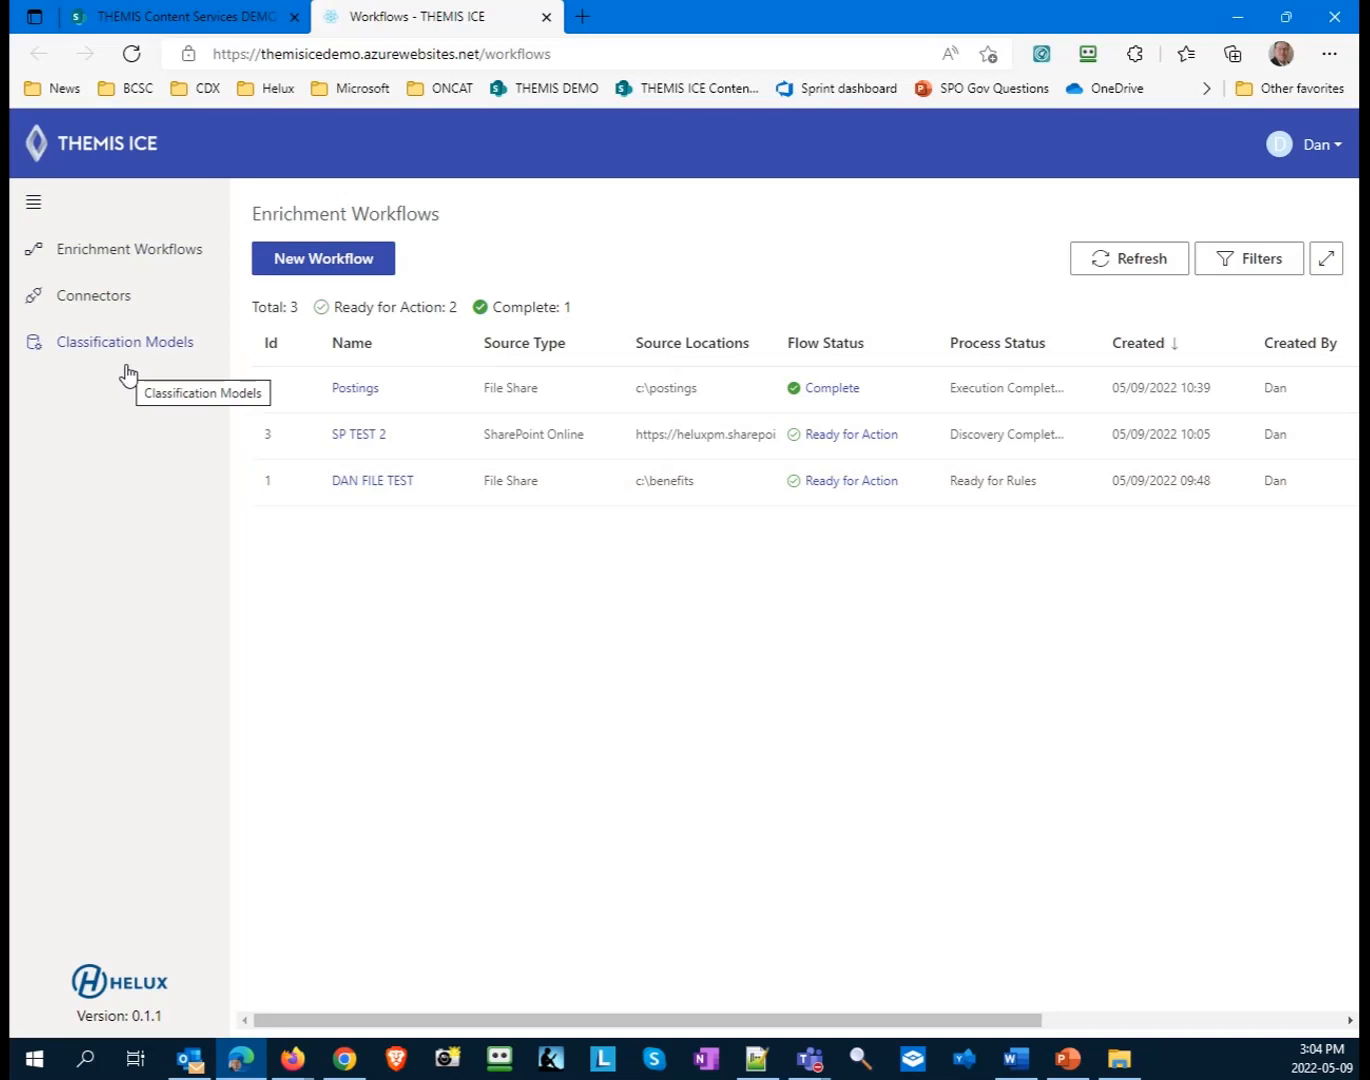
- Check the available connectors, then start a new enrichment workflow named "HR Benefits"
{"action": "left_click", "coordinate": [95, 302]}
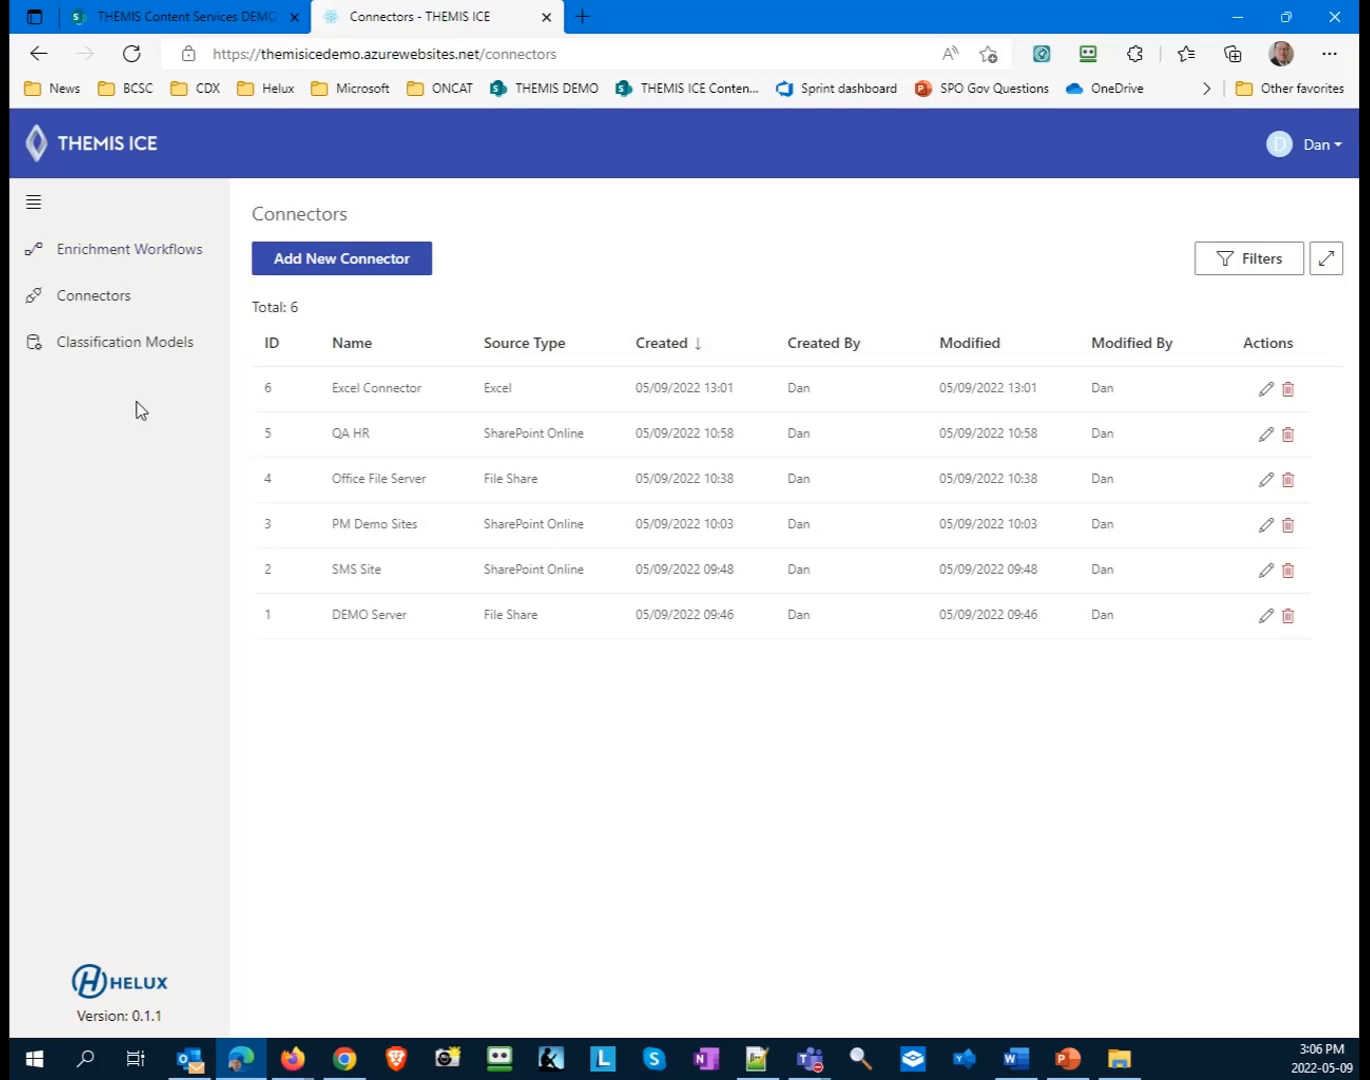
{"action": "left_click", "coordinate": [148, 250]}
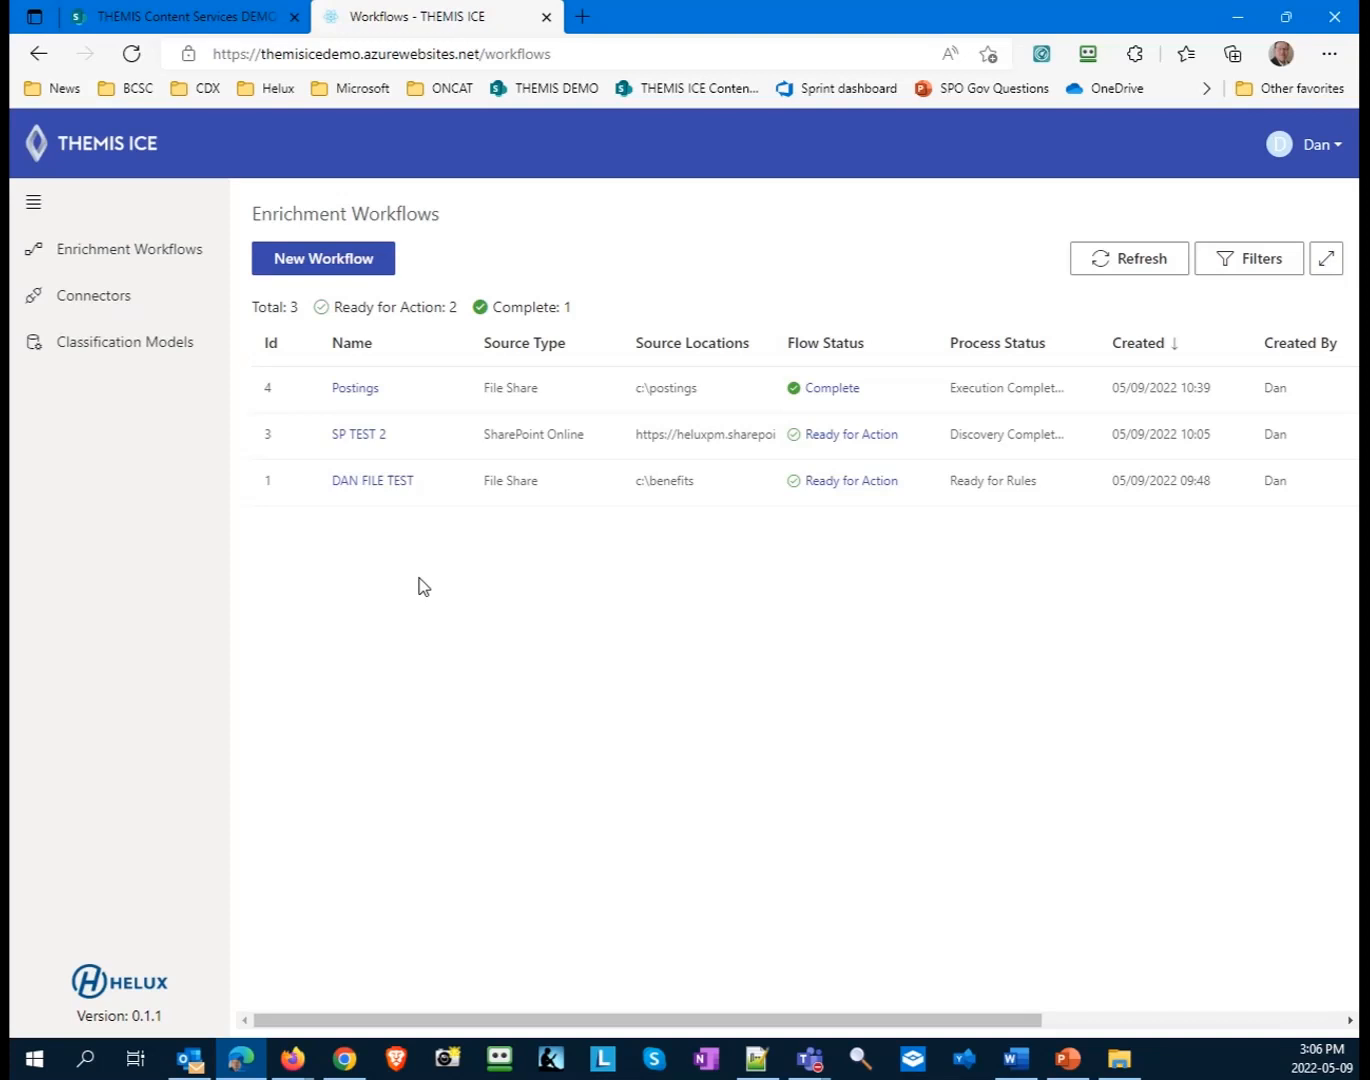
{"action": "left_click", "coordinate": [345, 270]}
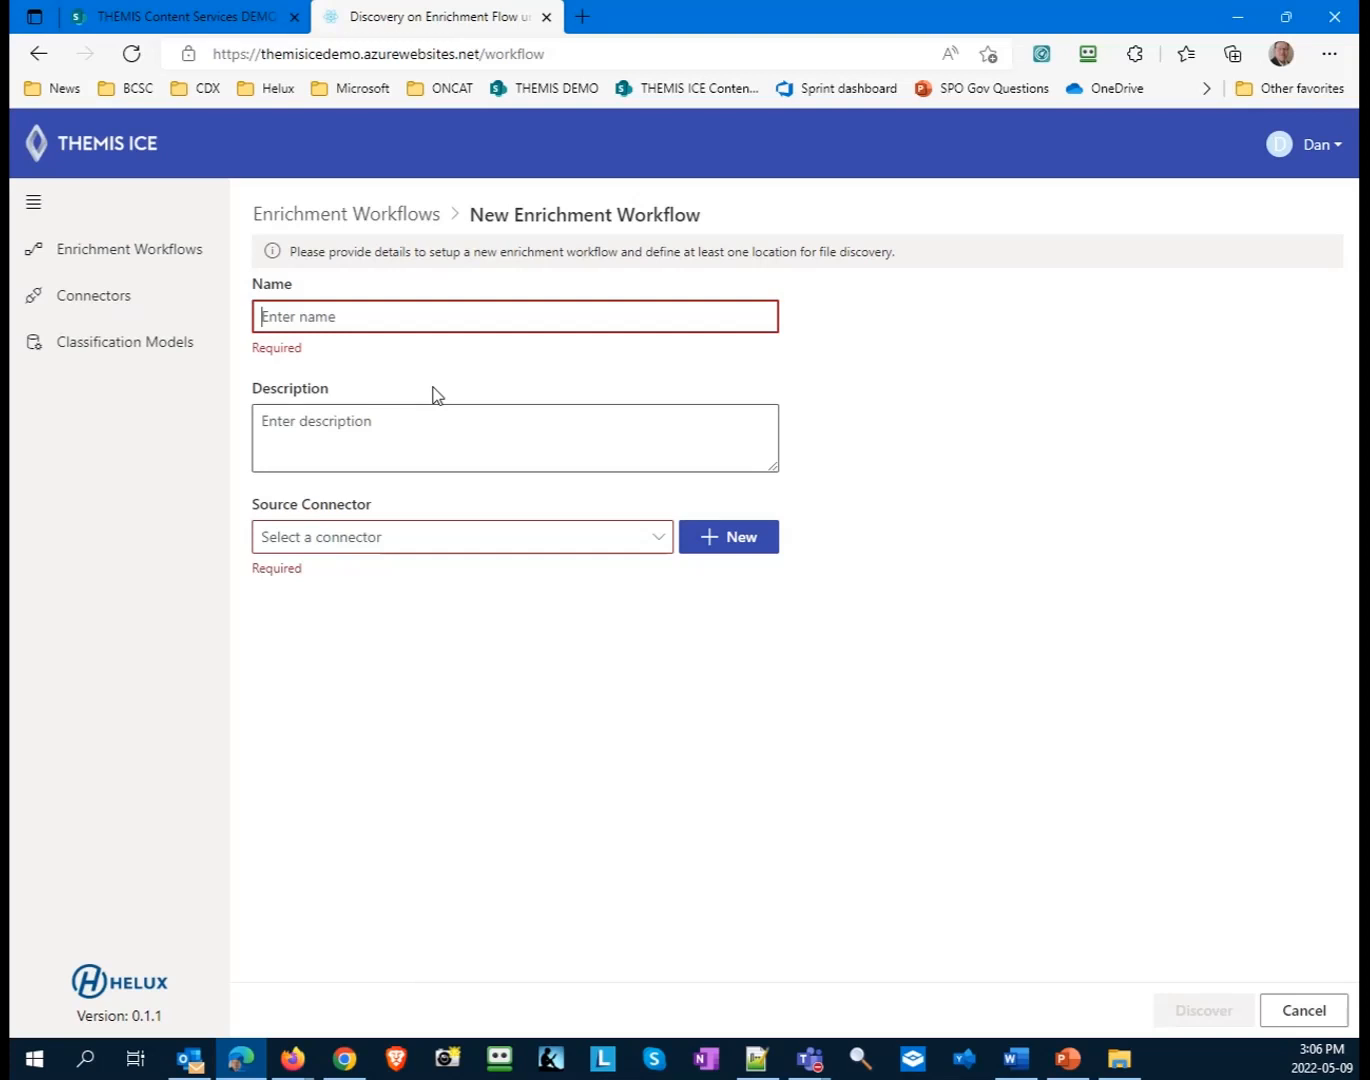
{"action": "type", "text": "HR Ben"}
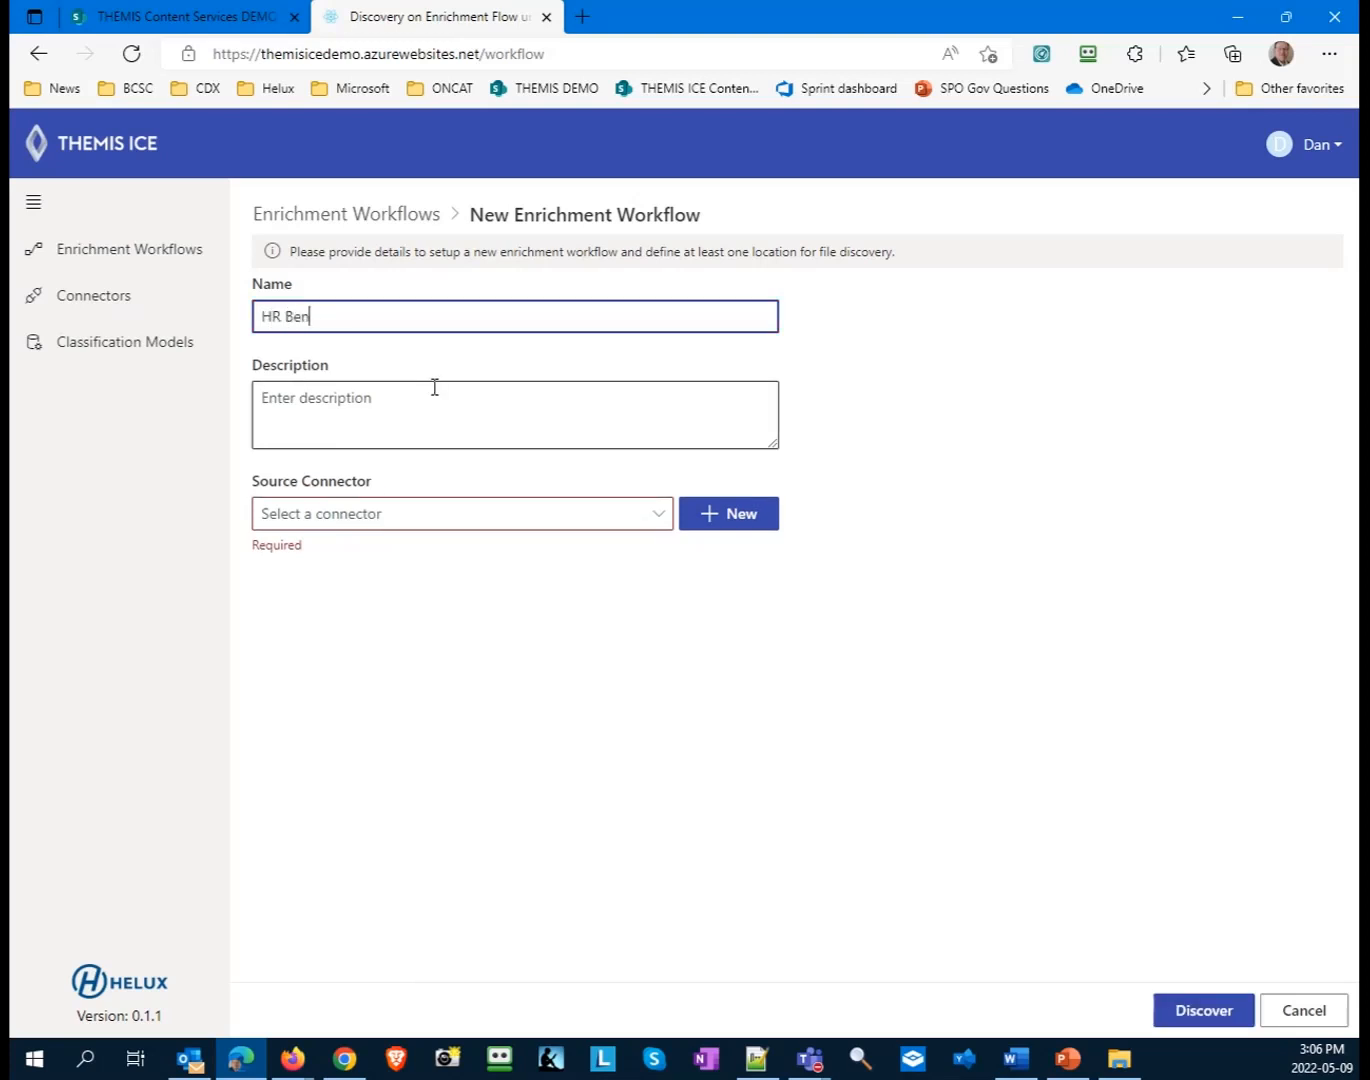
{"action": "type", "text": "efits"}
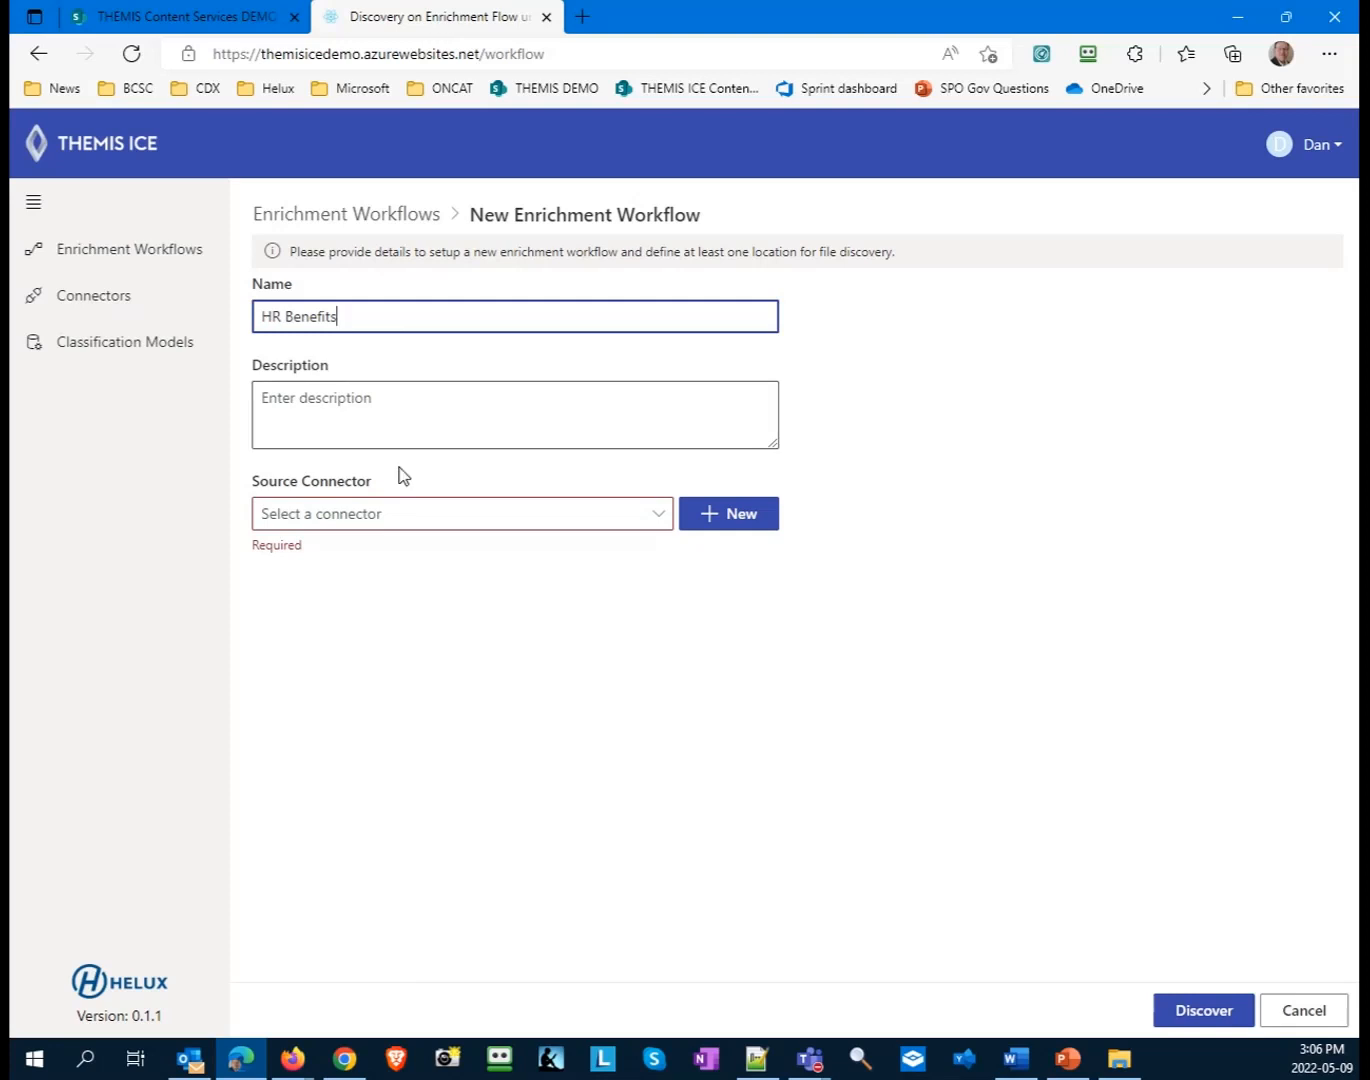
- Set the workflow's source connector to Office File Server and its source location to c:\benefits
{"action": "left_click", "coordinate": [380, 517]}
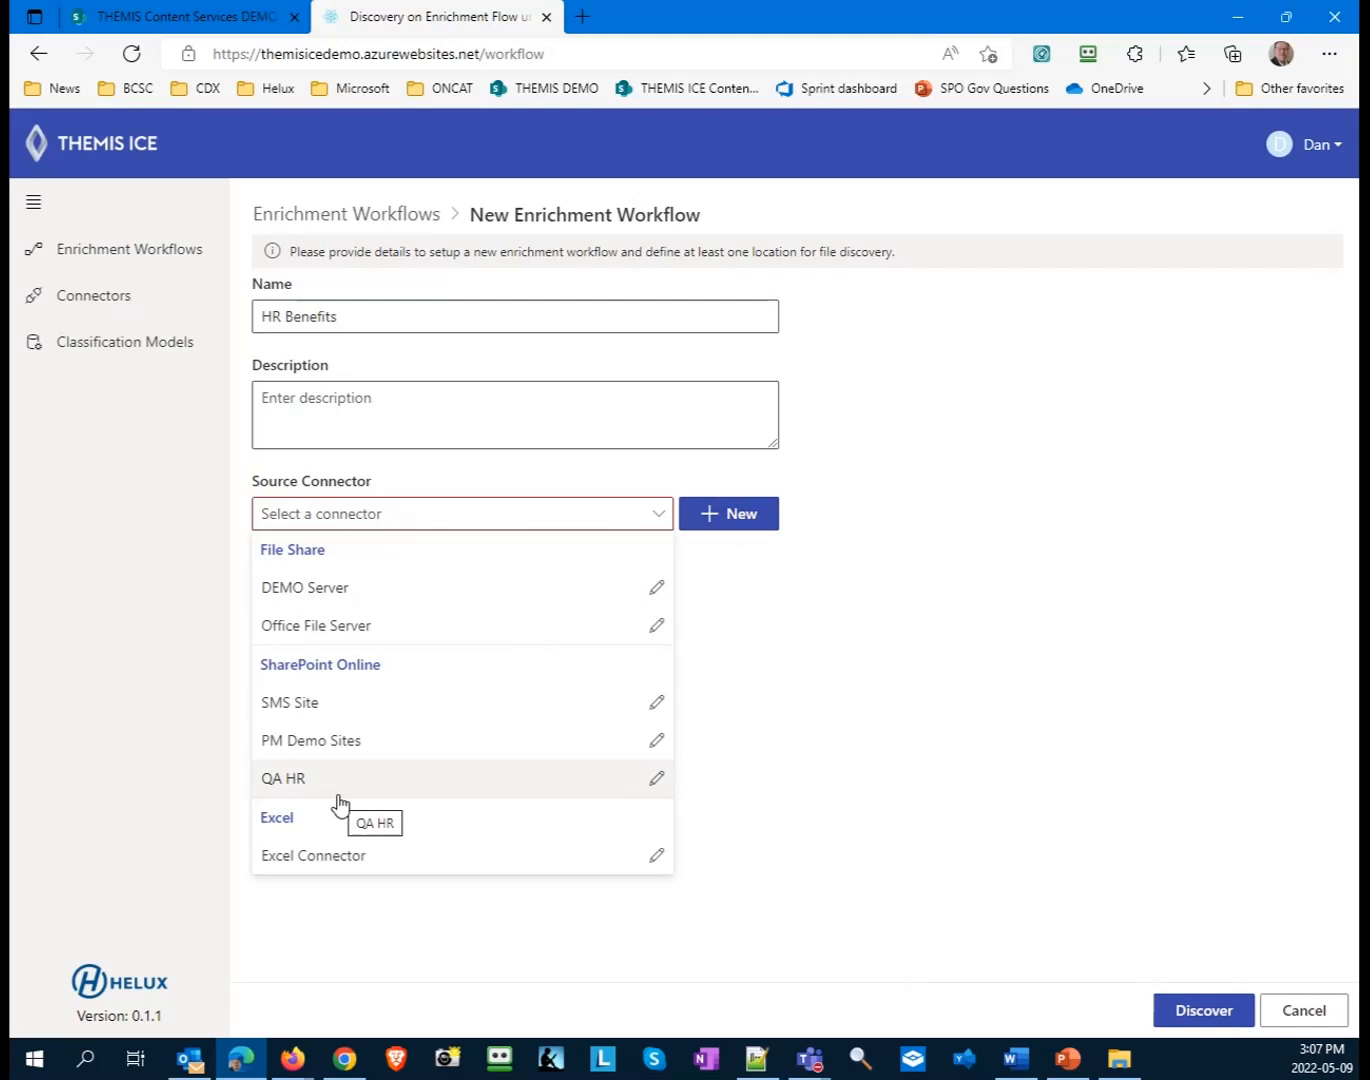
{"action": "left_click", "coordinate": [357, 628]}
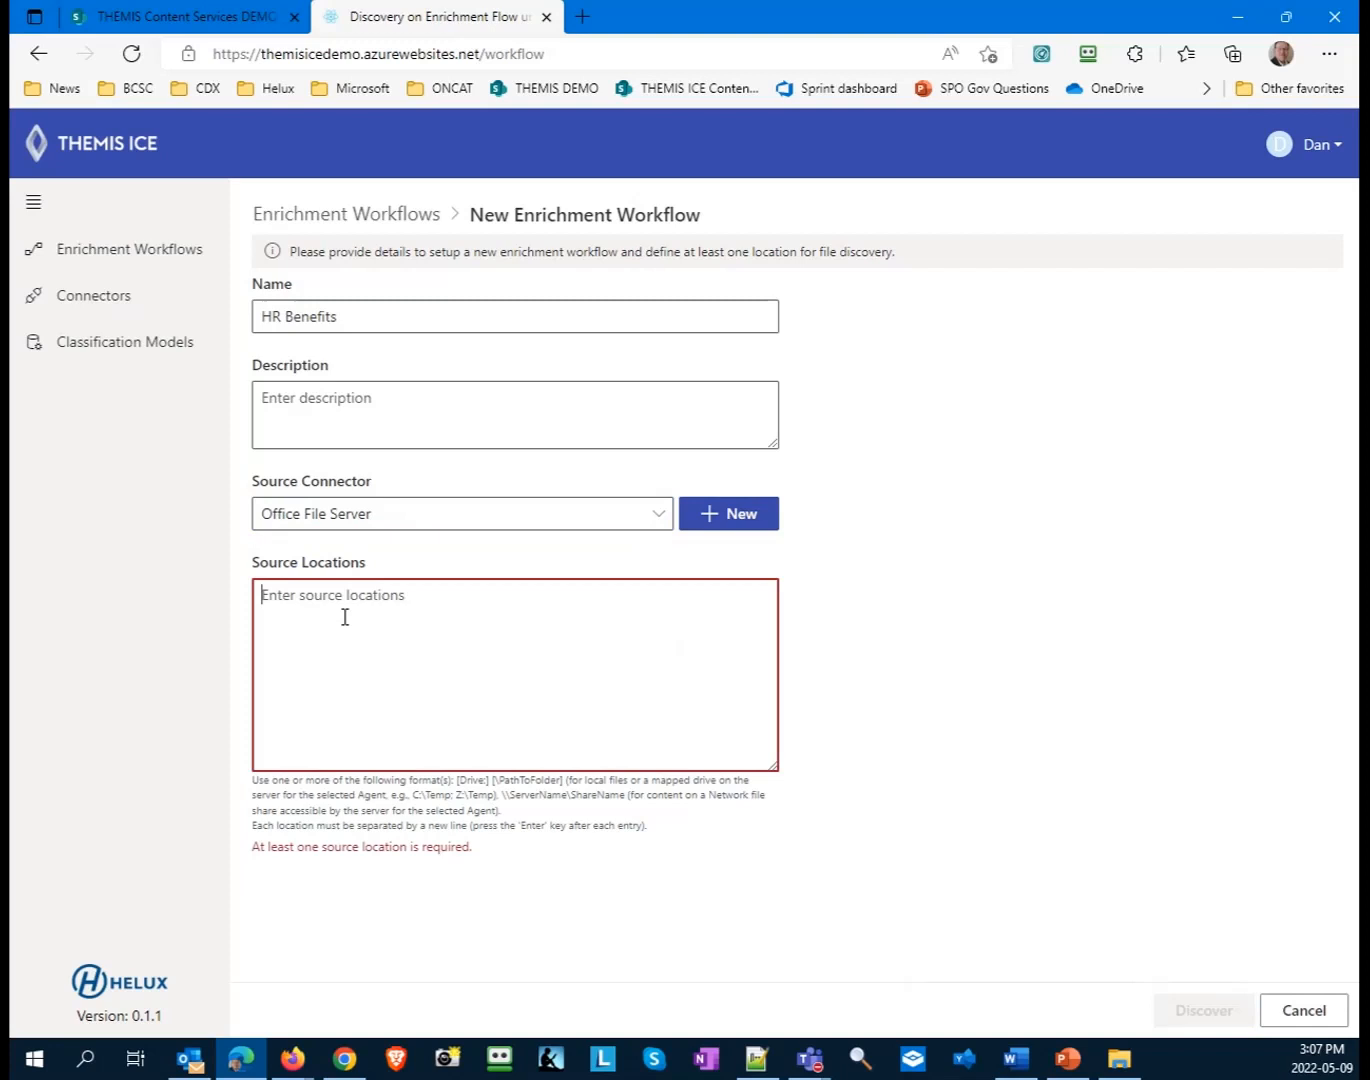
{"action": "type", "text": "c"}
{"action": "type", "text": ":\benfi"}
{"action": "type", "text": "ts"}
{"action": "key", "text": "Left"}
{"action": "key", "text": "Left"}
{"action": "key", "text": "Left"}
{"action": "key", "text": "Left"}
{"action": "type", "text": "e"}
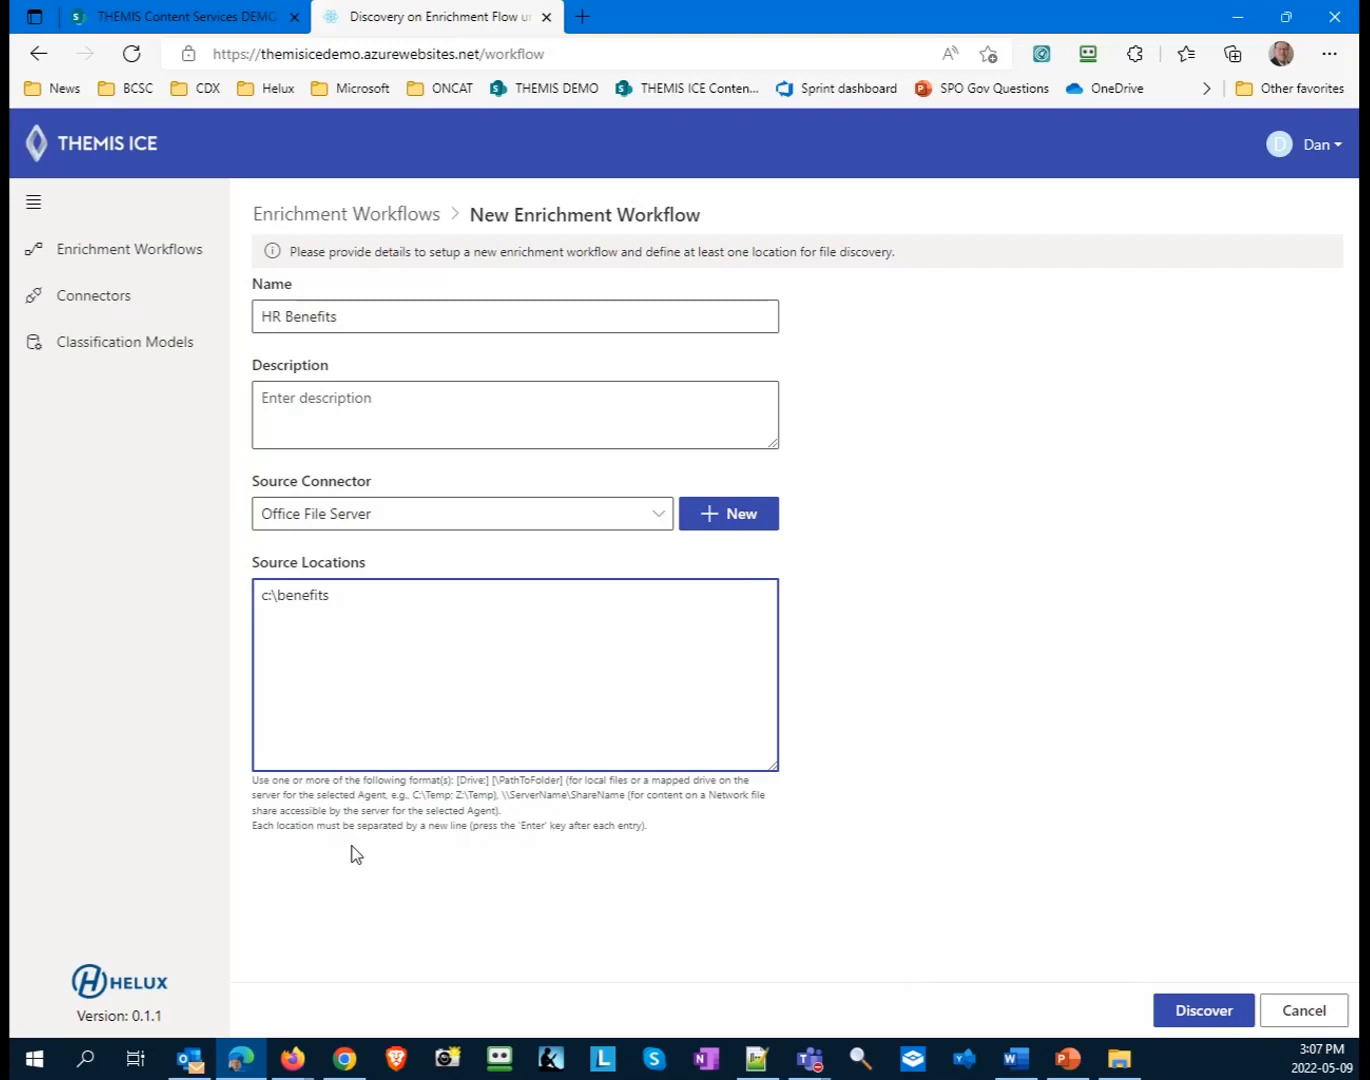
- Run file discovery for the HR Benefits workflow and refresh the results
{"action": "left_click", "coordinate": [1189, 1010]}
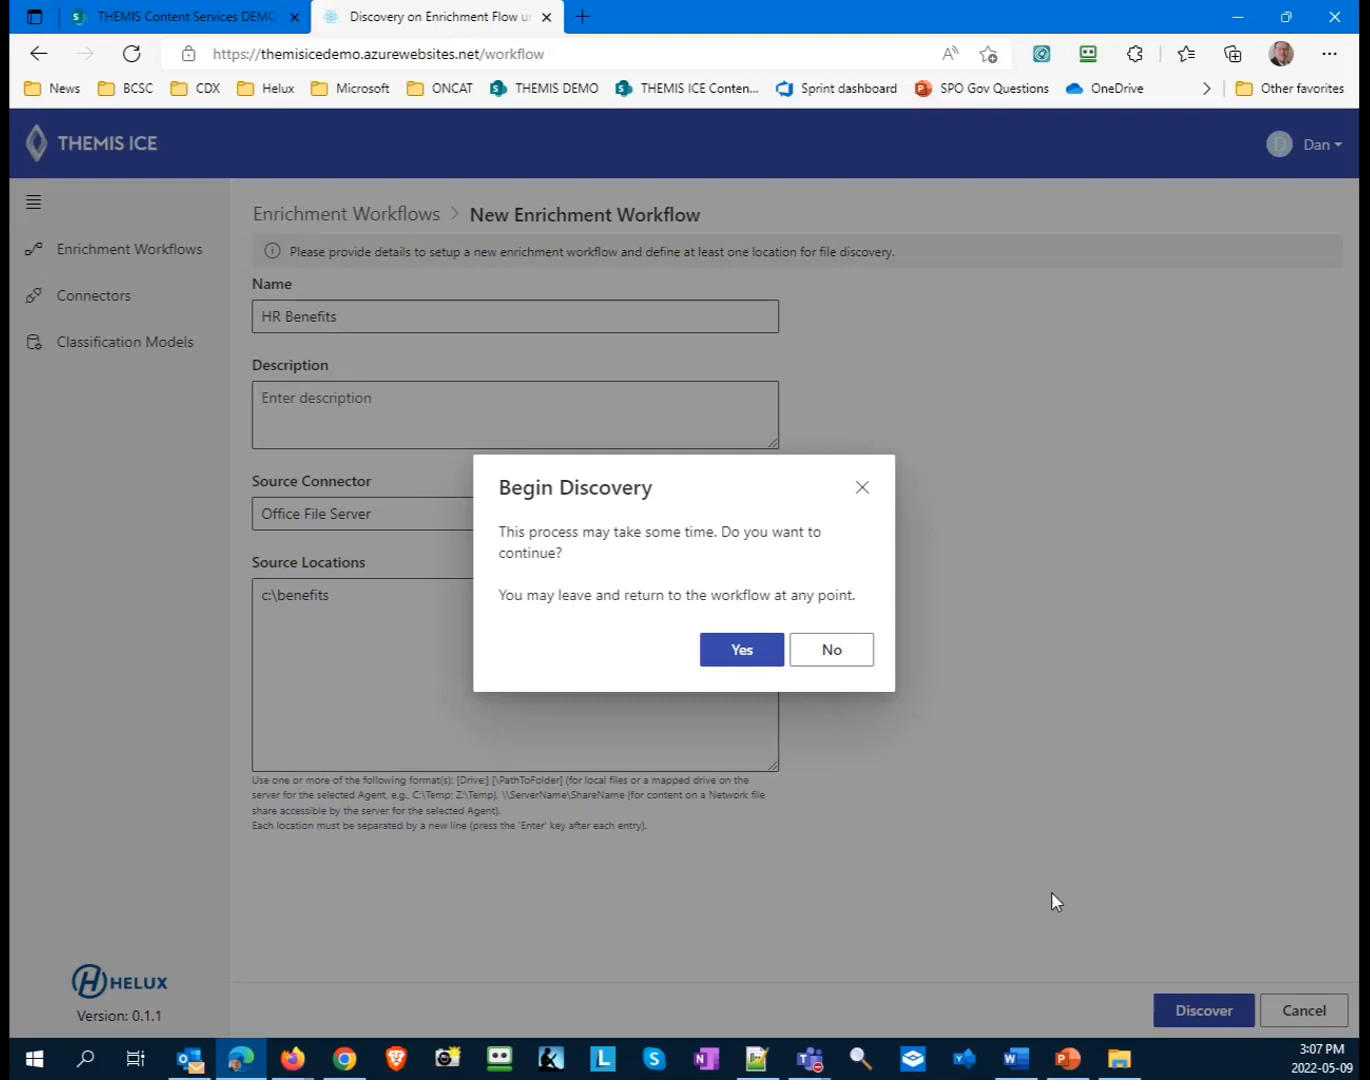
{"action": "left_click", "coordinate": [739, 650]}
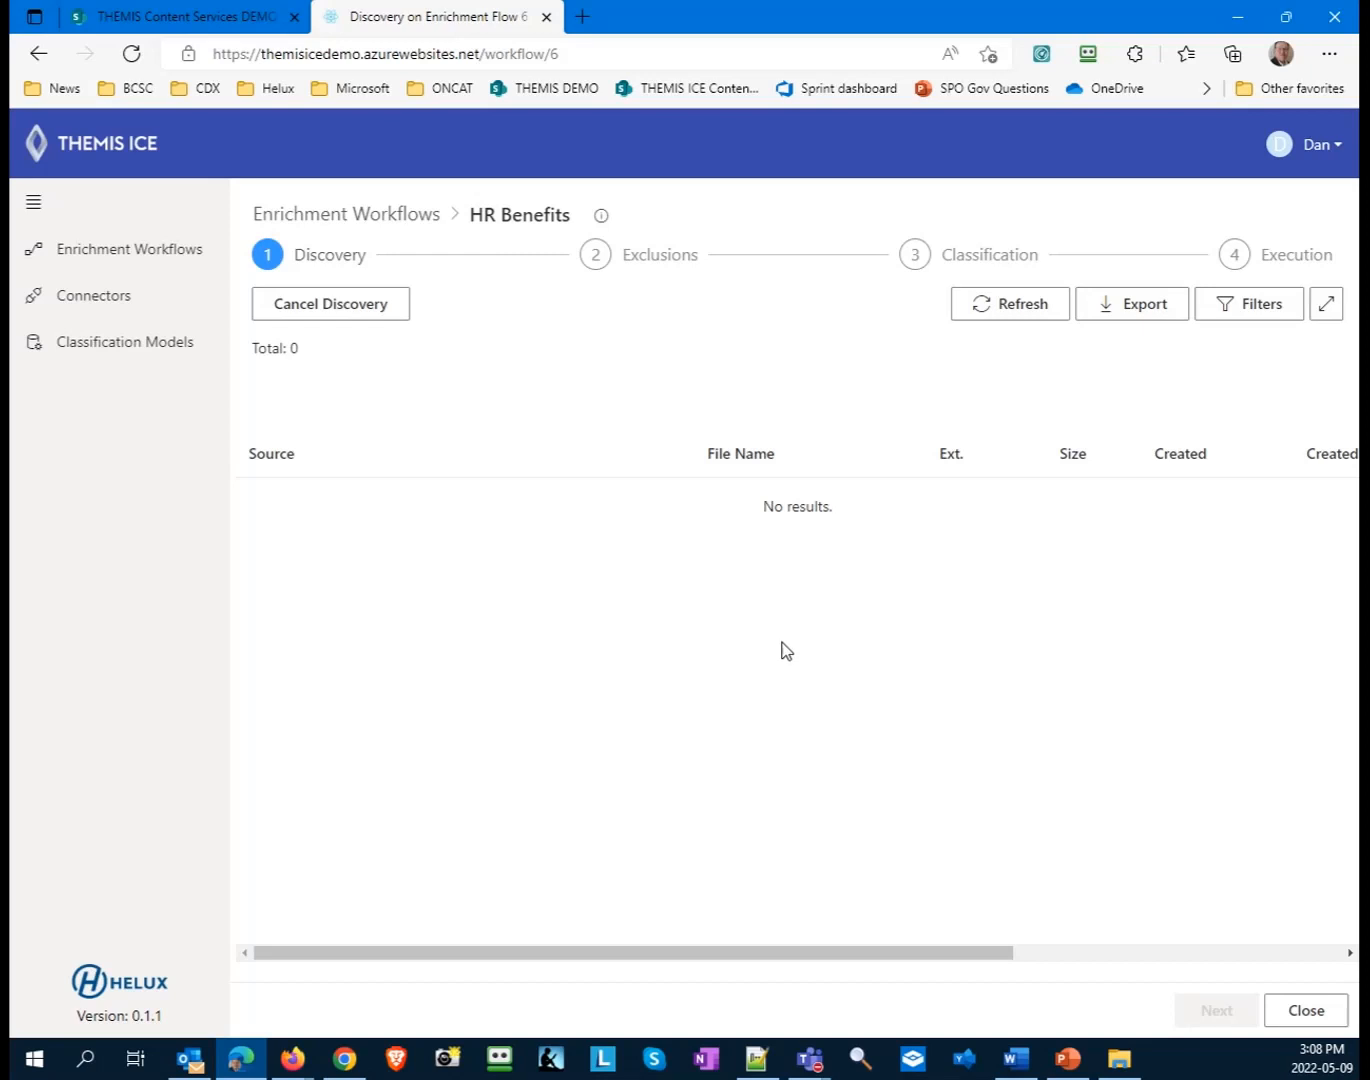
{"action": "left_click", "coordinate": [1021, 324]}
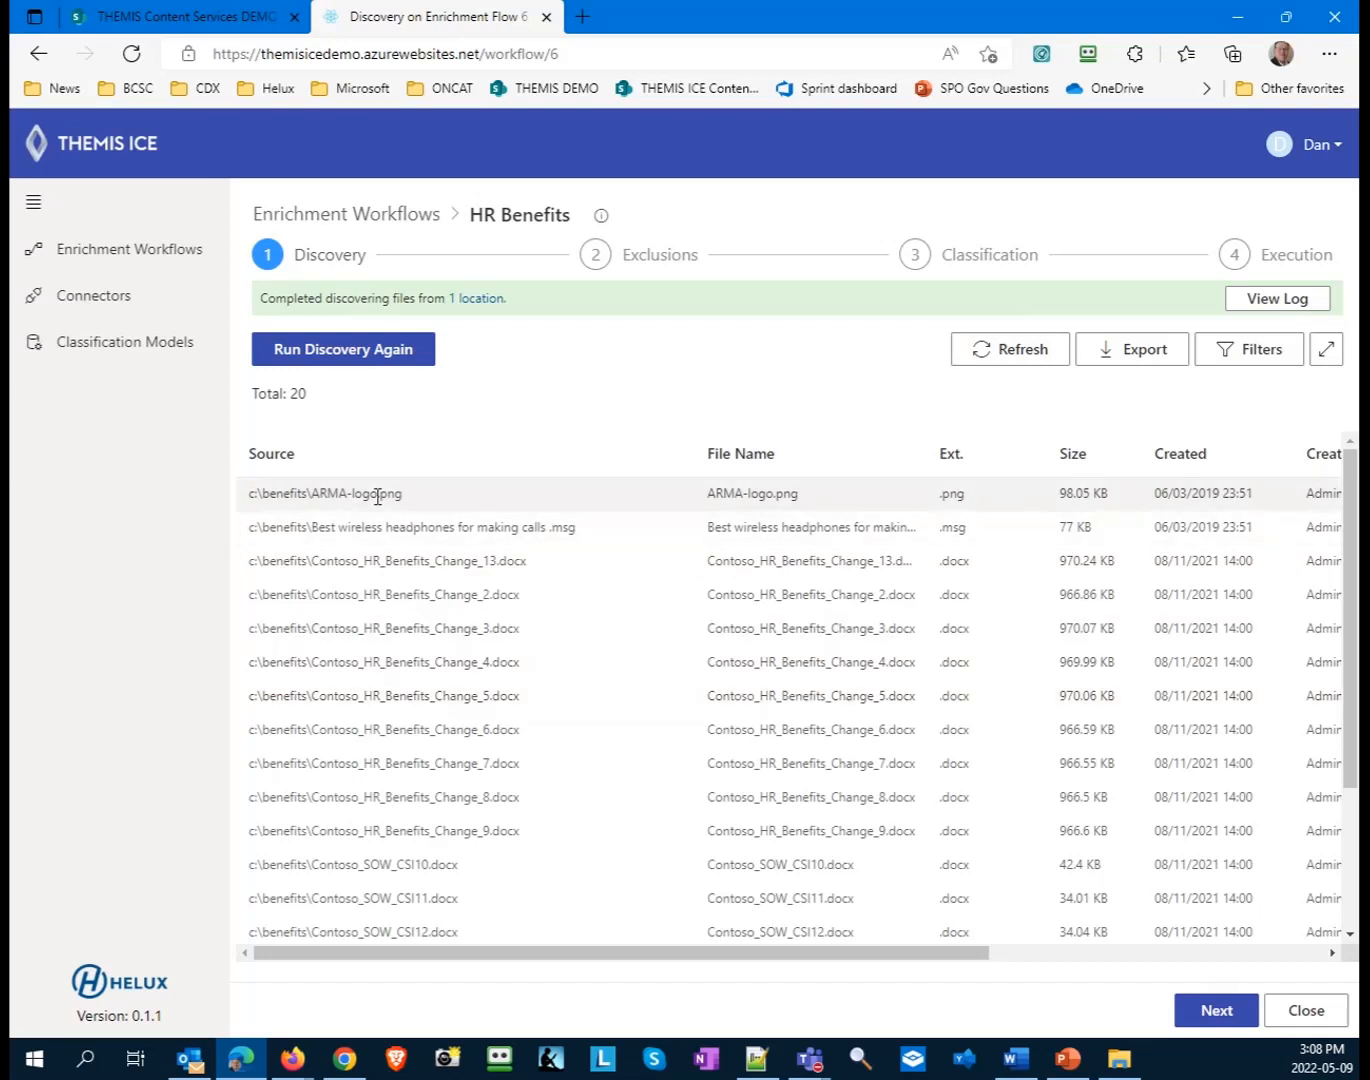
- Look through the discovered files and examine the Discovered metadata group of Contoso_HR_Benefits_Change_5.docx
{"action": "scroll", "coordinate": [477, 820], "scroll_direction": "down", "scroll_amount": 3}
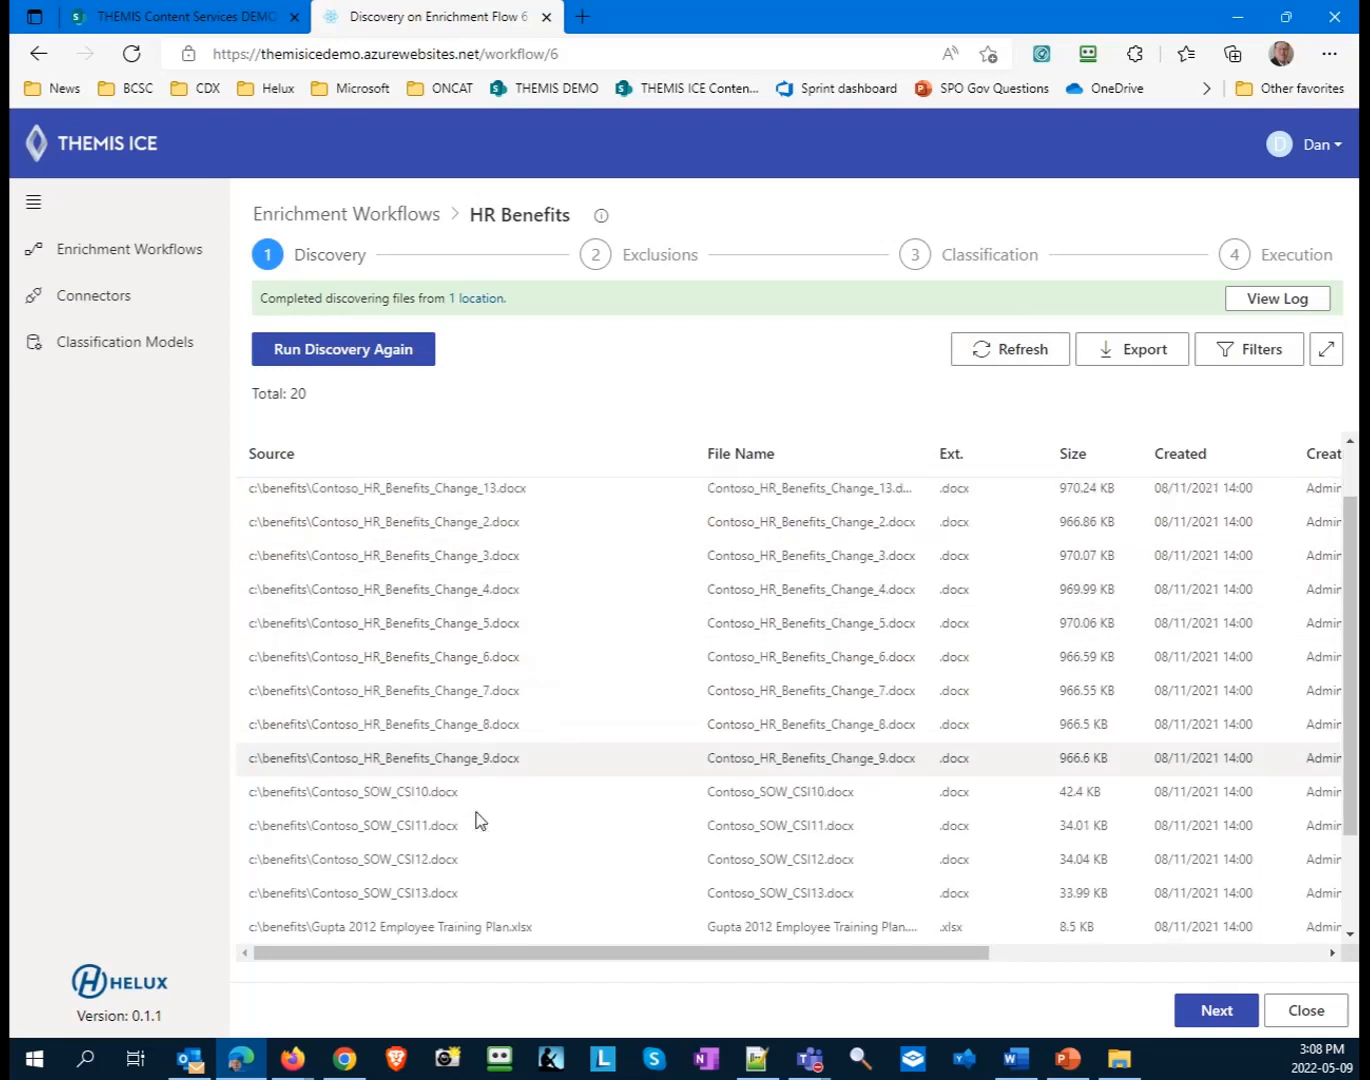
{"action": "left_click_drag", "start_coordinate": [581, 956], "coordinate": [843, 951]}
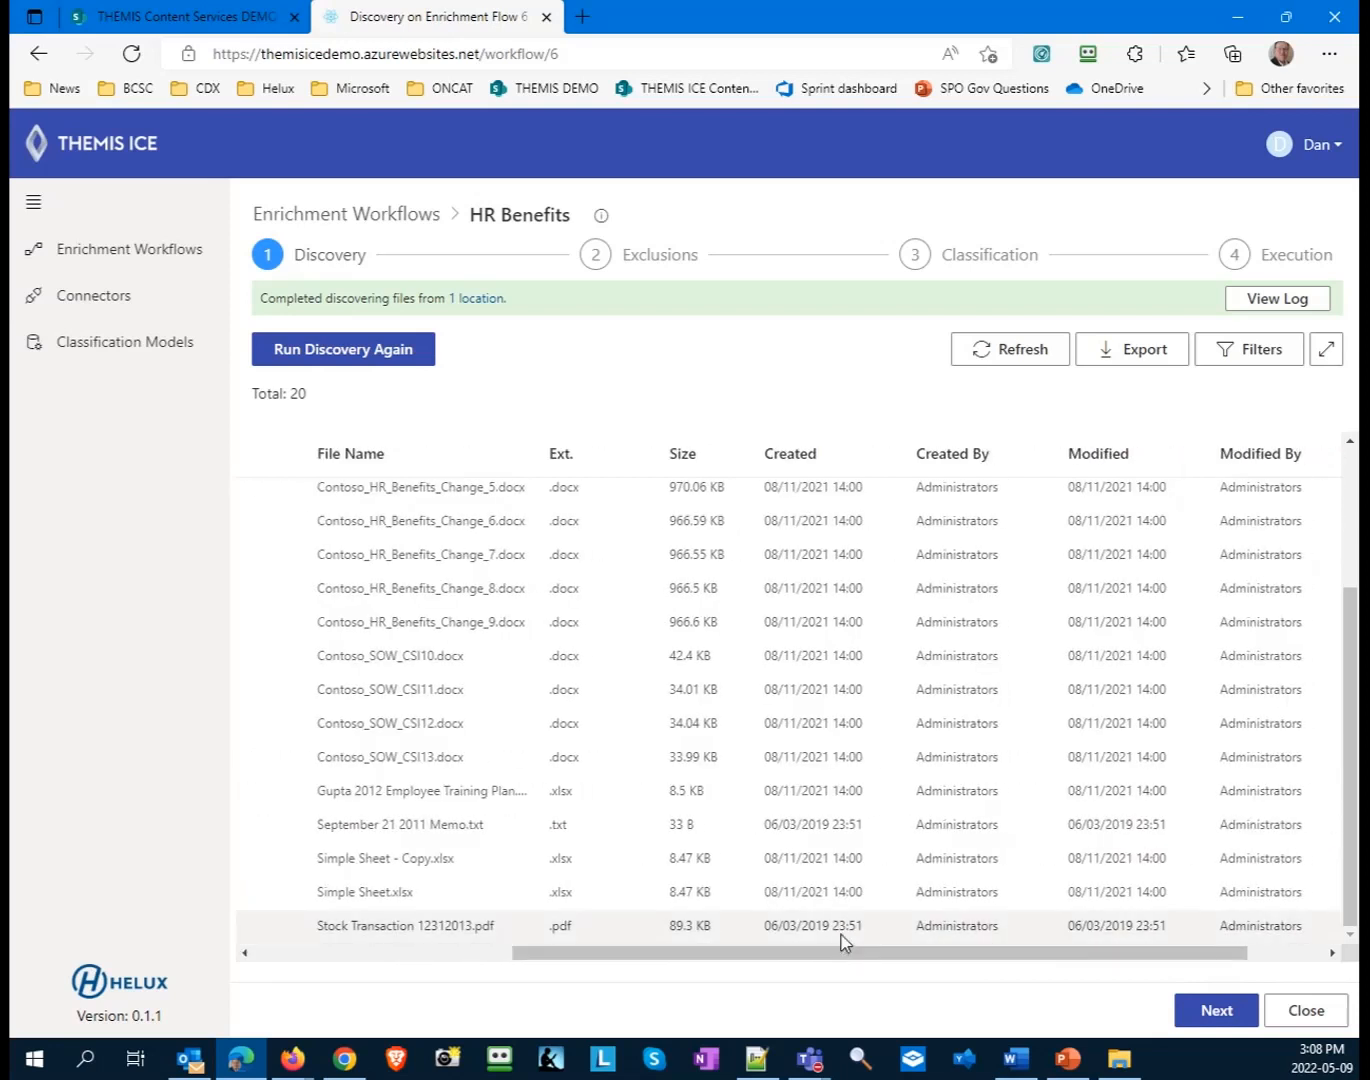
{"action": "left_click_drag", "start_coordinate": [846, 956], "coordinate": [1130, 939]}
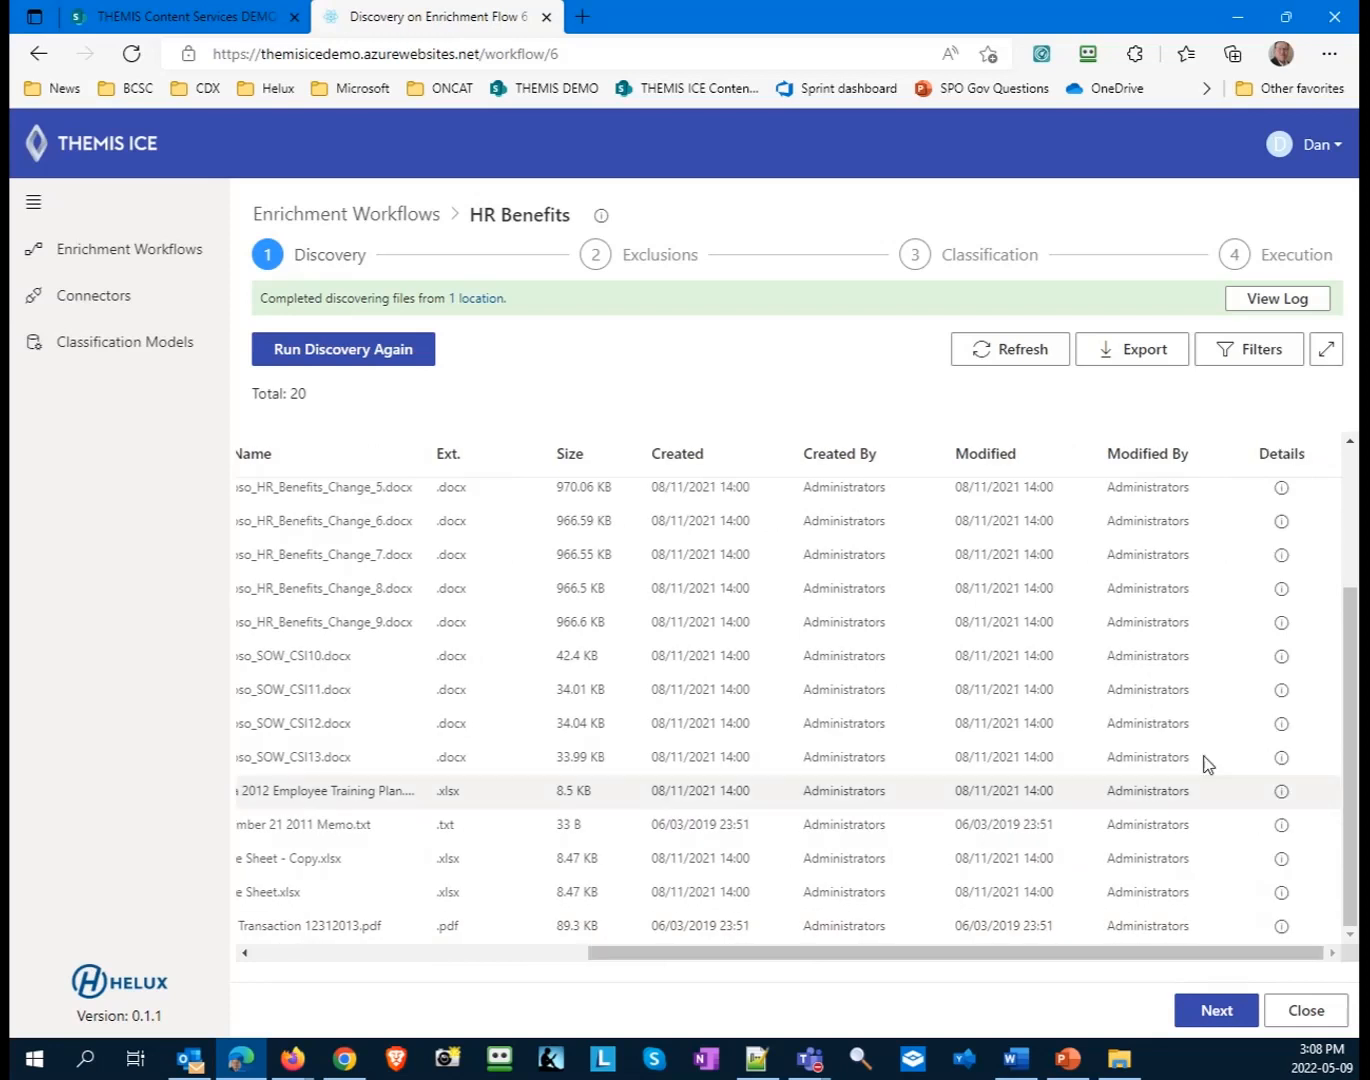
{"action": "left_click", "coordinate": [1283, 490]}
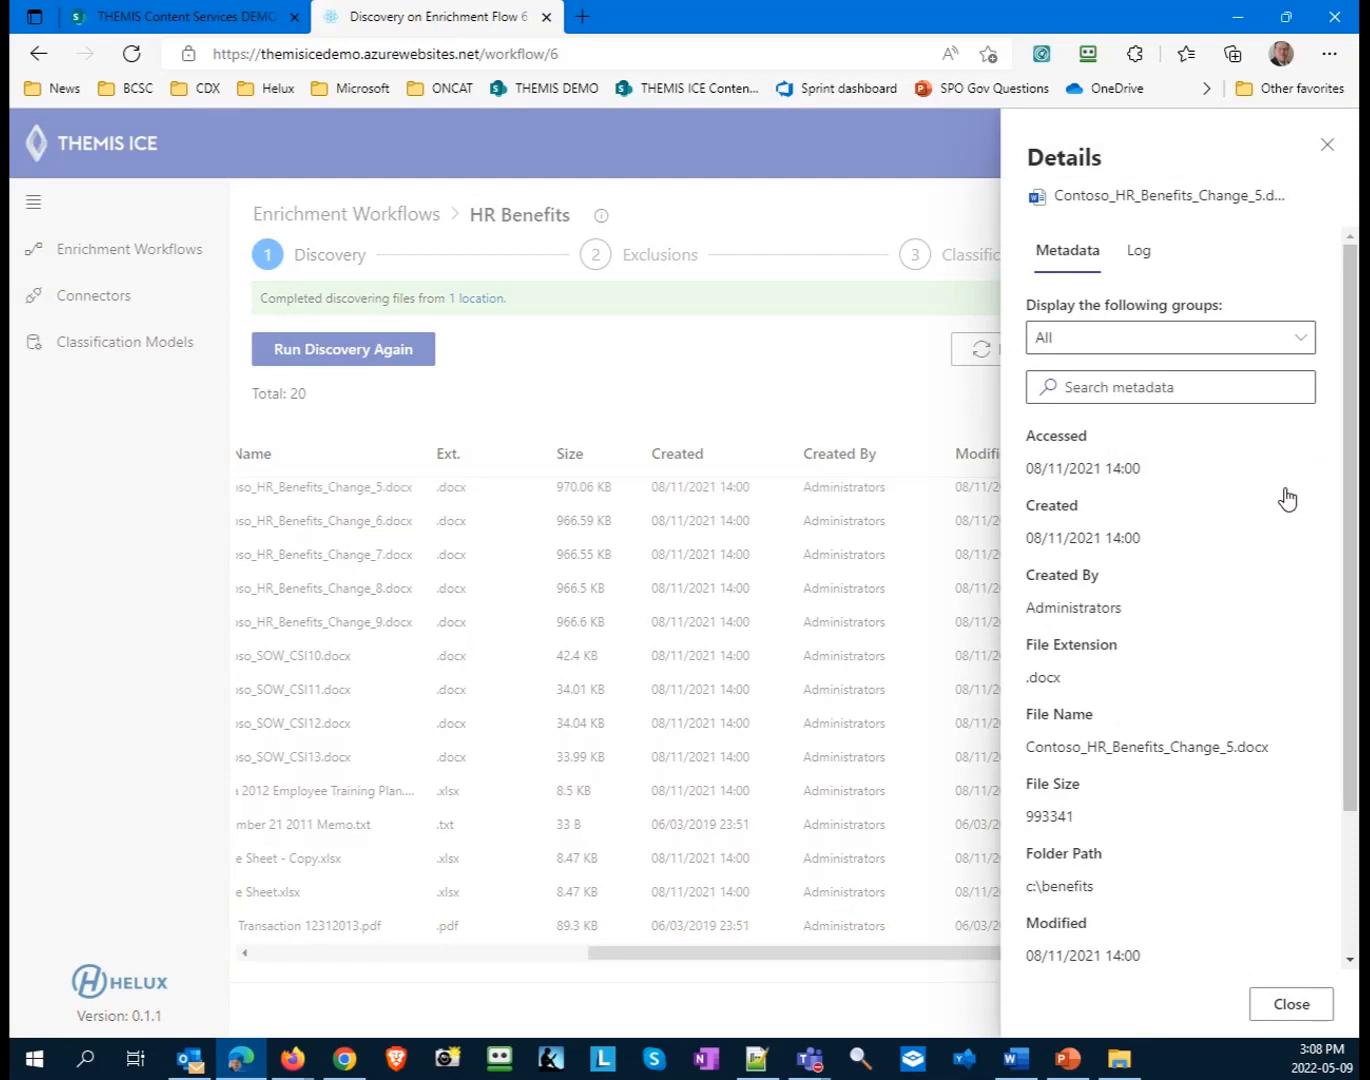
{"action": "left_click", "coordinate": [1198, 345]}
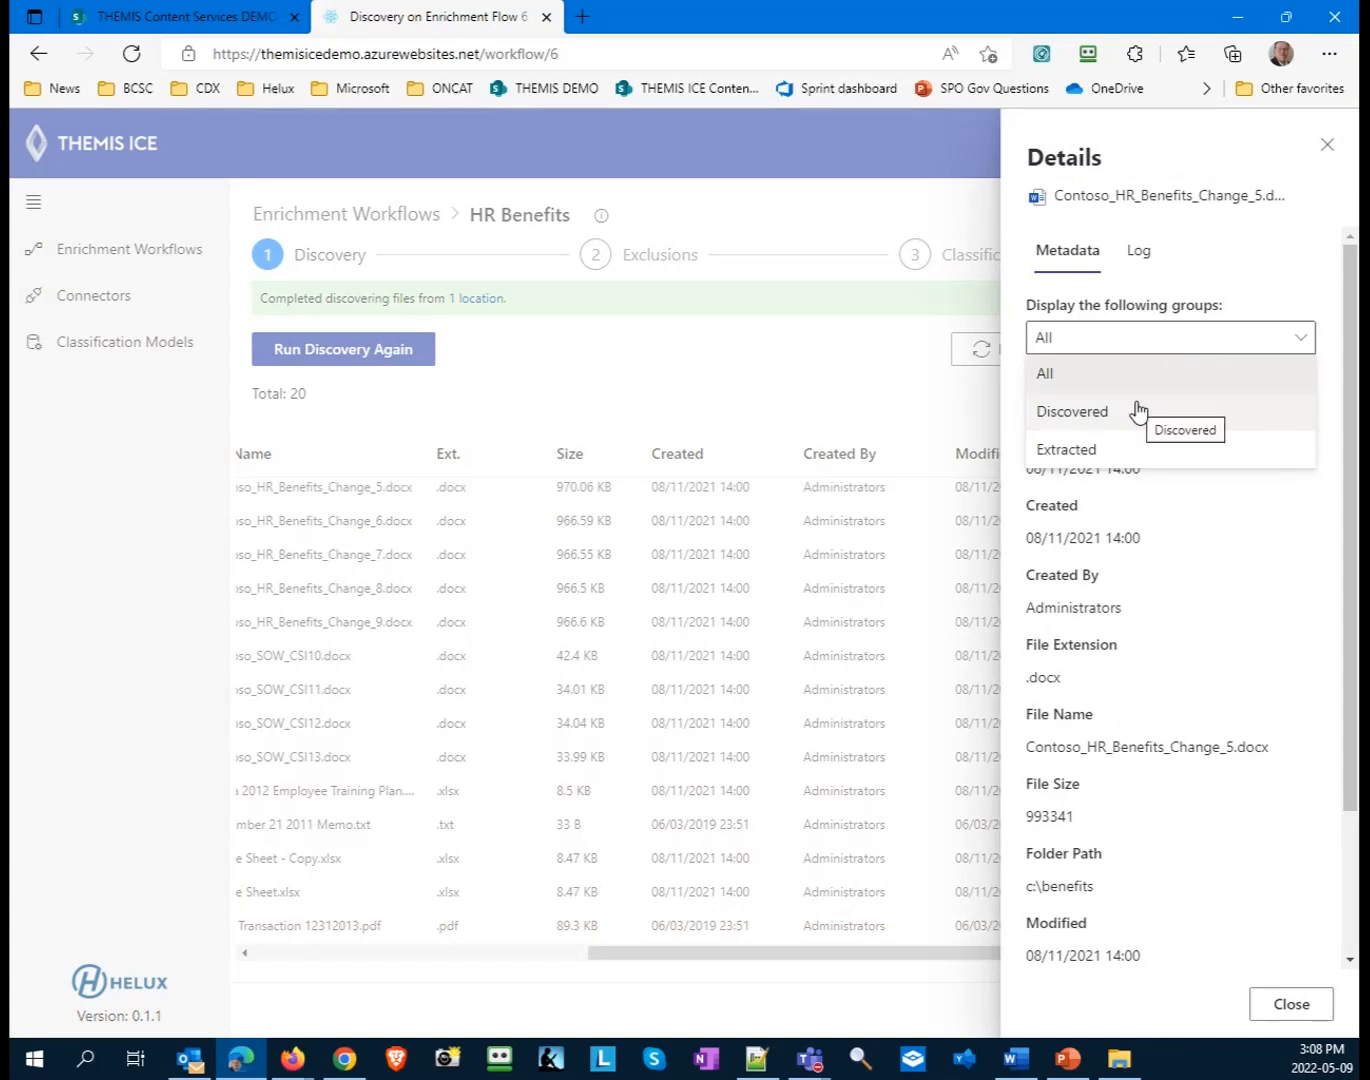
{"action": "left_click", "coordinate": [1139, 412]}
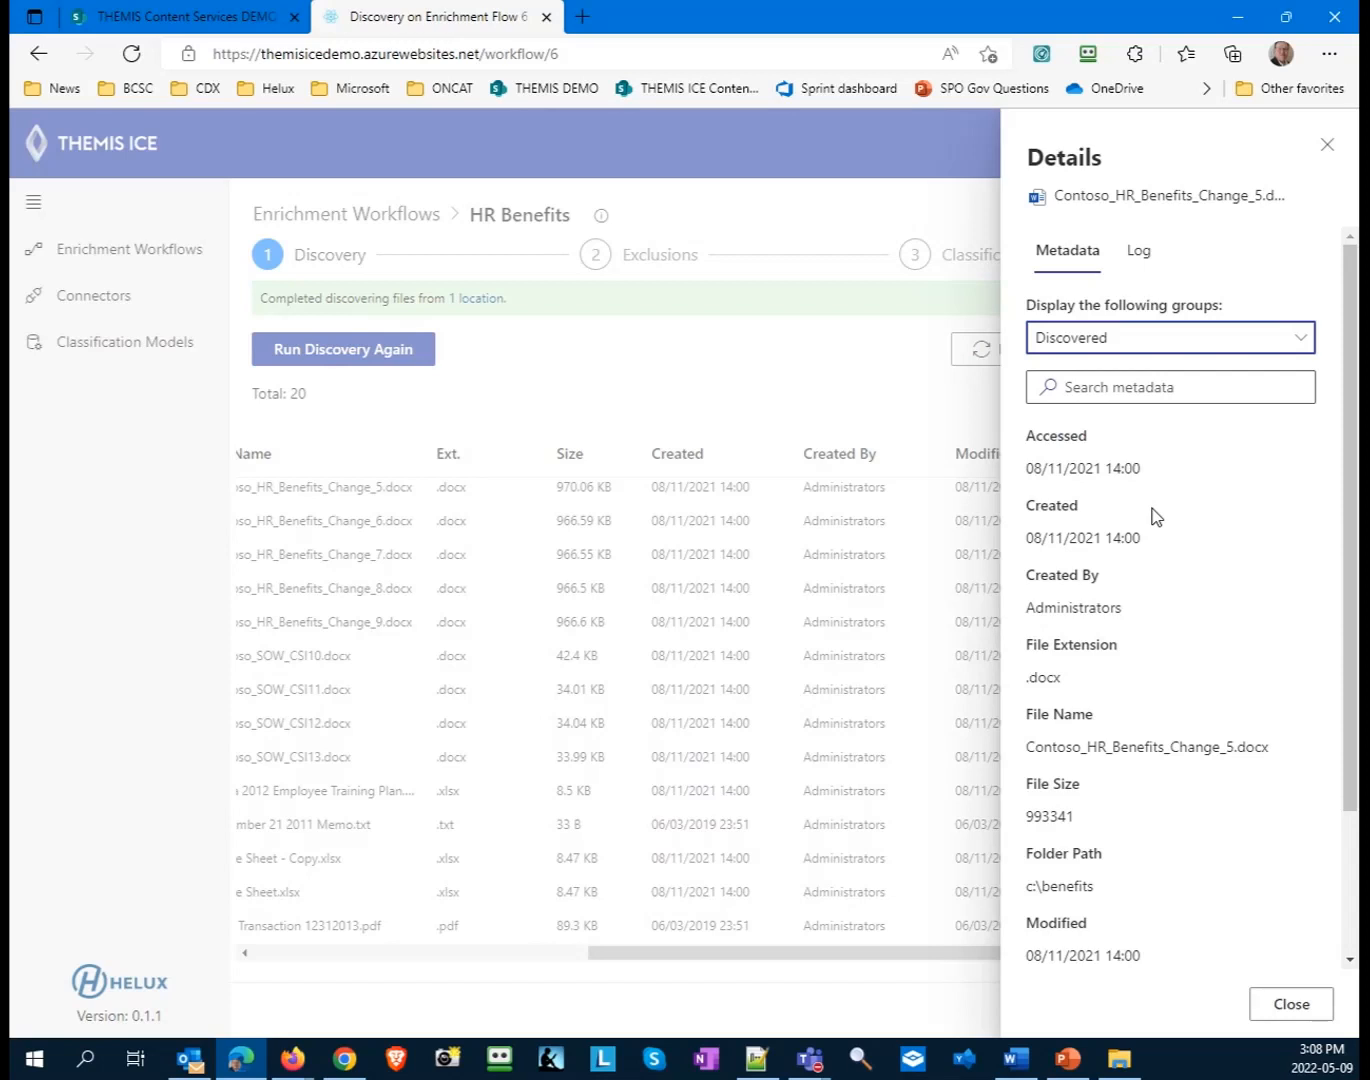
{"action": "scroll", "coordinate": [1151, 514], "scroll_direction": "down", "scroll_amount": 2}
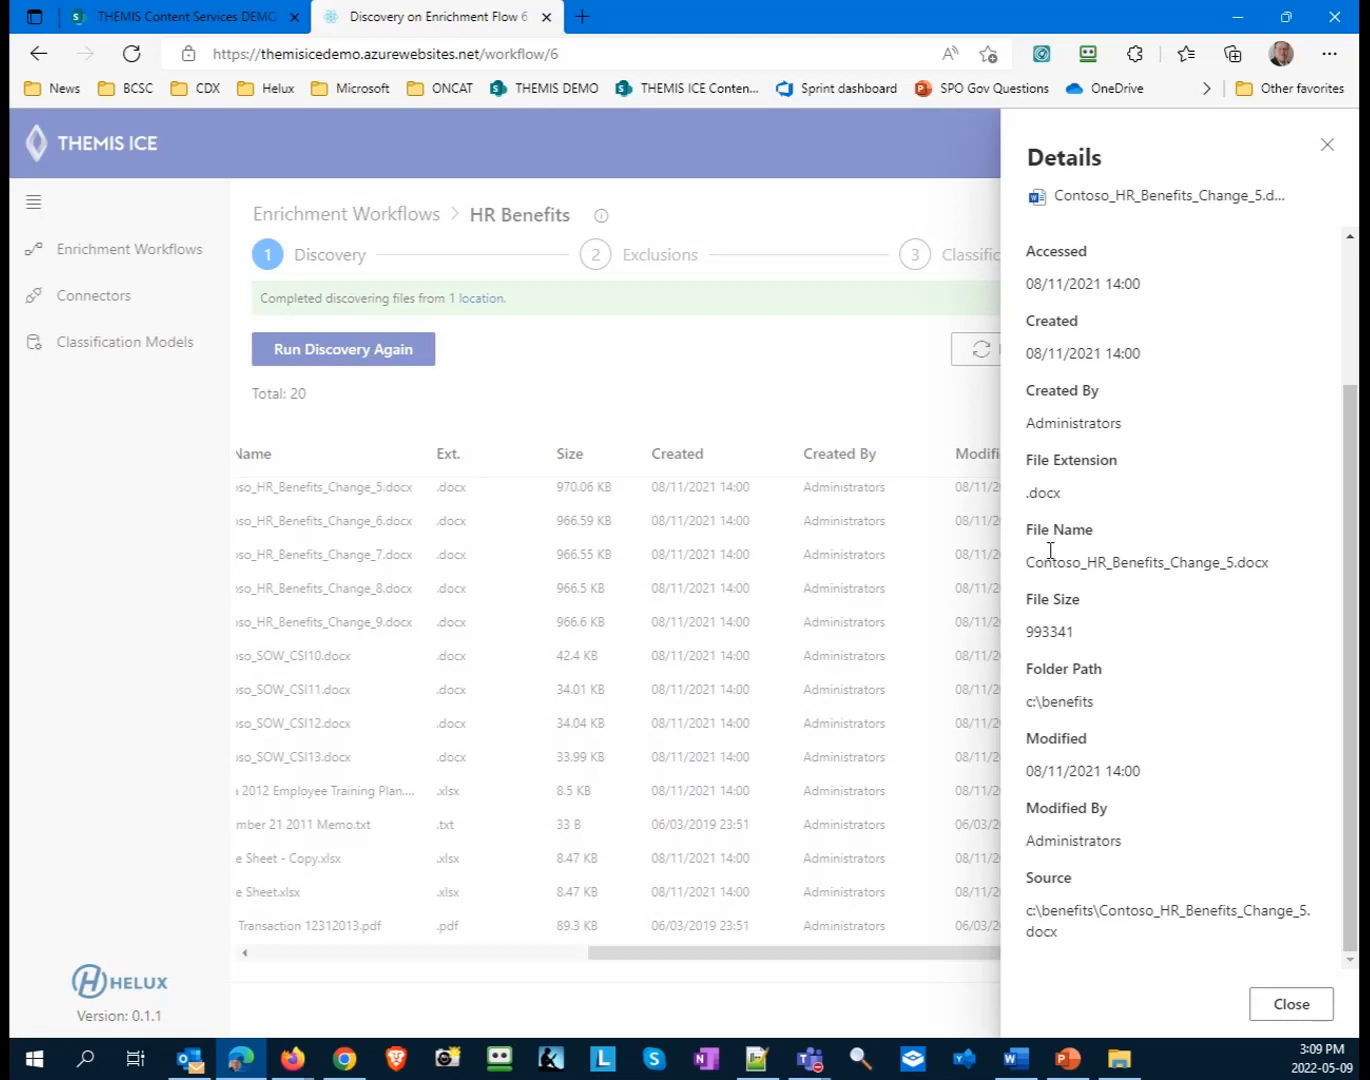
{"action": "scroll", "coordinate": [1050, 550], "scroll_direction": "up", "scroll_amount": 2}
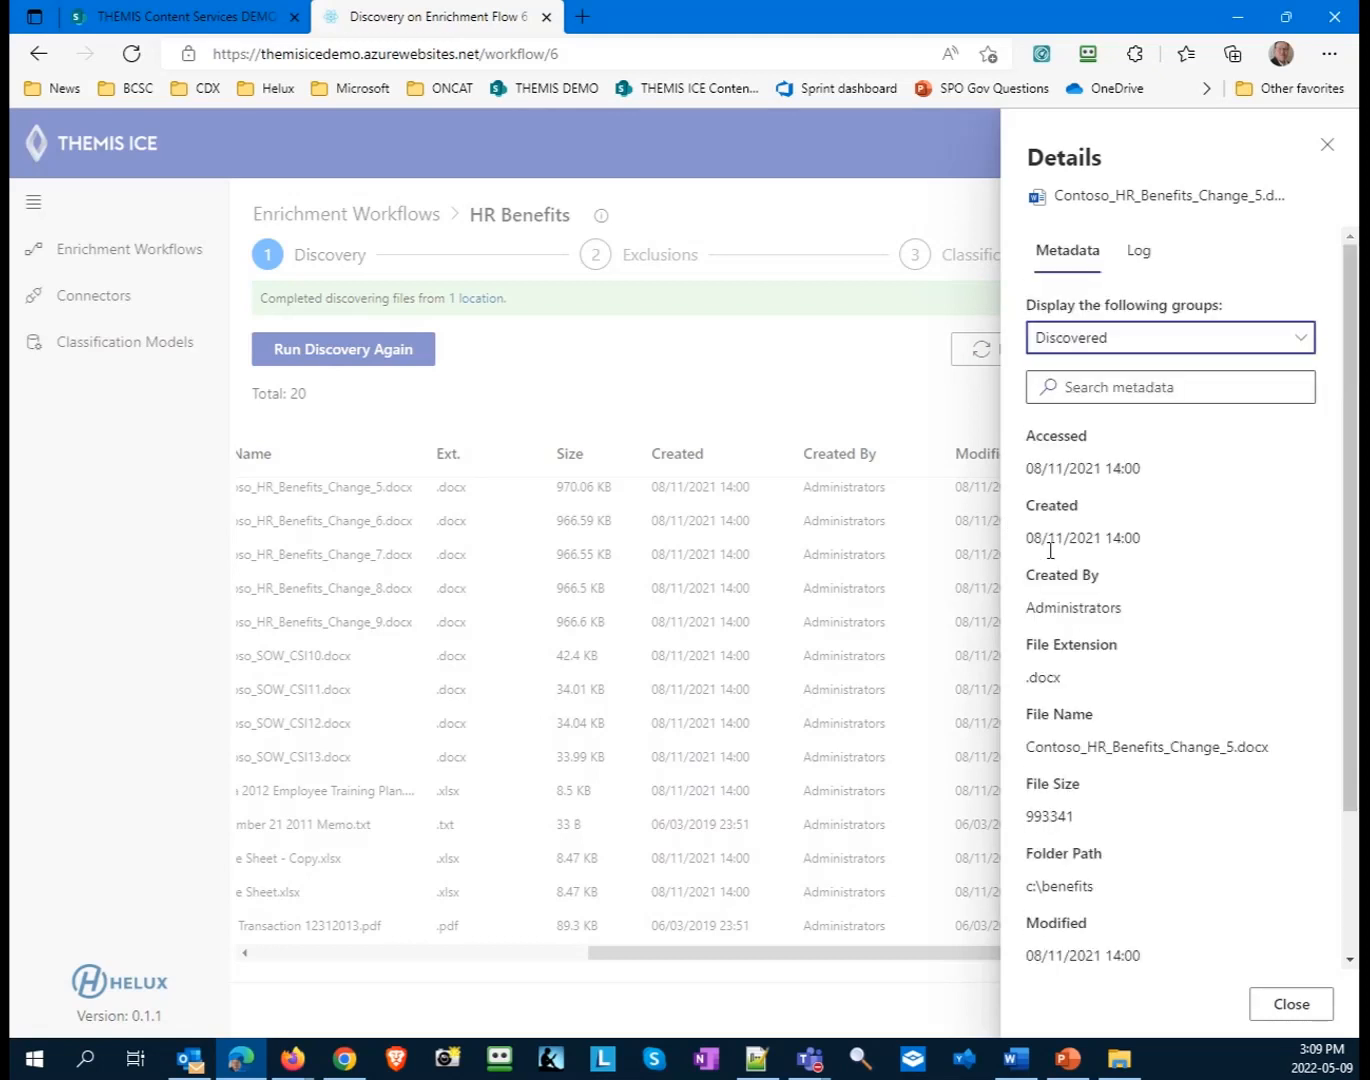
- Review the log of Contoso_HR_Benefits_Change_5.docx and the log of the whole discovery job
{"action": "left_click", "coordinate": [1139, 252]}
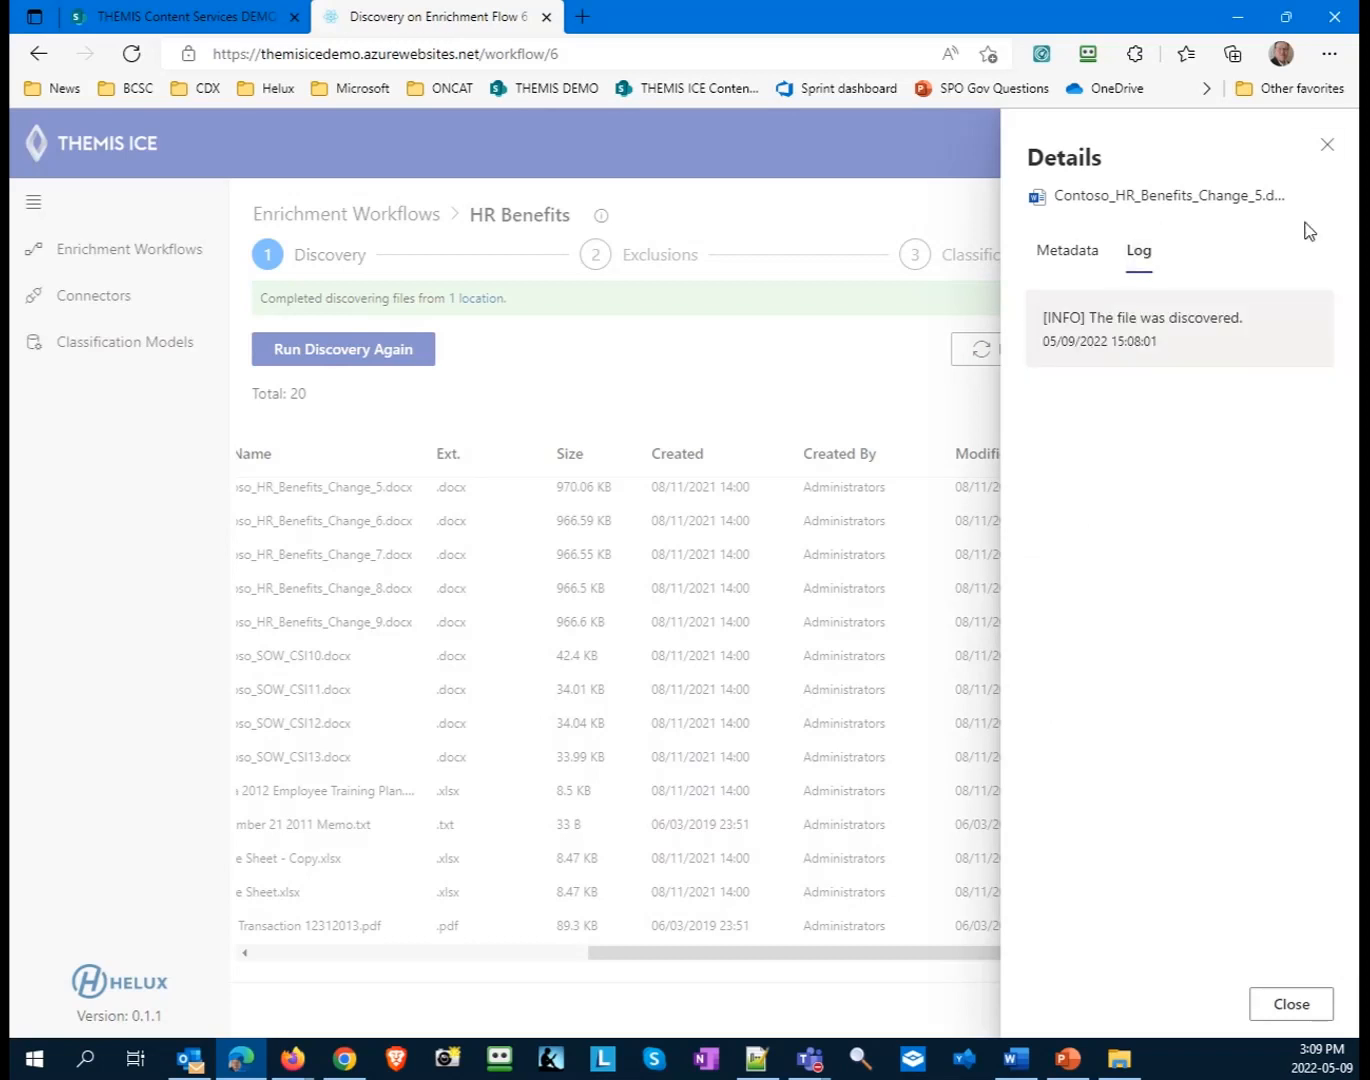
{"action": "left_click", "coordinate": [1326, 147]}
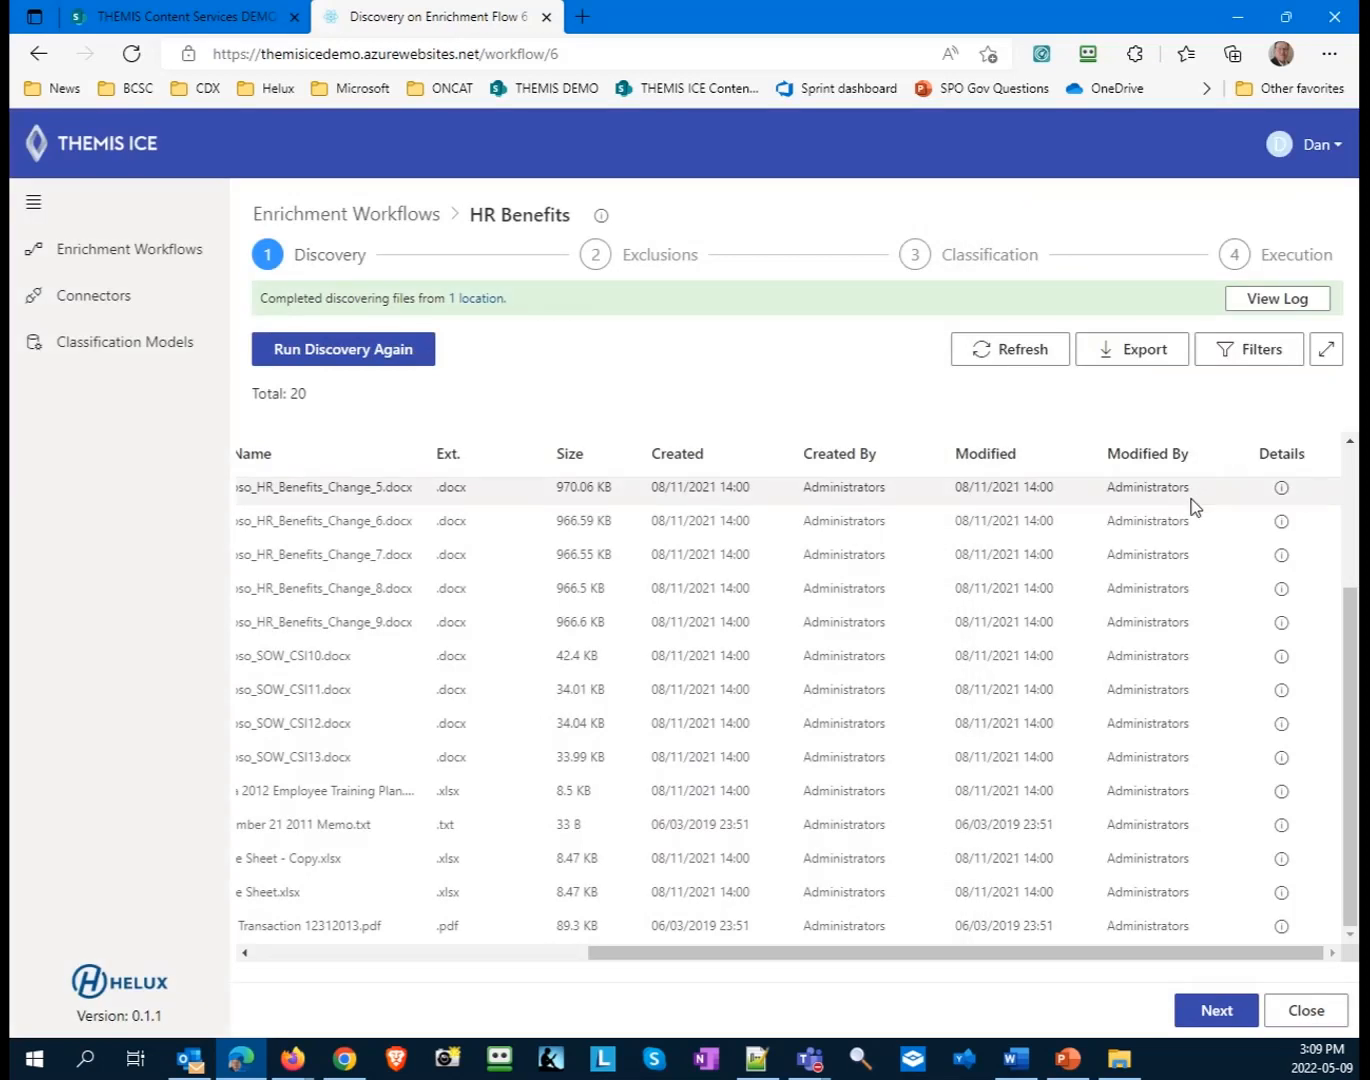
{"action": "left_click", "coordinate": [1283, 300]}
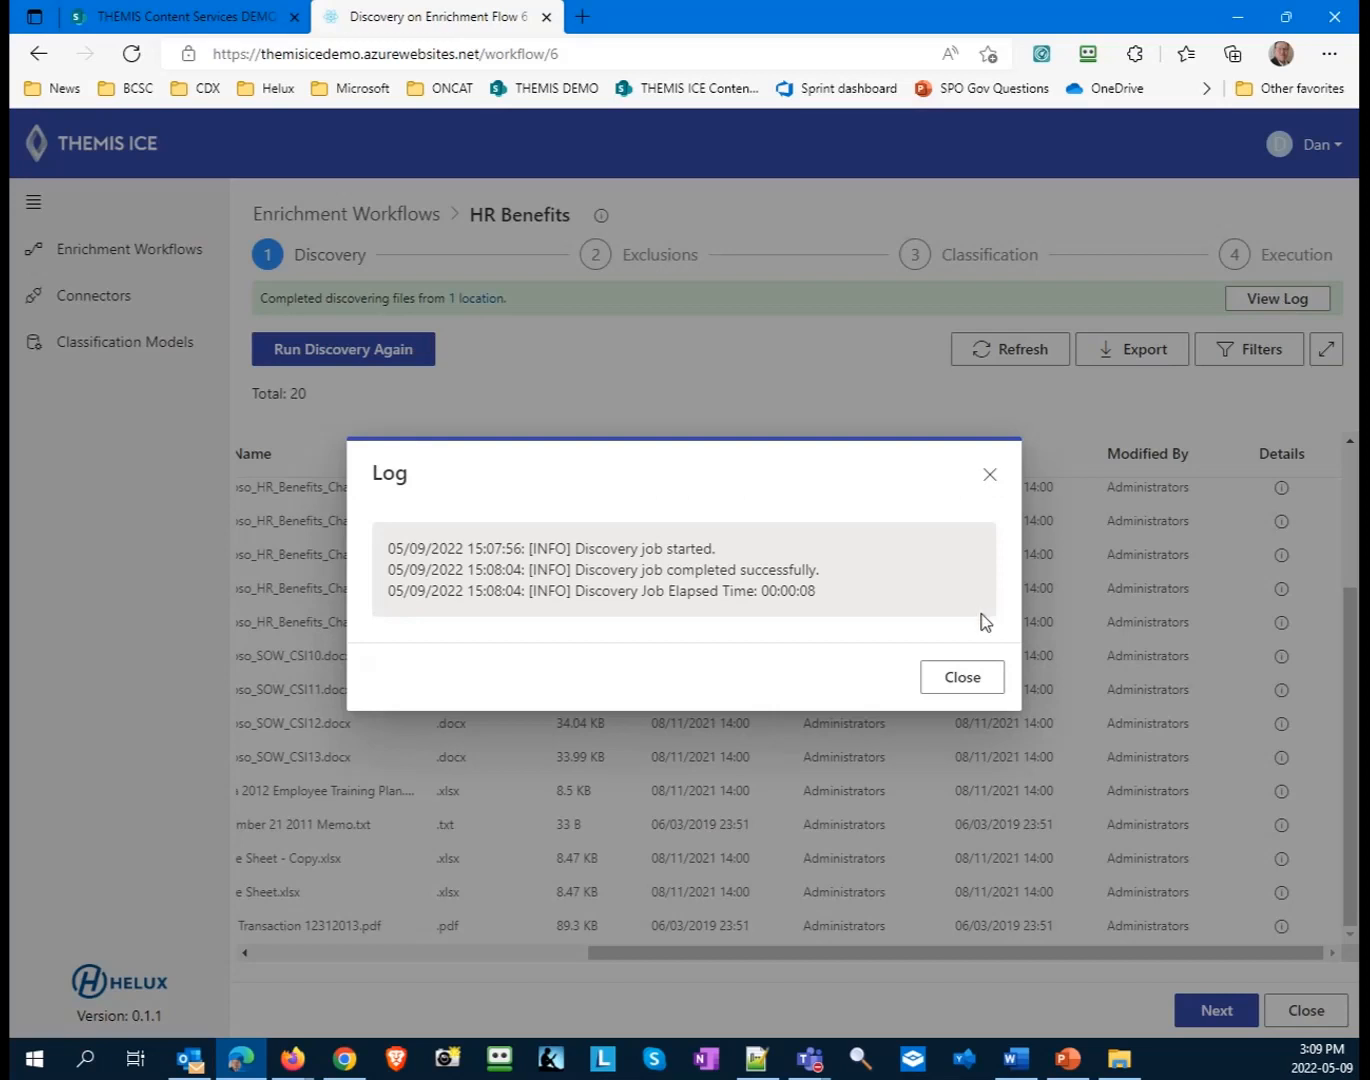
{"action": "left_click", "coordinate": [945, 680]}
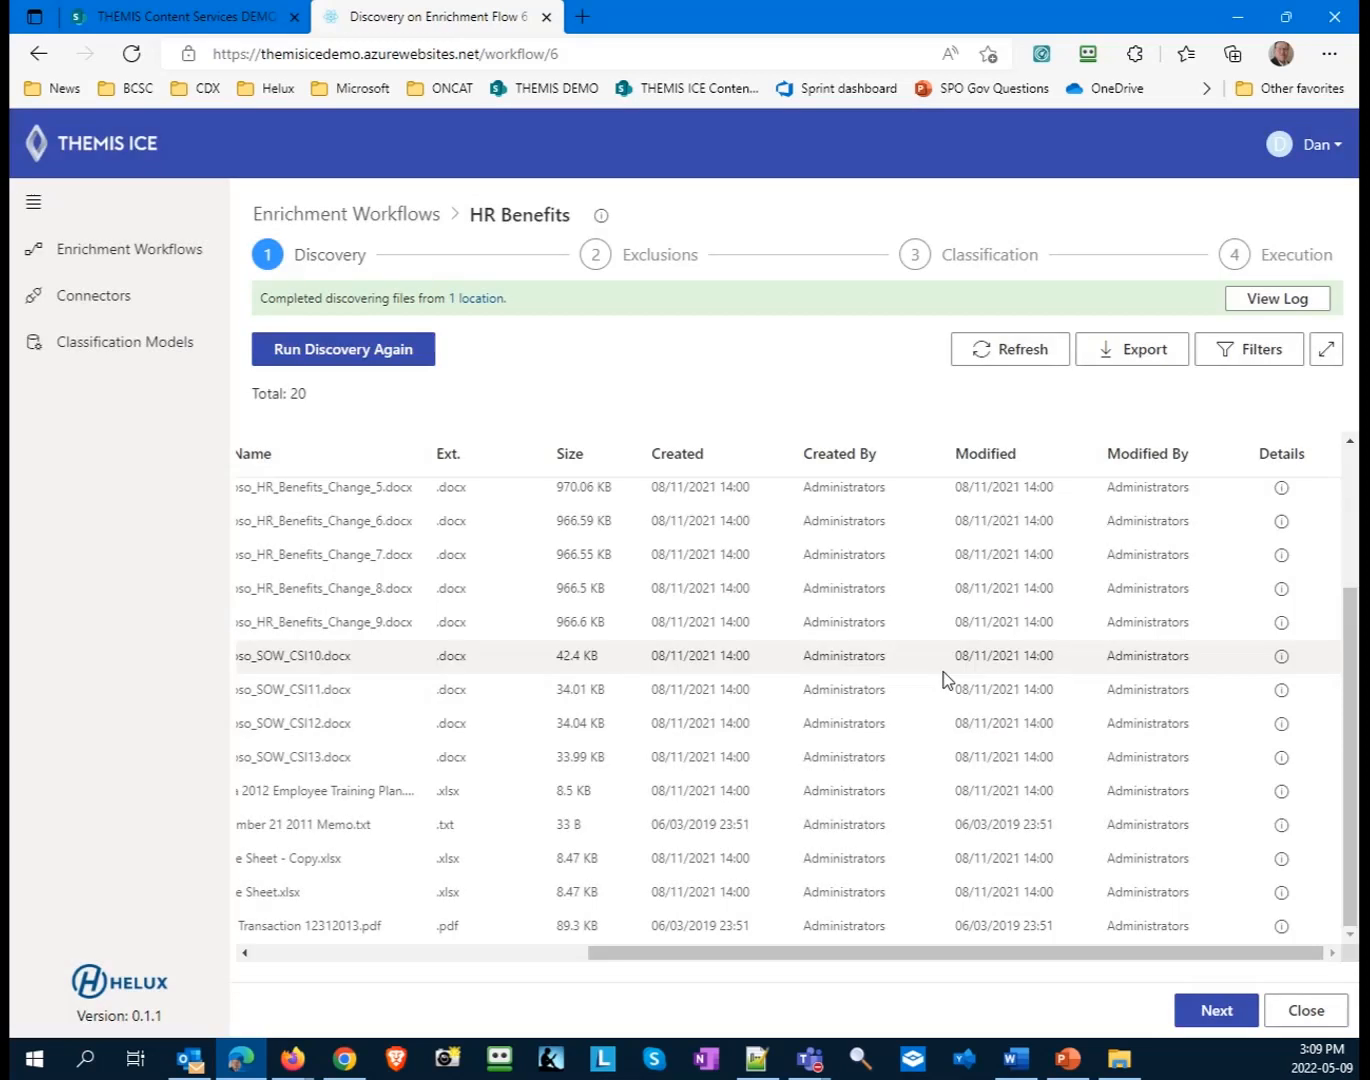
- Export the HR Benefits discovery results and open the downloaded spreadsheet in Excel
{"action": "left_click", "coordinate": [1137, 362]}
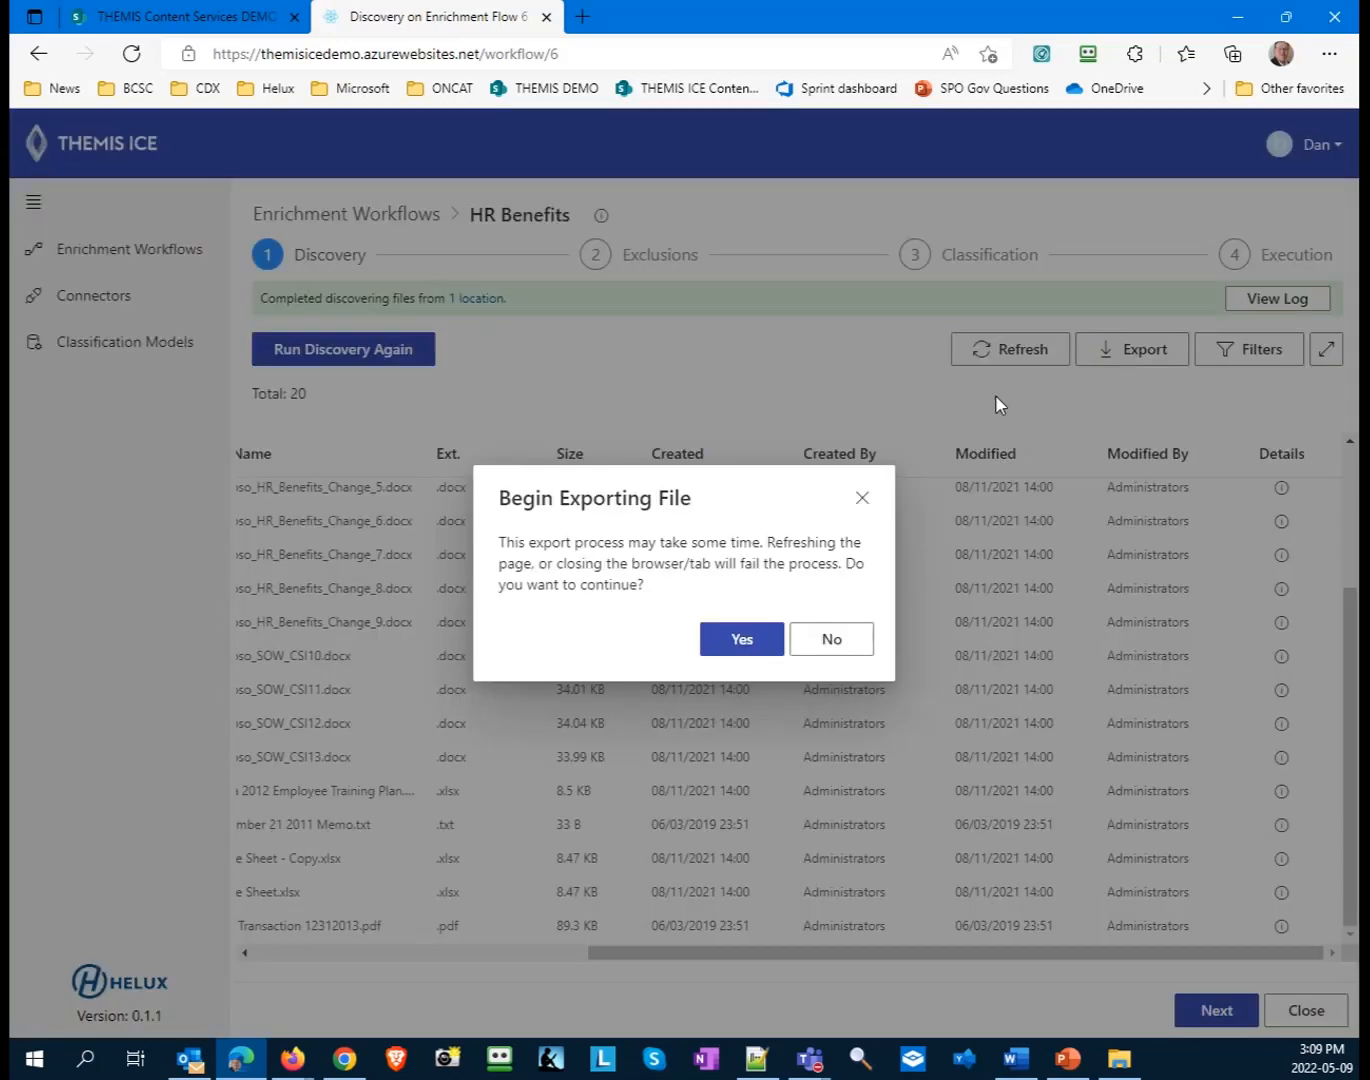
{"action": "left_click", "coordinate": [768, 645]}
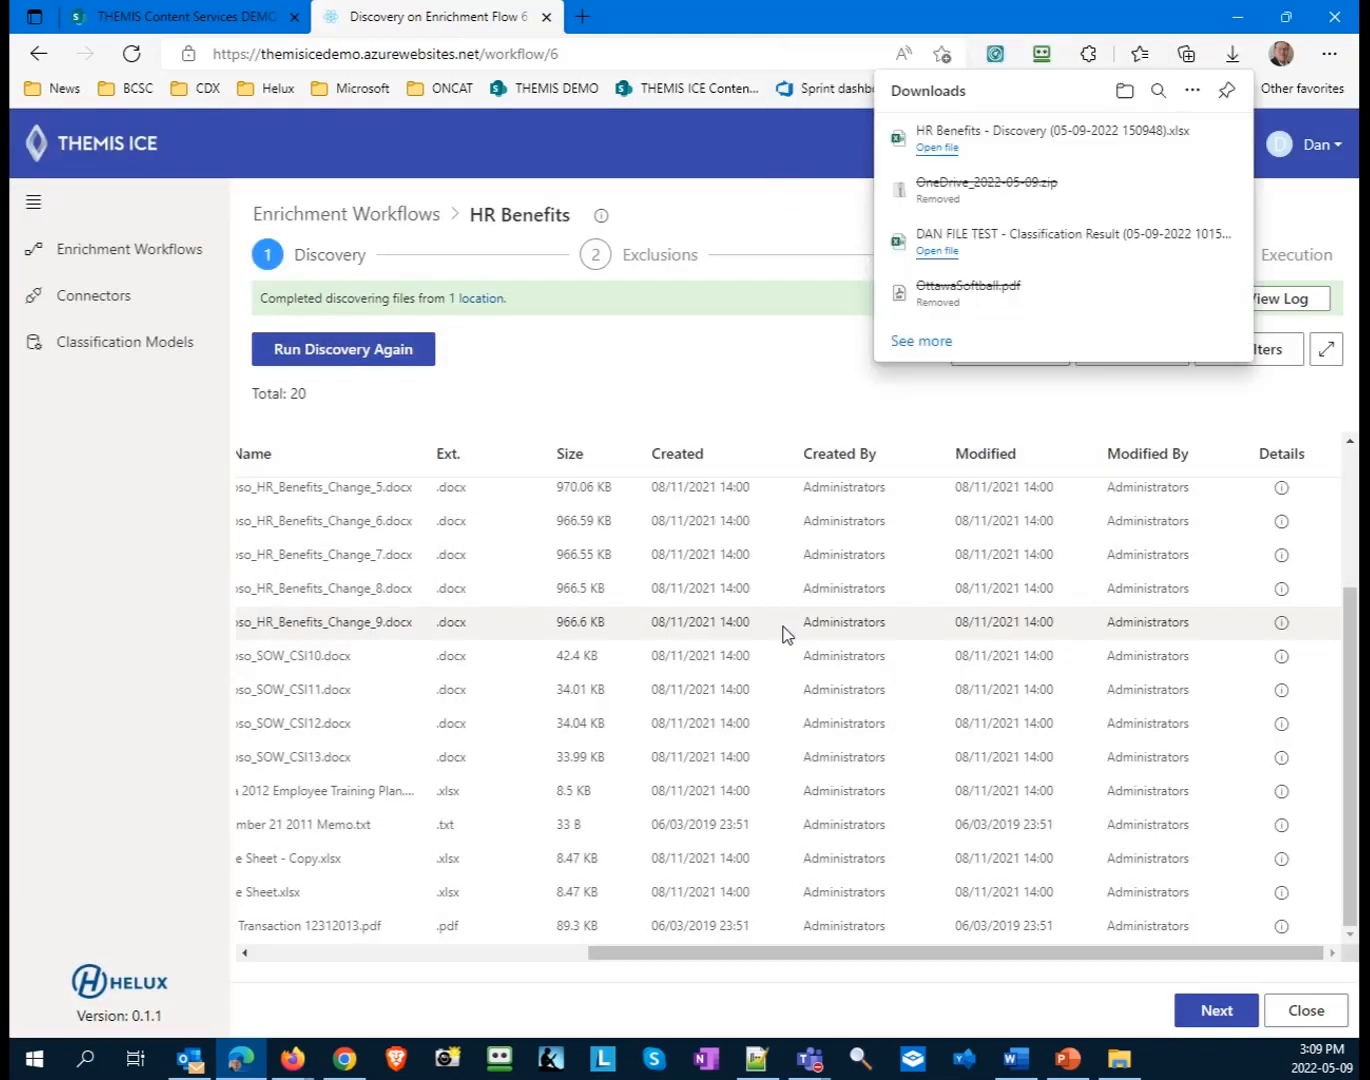
{"action": "left_click", "coordinate": [936, 150]}
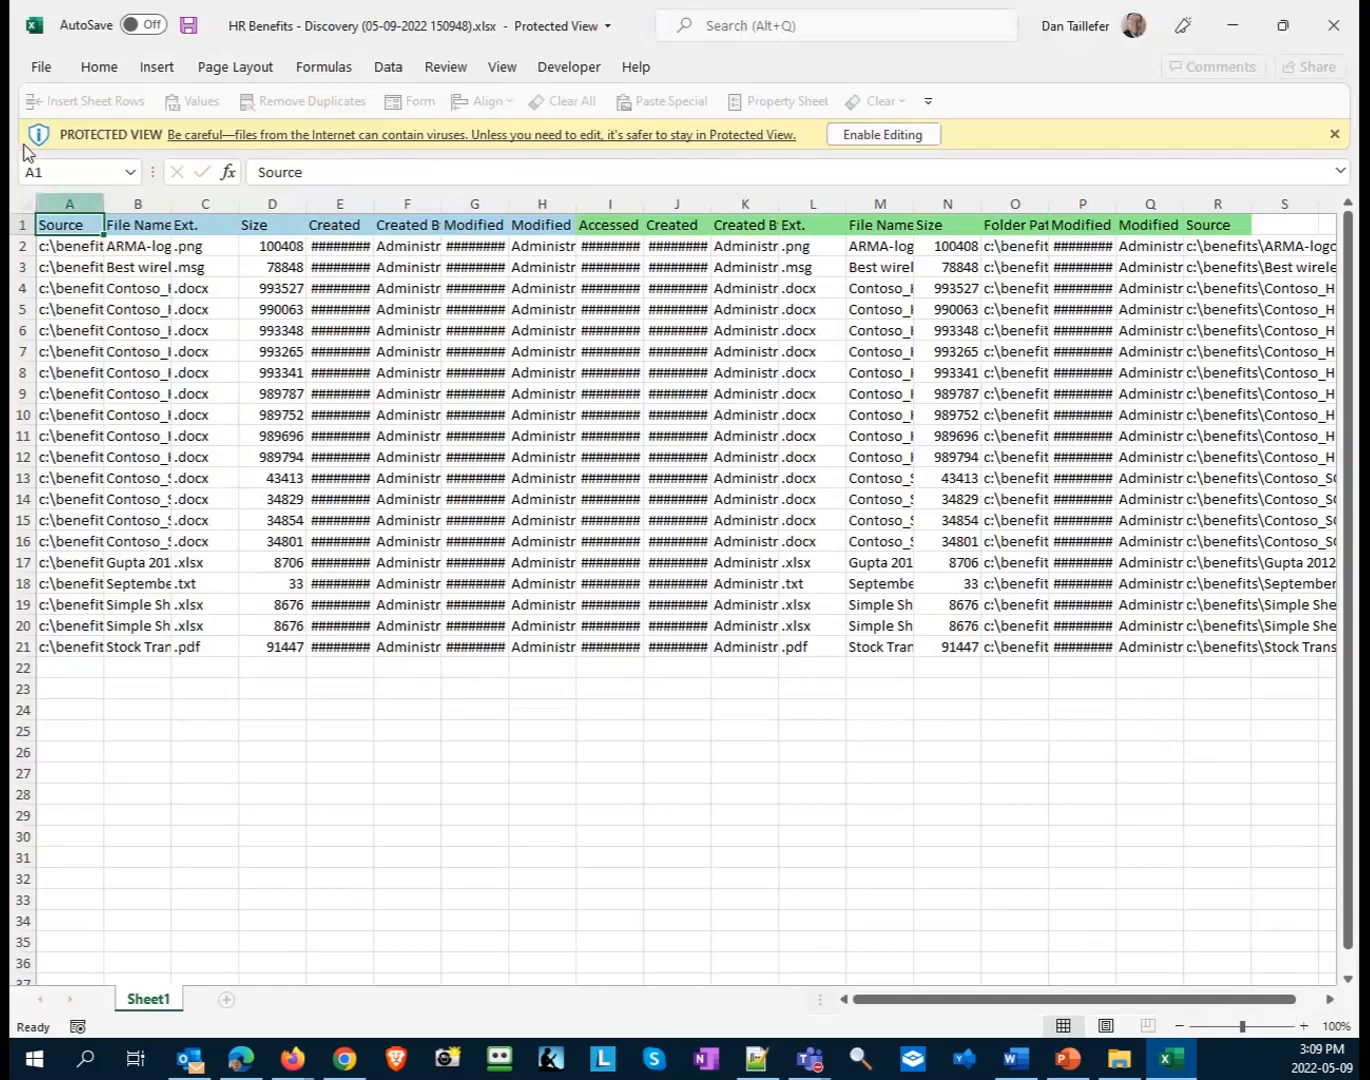
- Auto-fit the width of all columns in the exported discovery sheet
{"action": "left_click", "coordinate": [27, 206]}
{"action": "double_click", "coordinate": [103, 206]}
{"action": "left_click", "coordinate": [419, 498]}
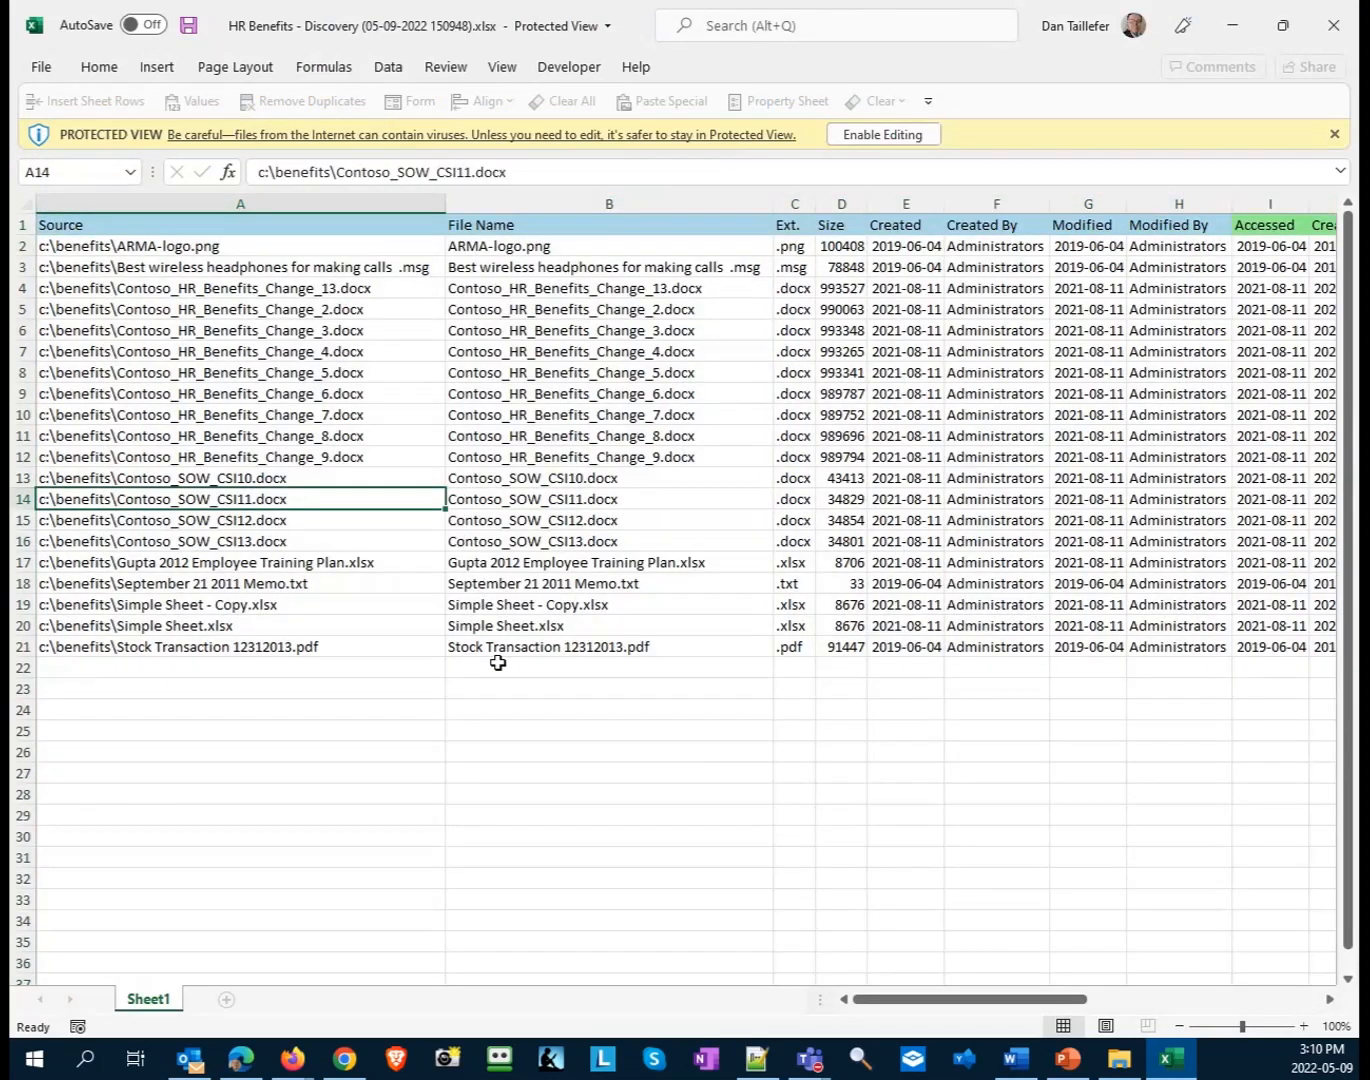
- Review the discovery and metadata columns of the exported sheet along row 14, from Source in column A through column R and back
{"action": "key", "text": "Right"}
{"action": "key", "text": "Right"}
{"action": "key", "text": "Right"}
{"action": "key", "text": "Right"}
{"action": "key", "text": "Right"}
{"action": "key", "text": "Right"}
{"action": "key", "text": "Right"}
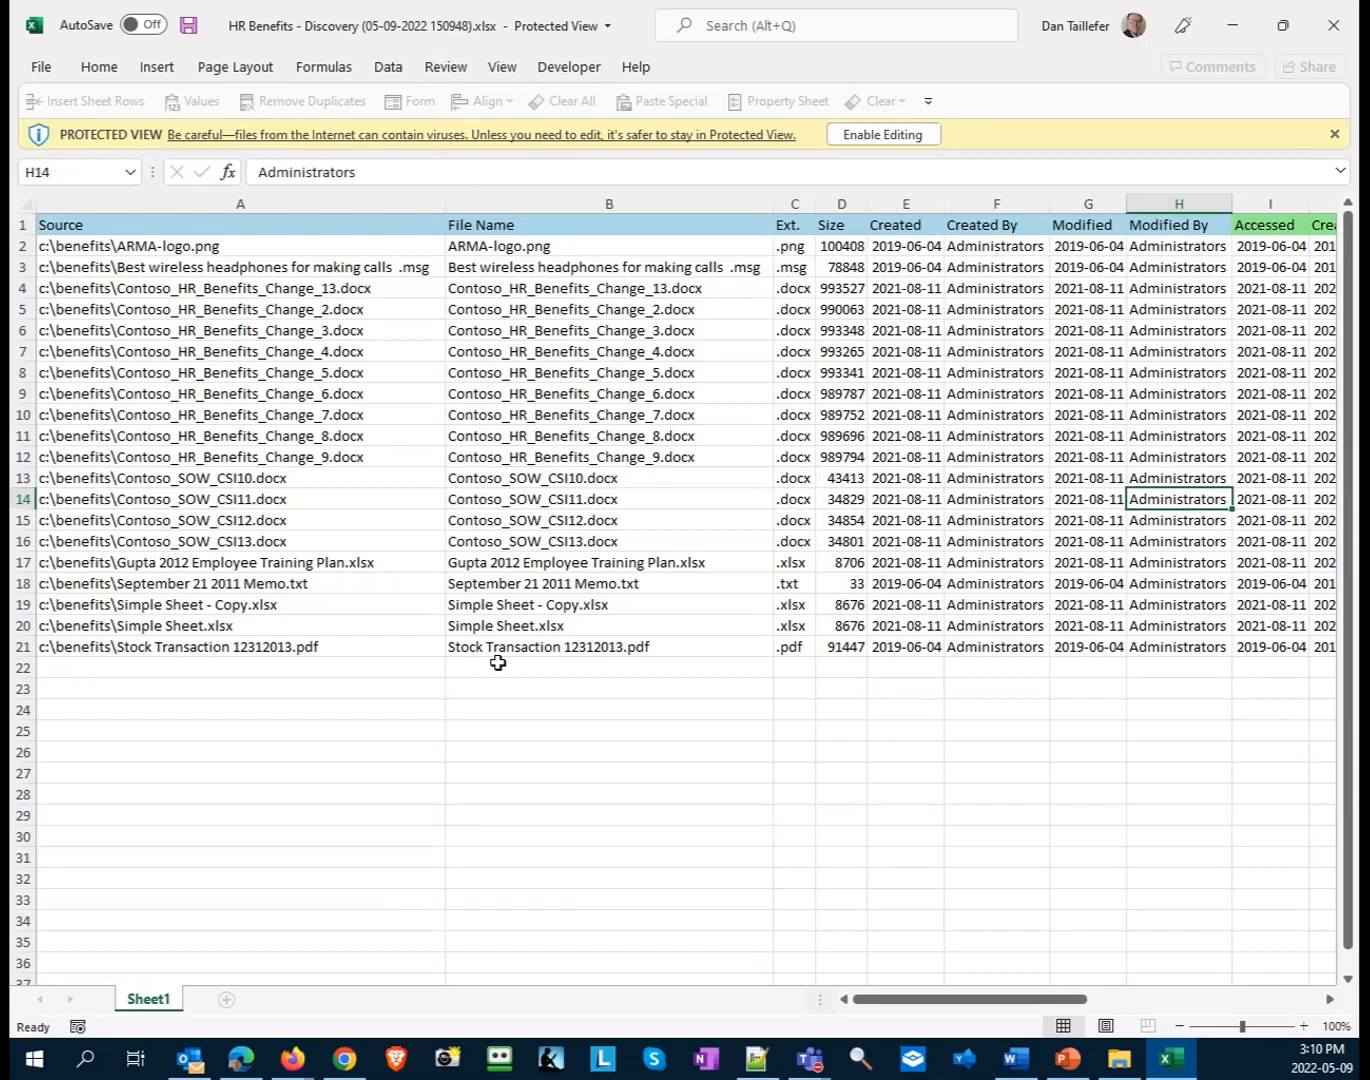
{"action": "key", "text": "Right"}
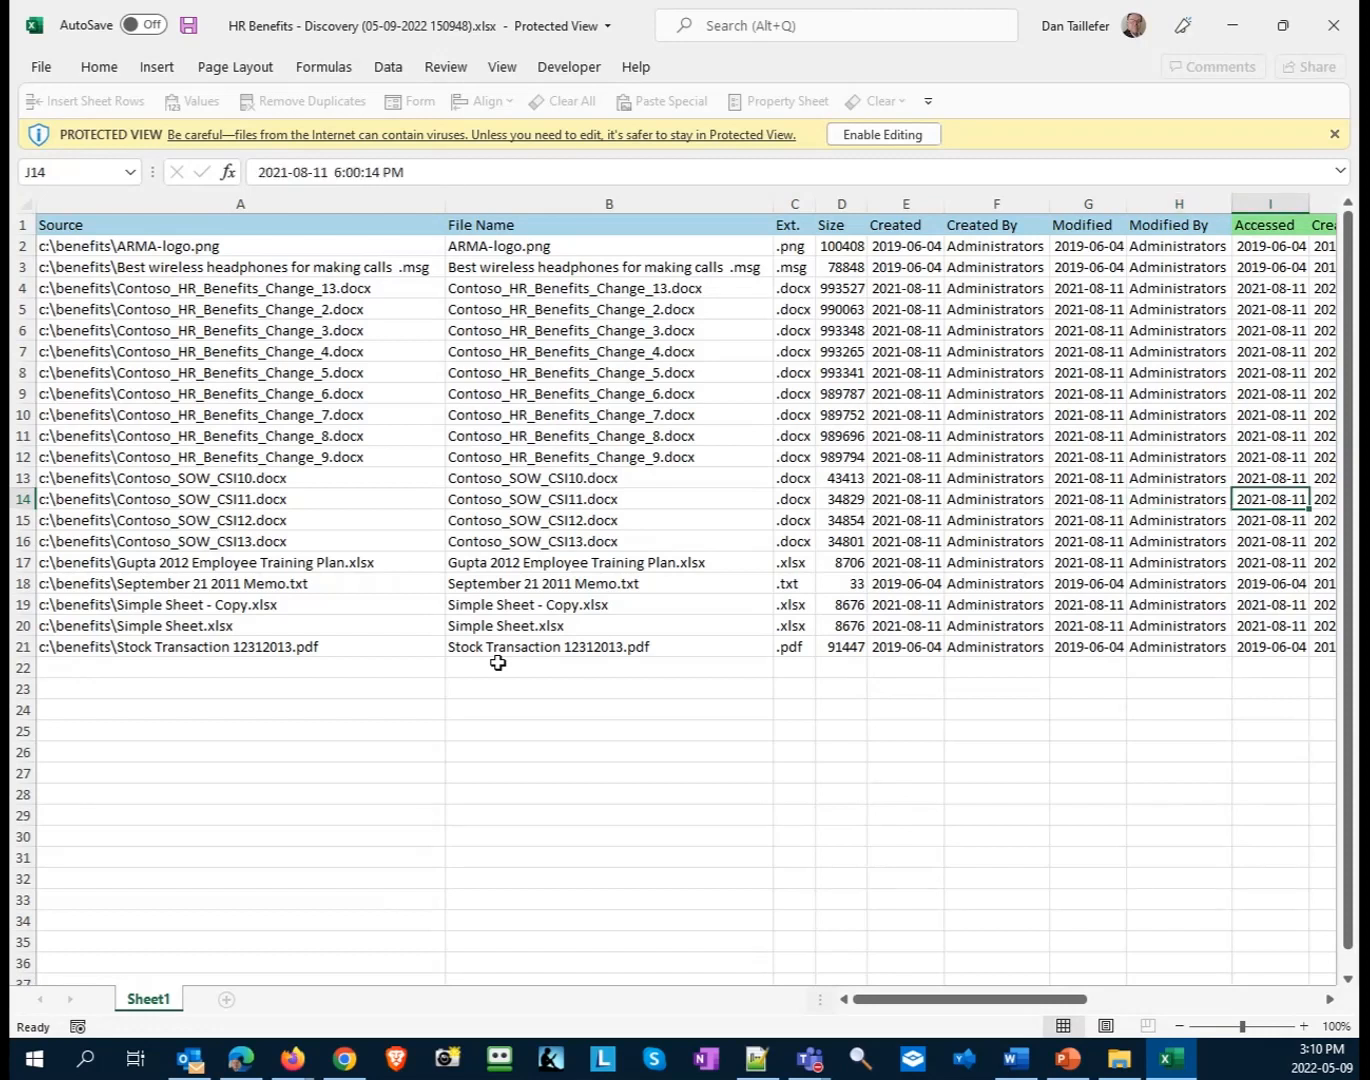
{"action": "key", "text": "ctrl+Right"}
{"action": "key", "text": "Left"}
{"action": "key", "text": "Left"}
{"action": "key", "text": "Left"}
{"action": "key", "text": "Left"}
{"action": "key", "text": "Left"}
{"action": "key", "text": "Left"}
{"action": "key", "text": "Left"}
{"action": "key", "text": "Left"}
{"action": "key", "text": "Left"}
{"action": "key", "text": "Left"}
{"action": "key", "text": "Left"}
{"action": "key", "text": "Left"}
{"action": "key", "text": "Left"}
{"action": "key", "text": "Left"}
{"action": "key", "text": "Left"}
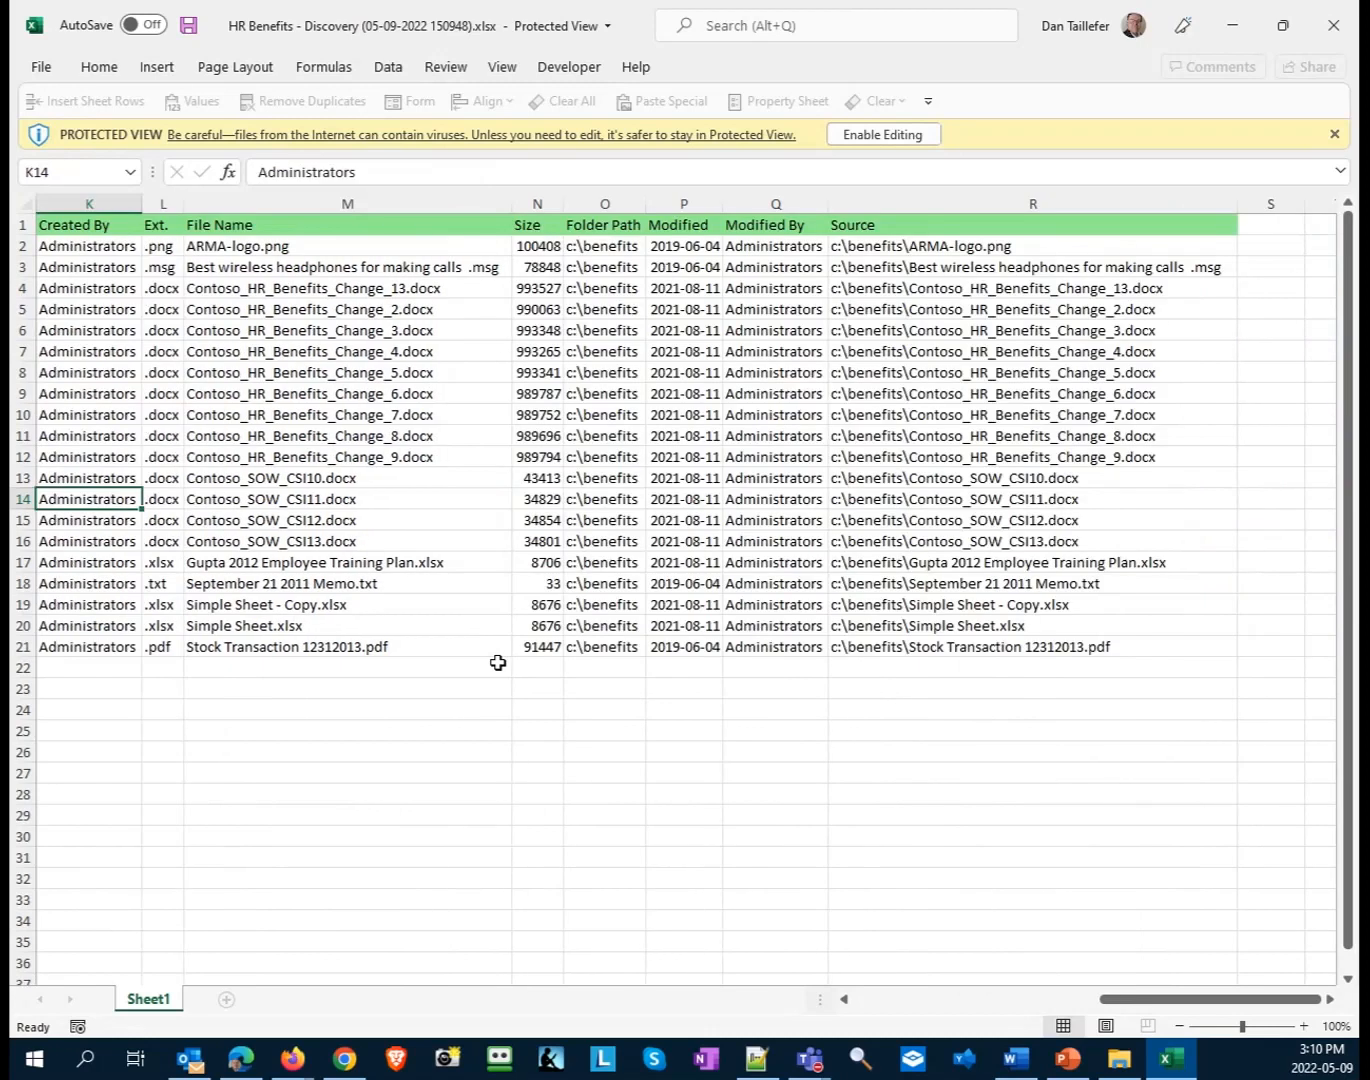
{"action": "key", "text": "Right"}
{"action": "key", "text": "Right"}
{"action": "key", "text": "Right"}
{"action": "key", "text": "Right"}
{"action": "key", "text": "Right"}
{"action": "key", "text": "Right"}
{"action": "key", "text": "Right"}
{"action": "key", "text": "Right"}
{"action": "key", "text": "Right"}
{"action": "key", "text": "Right"}
{"action": "key", "text": "Right"}
{"action": "key", "text": "Right"}
{"action": "key", "text": "Right"}
{"action": "key", "text": "Right"}
{"action": "key", "text": "Right"}
{"action": "key", "text": "Right"}
{"action": "key", "text": "Left"}
{"action": "key", "text": "Left"}
{"action": "key", "text": "Left"}
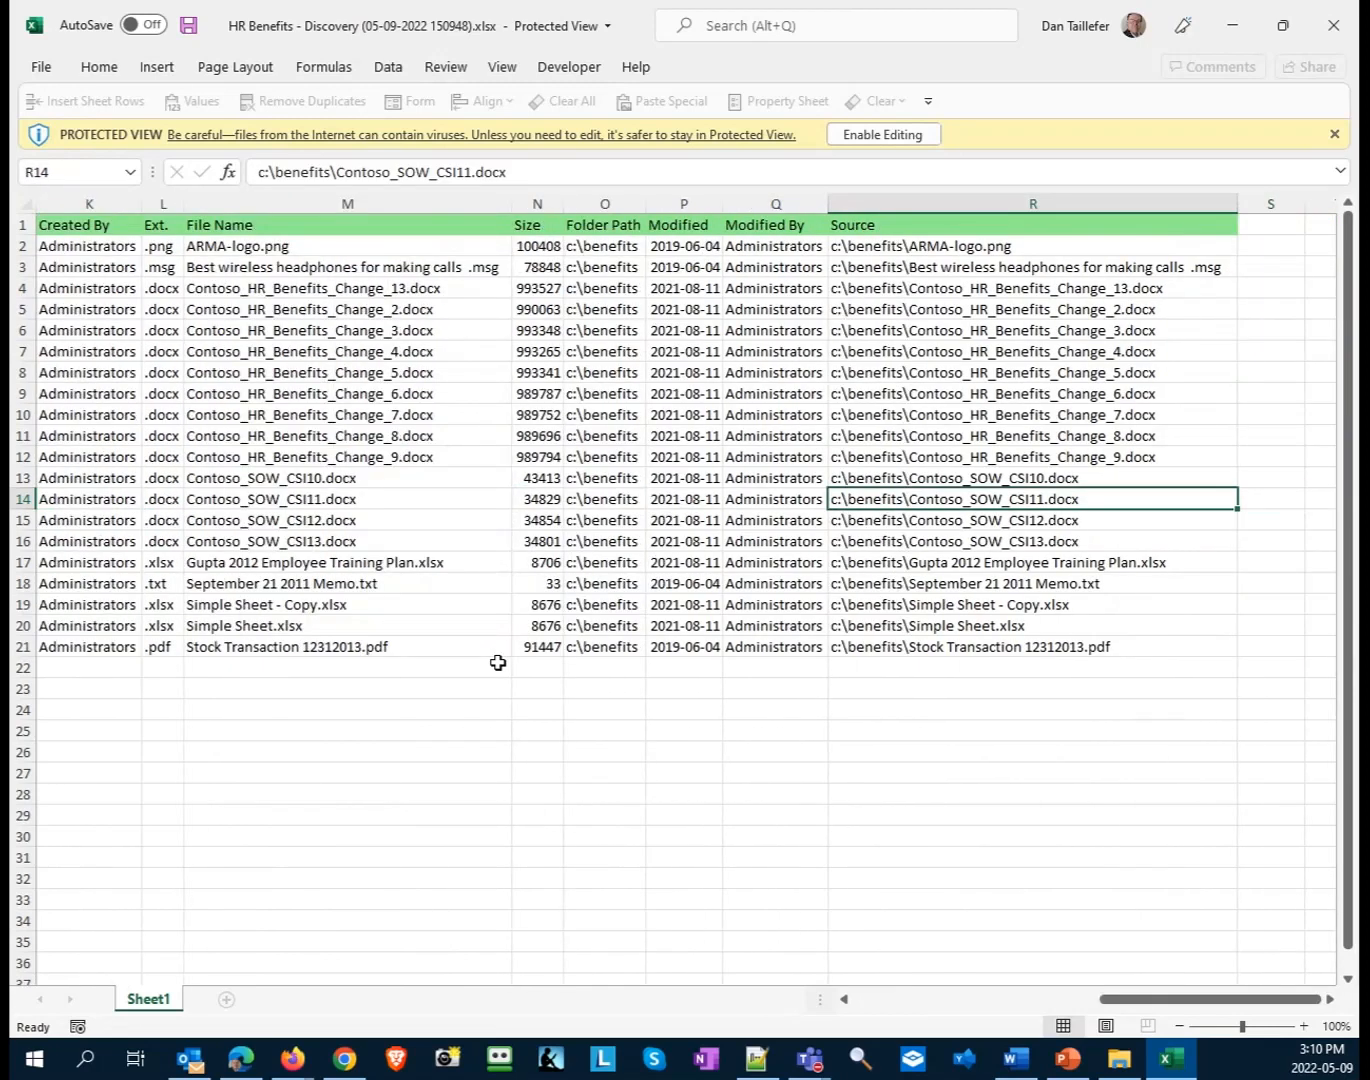
{"action": "key", "text": "ctrl+Left"}
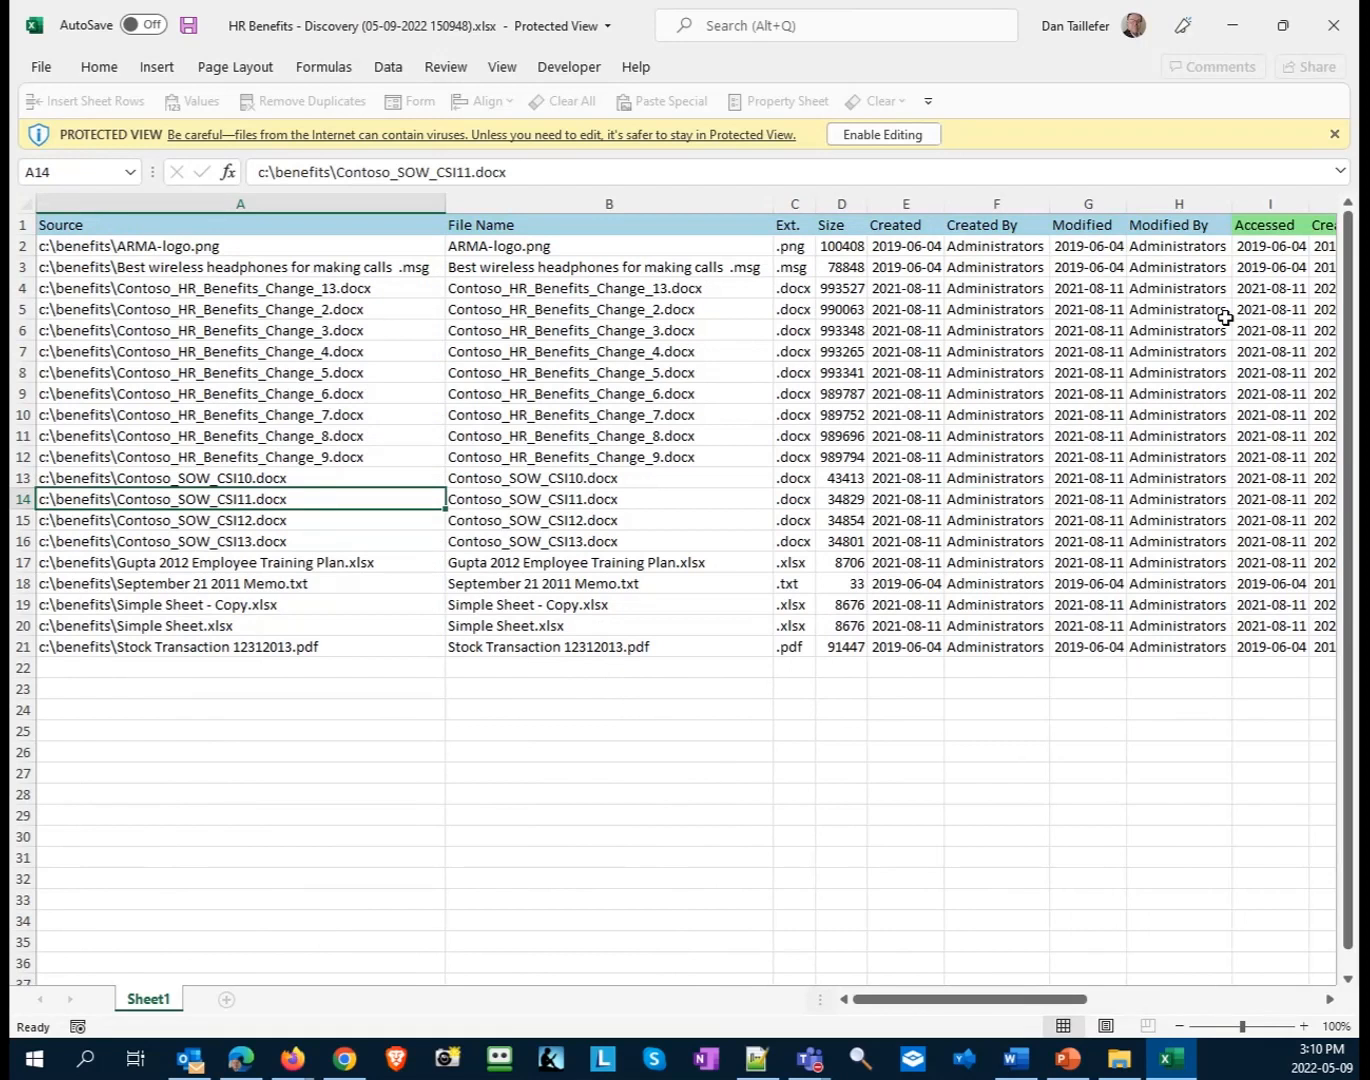
- Close the exported workbook, dismiss the downloads list in the browser and return to the Source column of the discovered files
{"action": "left_click", "coordinate": [1333, 25]}
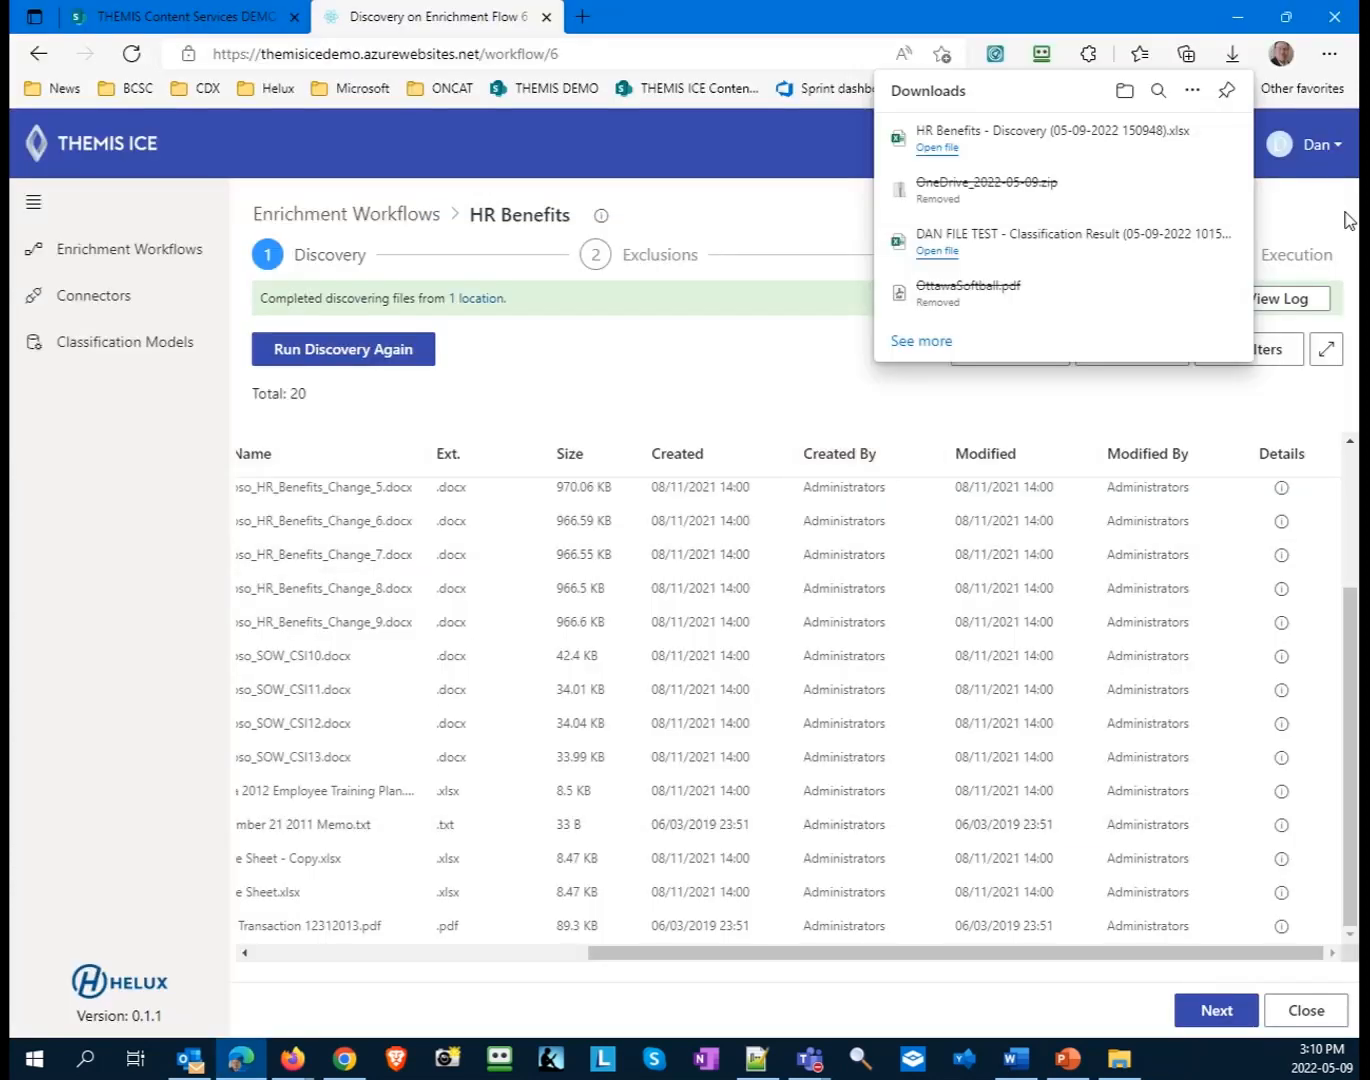
{"action": "left_click_drag", "start_coordinate": [1323, 249], "coordinate": [1315, 252]}
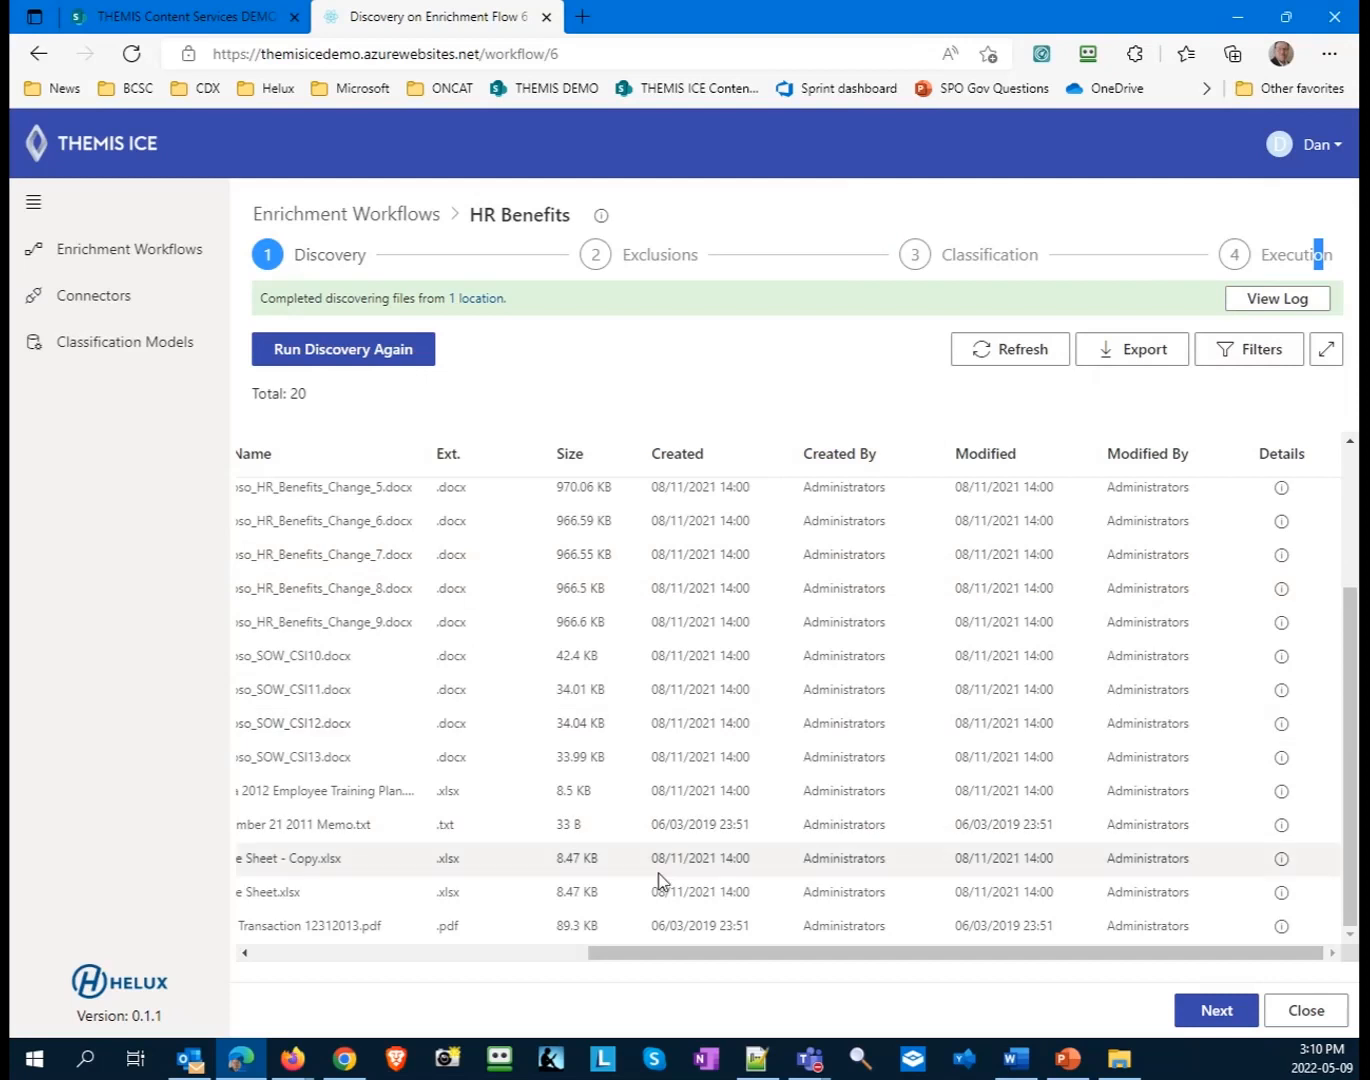
{"action": "left_click_drag", "start_coordinate": [690, 953], "coordinate": [353, 952]}
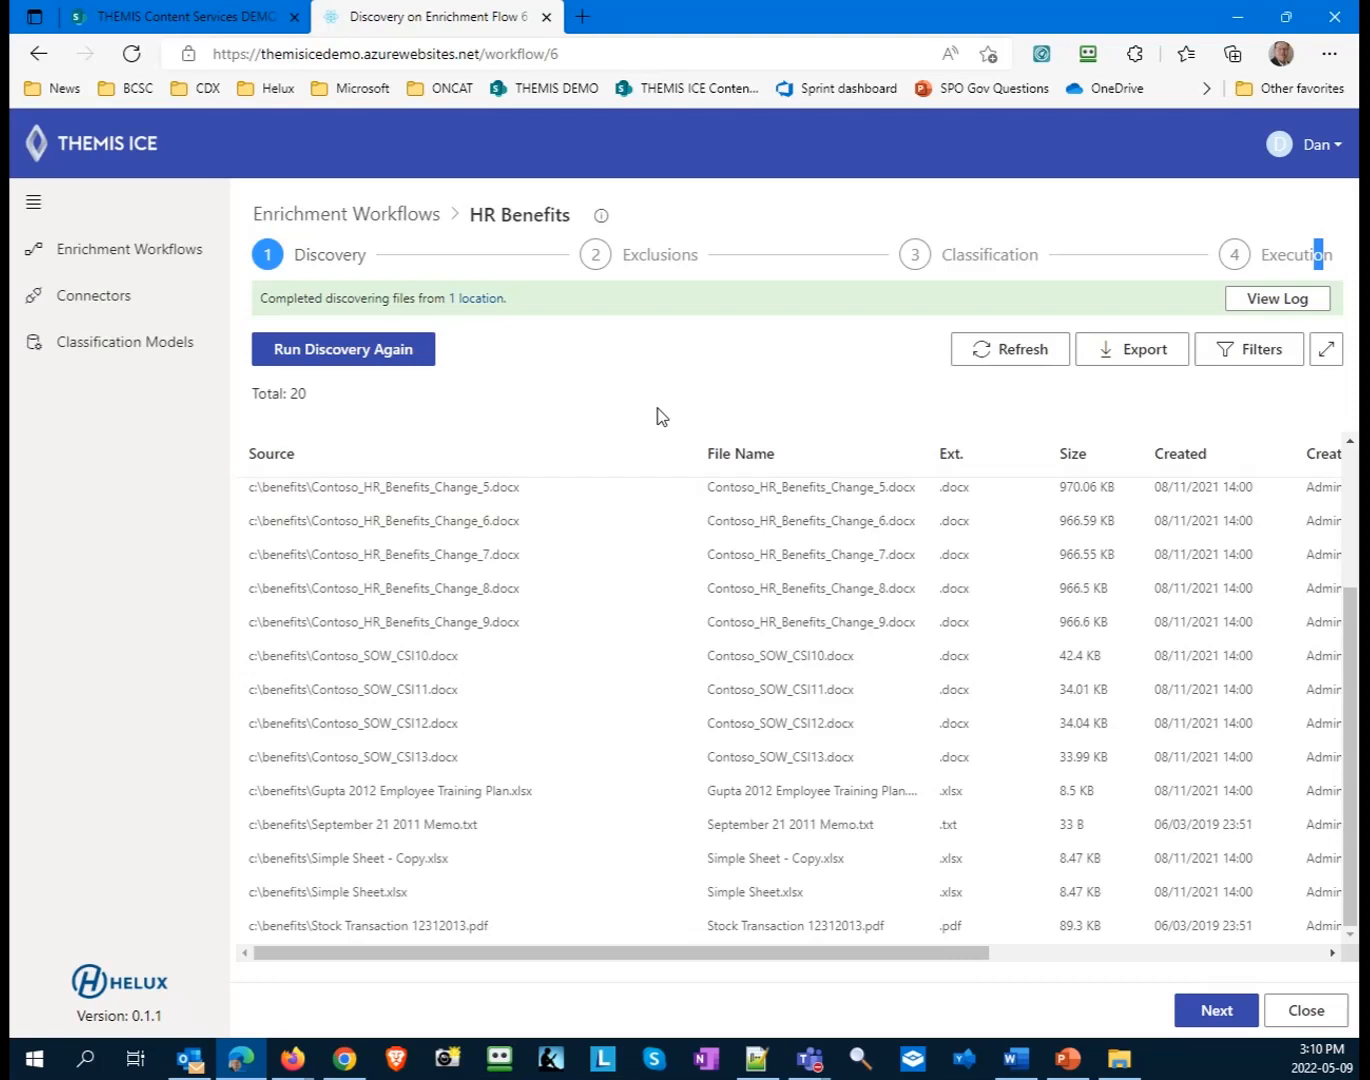
- Advance the HR Benefits workflow to Exclusions and set .png and .msg as file extensions to exclude
{"action": "left_click", "coordinate": [1204, 1014]}
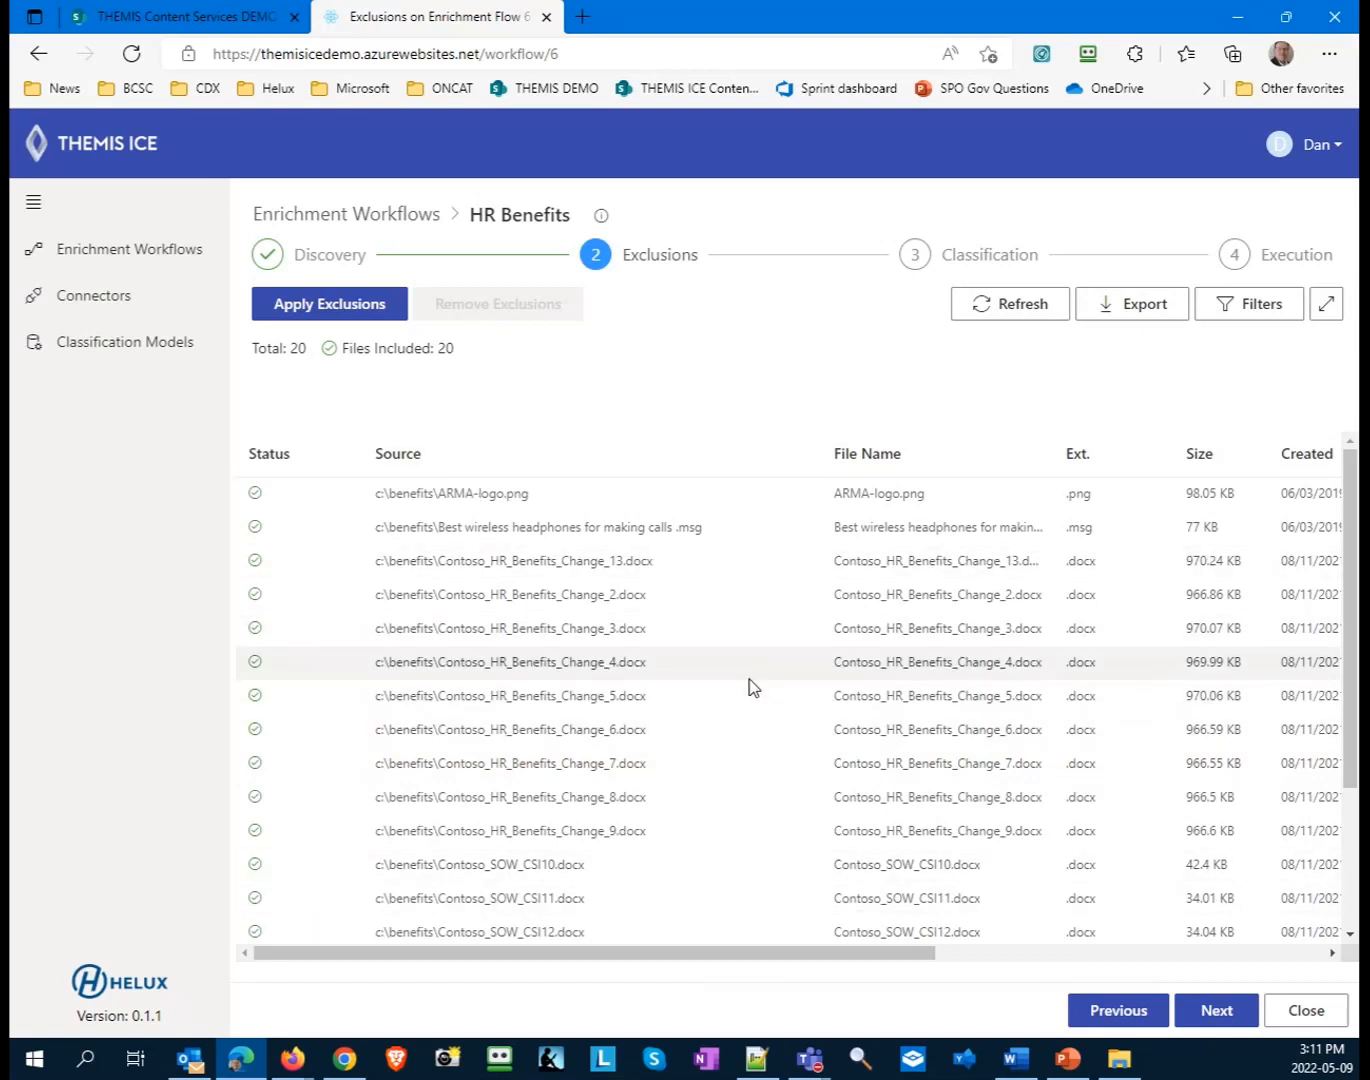
{"action": "left_click", "coordinate": [290, 303]}
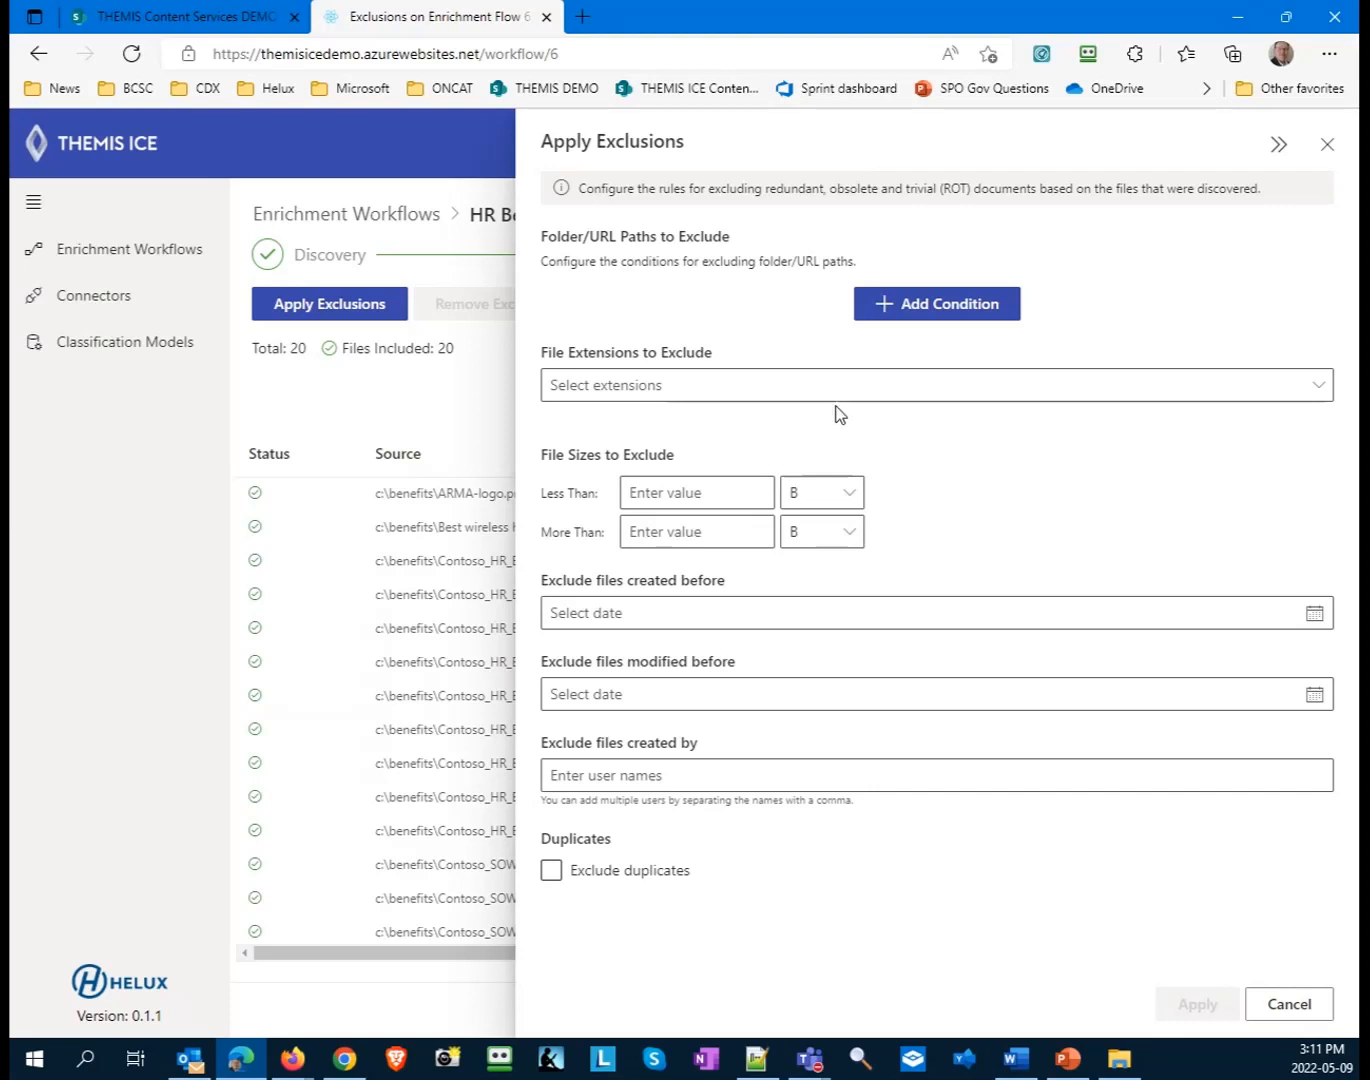
{"action": "left_click", "coordinate": [887, 403]}
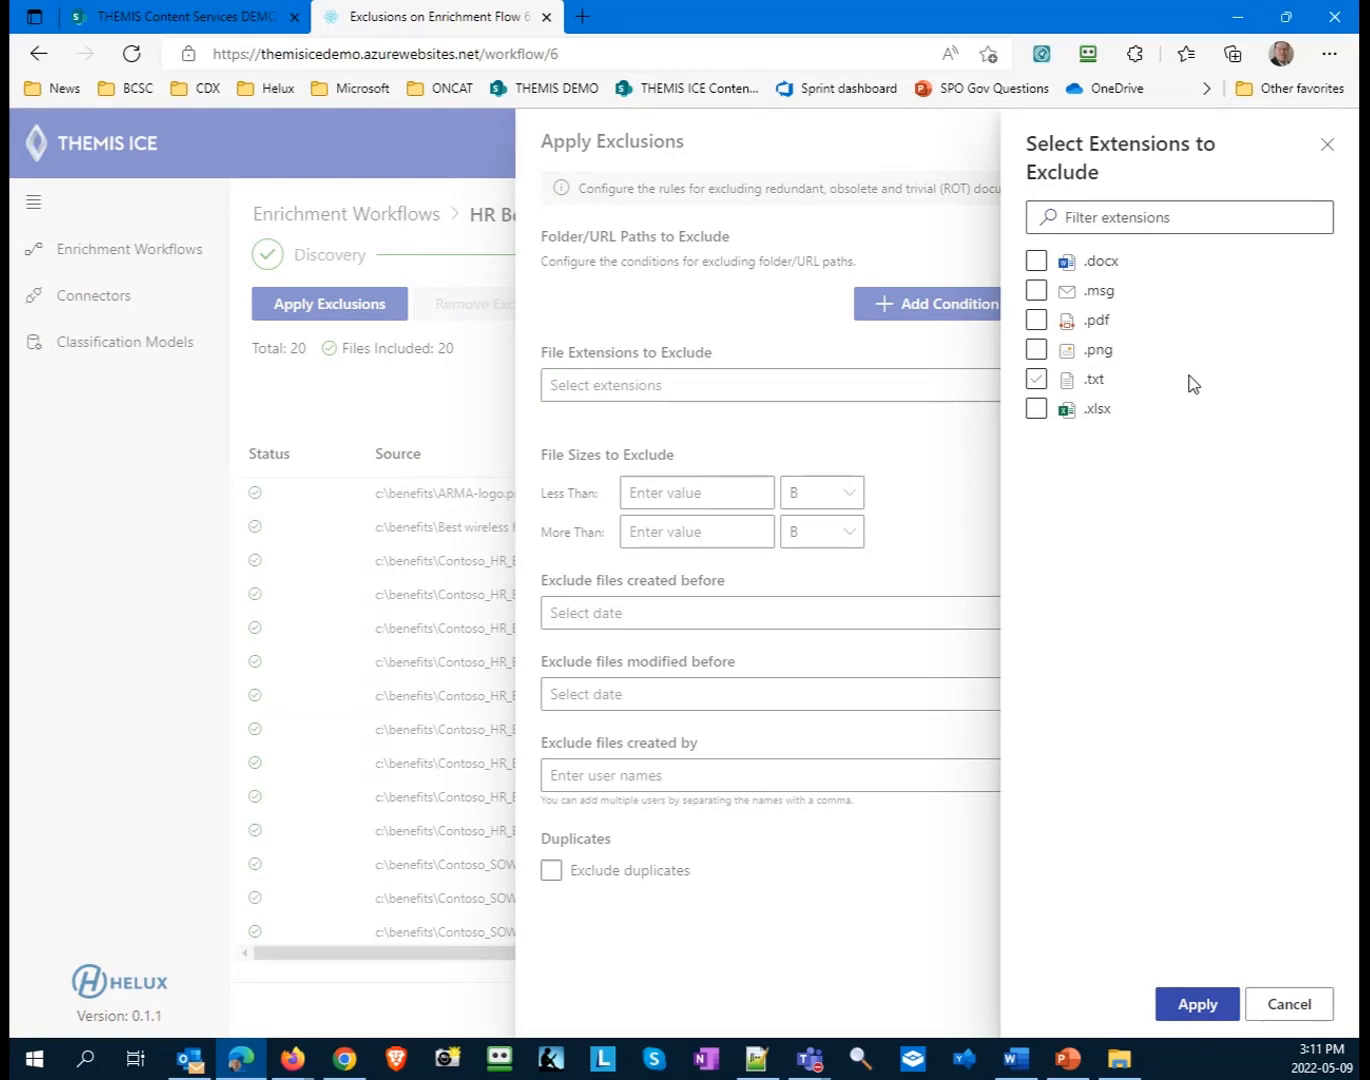
{"action": "left_click", "coordinate": [1034, 350]}
{"action": "left_click", "coordinate": [1036, 292]}
{"action": "left_click", "coordinate": [1188, 1006]}
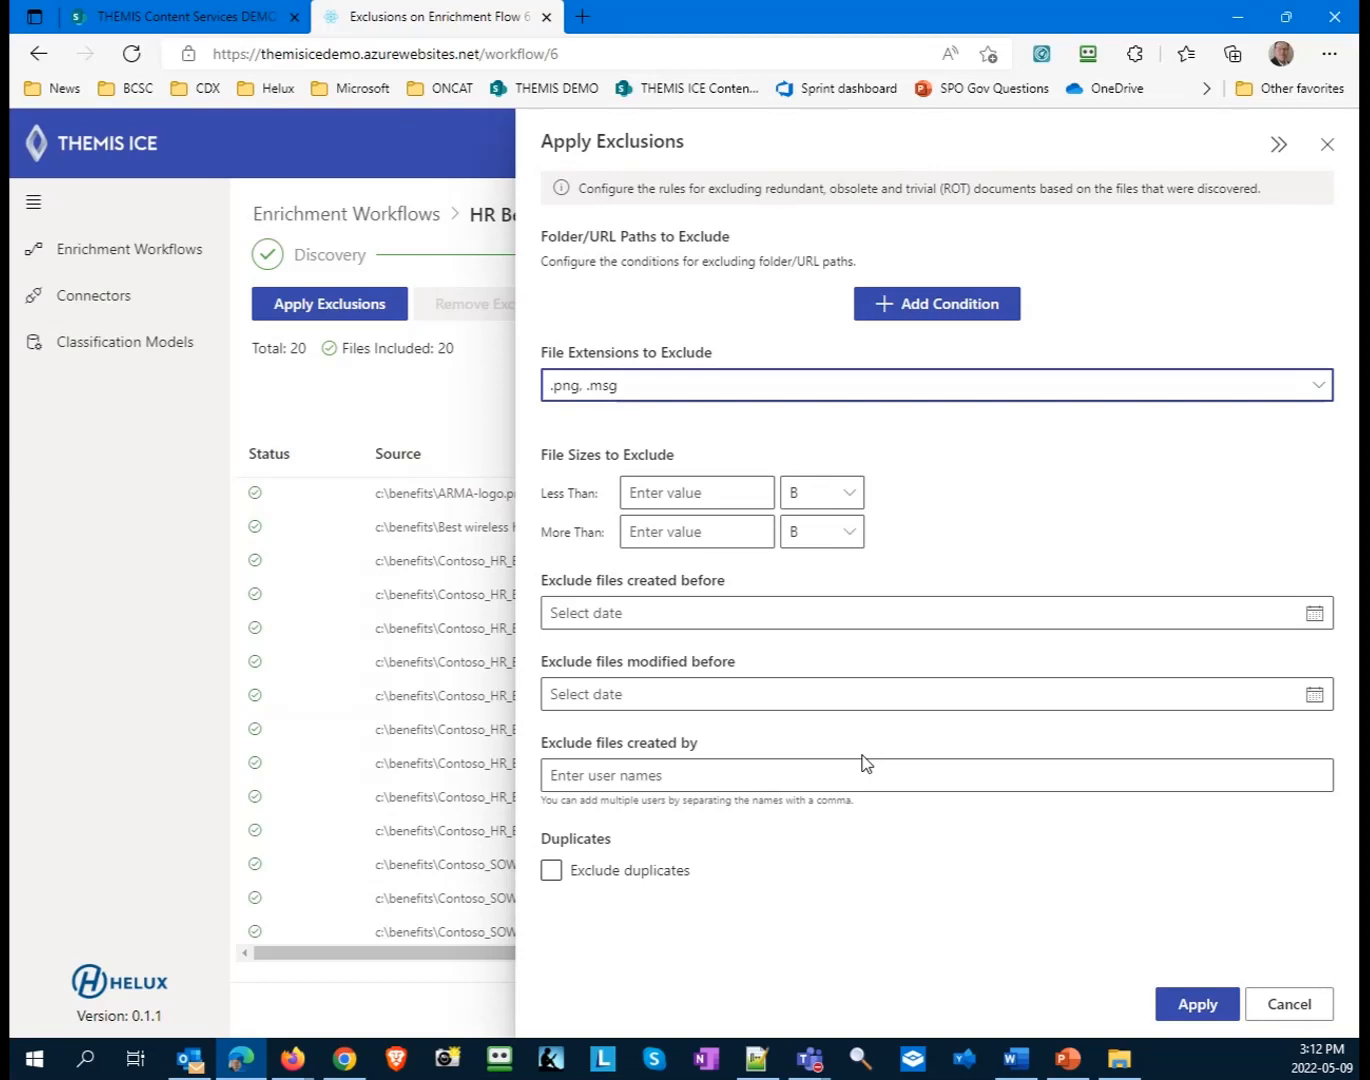
- Enable excluding duplicates and start applying the exclusion rules to the discovered files
{"action": "left_click", "coordinate": [550, 875]}
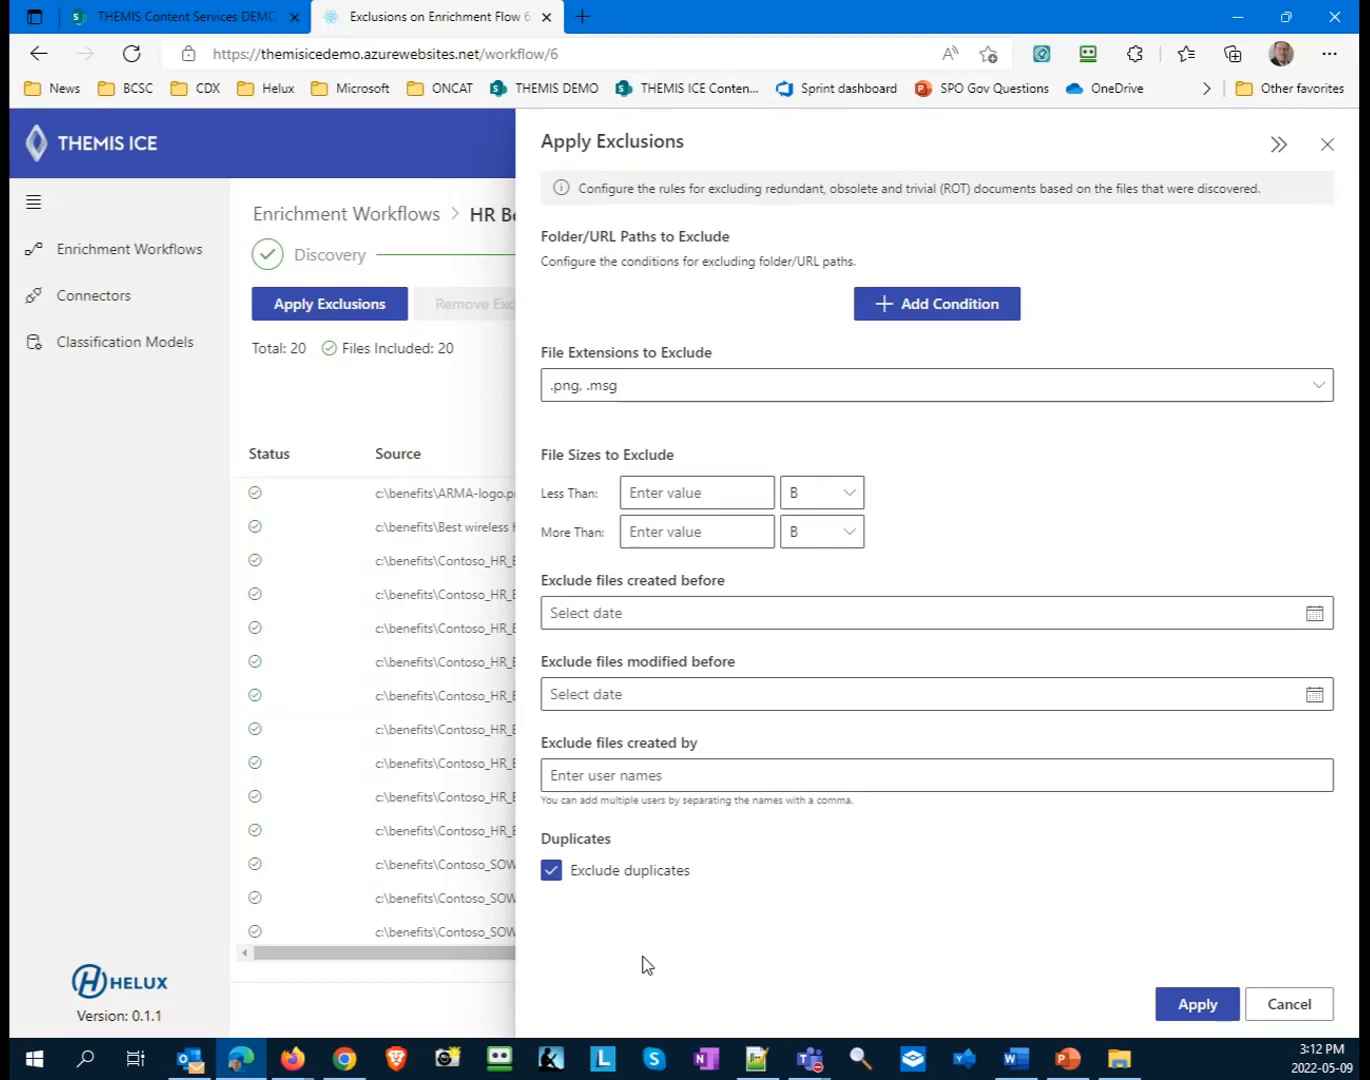
{"action": "left_click", "coordinate": [1197, 1008]}
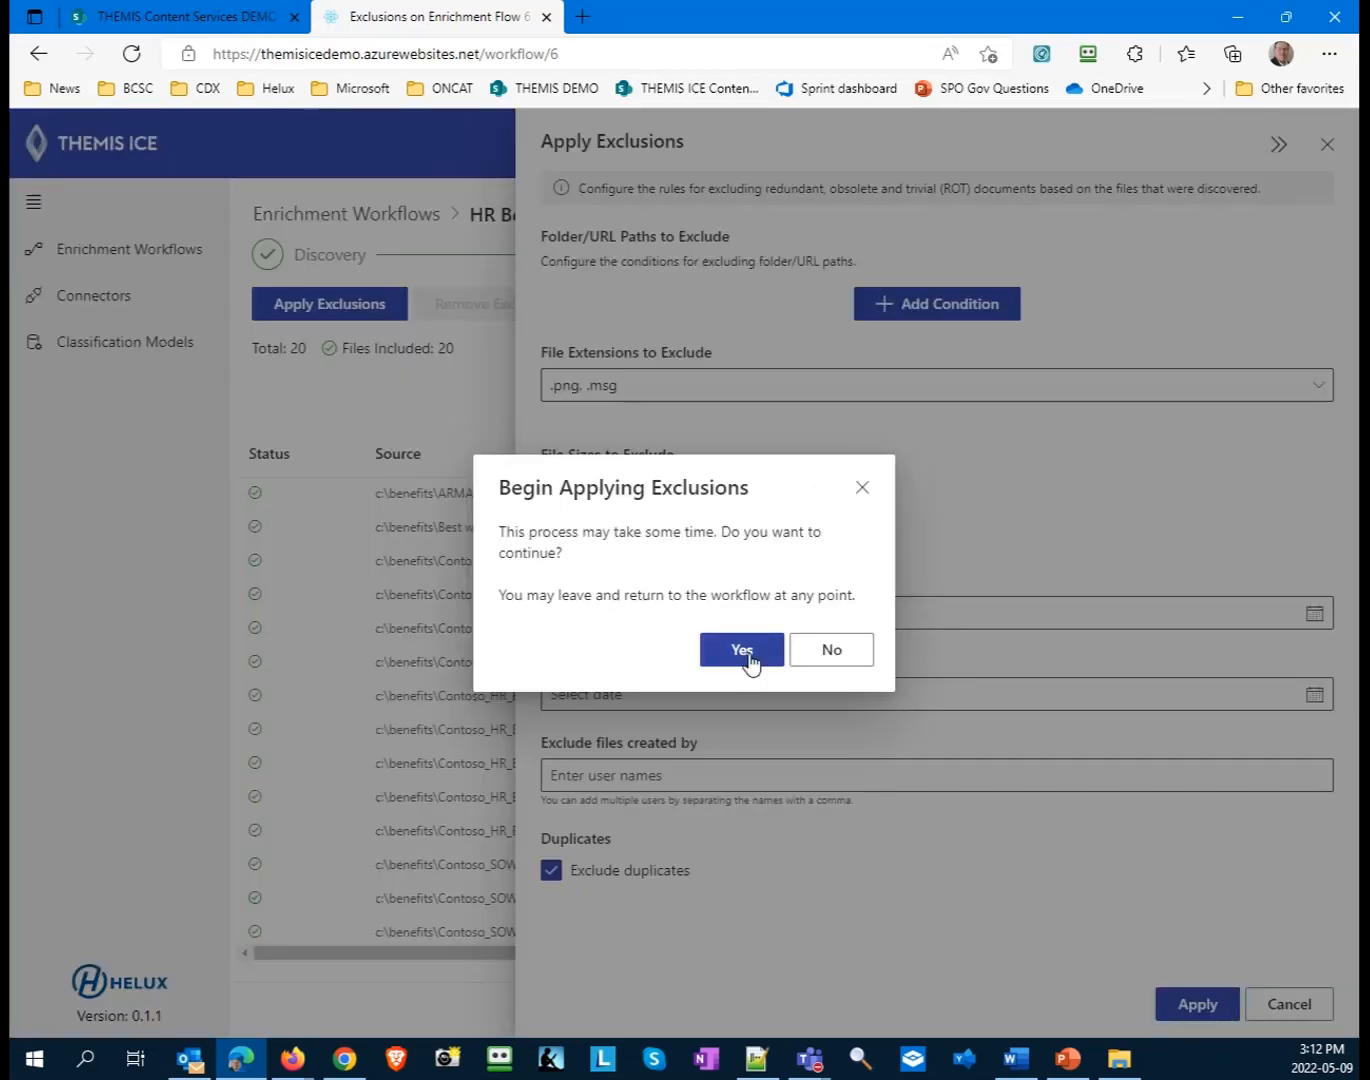
{"action": "left_click", "coordinate": [739, 652]}
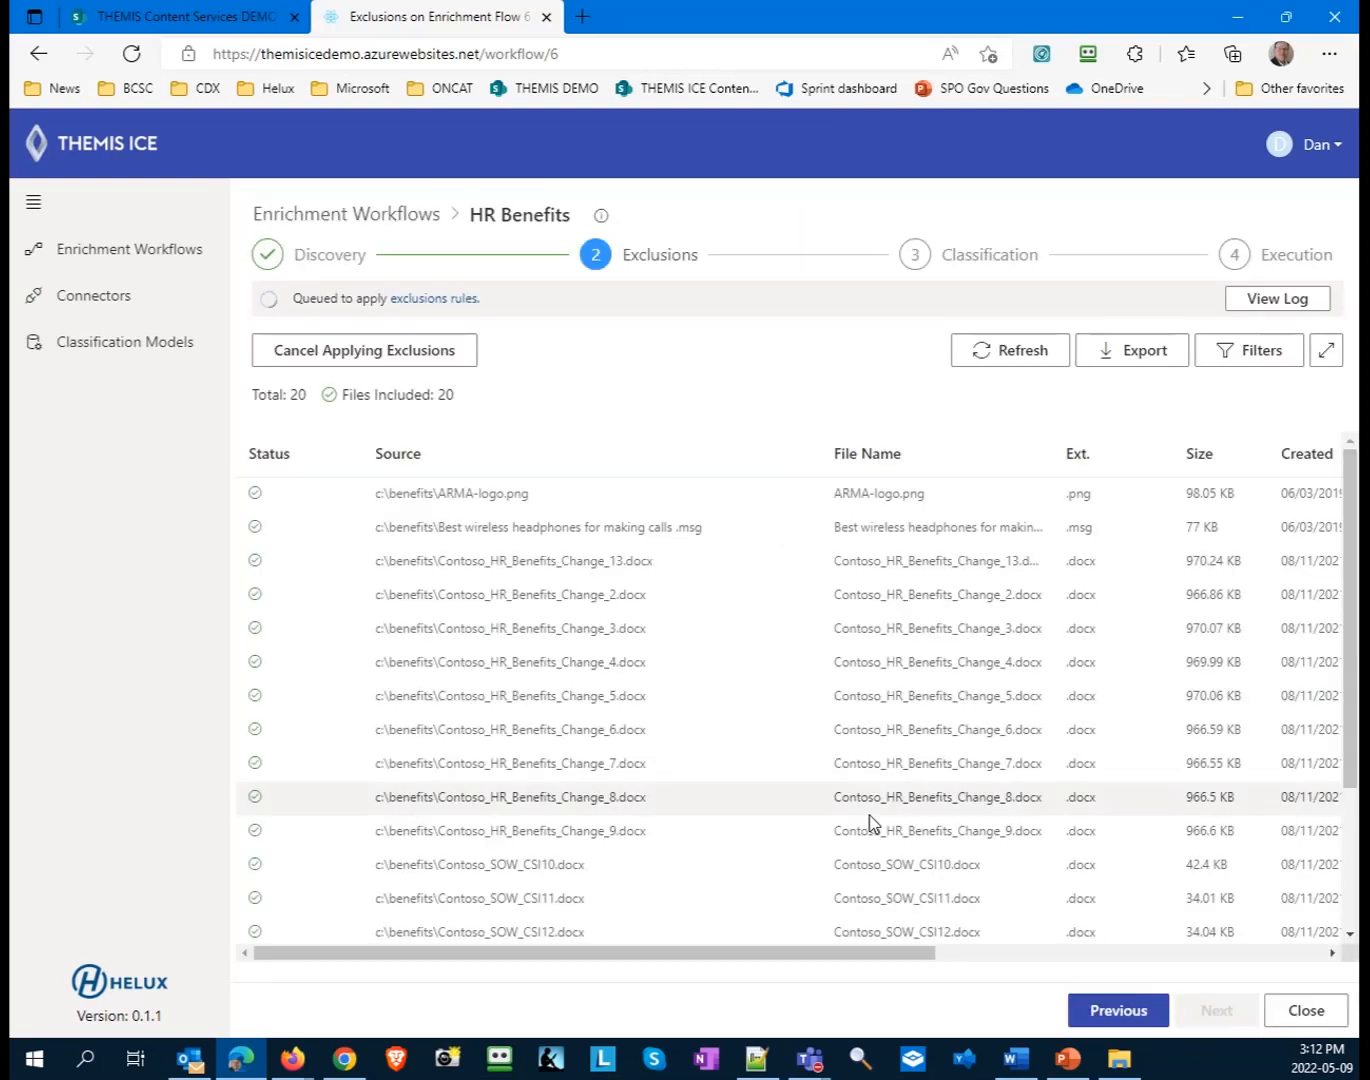
- View the enrichment workflows list and the classification models, and reopen the HR Benefits workflow
{"action": "left_click", "coordinate": [81, 255]}
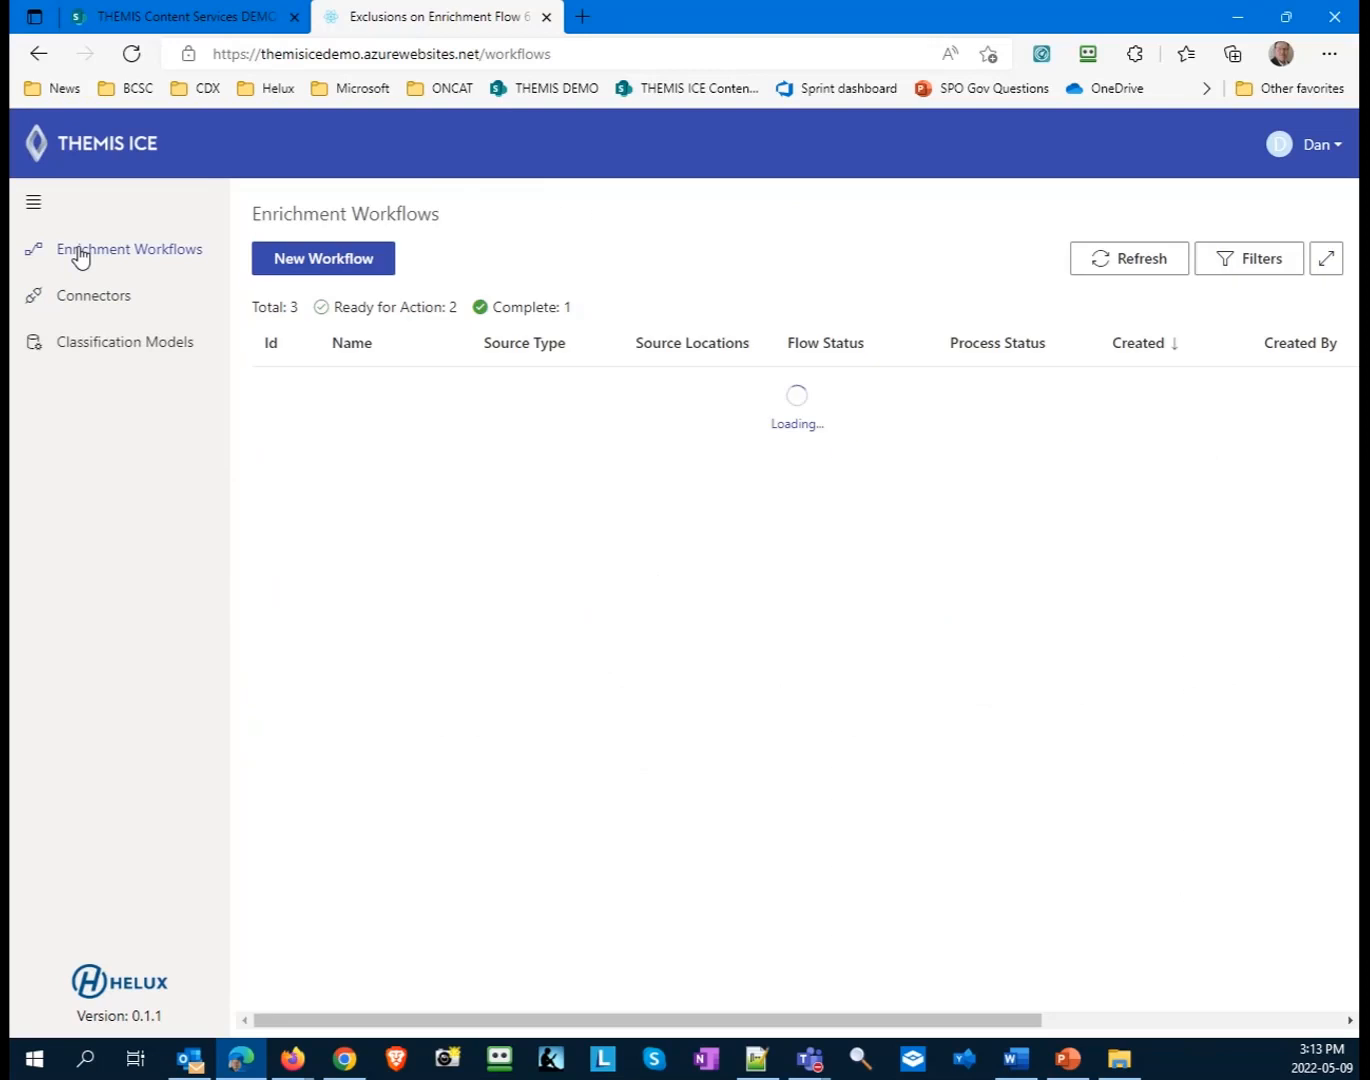
{"action": "left_click", "coordinate": [129, 352]}
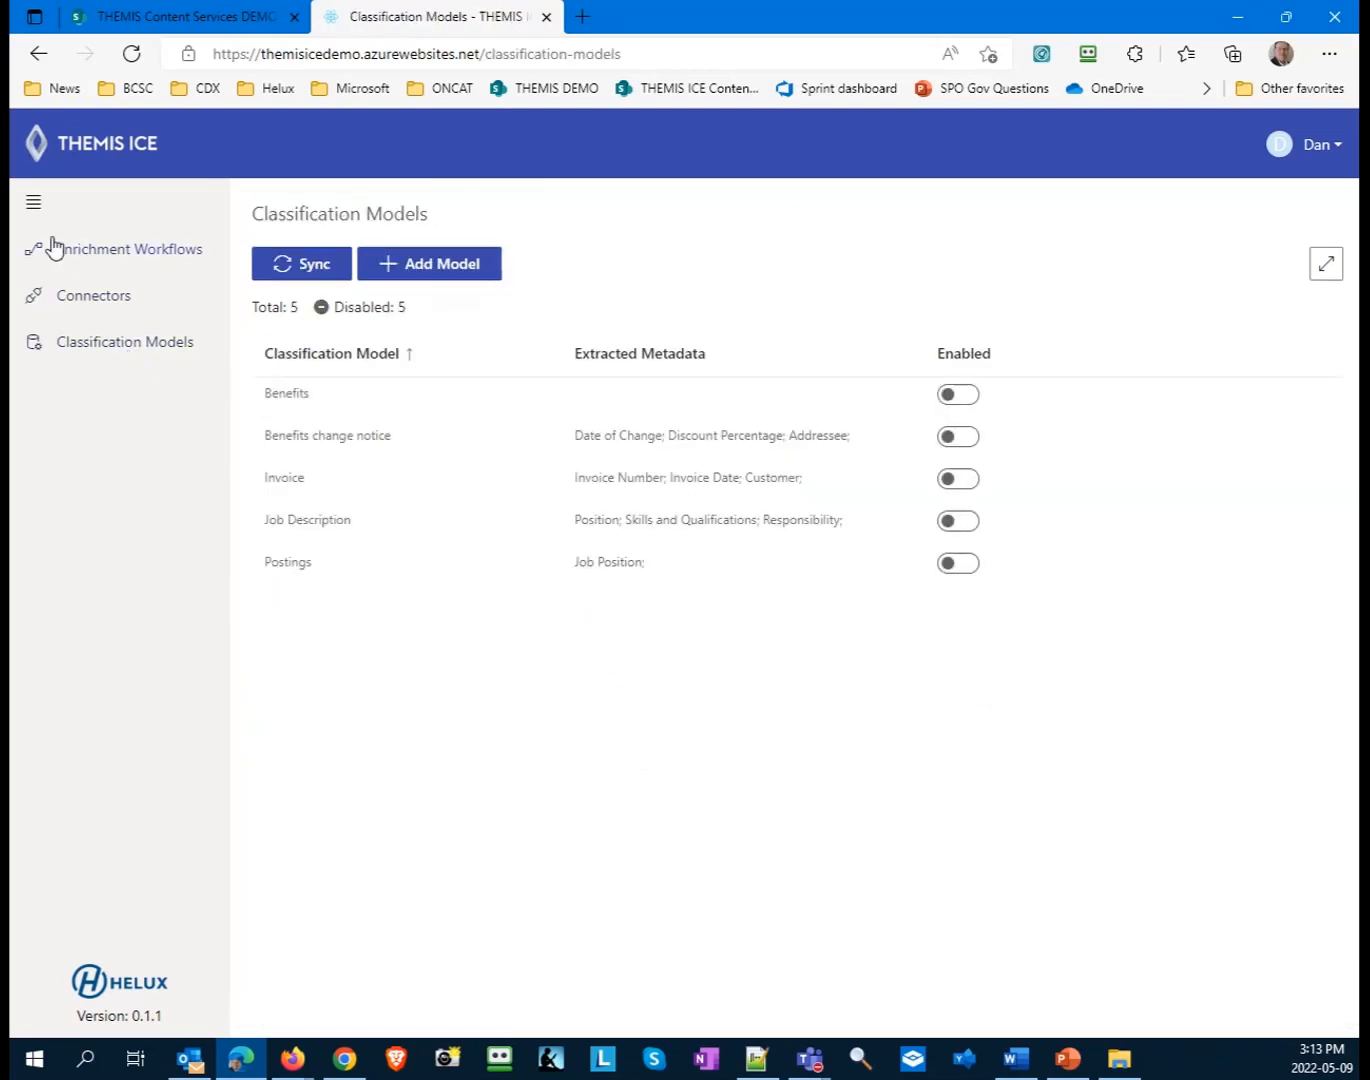
{"action": "left_click", "coordinate": [122, 258]}
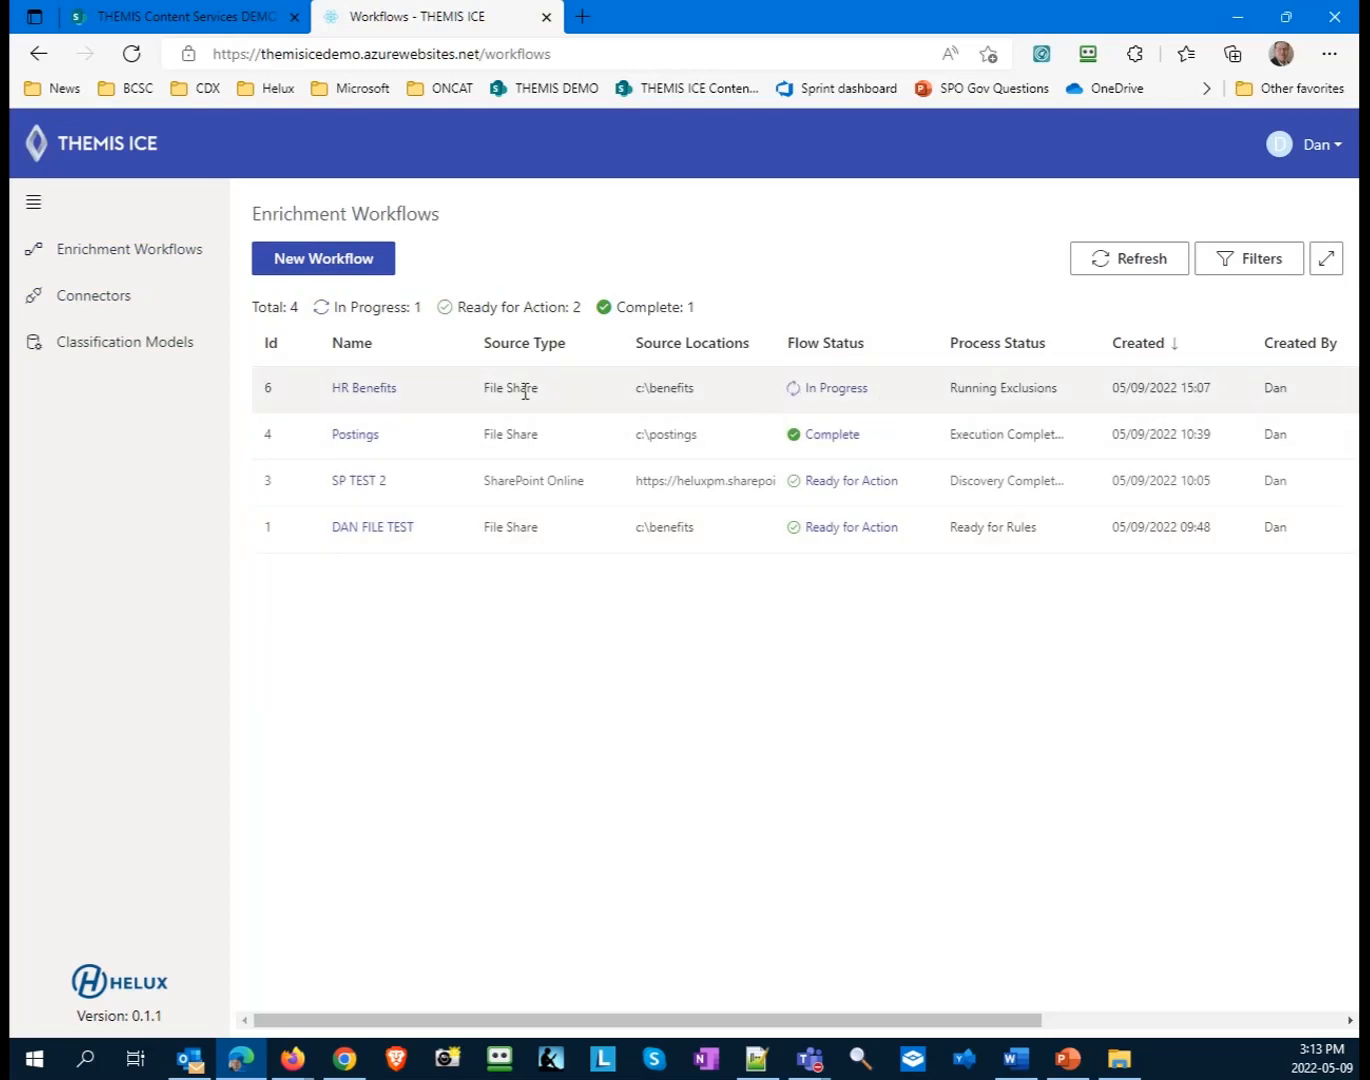
{"action": "left_click", "coordinate": [352, 392]}
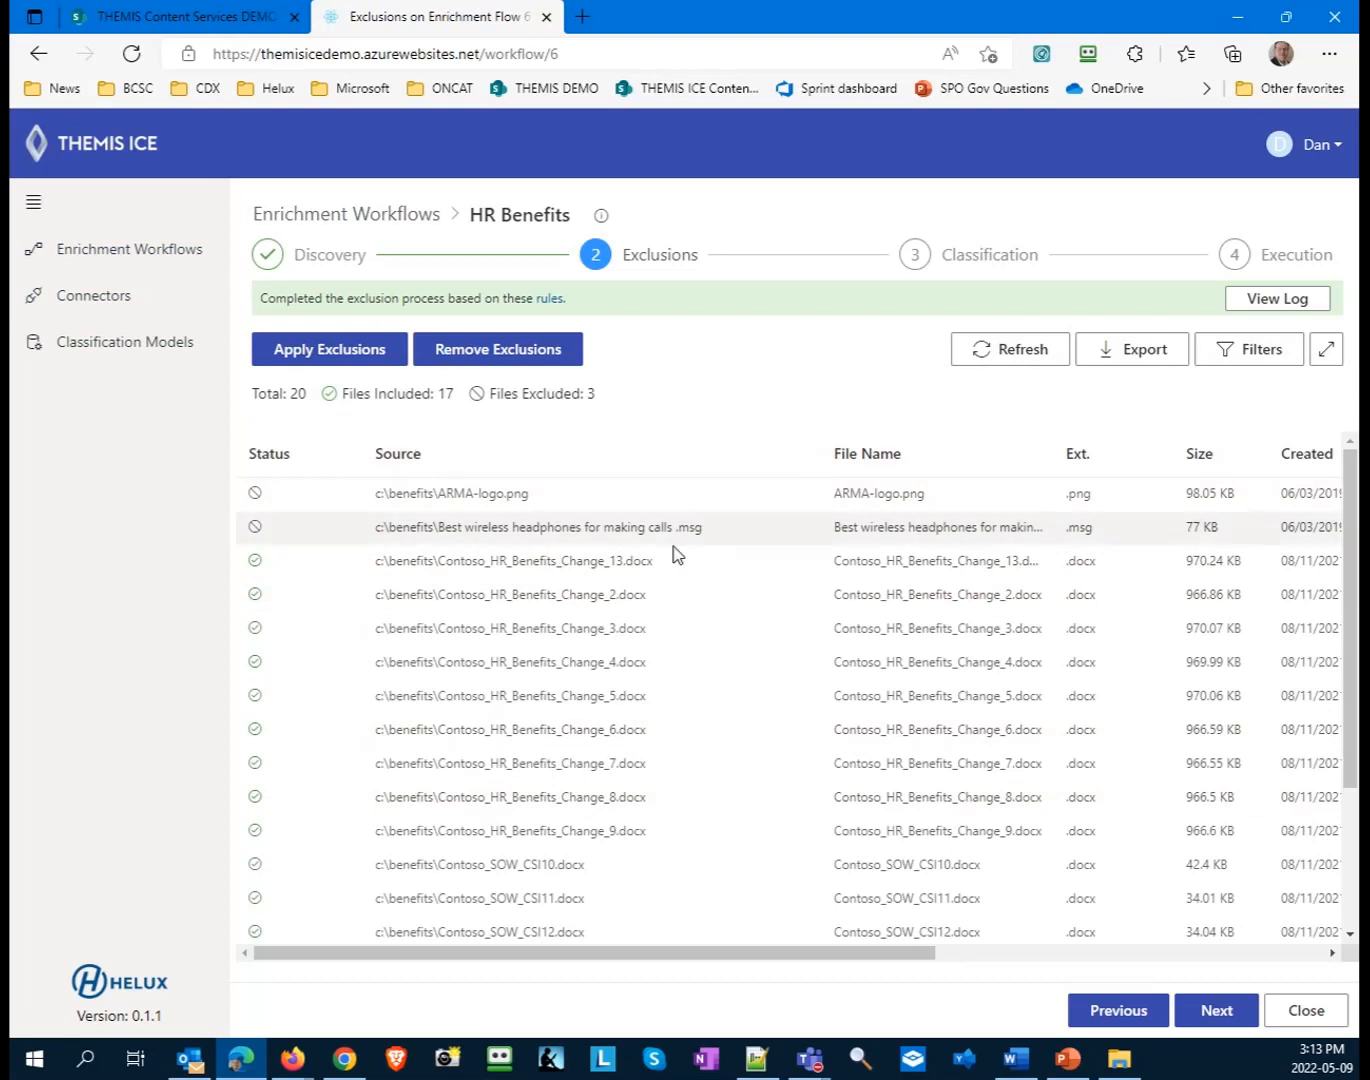
- Review the exclusion results and sort the files by Status in descending order to inspect the excluded ones
{"action": "scroll", "coordinate": [733, 600], "scroll_direction": "down", "scroll_amount": 1}
{"action": "scroll", "coordinate": [731, 602], "scroll_direction": "down", "scroll_amount": 1}
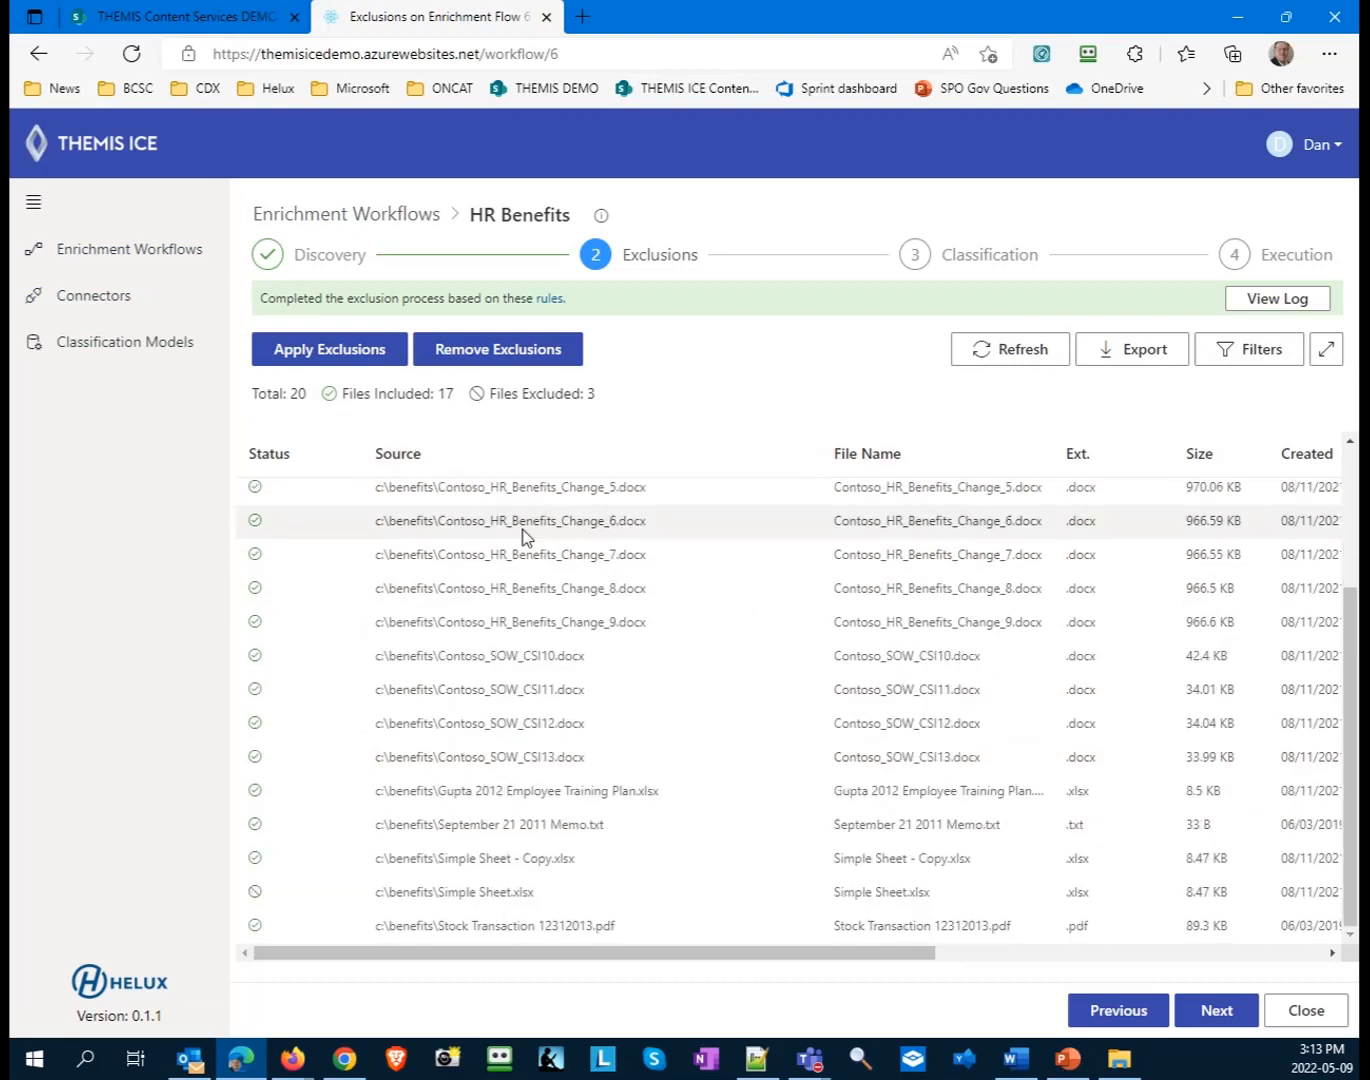
{"action": "scroll", "coordinate": [300, 470], "scroll_direction": "up", "scroll_amount": 2}
{"action": "left_click", "coordinate": [276, 465]}
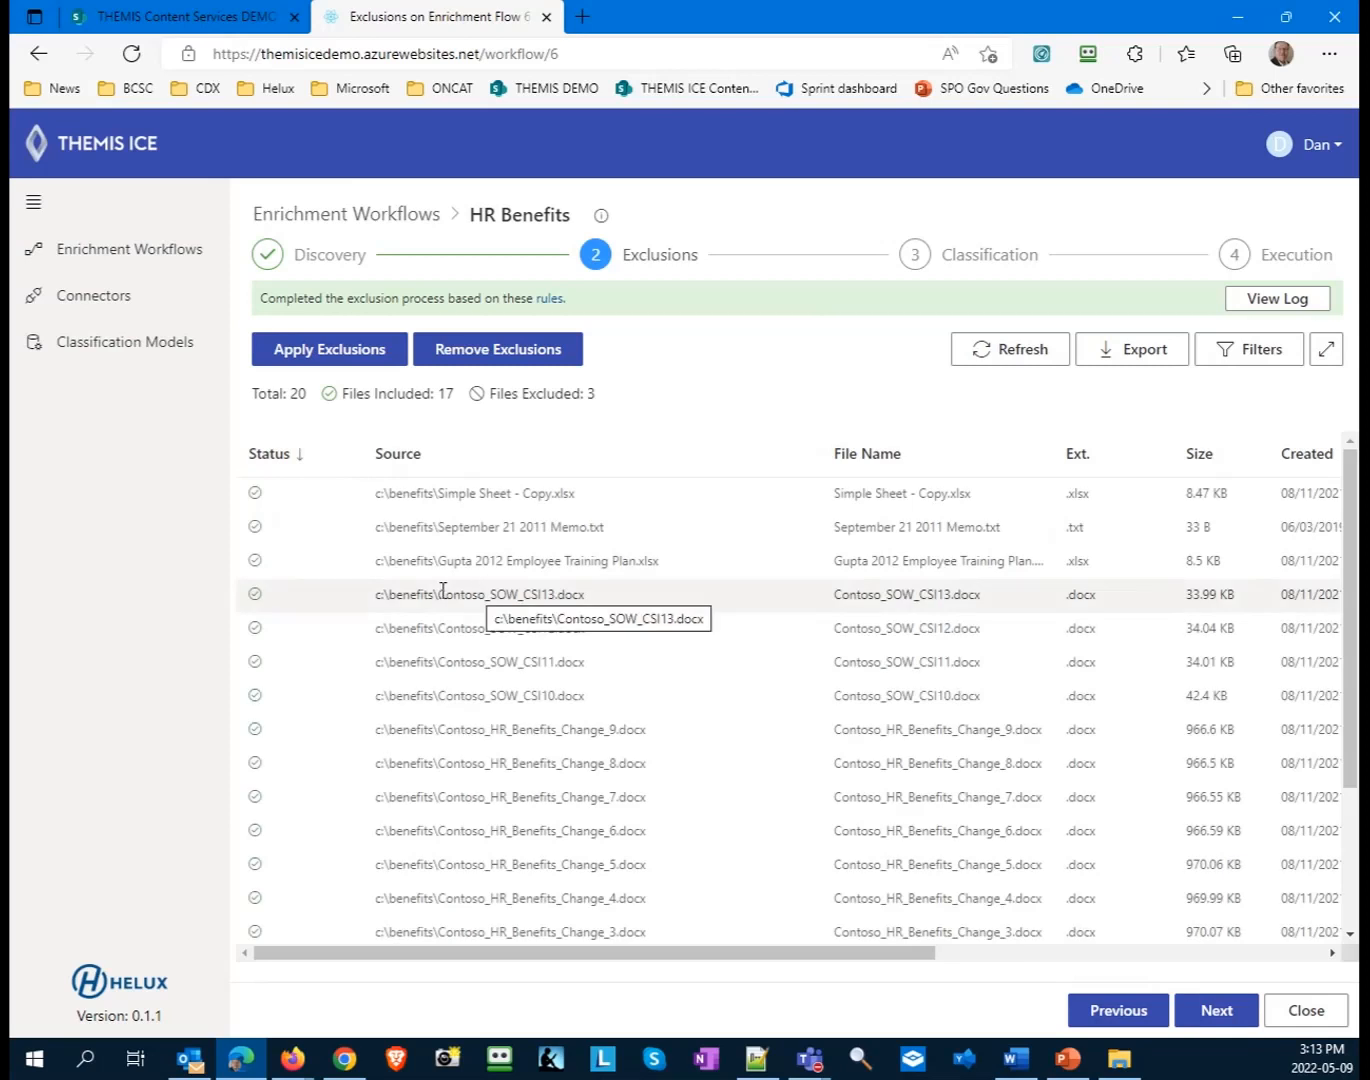
{"action": "scroll", "coordinate": [278, 790], "scroll_direction": "down", "scroll_amount": 2}
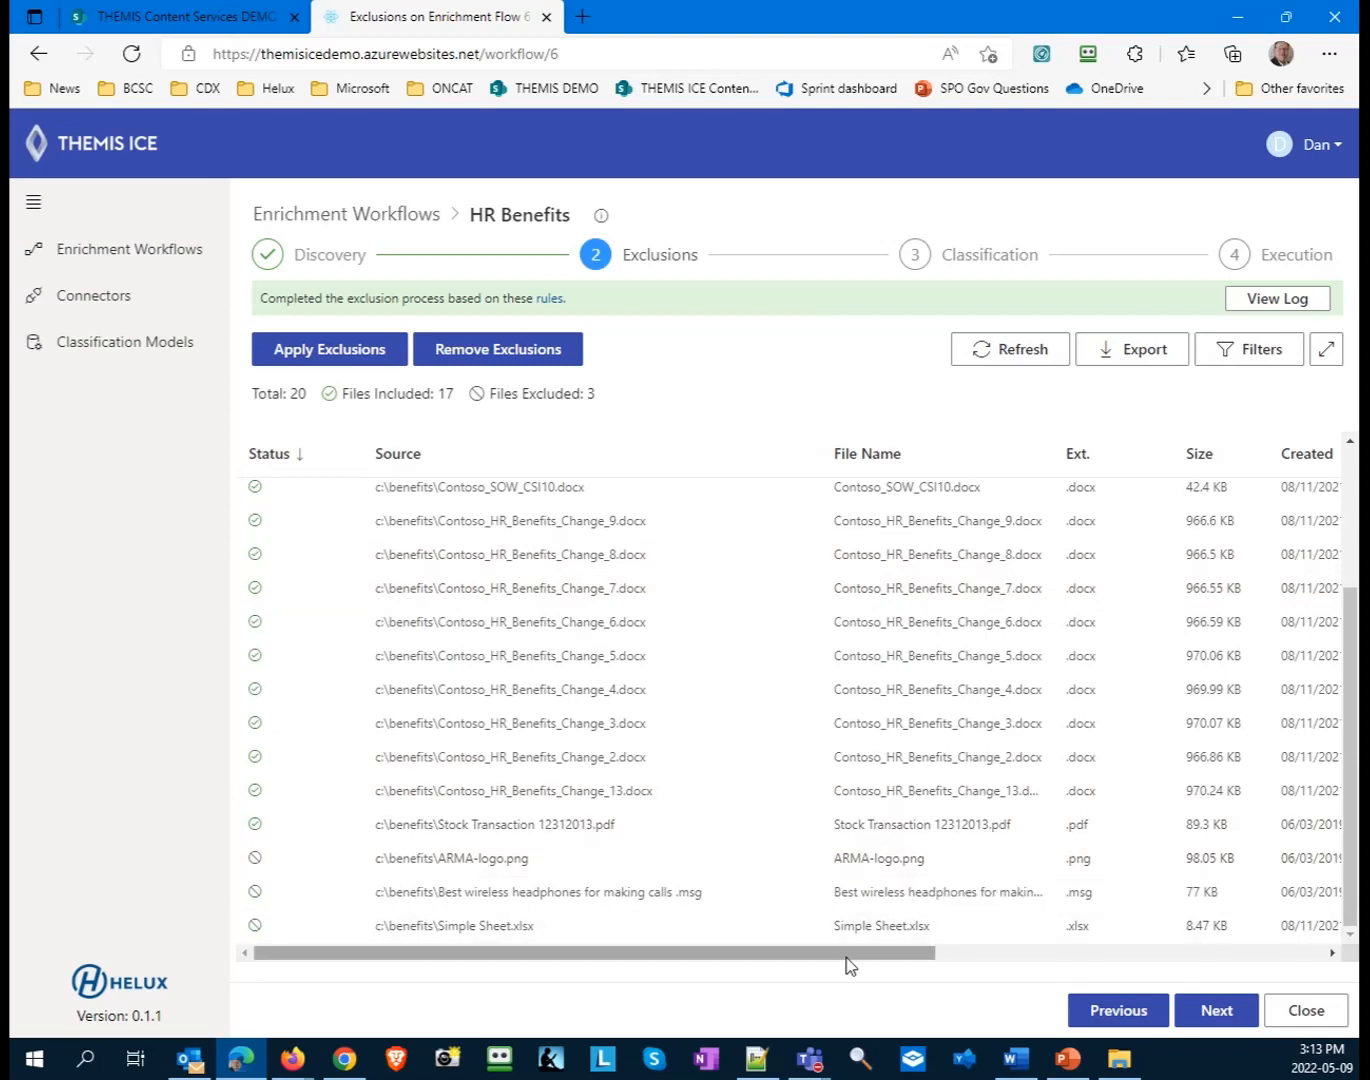
{"action": "left_click_drag", "start_coordinate": [865, 957], "coordinate": [829, 943]}
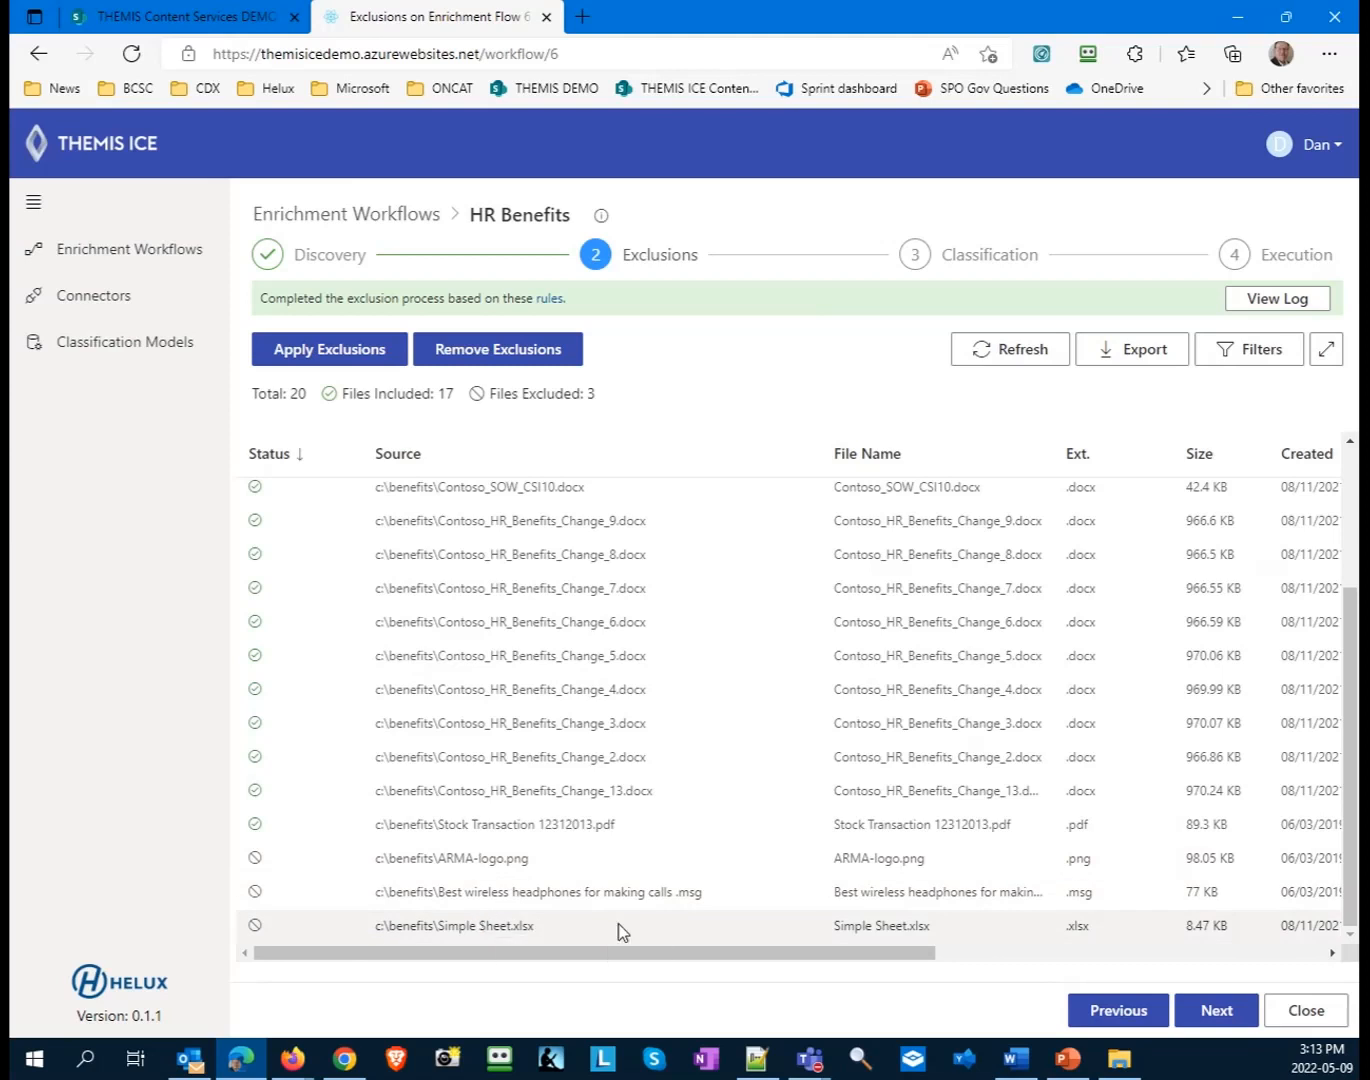
{"action": "scroll", "coordinate": [445, 924], "scroll_direction": "up", "scroll_amount": 3}
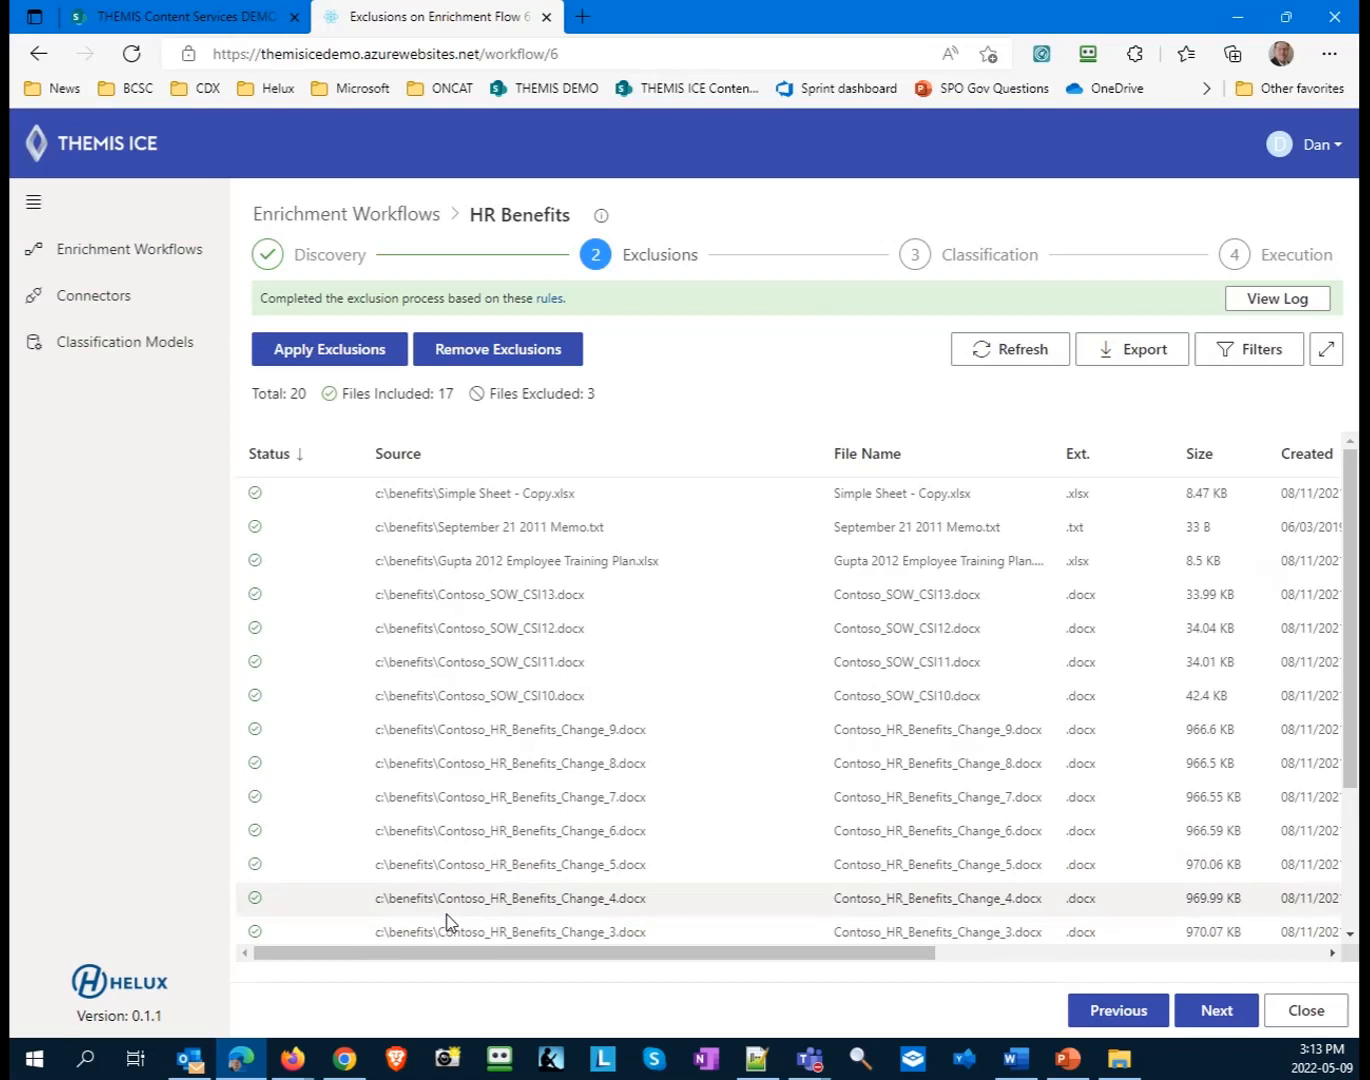
- Advance to Classification, run it with the Benefits change notice model enabled, and refresh the file list
{"action": "left_click", "coordinate": [1217, 1013]}
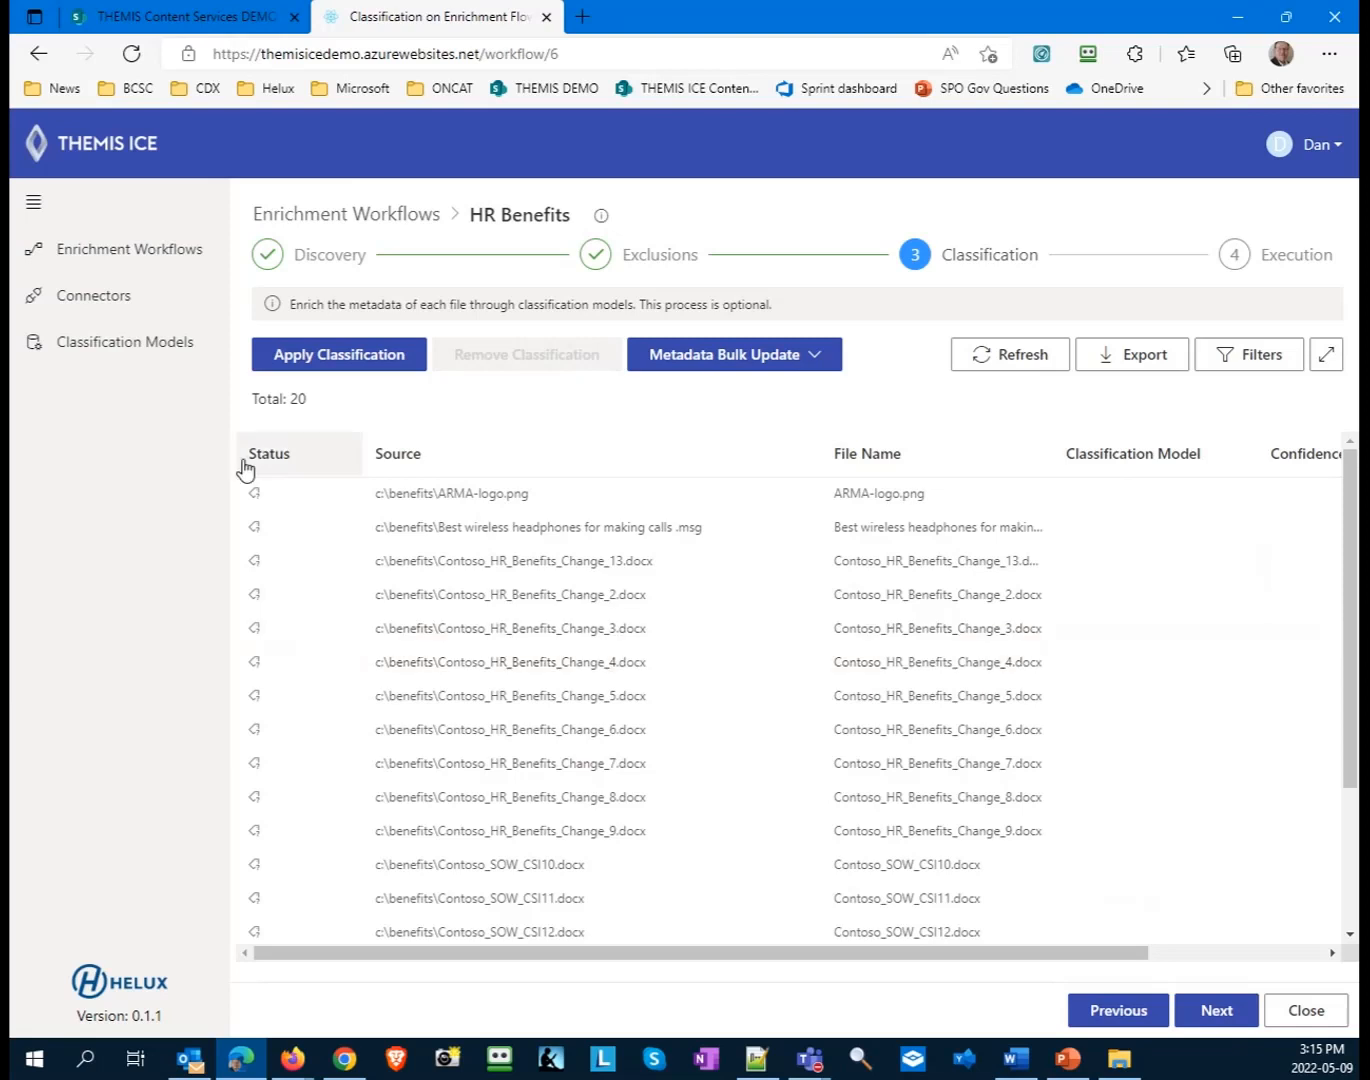
{"action": "left_click", "coordinate": [332, 357]}
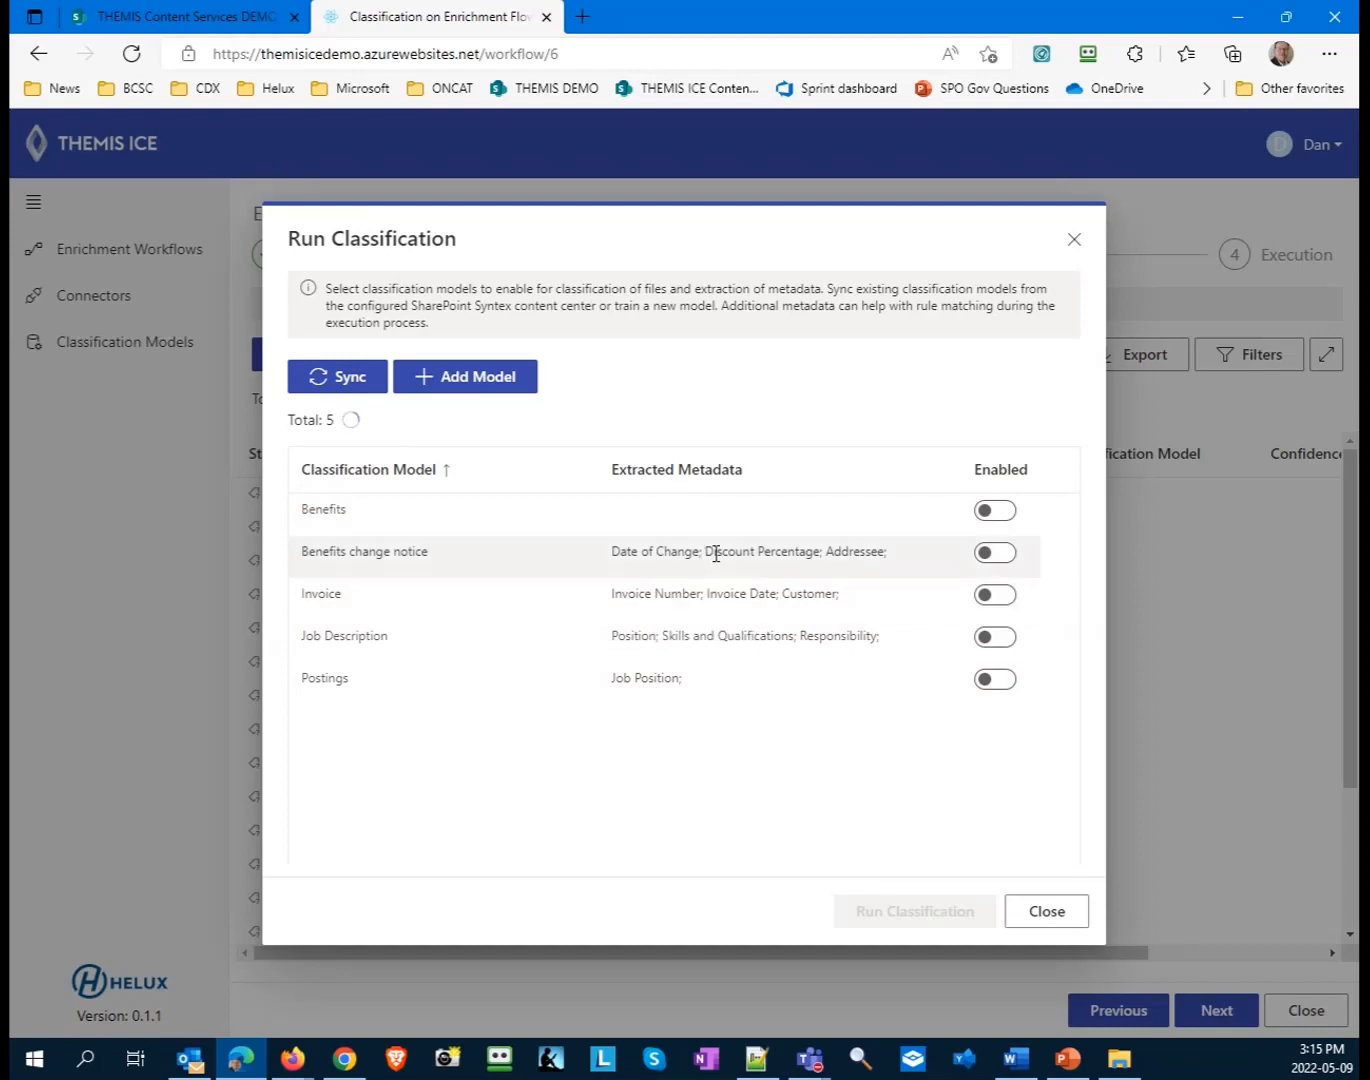
{"action": "left_click", "coordinate": [995, 553]}
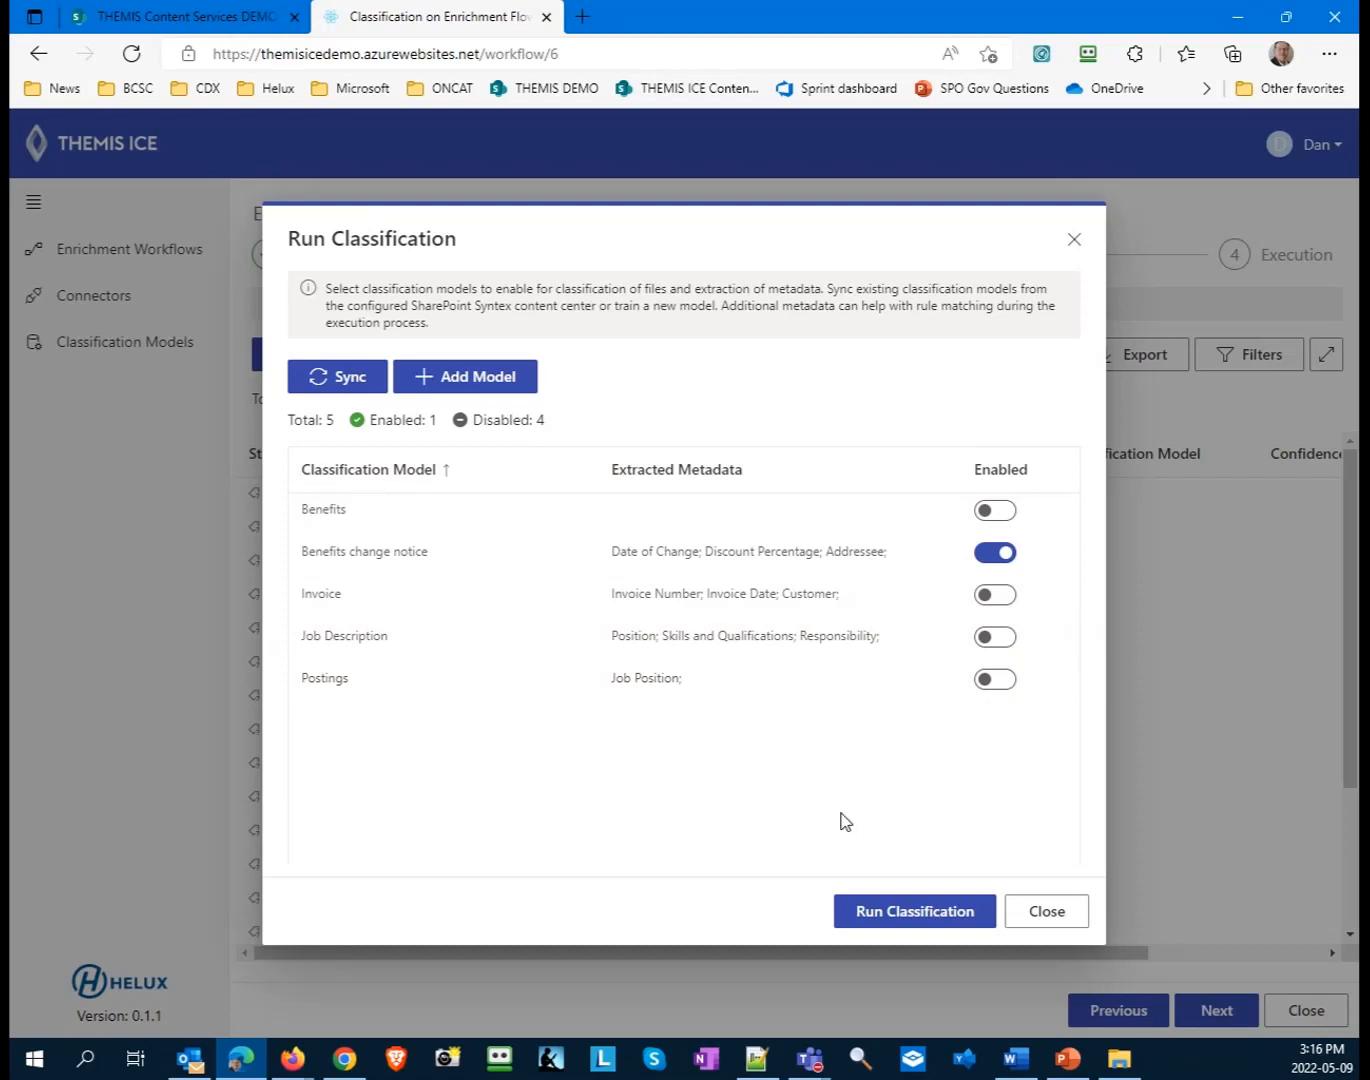
{"action": "left_click", "coordinate": [898, 906]}
{"action": "left_click", "coordinate": [753, 656]}
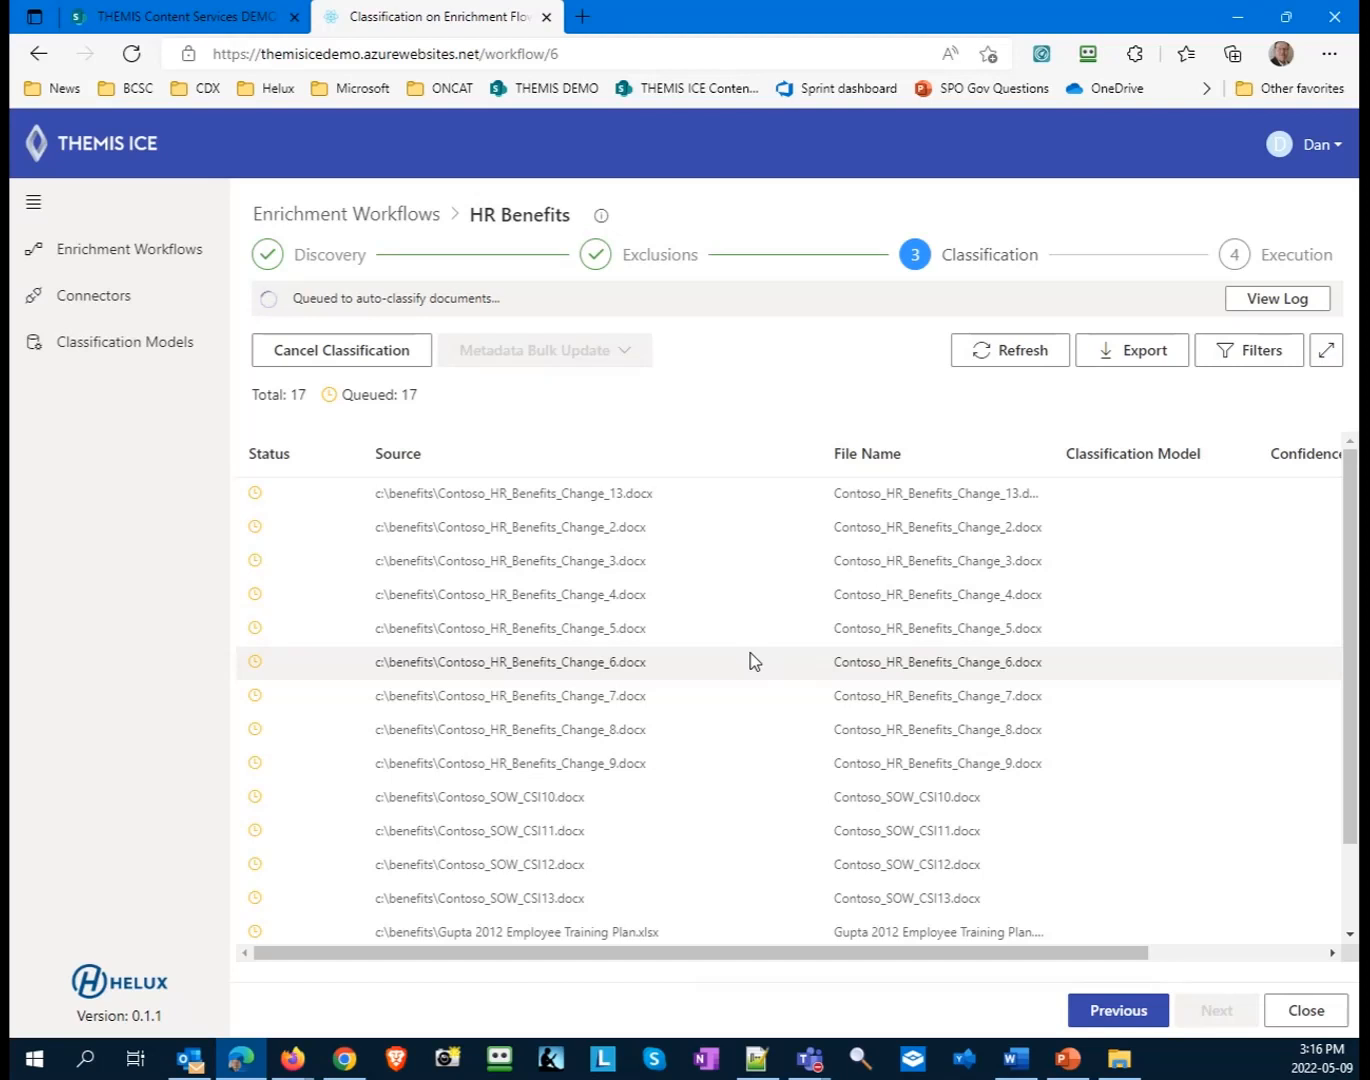
{"action": "left_click", "coordinate": [1019, 362]}
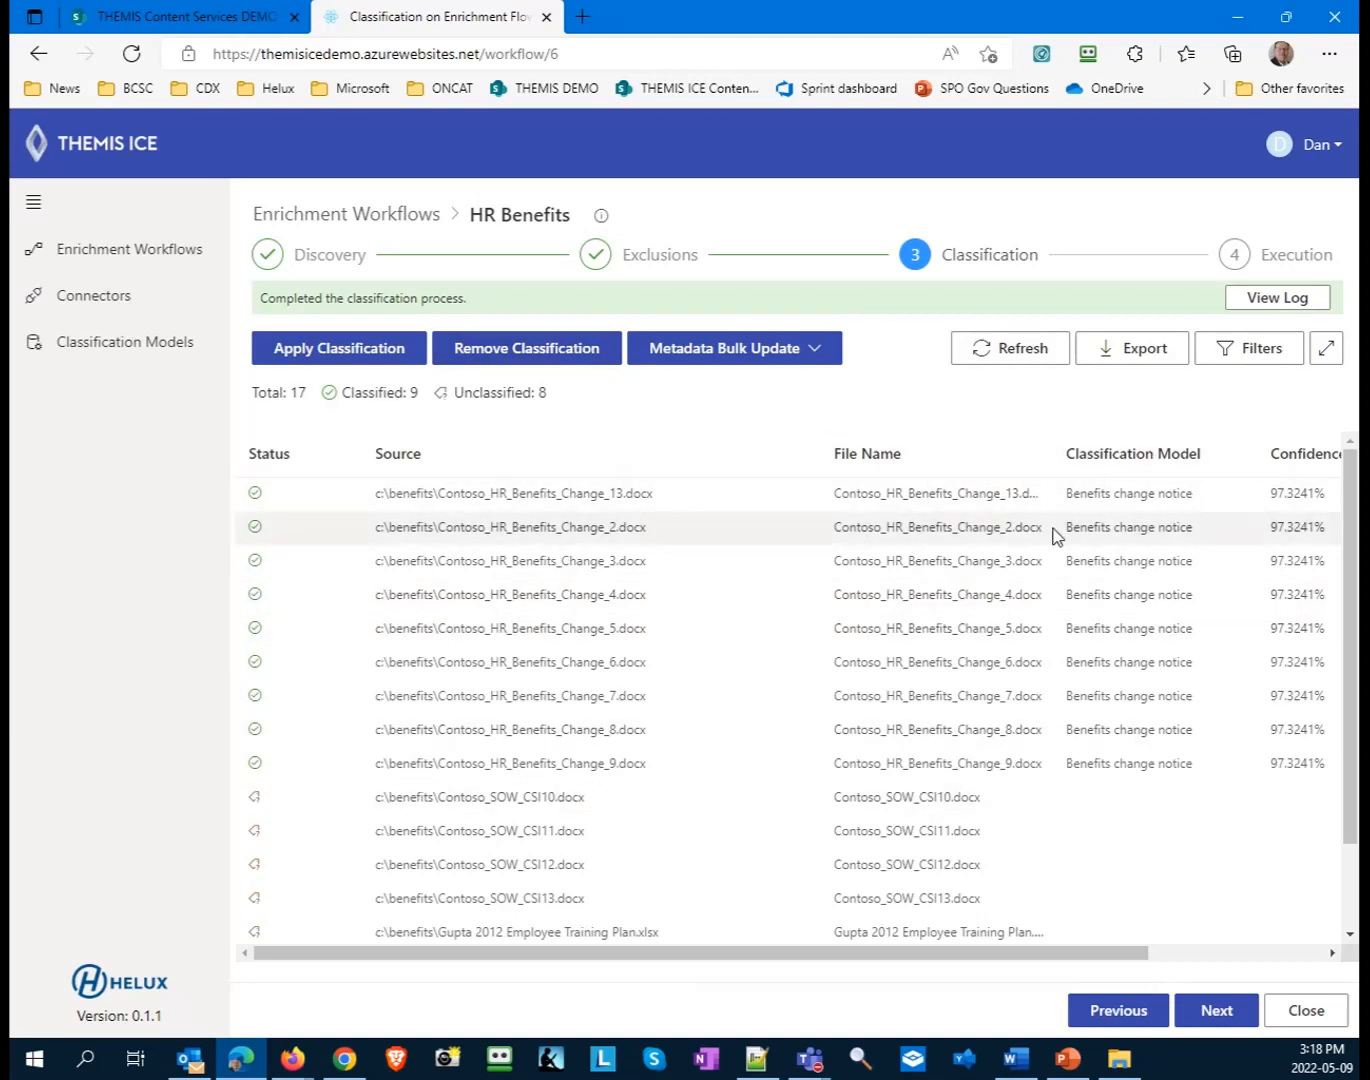
- Examine the classification results for all files, including classification status, model and confidence score
{"action": "left_click_drag", "start_coordinate": [1041, 957], "coordinate": [1177, 957]}
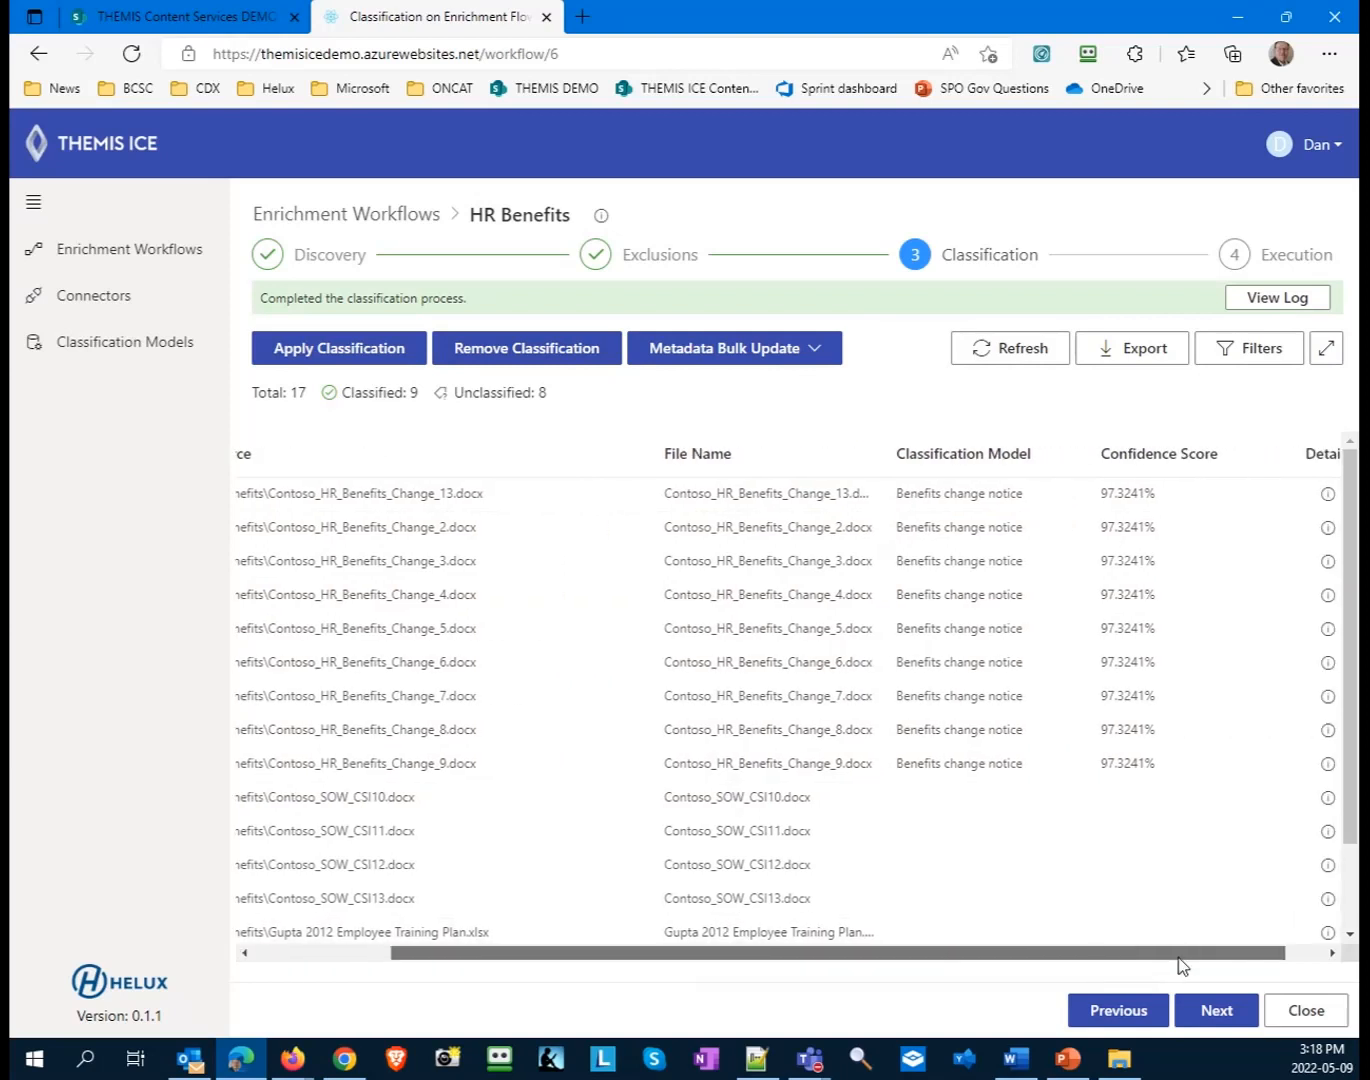
{"action": "left_click_drag", "start_coordinate": [1180, 957], "coordinate": [1202, 957]}
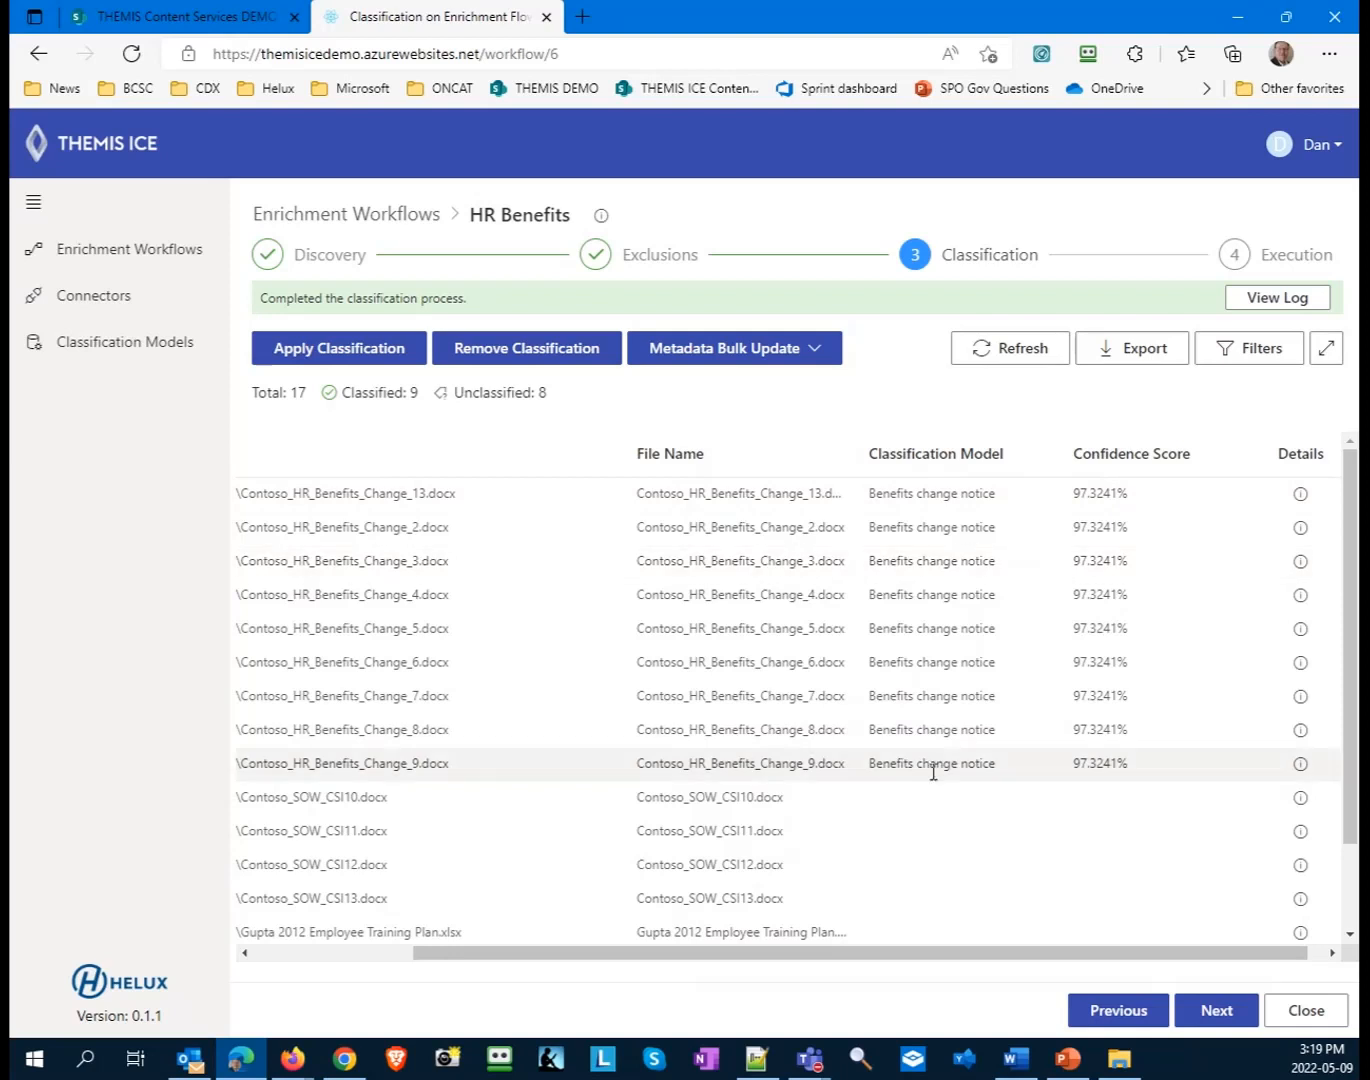
{"action": "left_click_drag", "start_coordinate": [820, 954], "coordinate": [527, 955]}
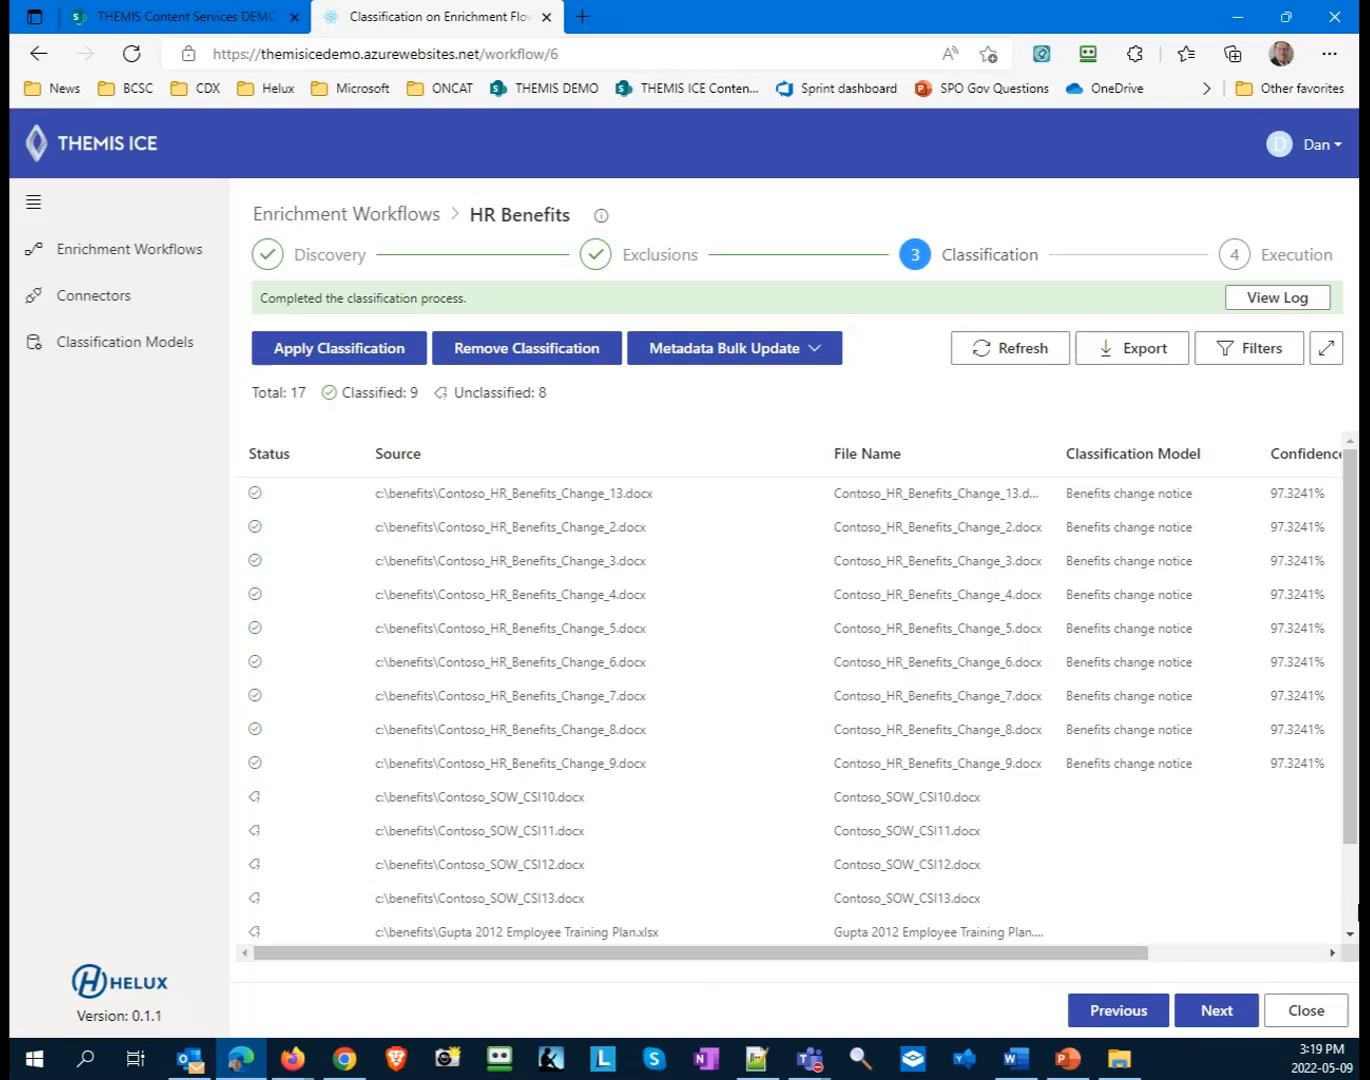
{"action": "scroll", "coordinate": [927, 797], "scroll_direction": "down", "scroll_amount": 2}
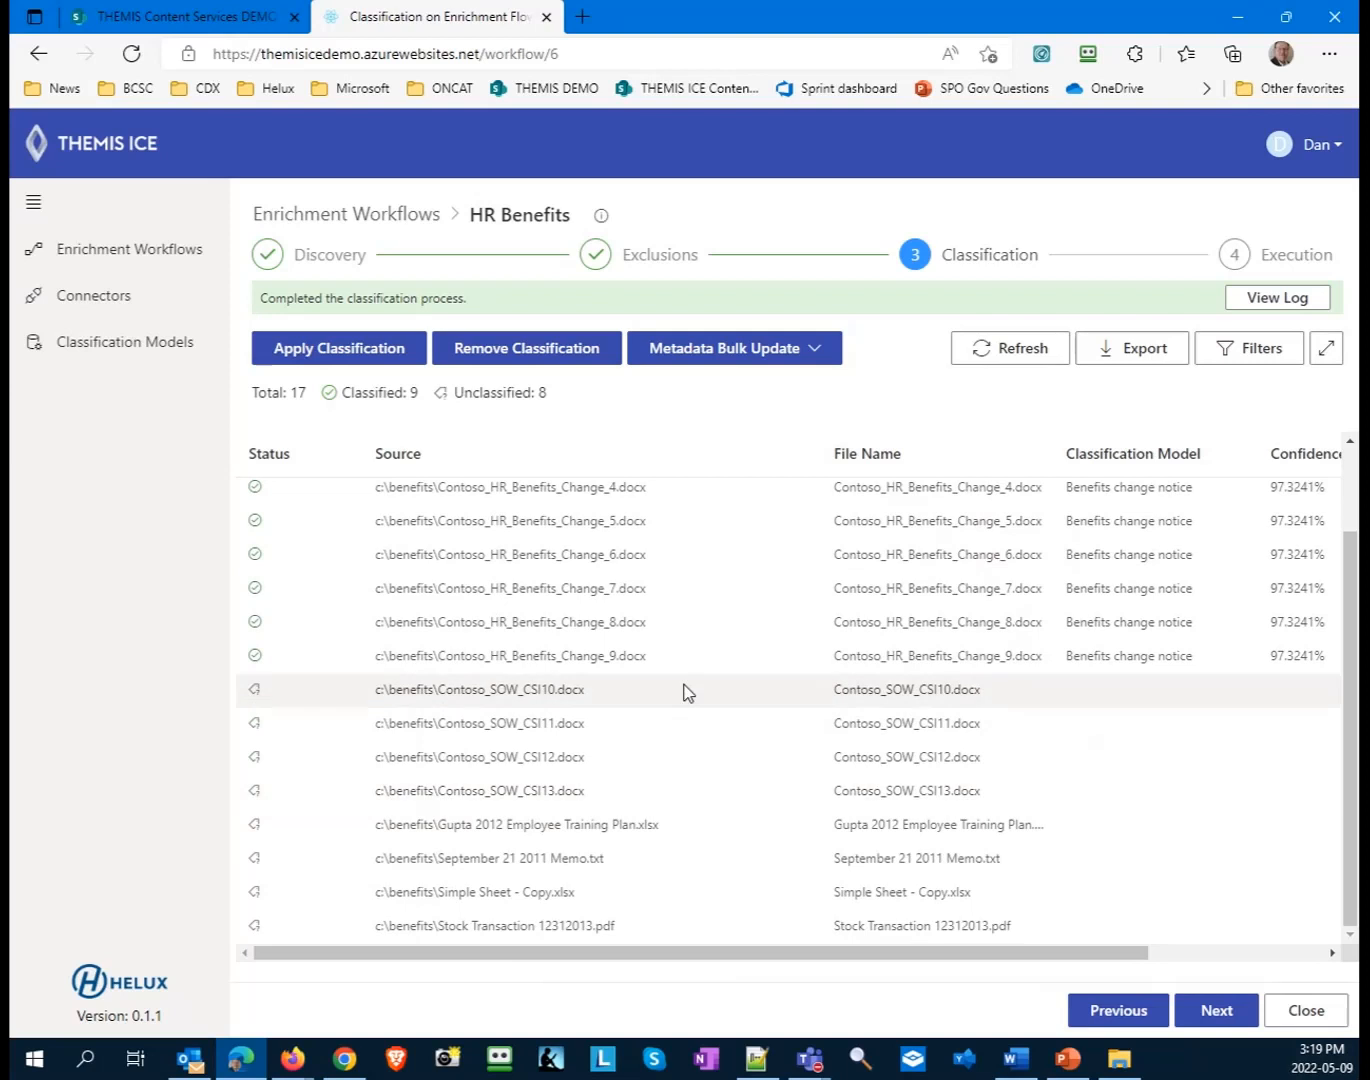
{"action": "left_click_drag", "start_coordinate": [834, 957], "coordinate": [1078, 937]}
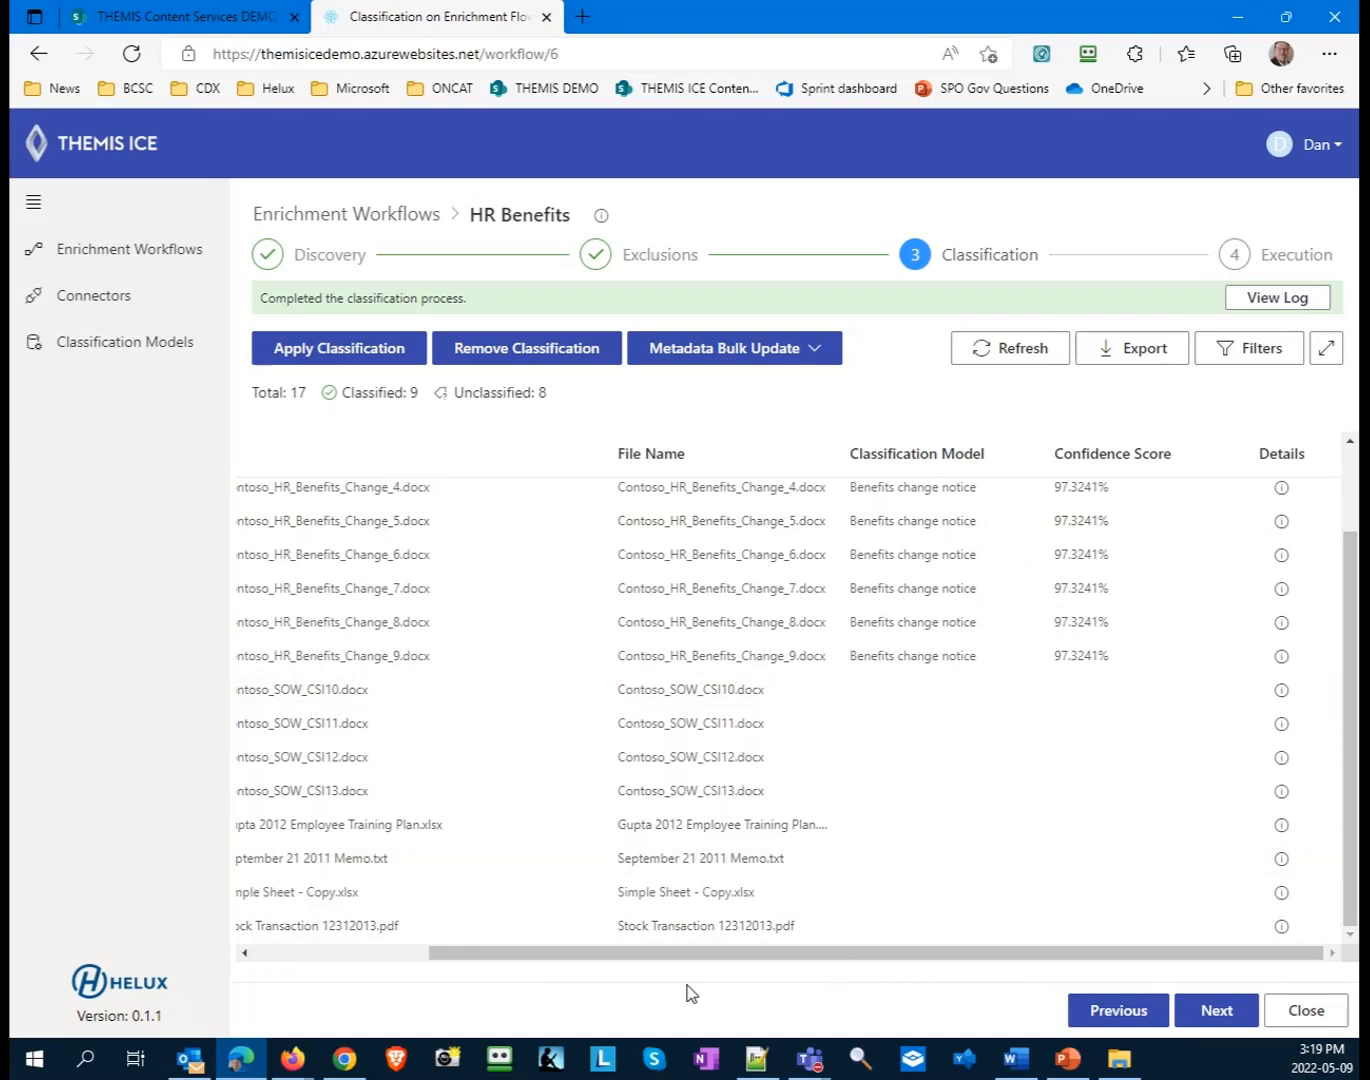
{"action": "left_click_drag", "start_coordinate": [677, 957], "coordinate": [482, 958]}
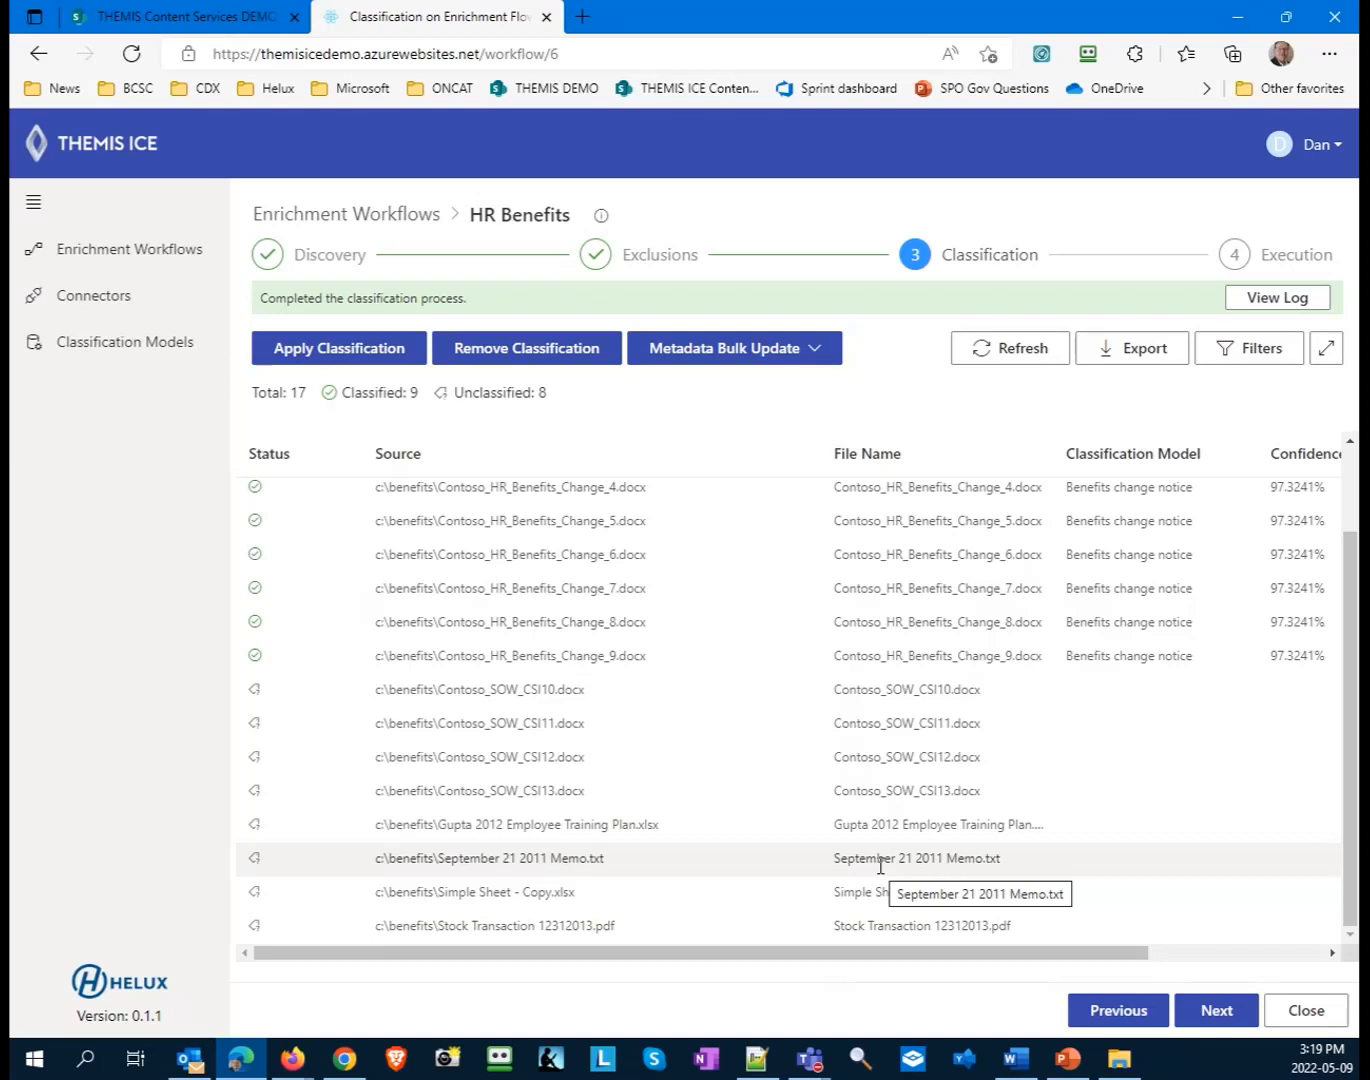
- Open the details of Contoso_HR_Benefits_Change_4.docx and review its metadata filtered to the Discovered group
{"action": "left_click_drag", "start_coordinate": [792, 962], "coordinate": [1158, 920]}
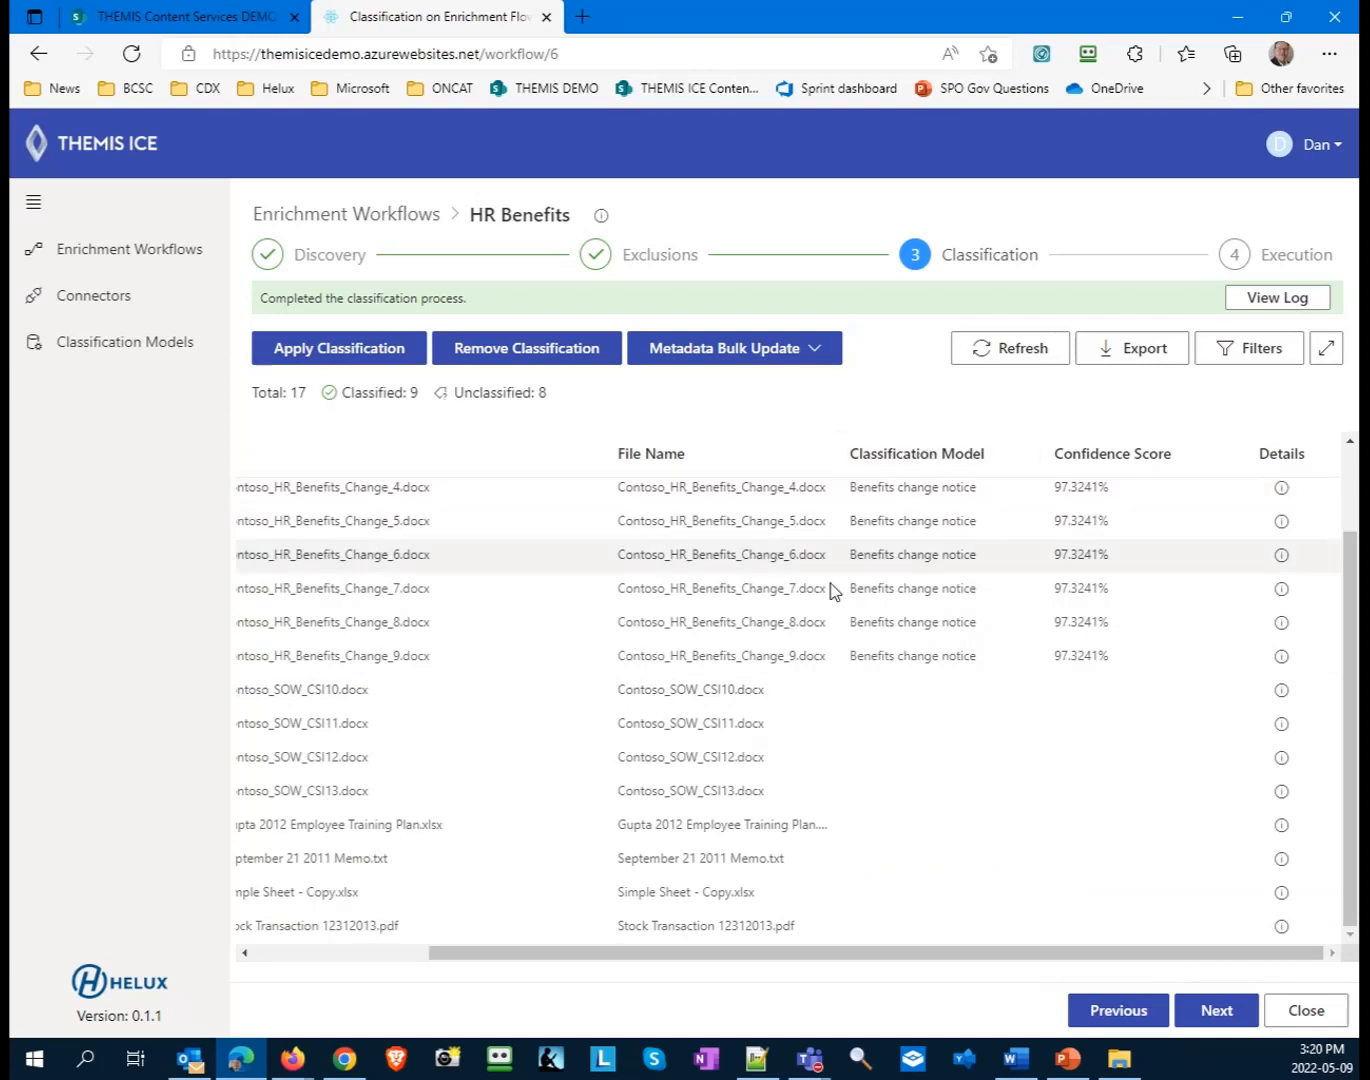
{"action": "left_click", "coordinate": [1281, 490]}
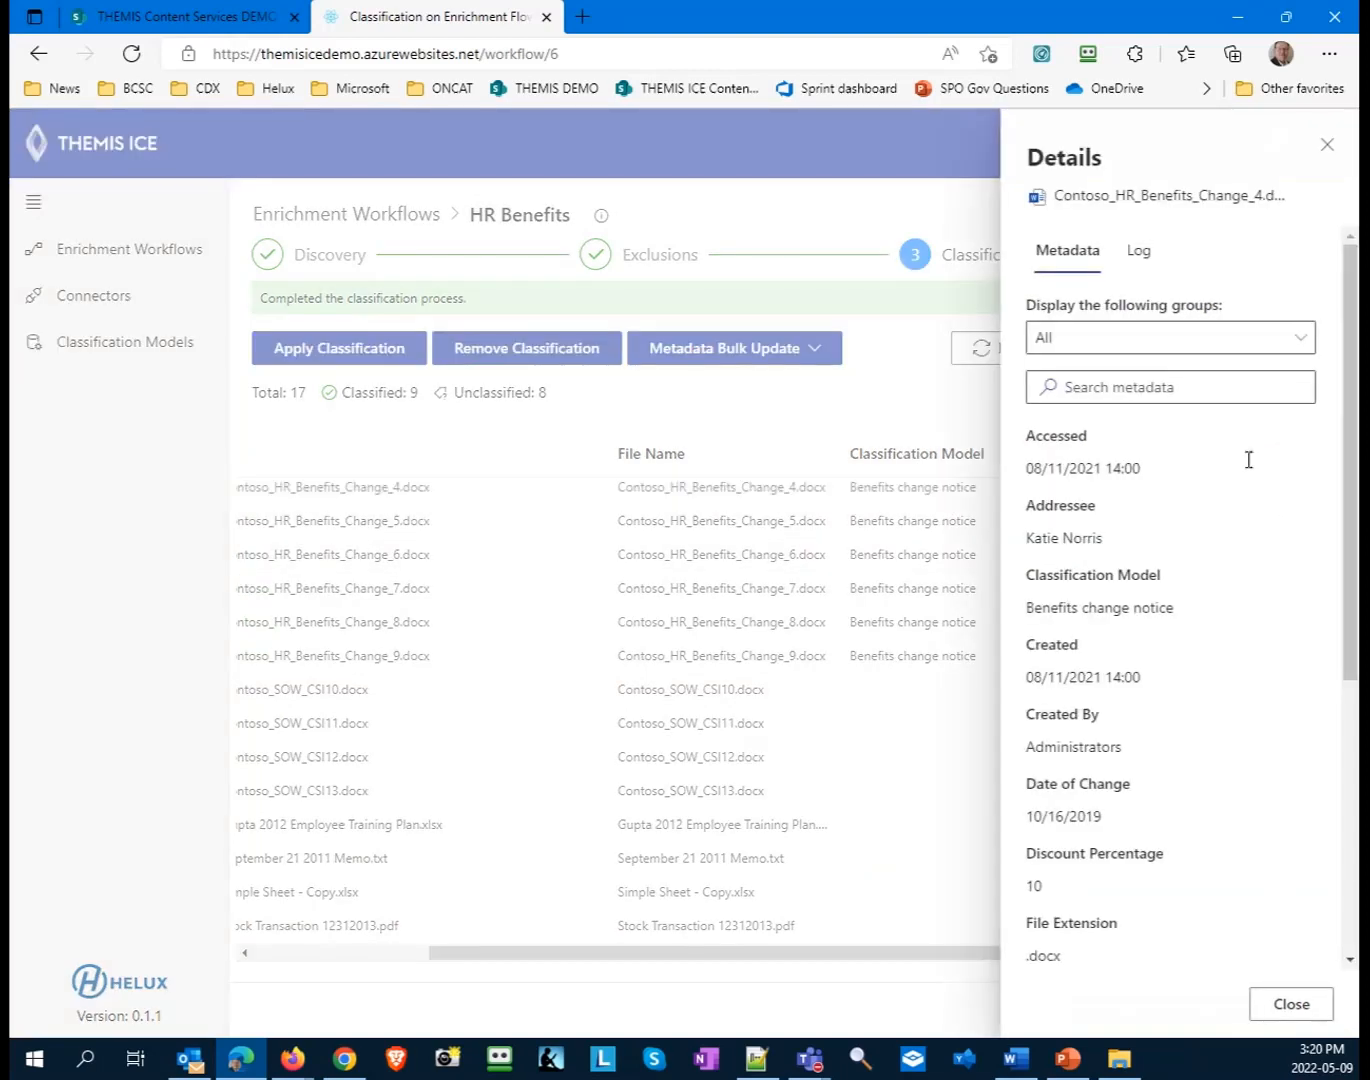
{"action": "left_click", "coordinate": [1141, 343]}
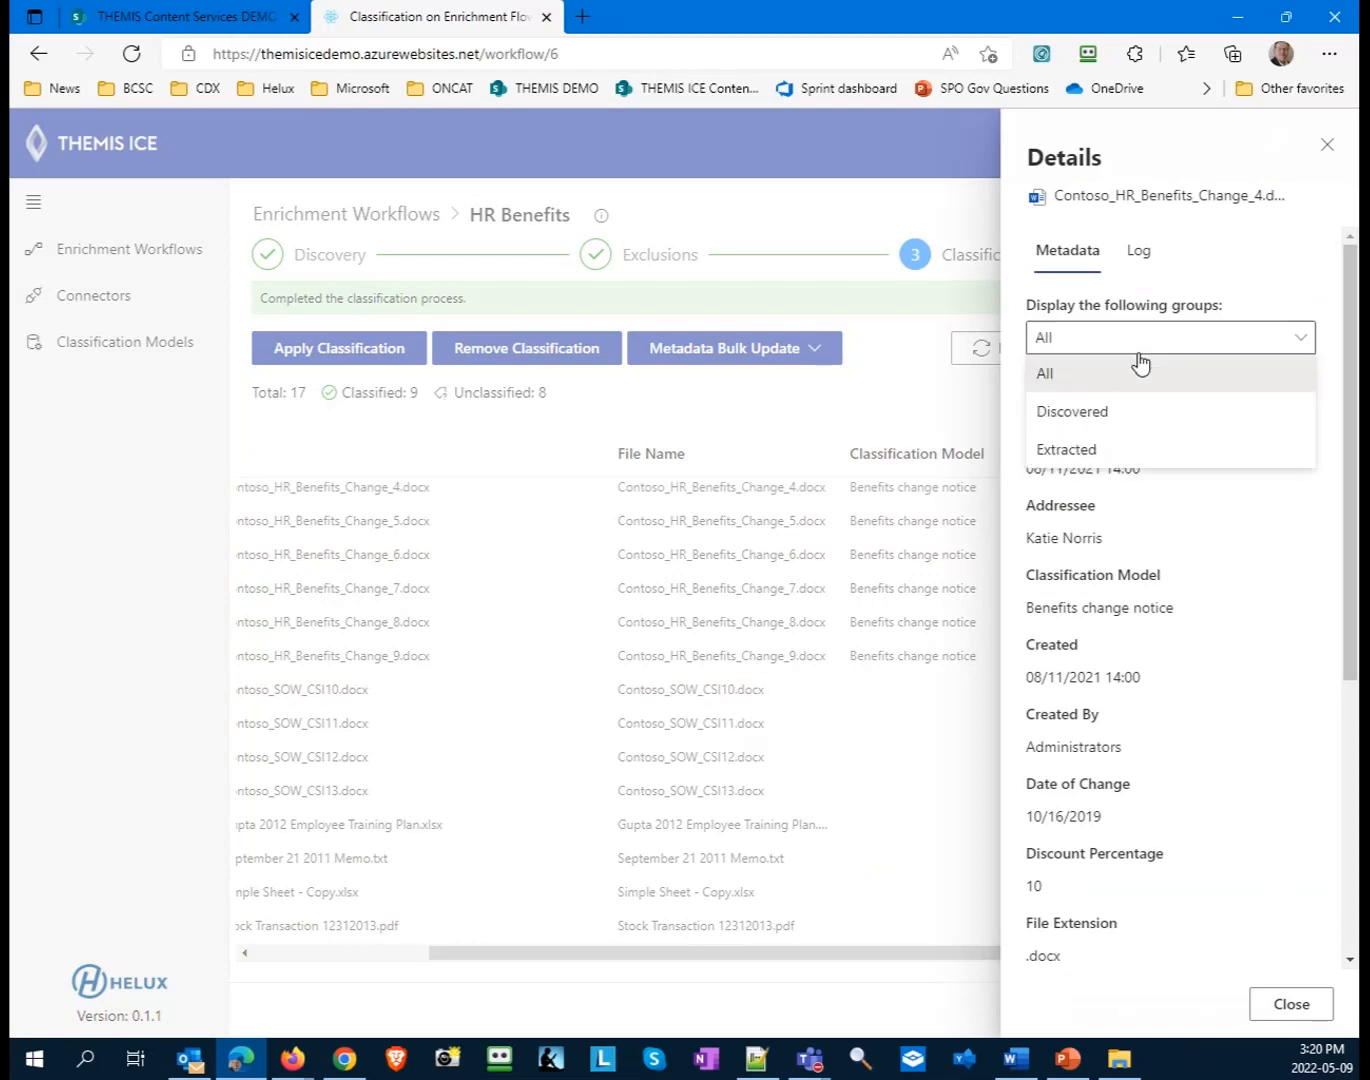
{"action": "left_click", "coordinate": [1100, 423]}
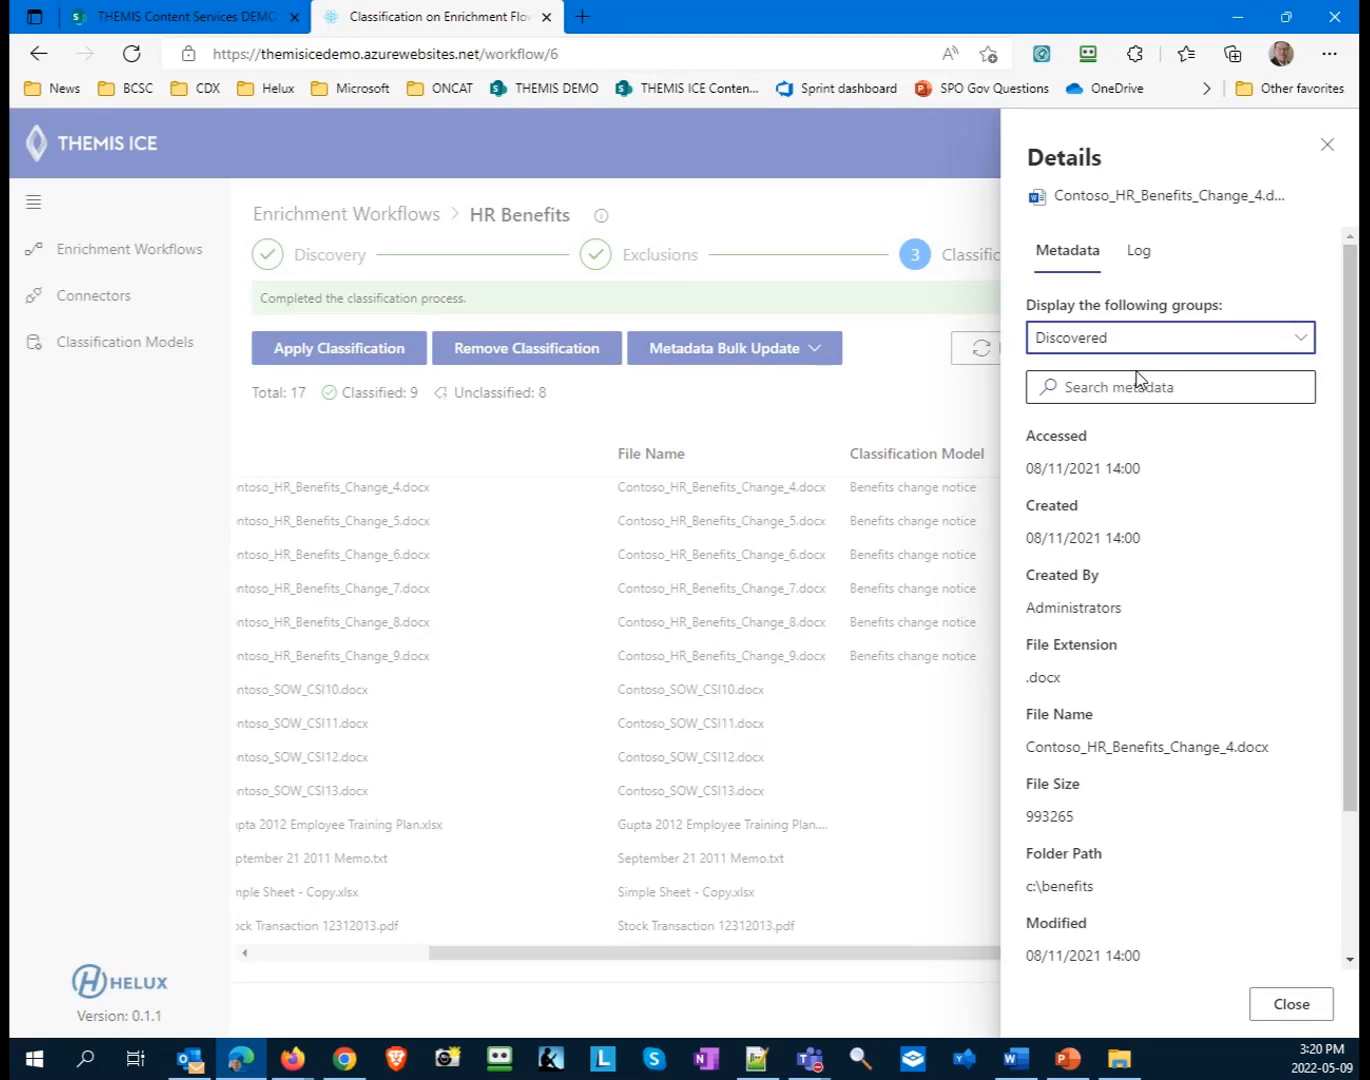
{"action": "scroll", "coordinate": [1178, 631], "scroll_direction": "down", "scroll_amount": 3}
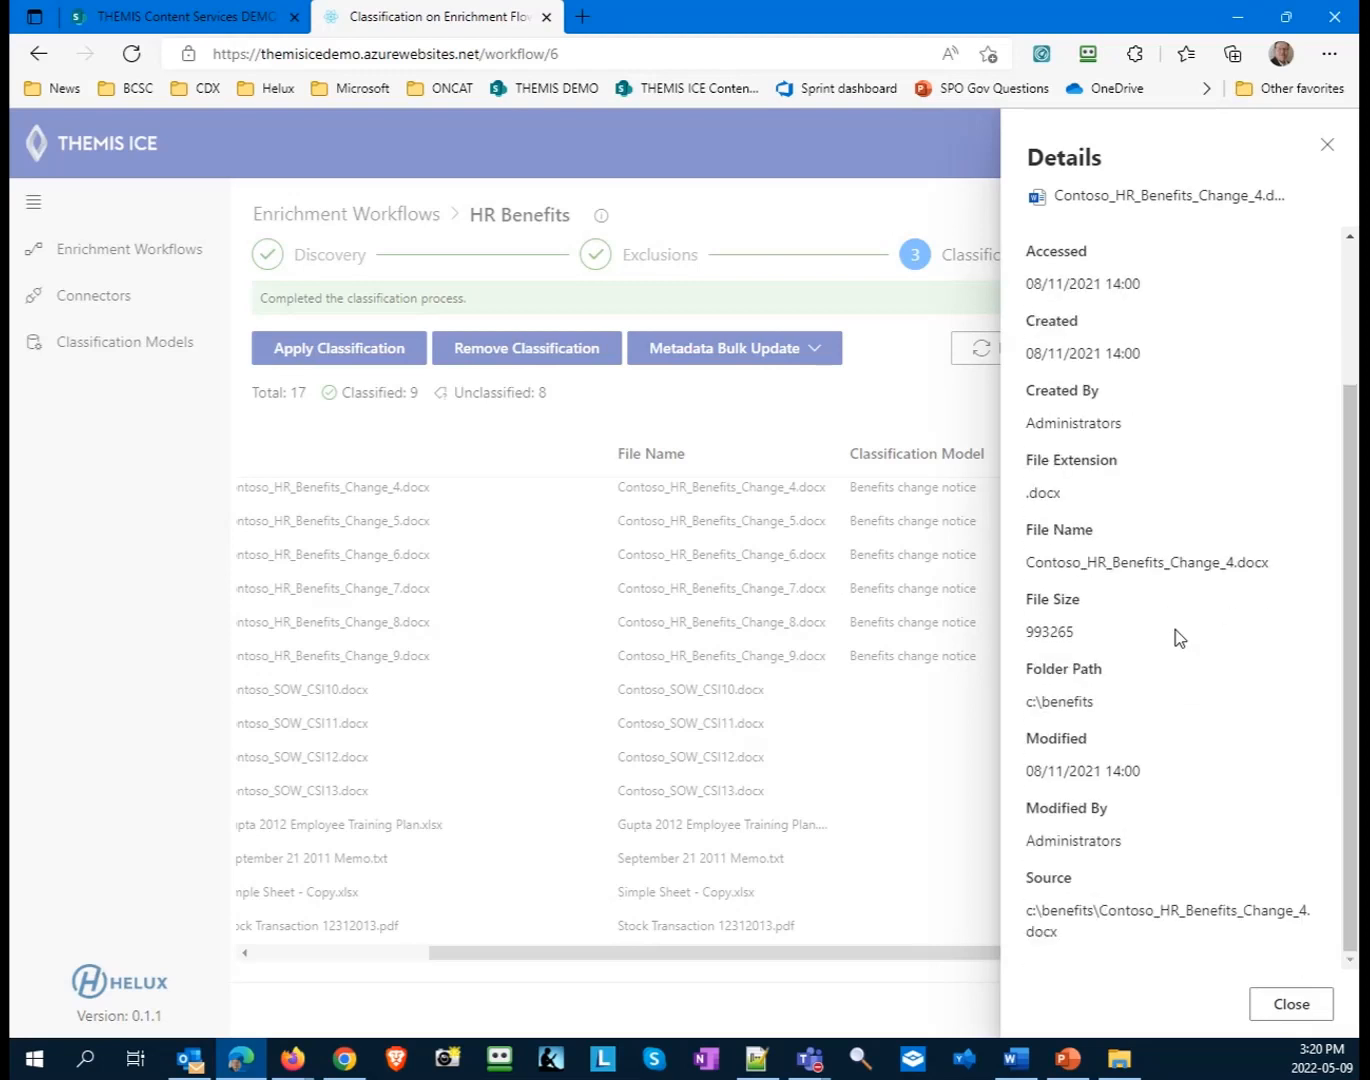
{"action": "scroll", "coordinate": [1175, 629], "scroll_direction": "up", "scroll_amount": 3}
- Review the file's metadata filtered to the Extracted group and switch the display back to All groups
{"action": "left_click", "coordinate": [1136, 330]}
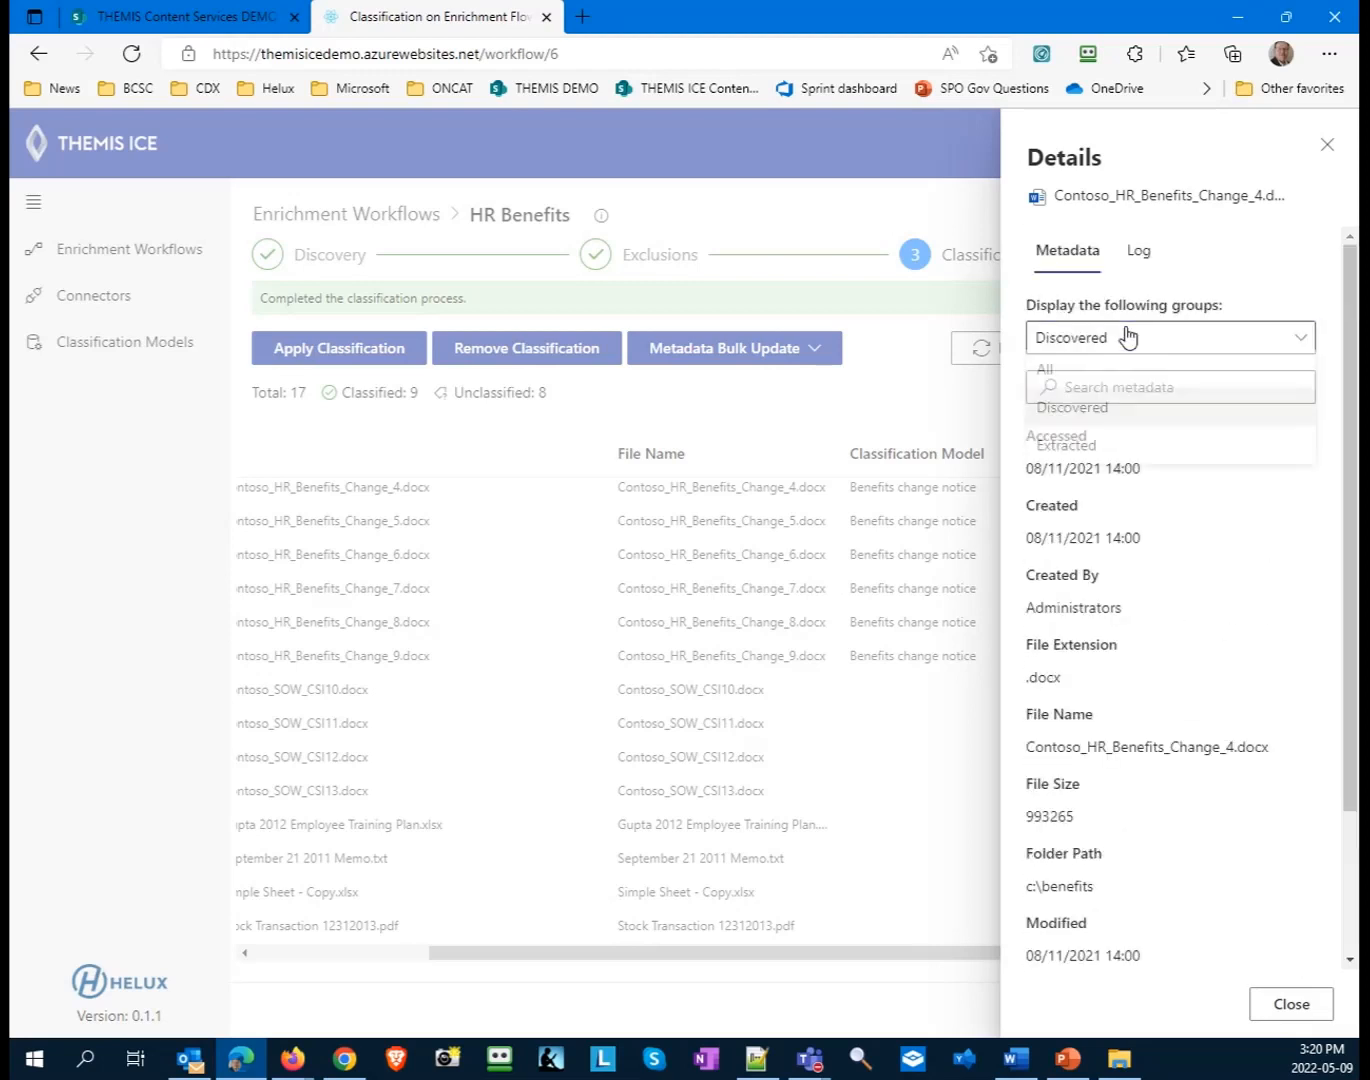
{"action": "left_click", "coordinate": [1096, 455]}
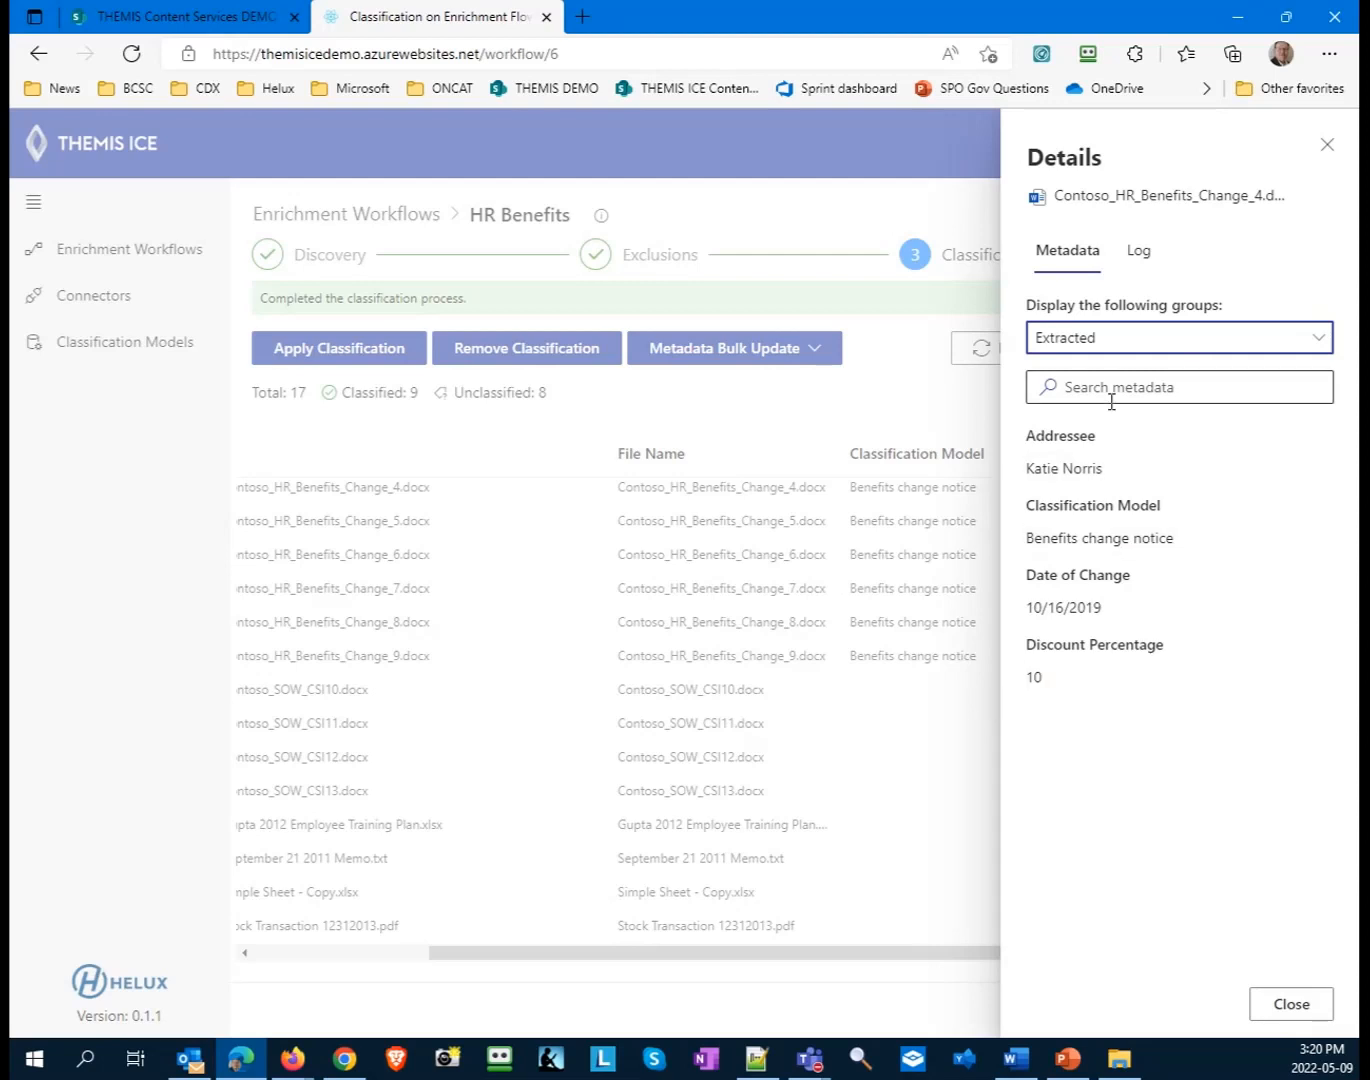
{"action": "left_click", "coordinate": [1120, 342]}
{"action": "left_click", "coordinate": [1077, 383]}
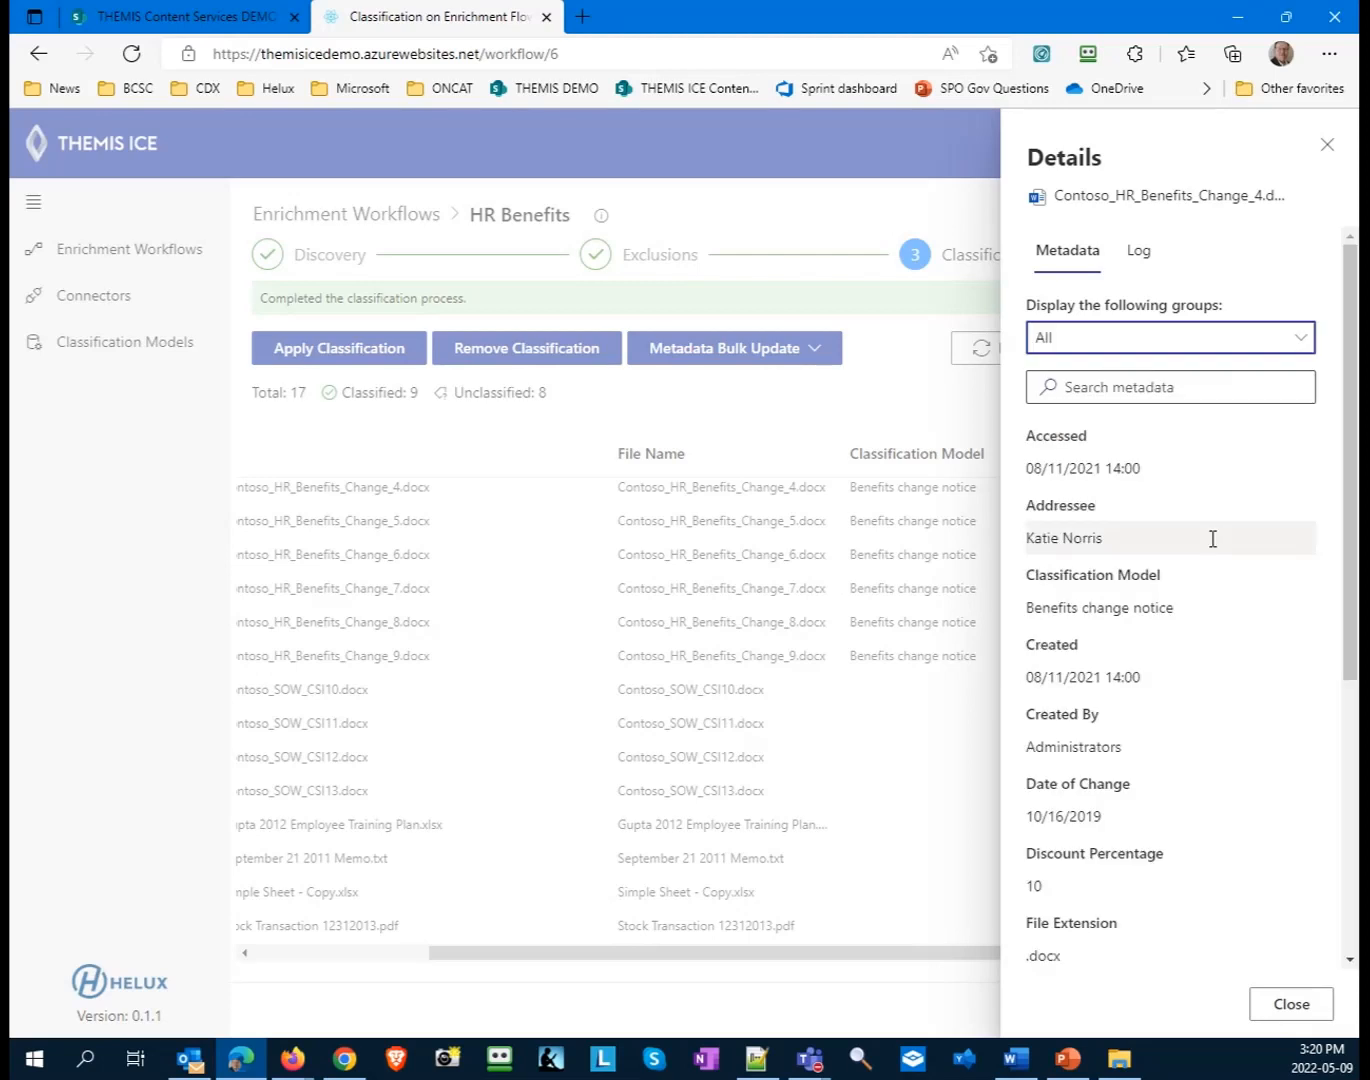
- Review the full metadata list of Contoso_HR_Benefits_Change_4.docx and close its details
{"action": "scroll", "coordinate": [1211, 541], "scroll_direction": "down", "scroll_amount": 4}
{"action": "scroll", "coordinate": [1211, 567], "scroll_direction": "up", "scroll_amount": 1}
{"action": "scroll", "coordinate": [1190, 520], "scroll_direction": "up", "scroll_amount": 3}
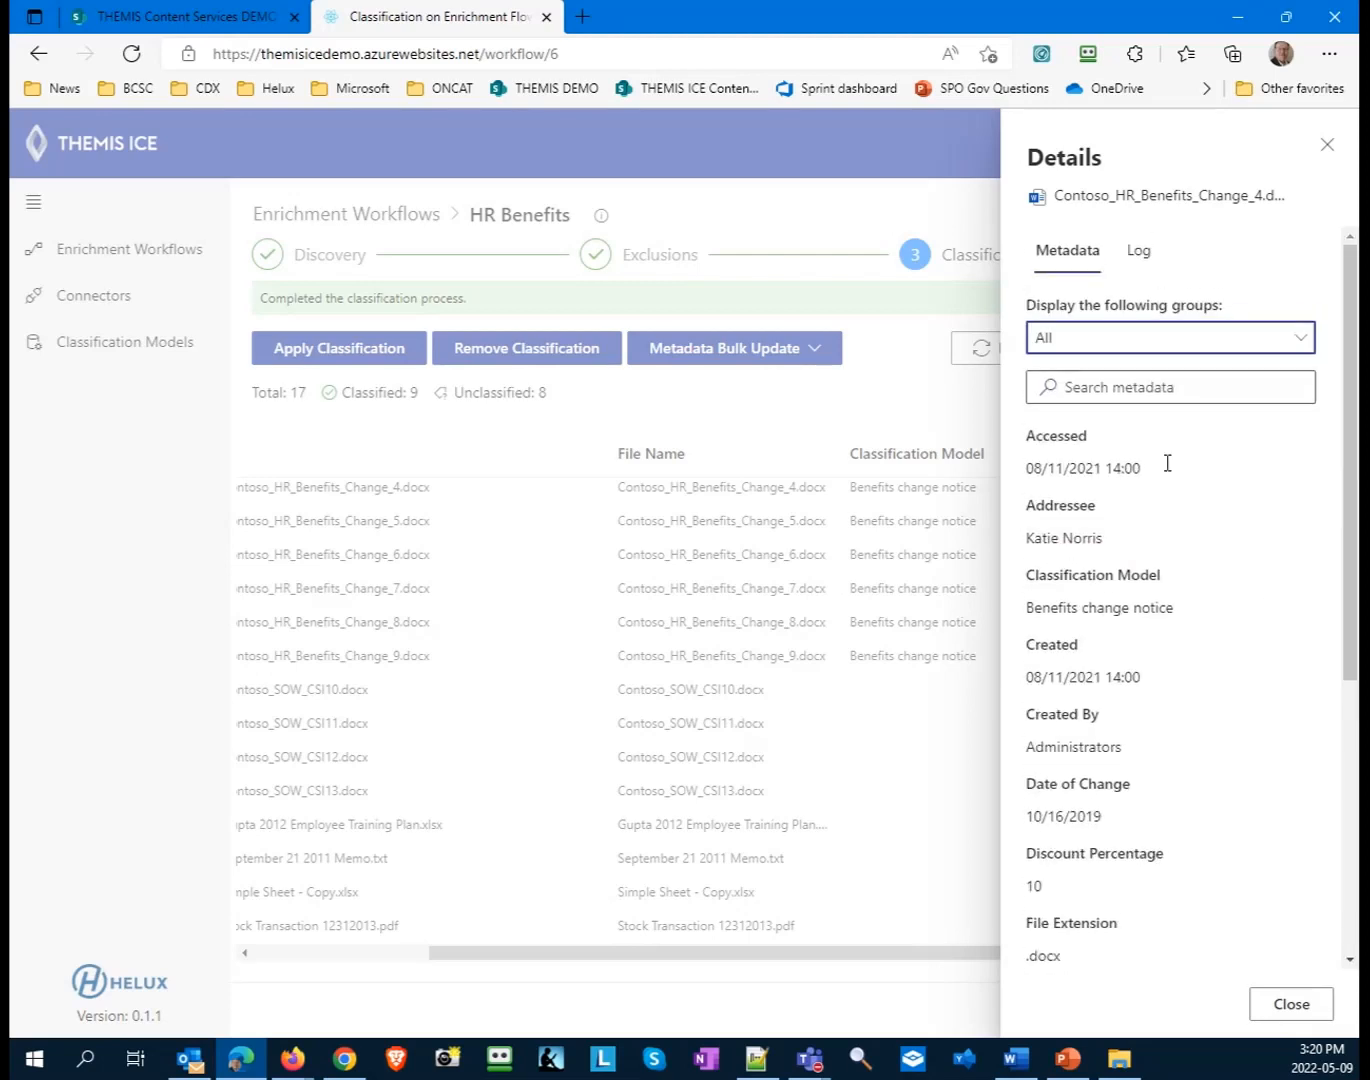
{"action": "left_click", "coordinate": [1326, 143]}
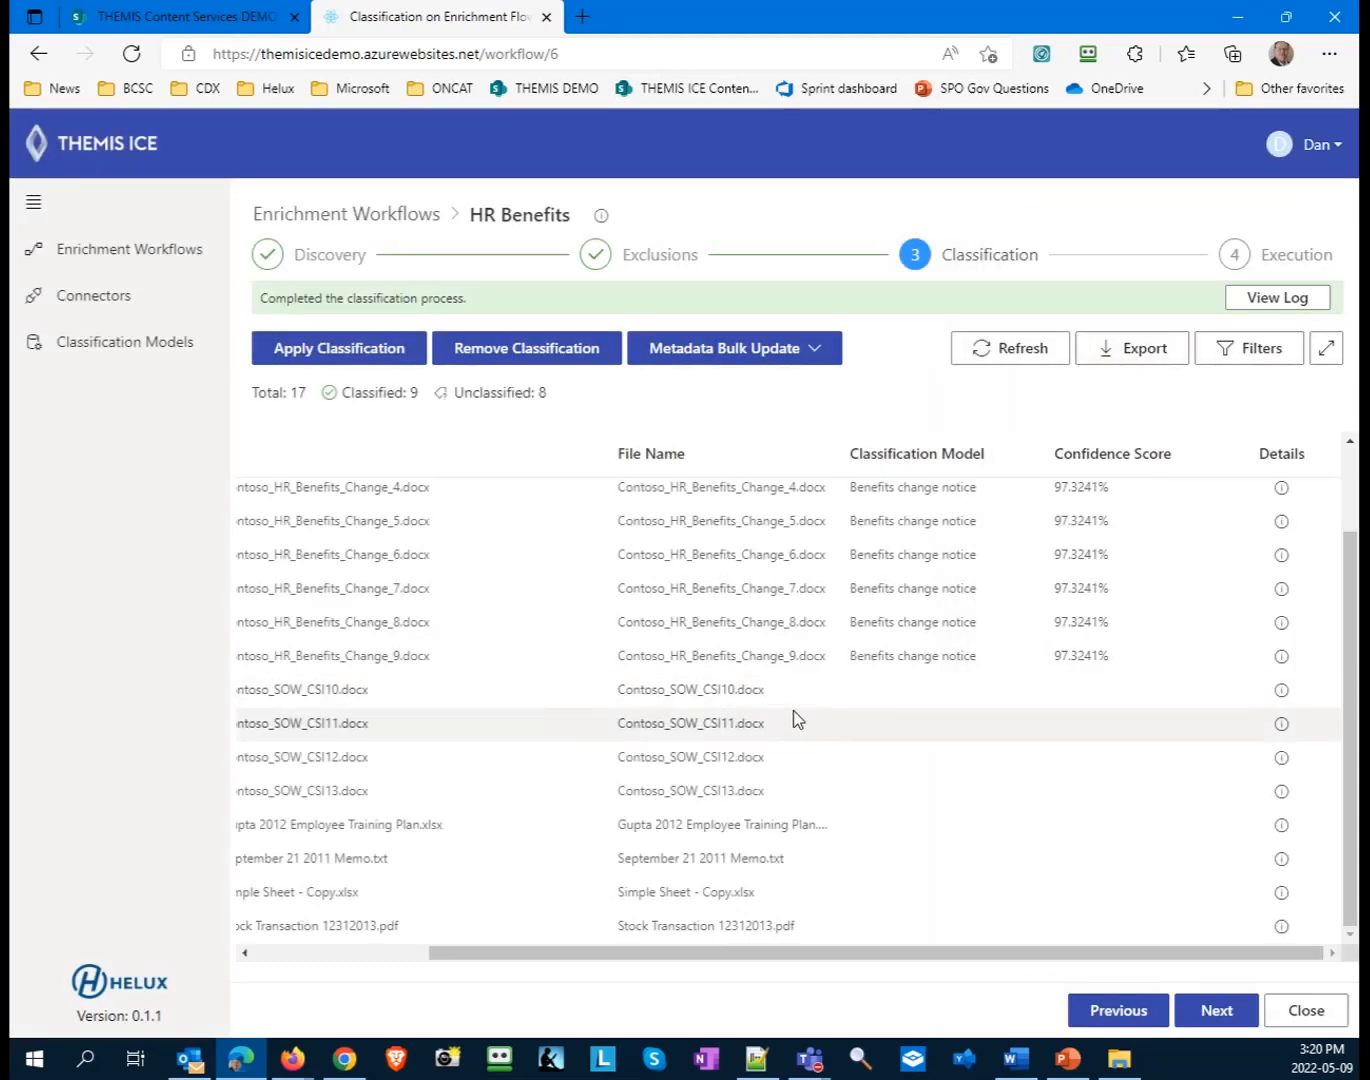
- Check the details of unclassified Contoso_SOW_CSI10.docx with the metadata filtered to the Extracted group, and close them
{"action": "left_click", "coordinate": [1282, 693]}
{"action": "left_click", "coordinate": [1200, 344]}
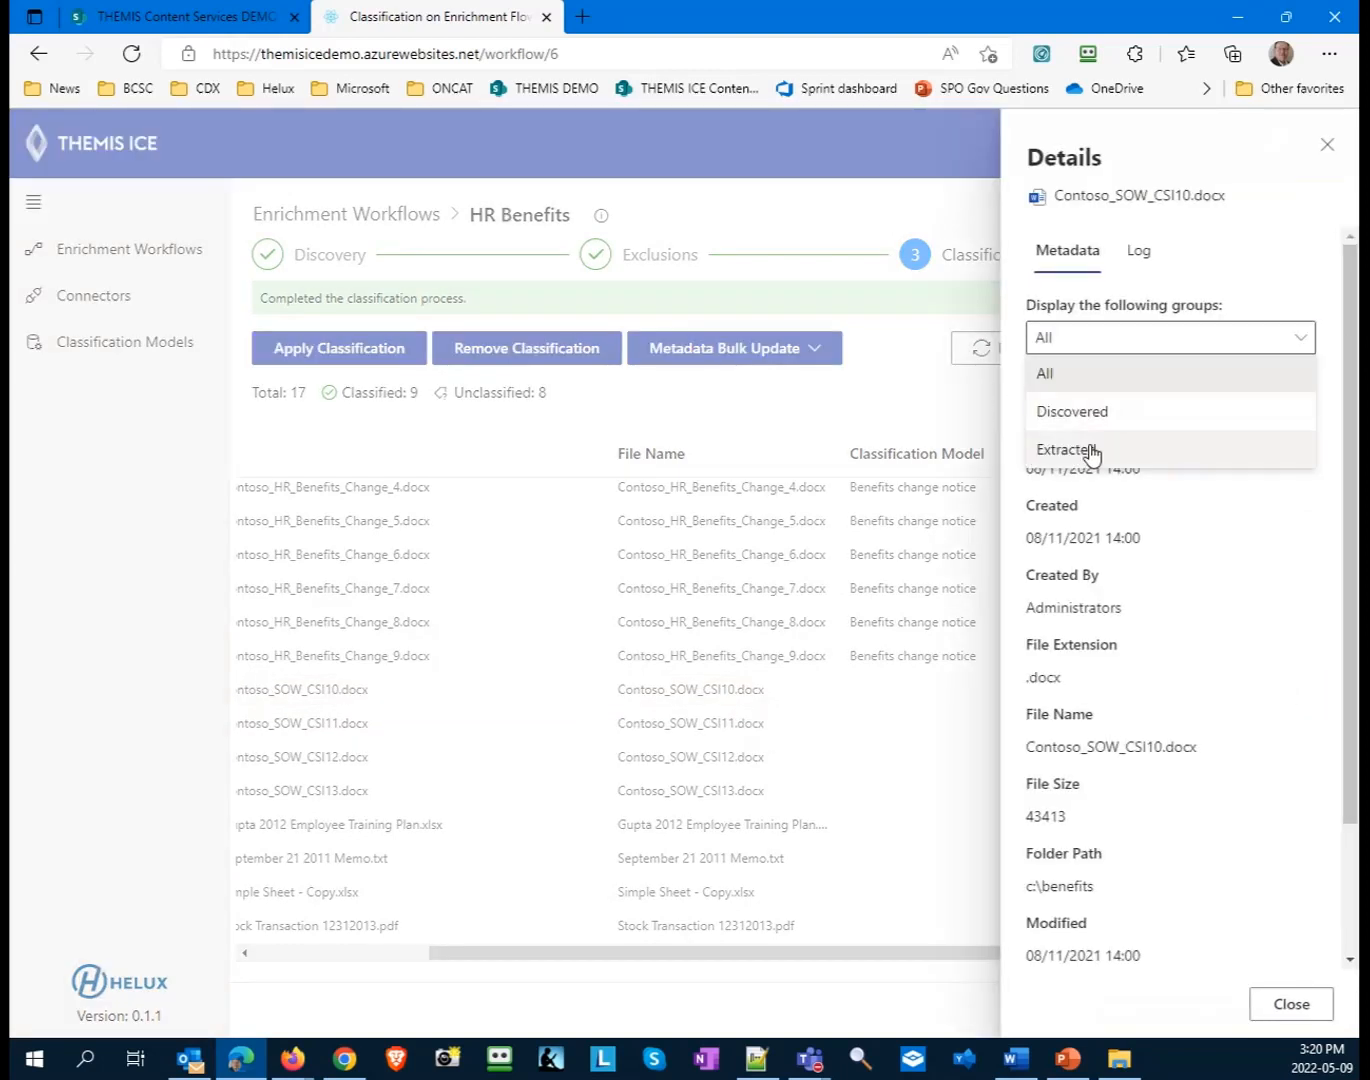
{"action": "left_click", "coordinate": [1085, 449]}
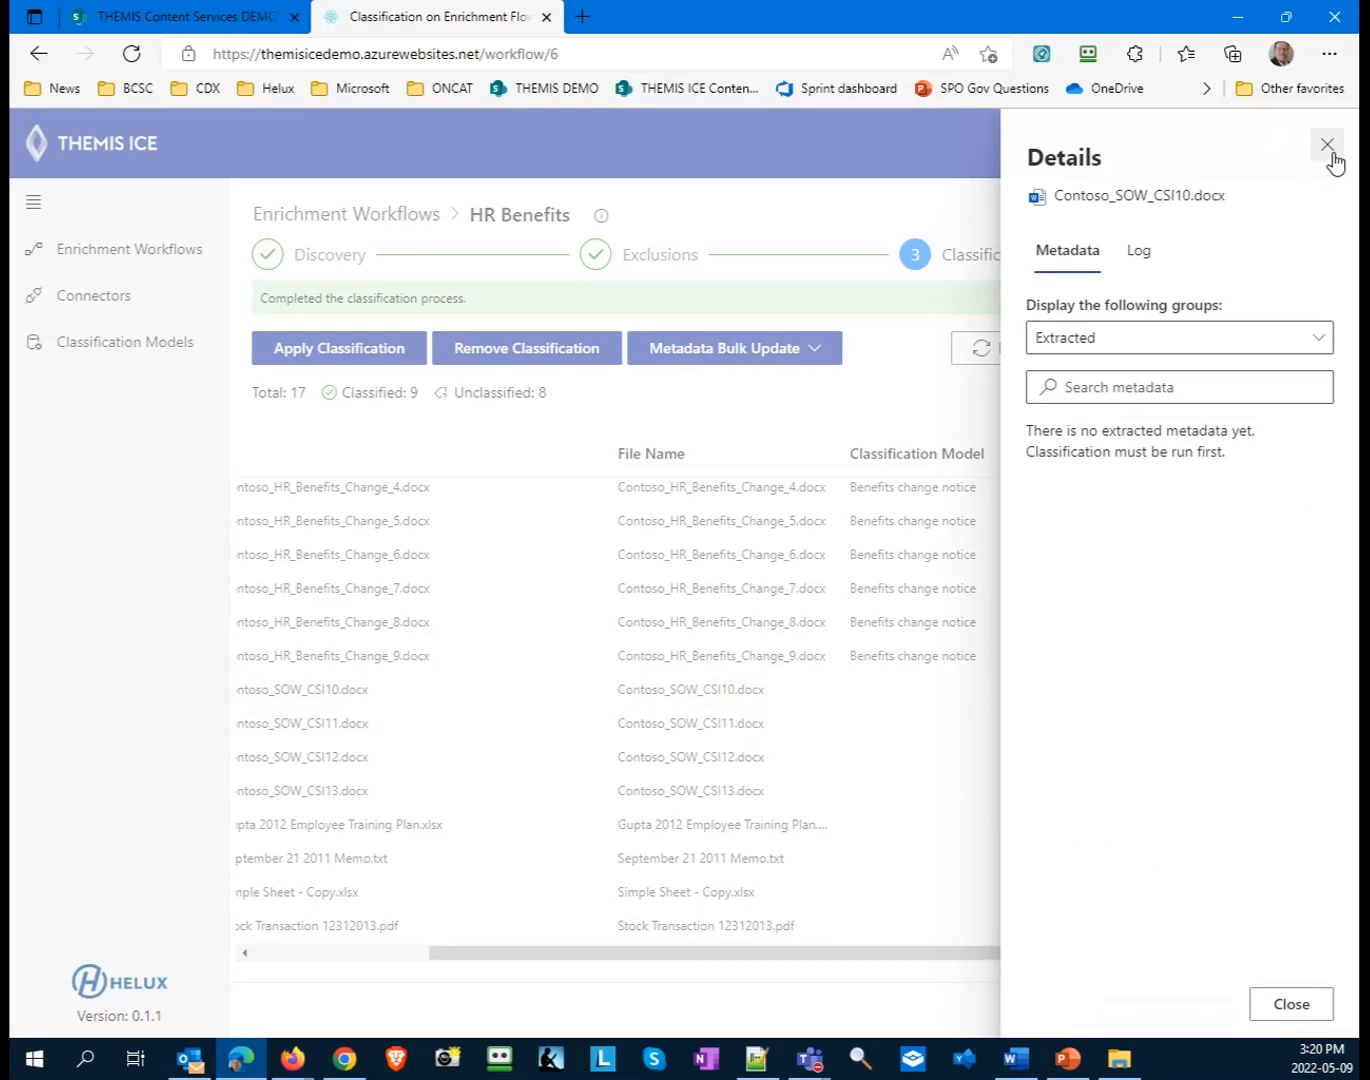
{"action": "left_click", "coordinate": [1327, 144]}
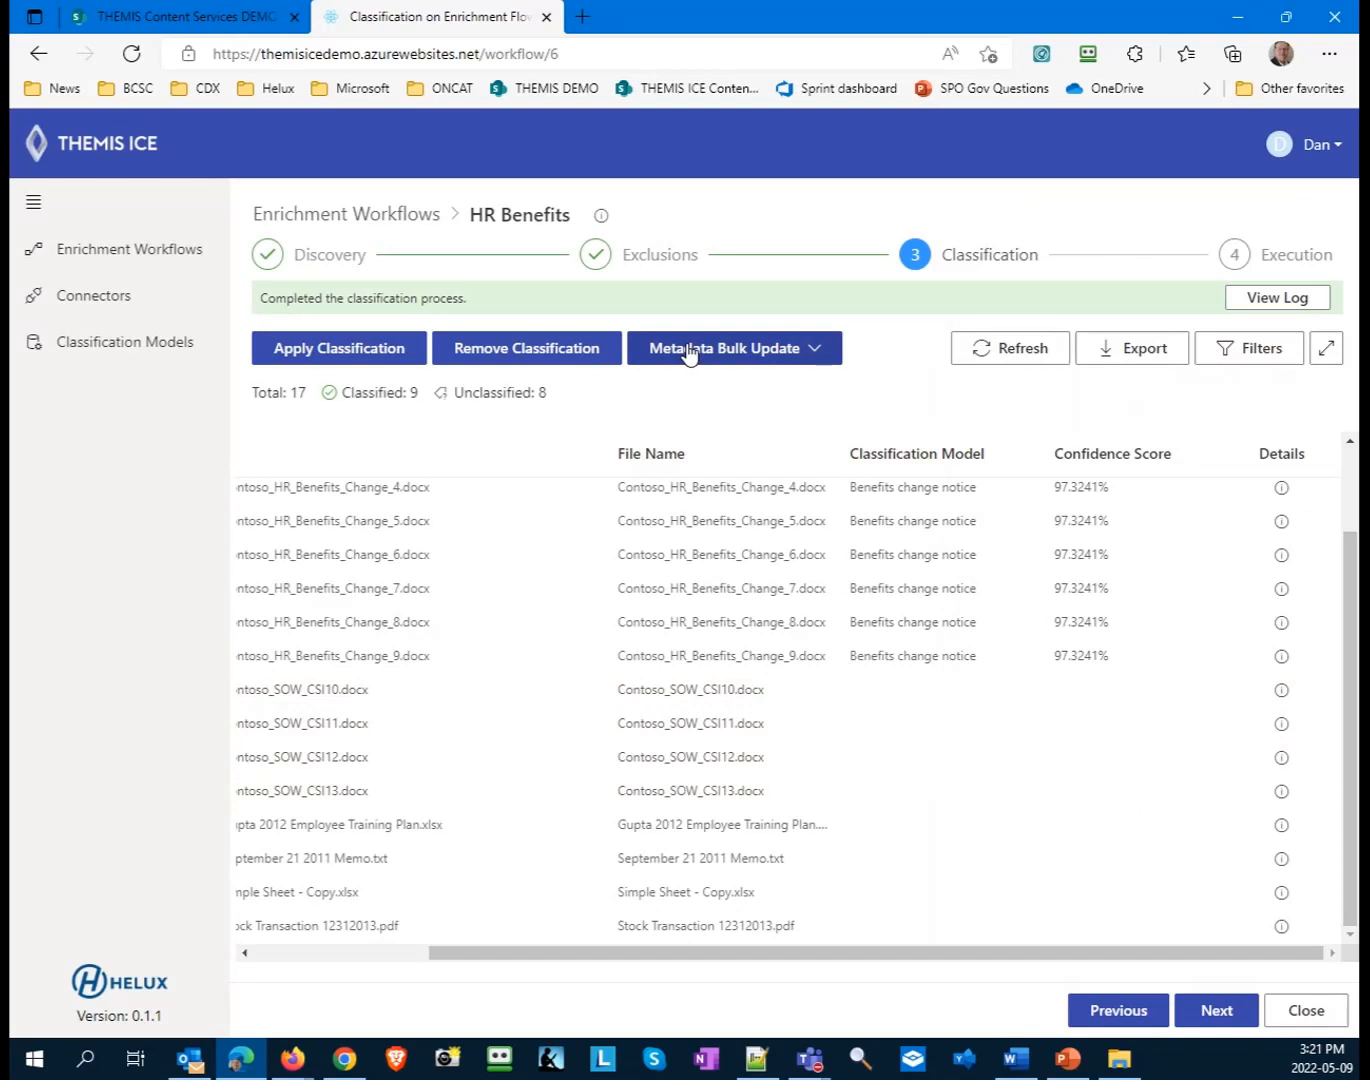
- Export the metadata for bulk update with all available properties added to the selected properties
{"action": "left_click_drag", "start_coordinate": [670, 954], "coordinate": [488, 956]}
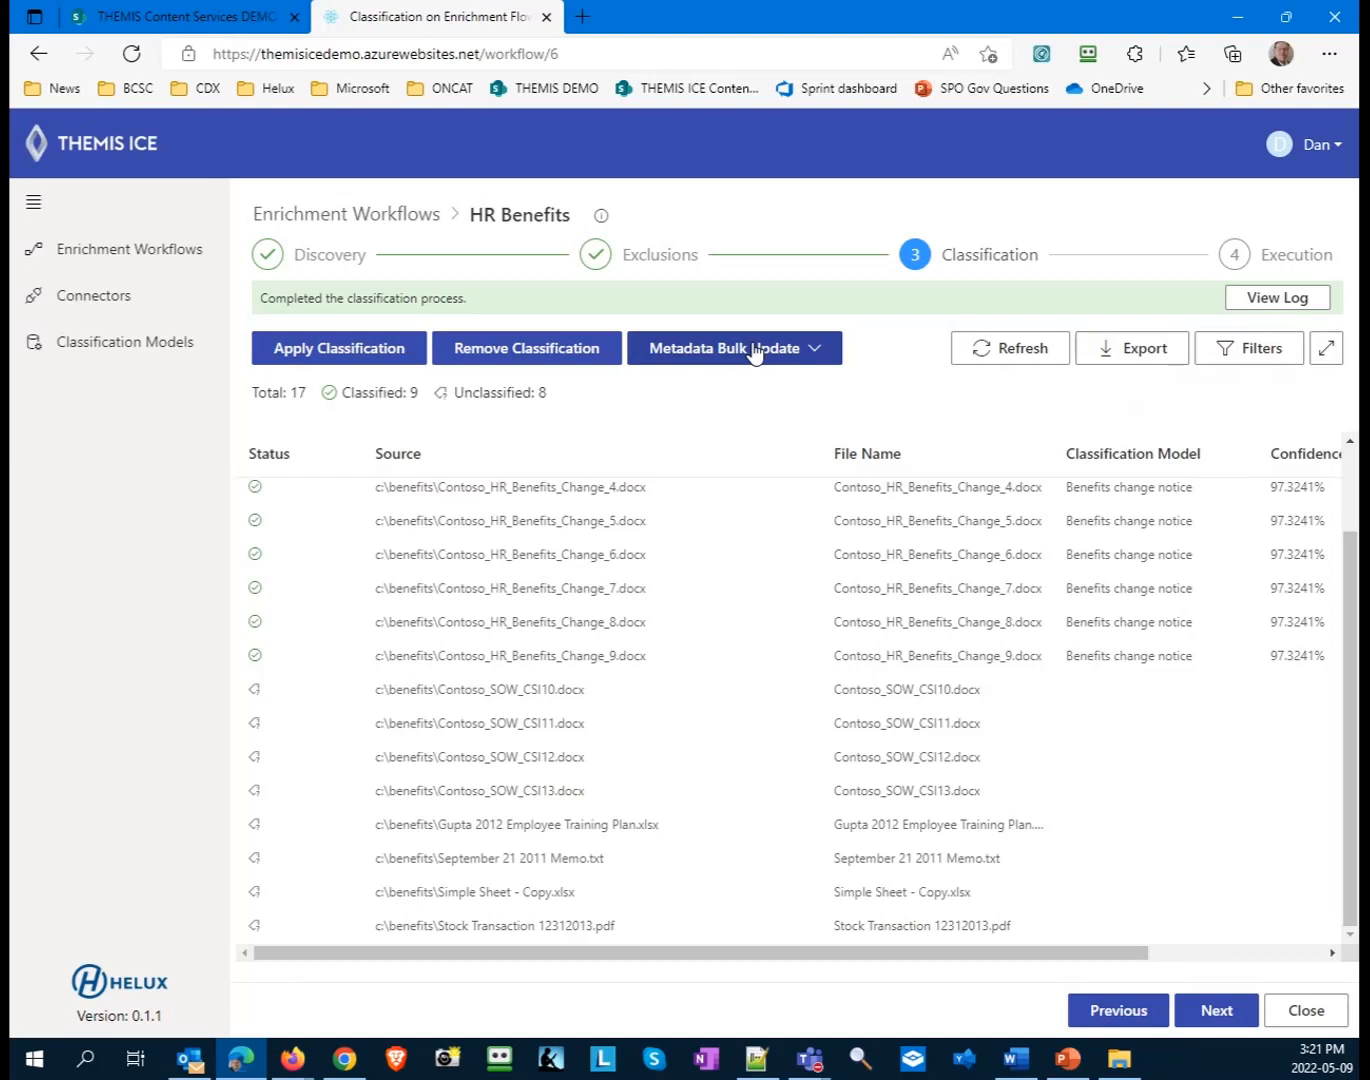
{"action": "left_click", "coordinate": [754, 352]}
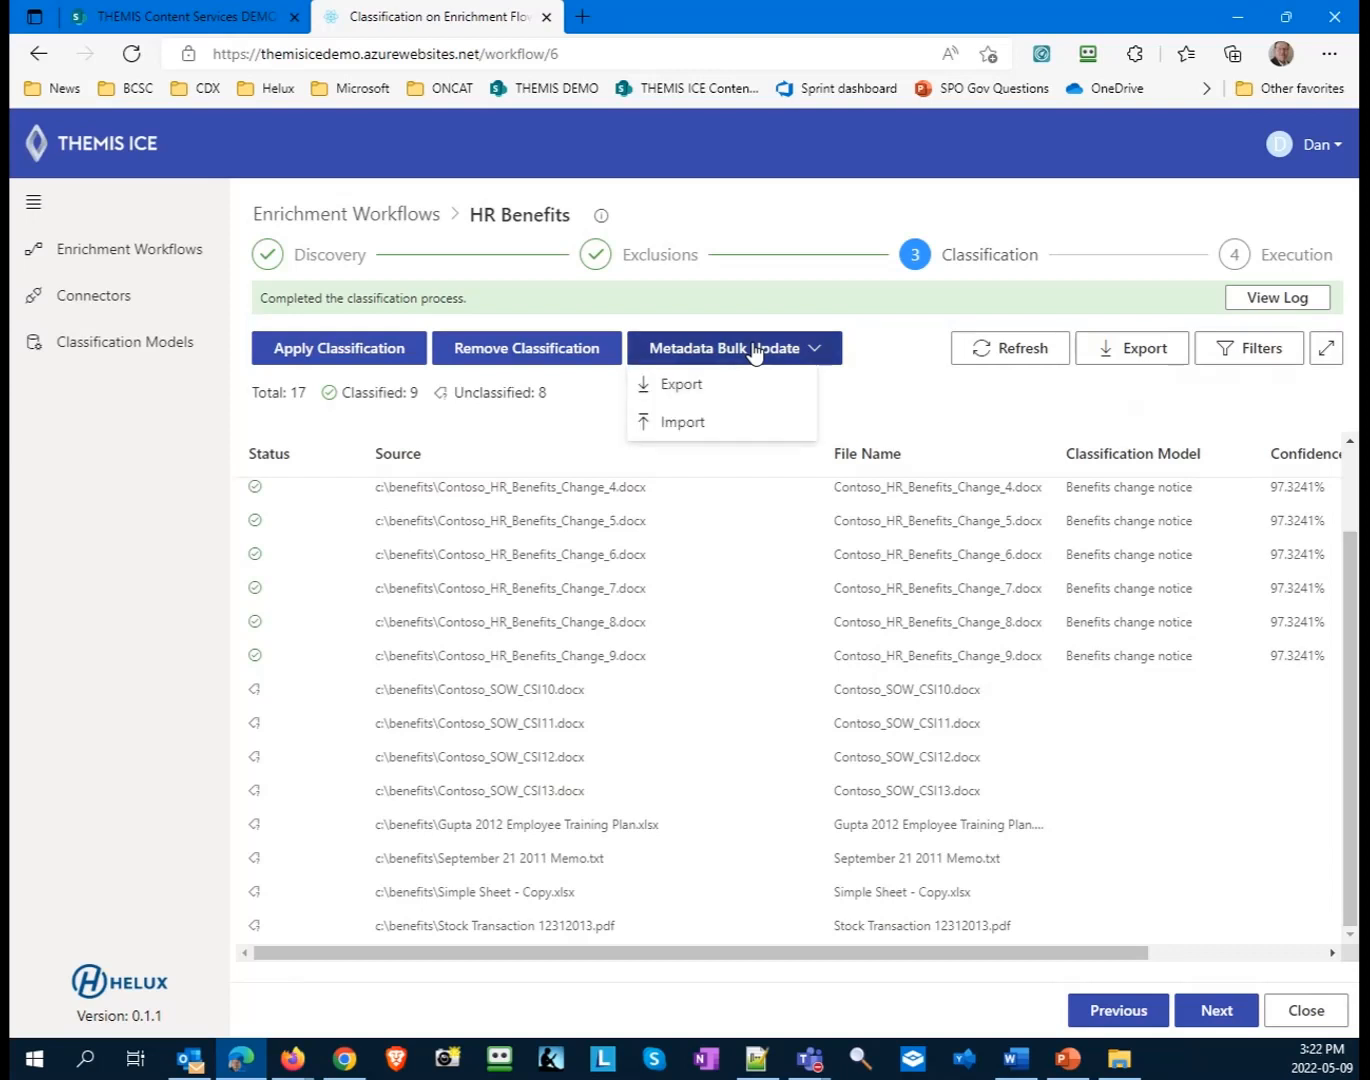
{"action": "left_click", "coordinate": [696, 386]}
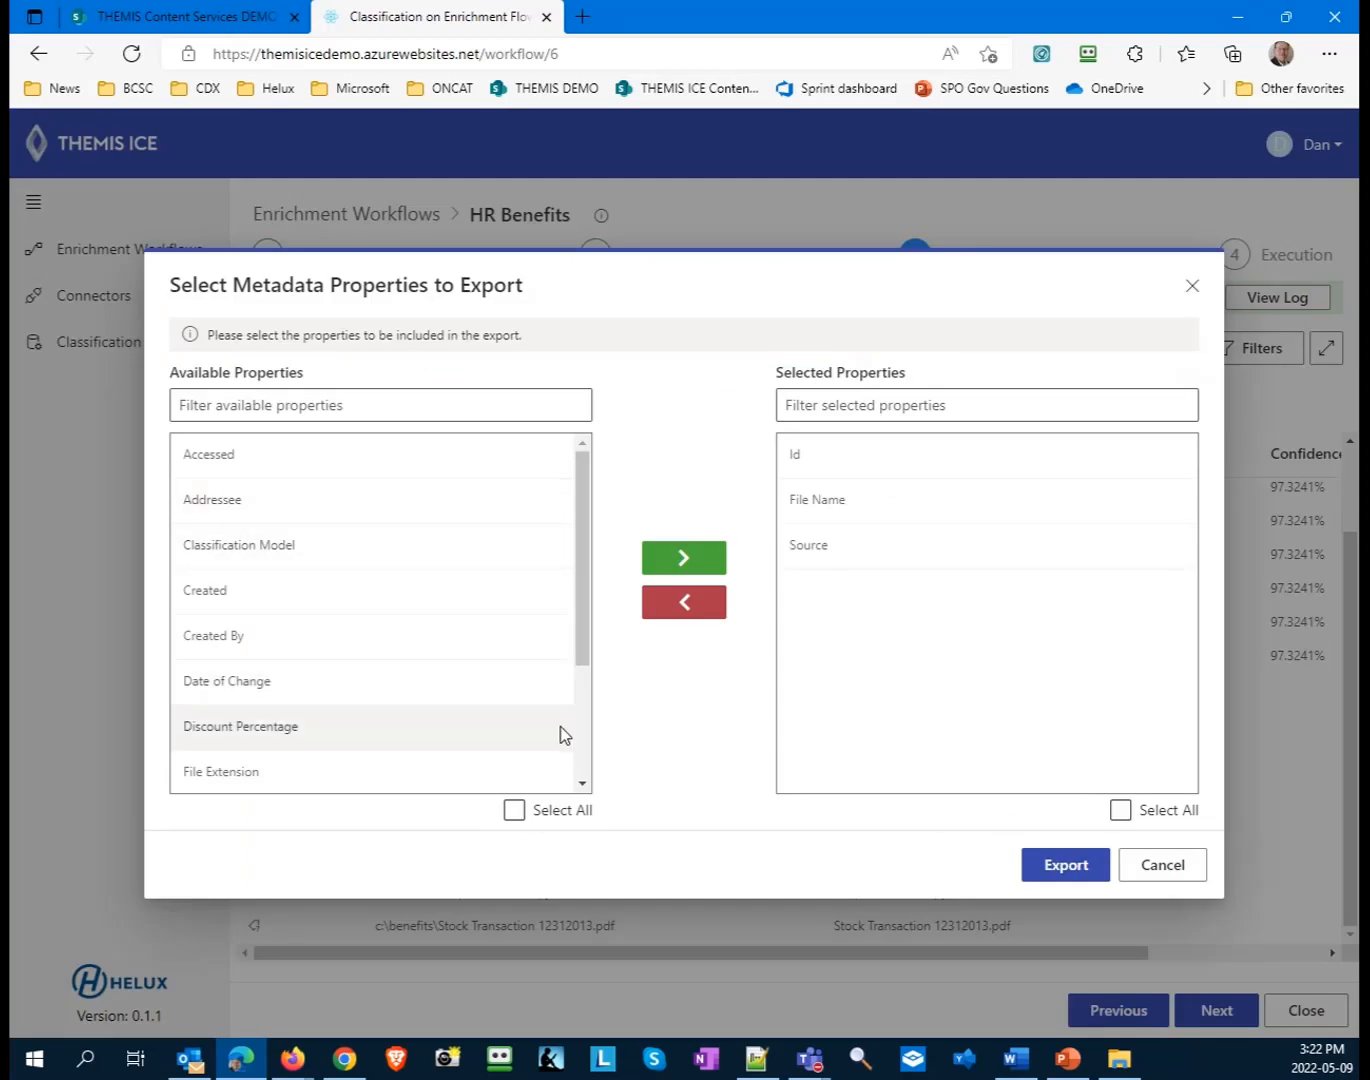
{"action": "left_click", "coordinate": [509, 808]}
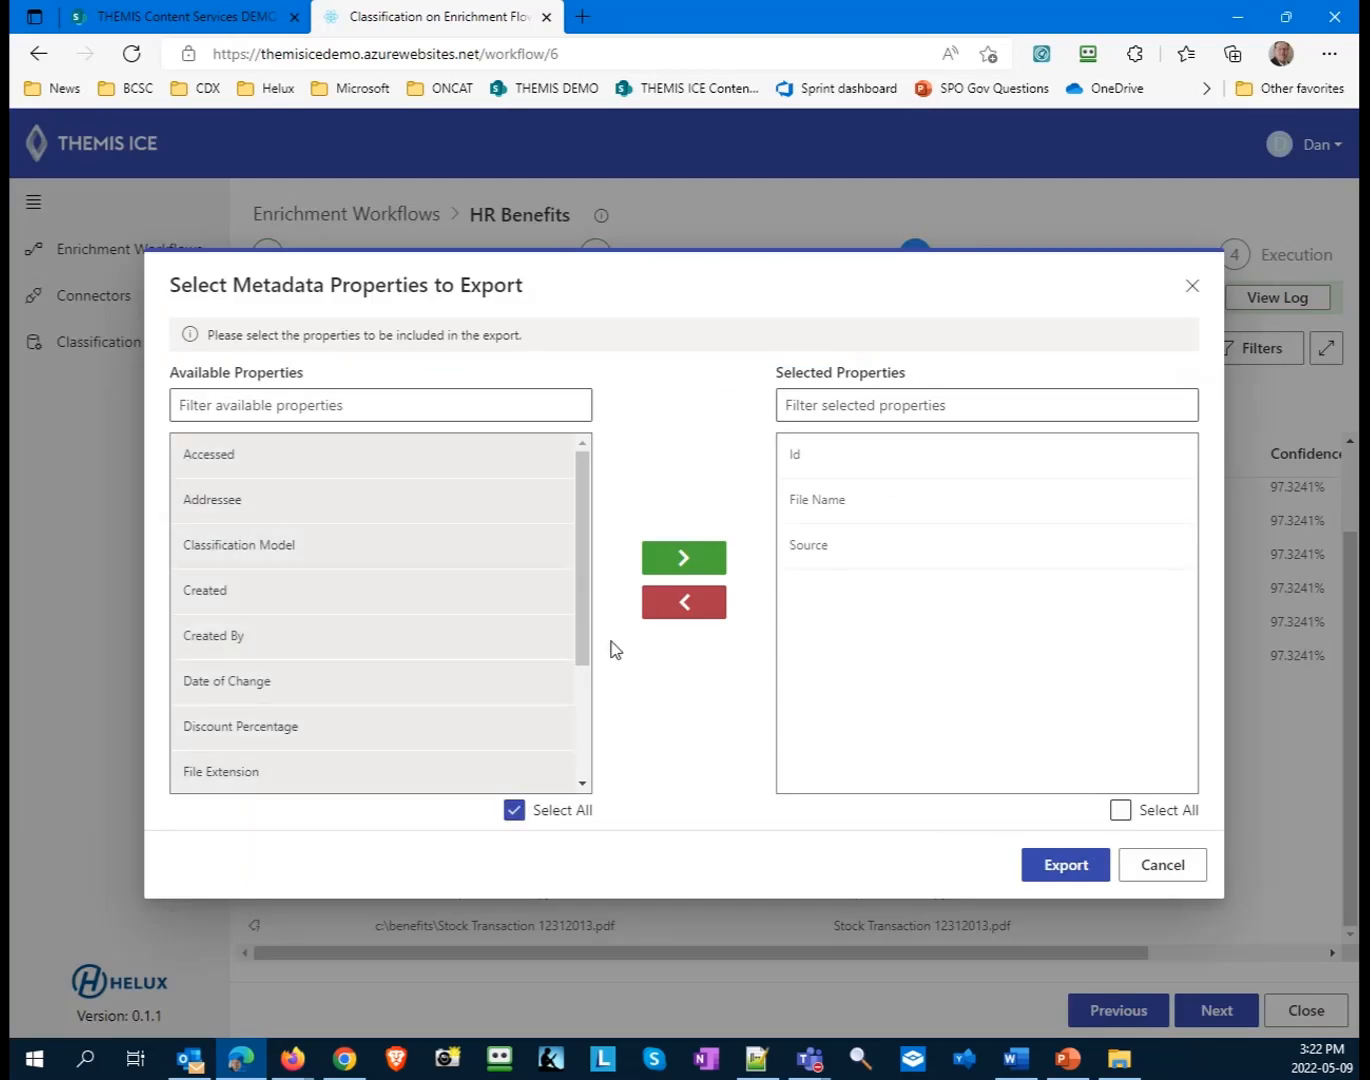
{"action": "left_click", "coordinate": [686, 557]}
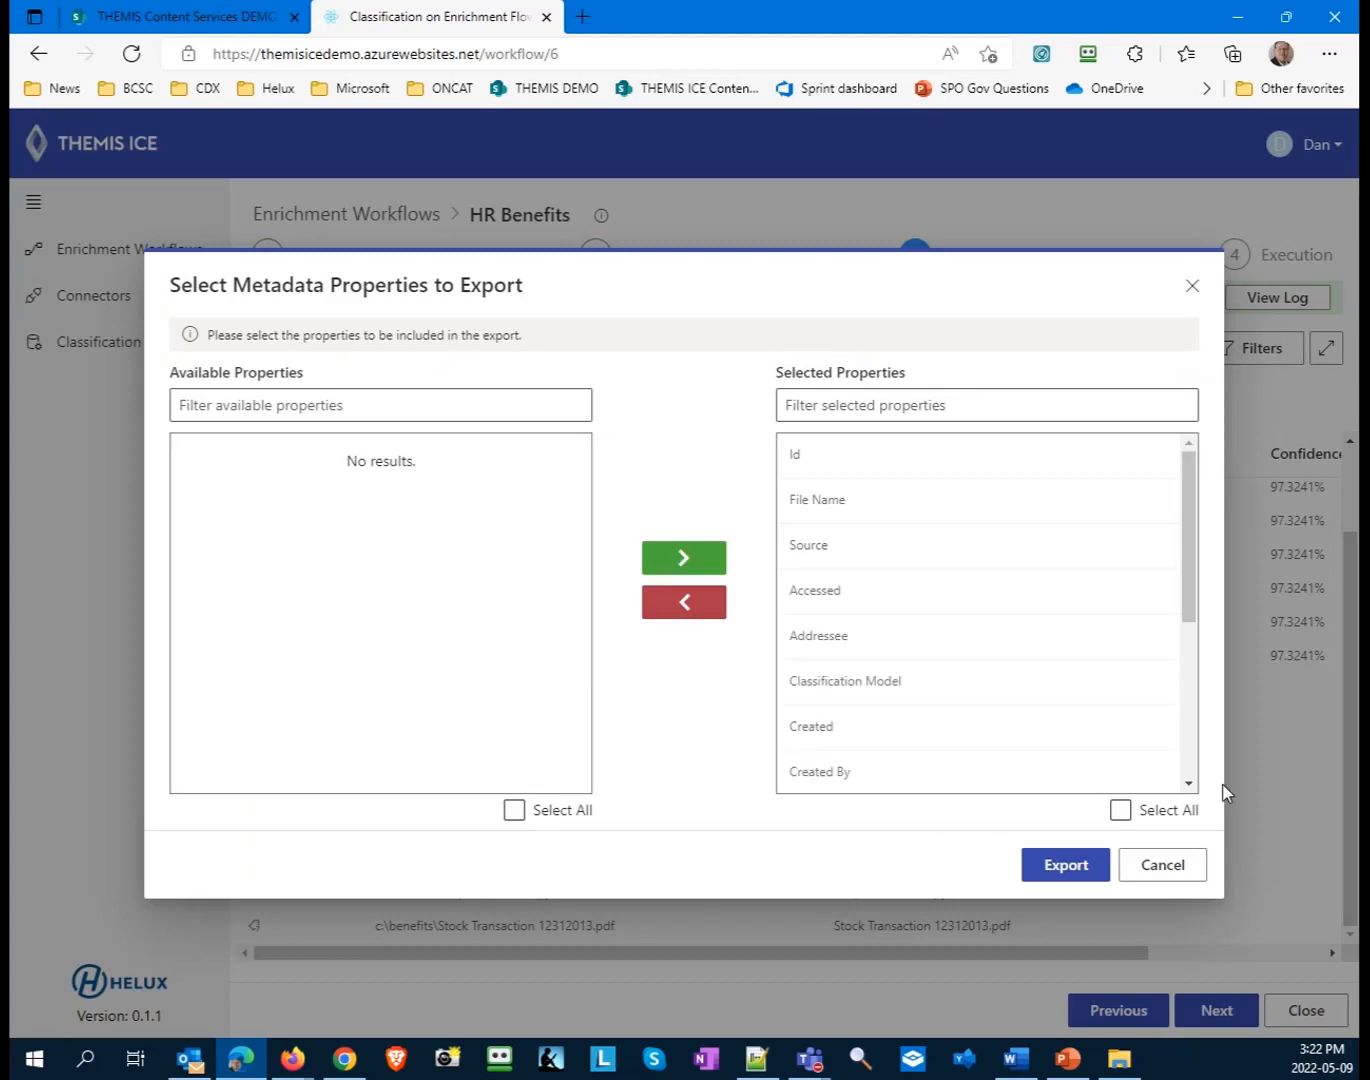
{"action": "left_click", "coordinate": [1047, 866]}
{"action": "left_click", "coordinate": [721, 620]}
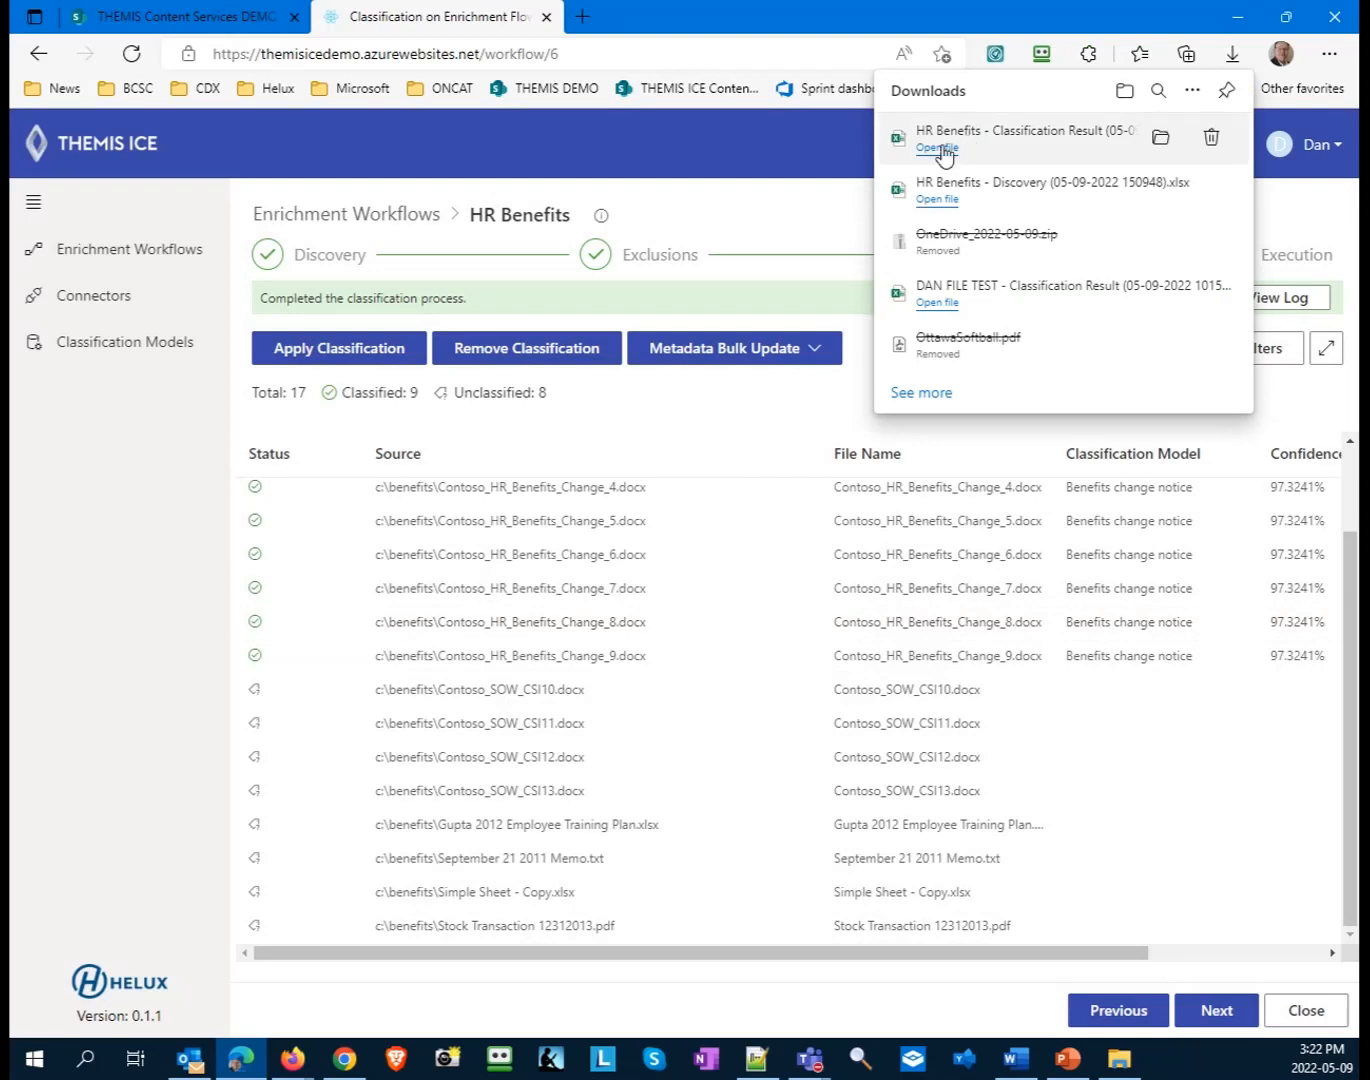
- Open the exported HR Benefits Classification Result workbook in Excel, enable editing and autofit all column widths
{"action": "left_click", "coordinate": [936, 148]}
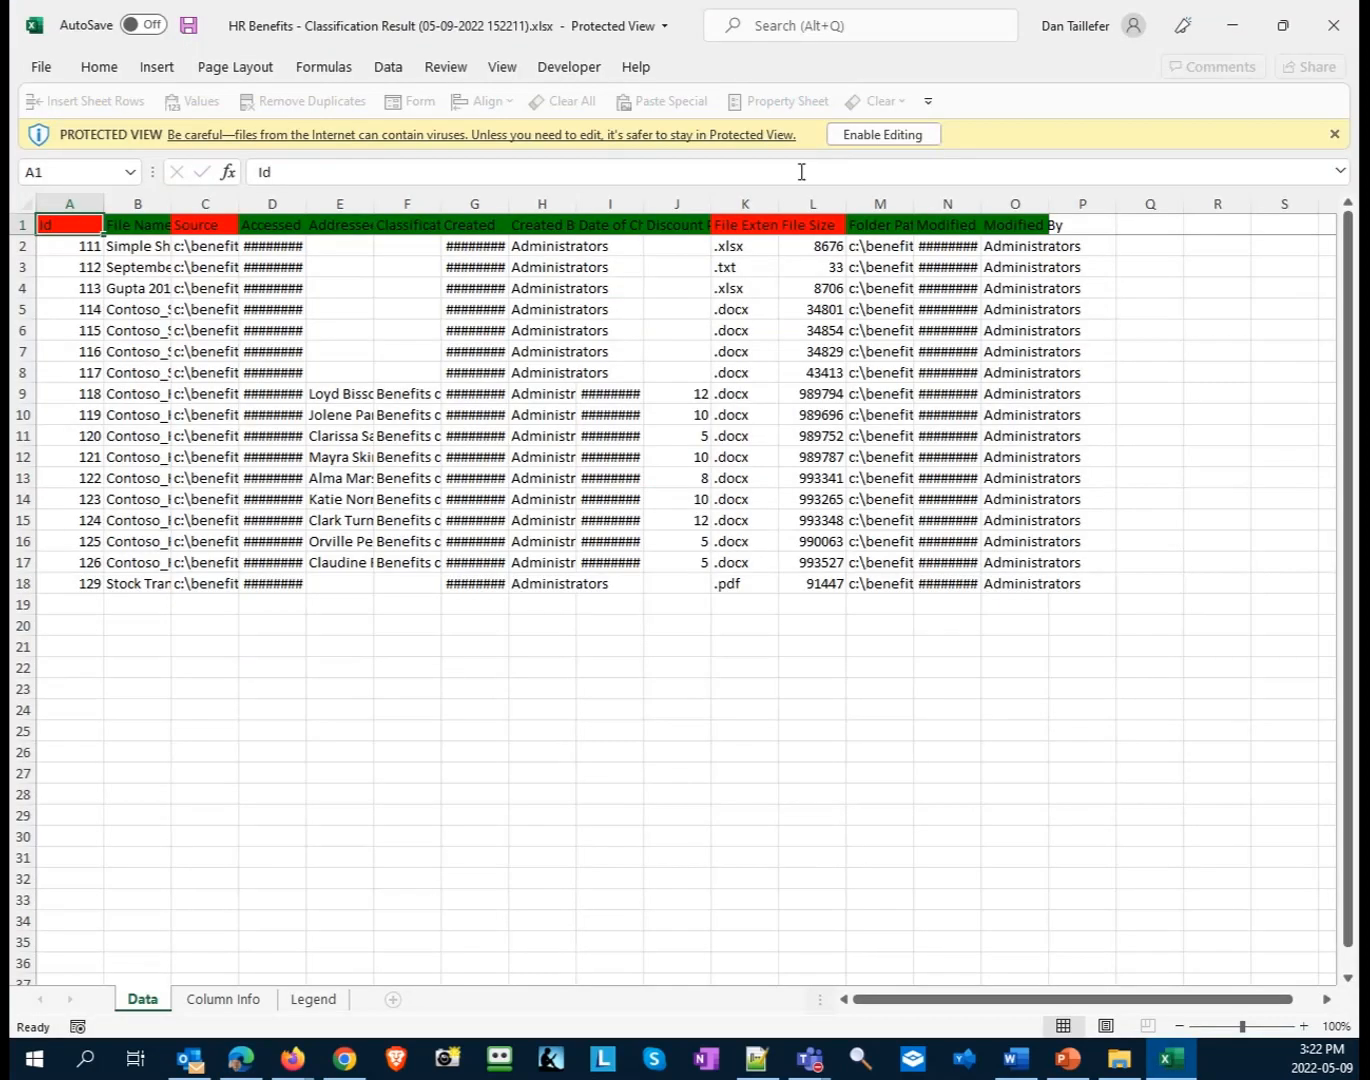
{"action": "left_click", "coordinate": [869, 134]}
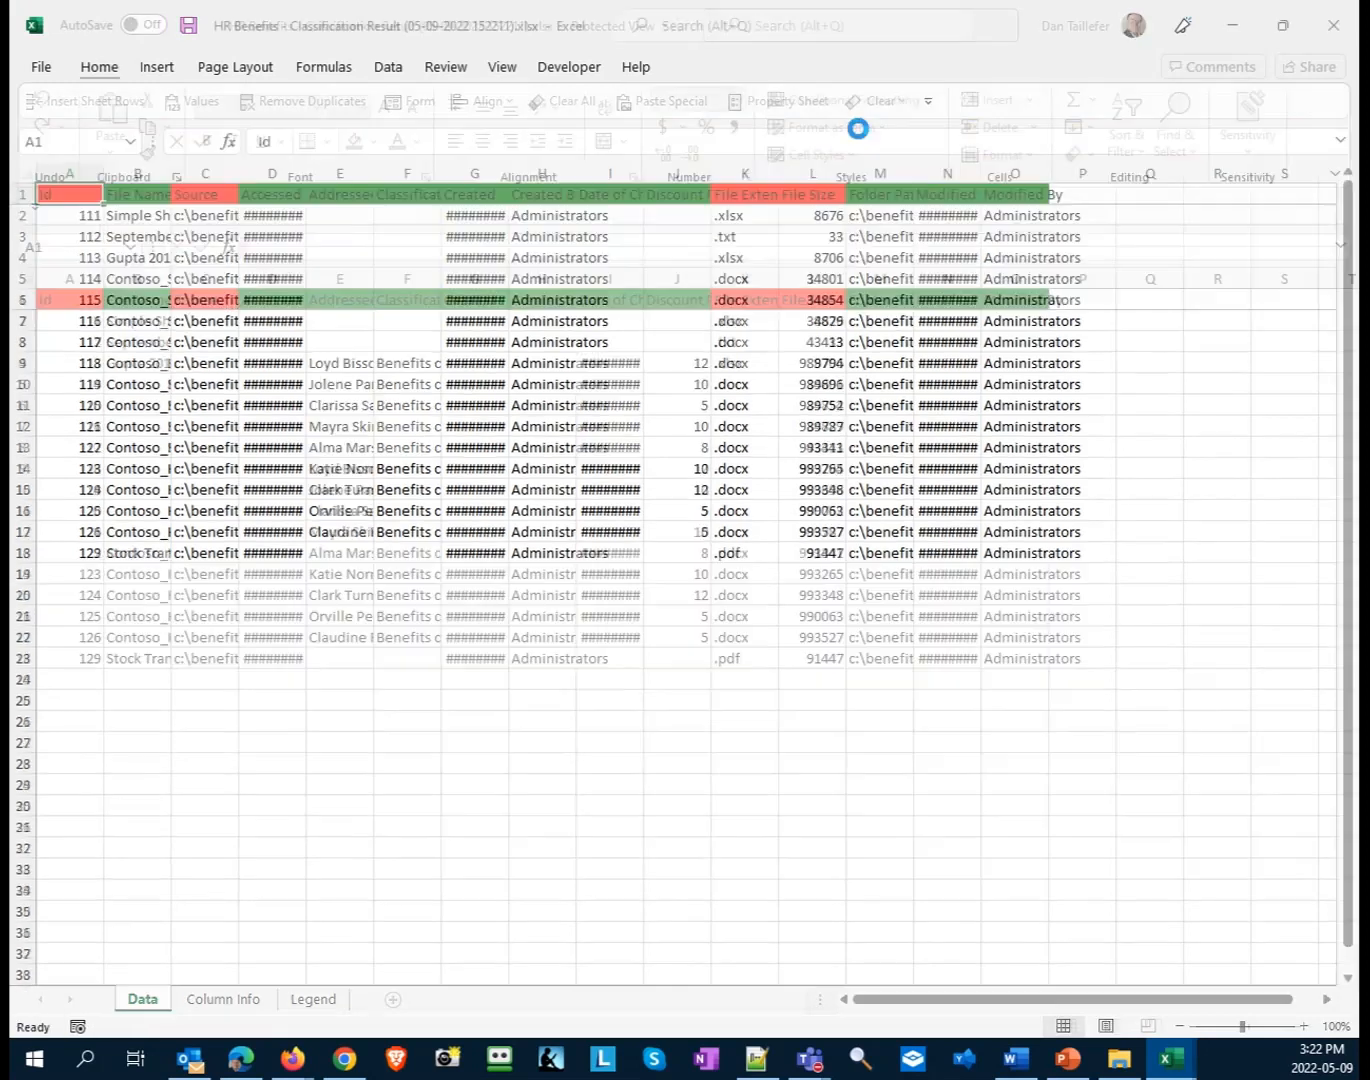
{"action": "left_click", "coordinate": [21, 272]}
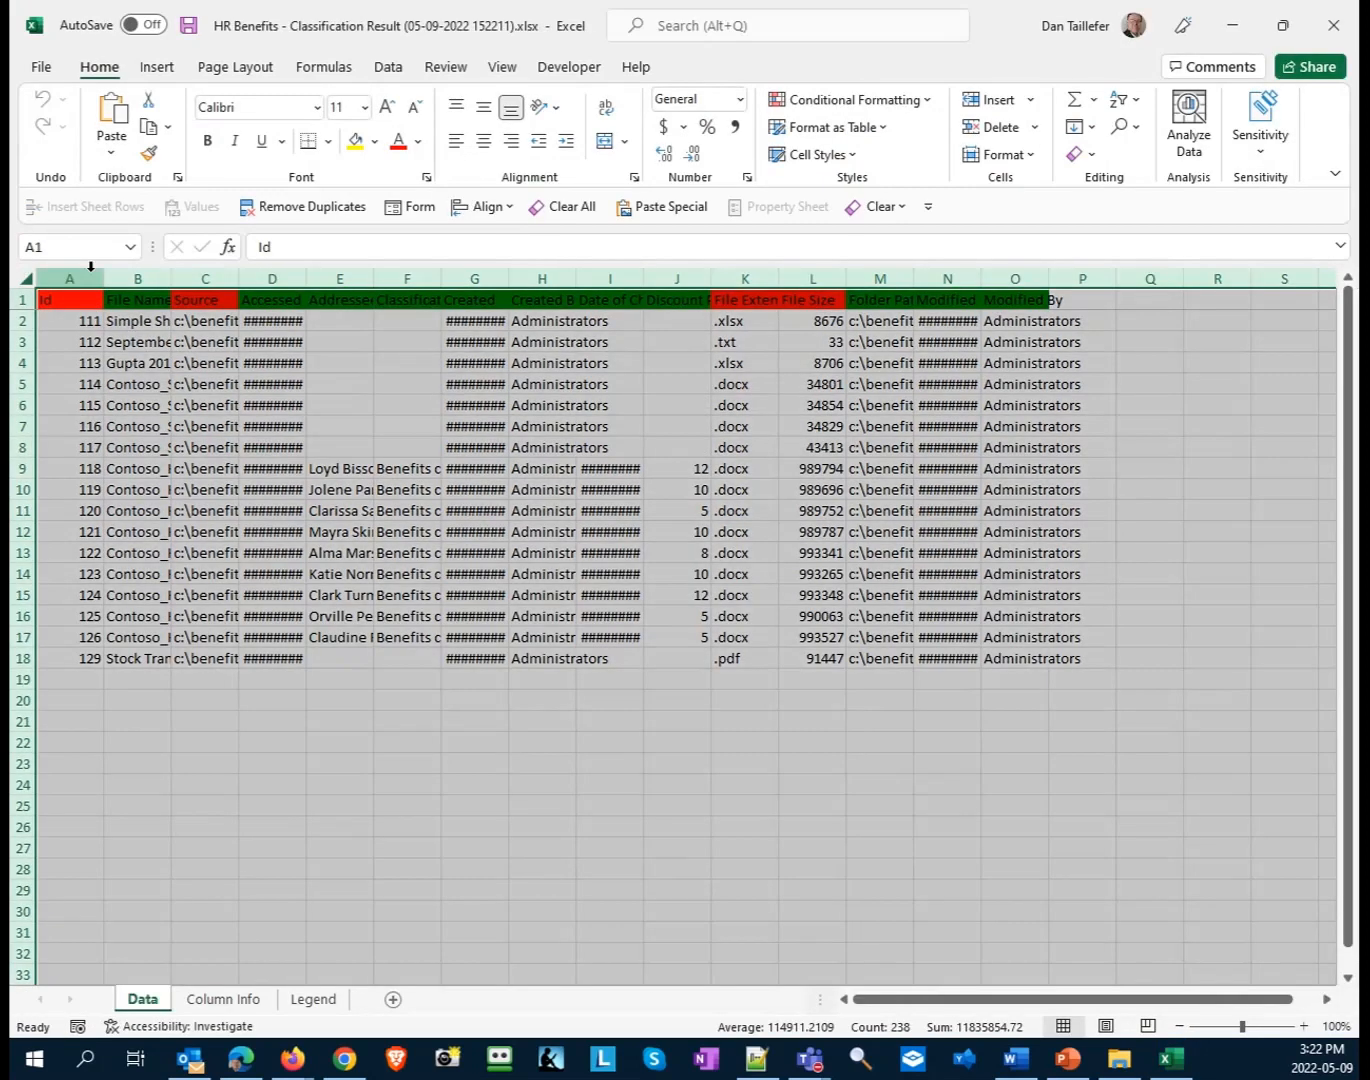
{"action": "double_click", "coordinate": [104, 277]}
{"action": "left_click", "coordinate": [460, 851]}
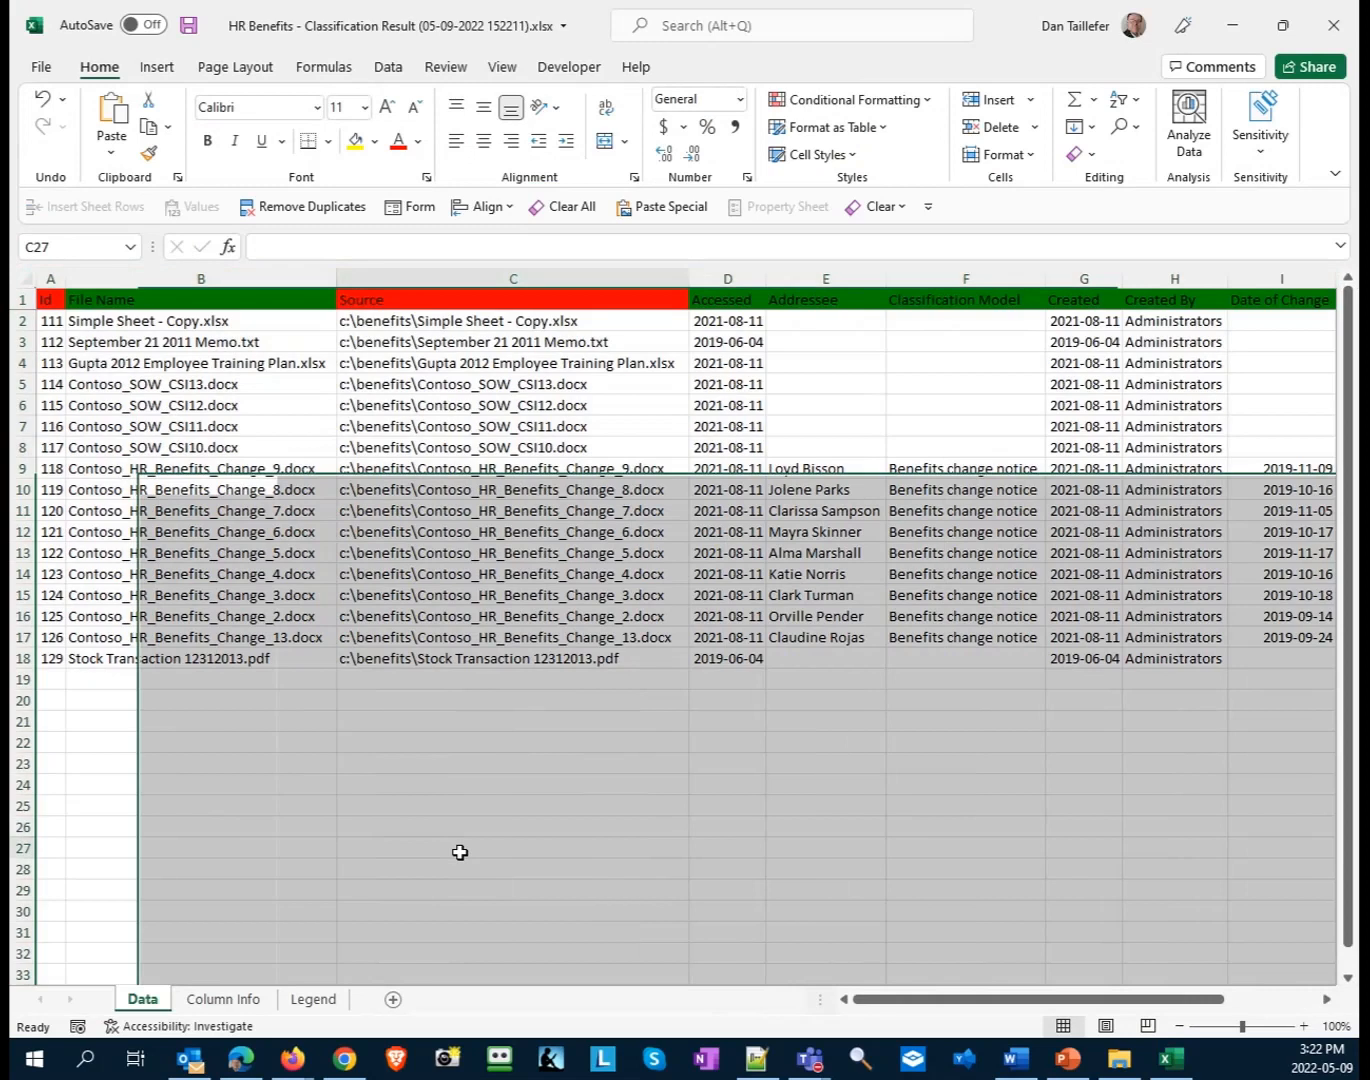
- Examine the Id, File Name and Source values of the exported files in the Data sheet
{"action": "left_click", "coordinate": [234, 453]}
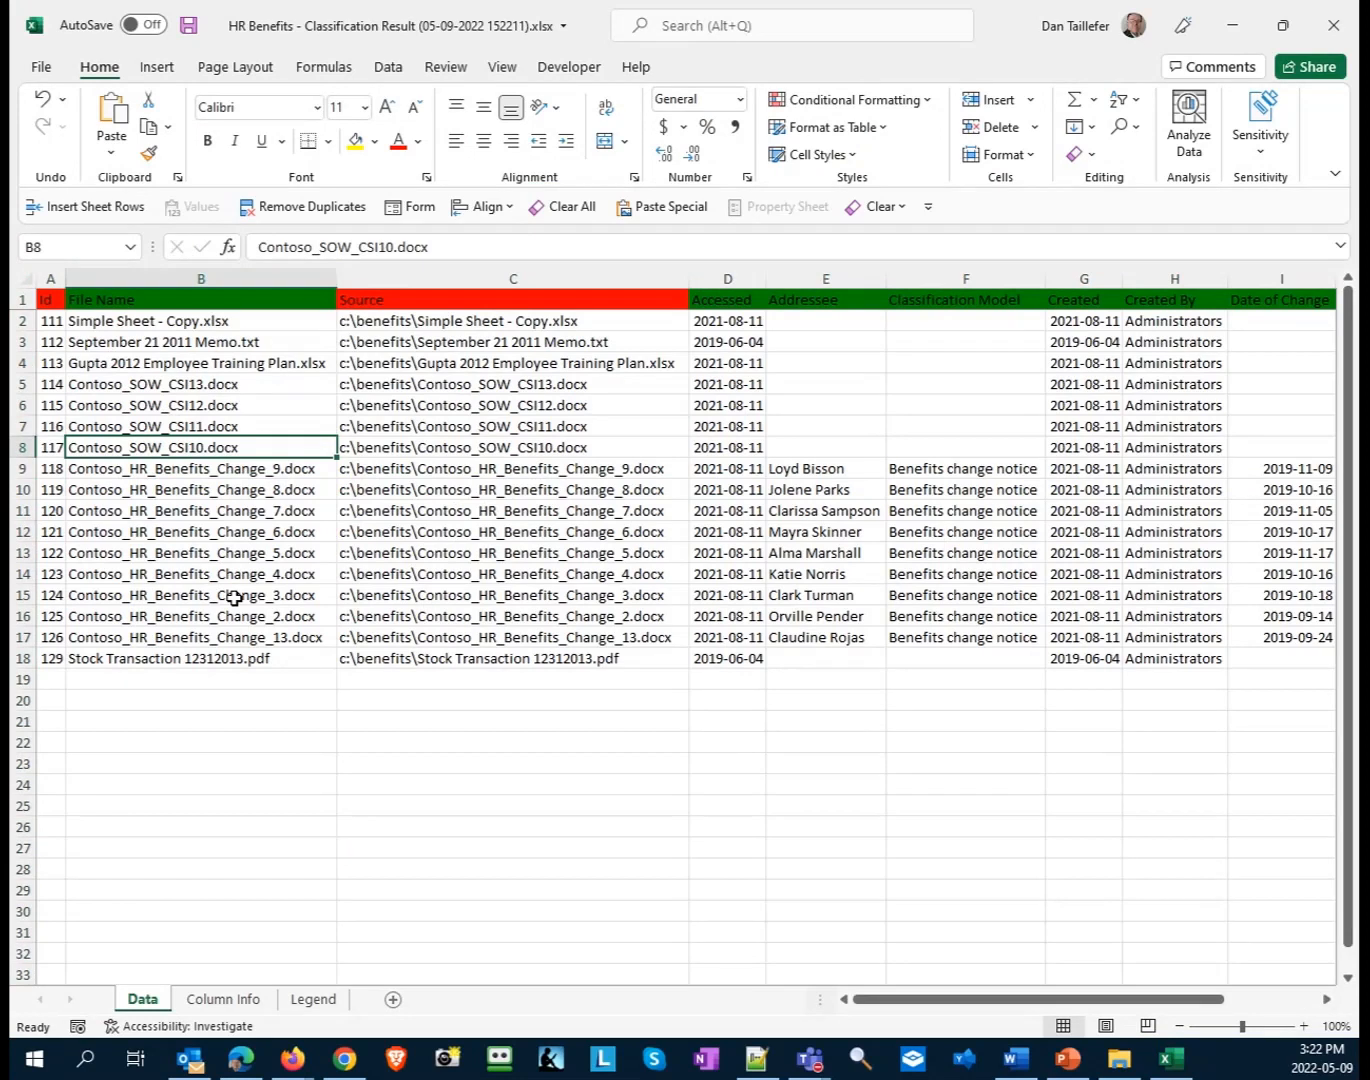
{"action": "key", "text": "Up"}
{"action": "key", "text": "Up"}
{"action": "key", "text": "Up"}
{"action": "key", "text": "Up"}
{"action": "key", "text": "Up"}
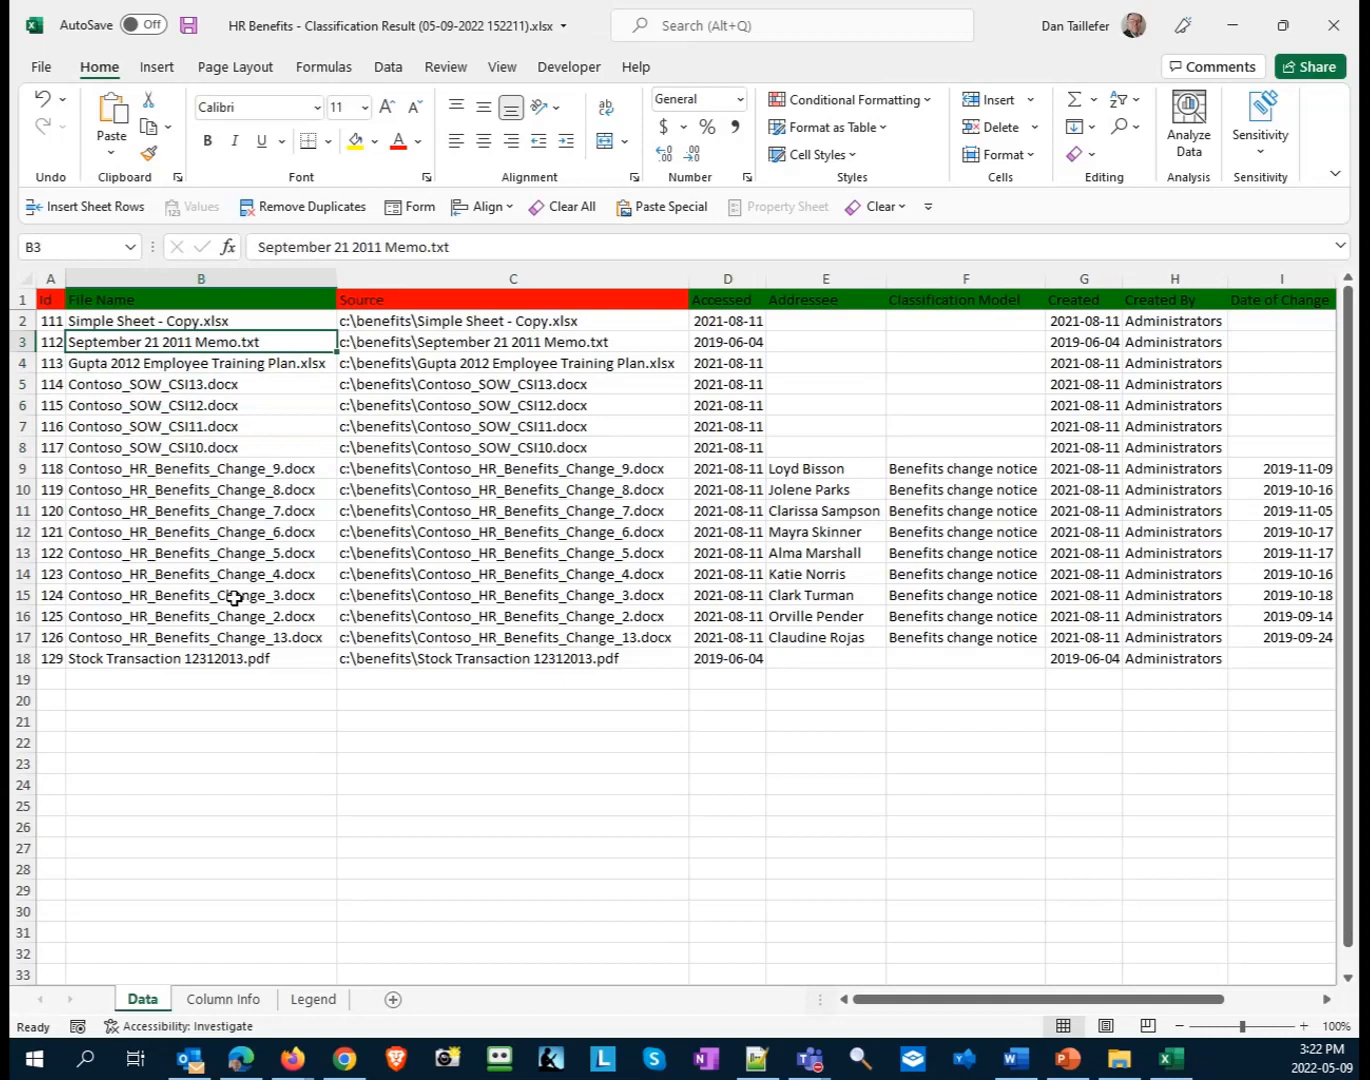
{"action": "key", "text": "Up"}
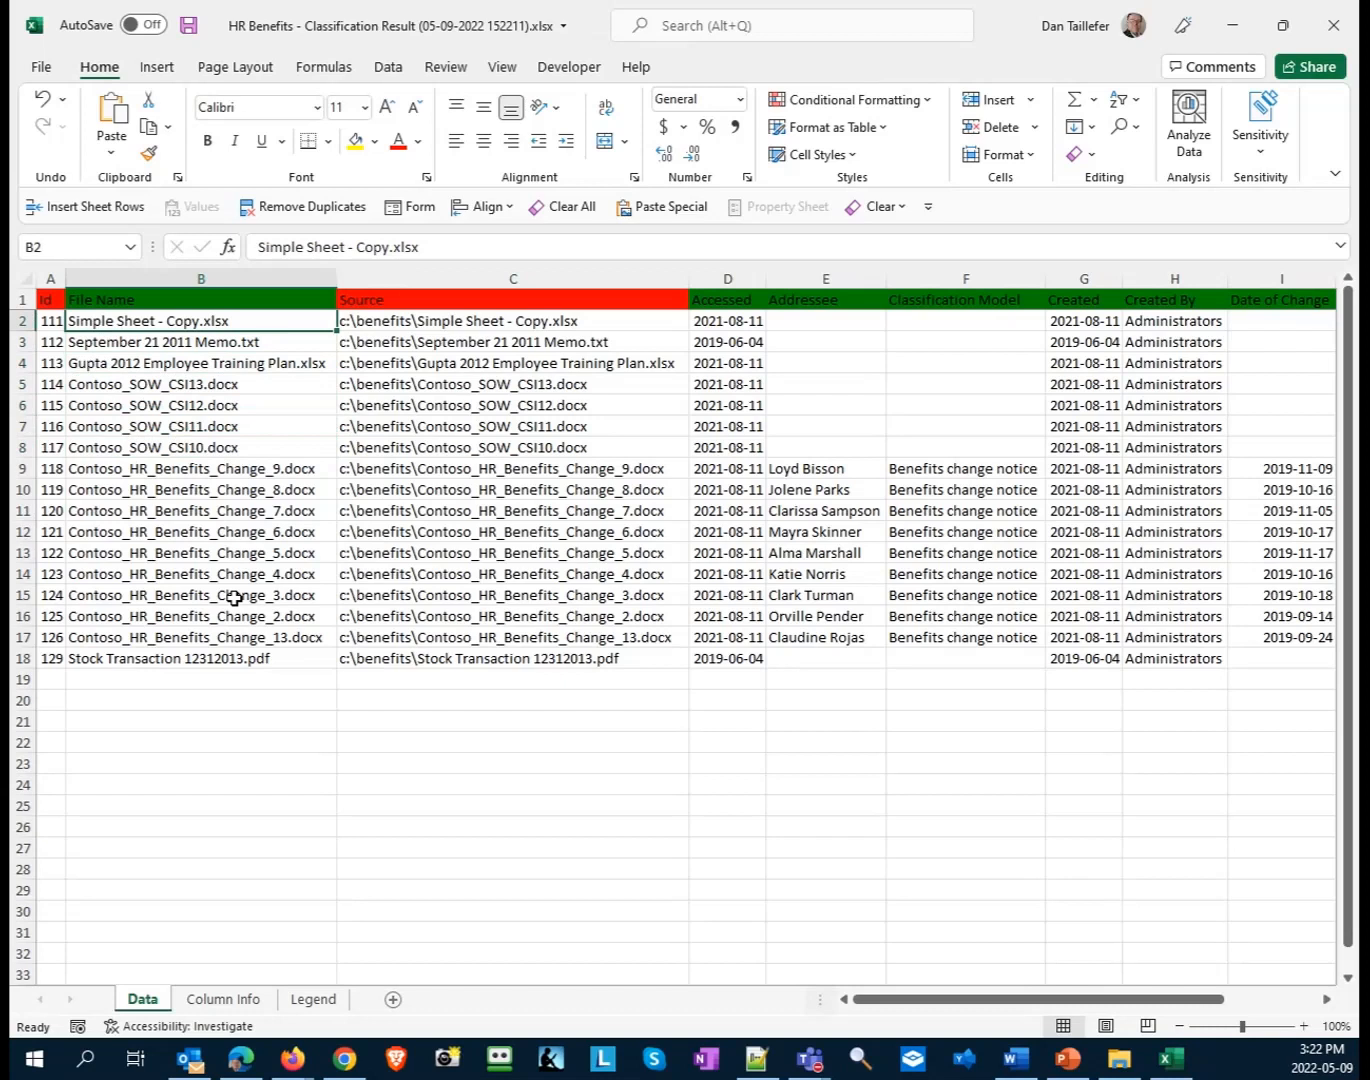
{"action": "key", "text": "Left"}
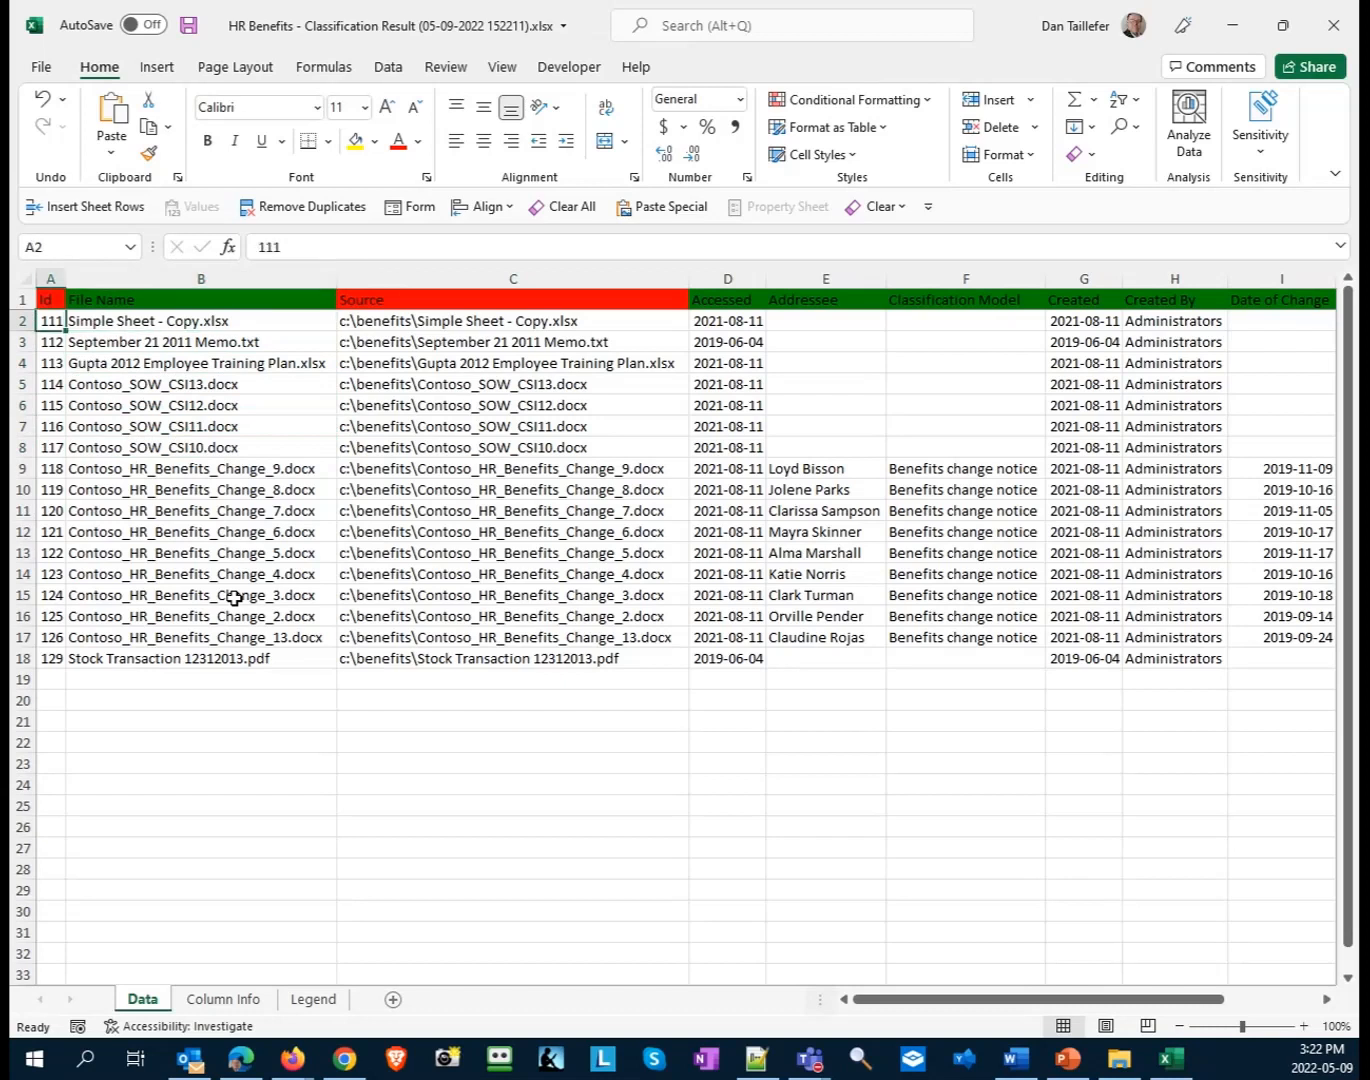
{"action": "key", "text": "Down"}
{"action": "key", "text": "Down"}
{"action": "key", "text": "Down"}
{"action": "key", "text": "Down"}
{"action": "key", "text": "Down"}
{"action": "key", "text": "Down"}
{"action": "key", "text": "Down"}
{"action": "key", "text": "Down"}
{"action": "key", "text": "Down"}
{"action": "key", "text": "Down"}
{"action": "key", "text": "Down"}
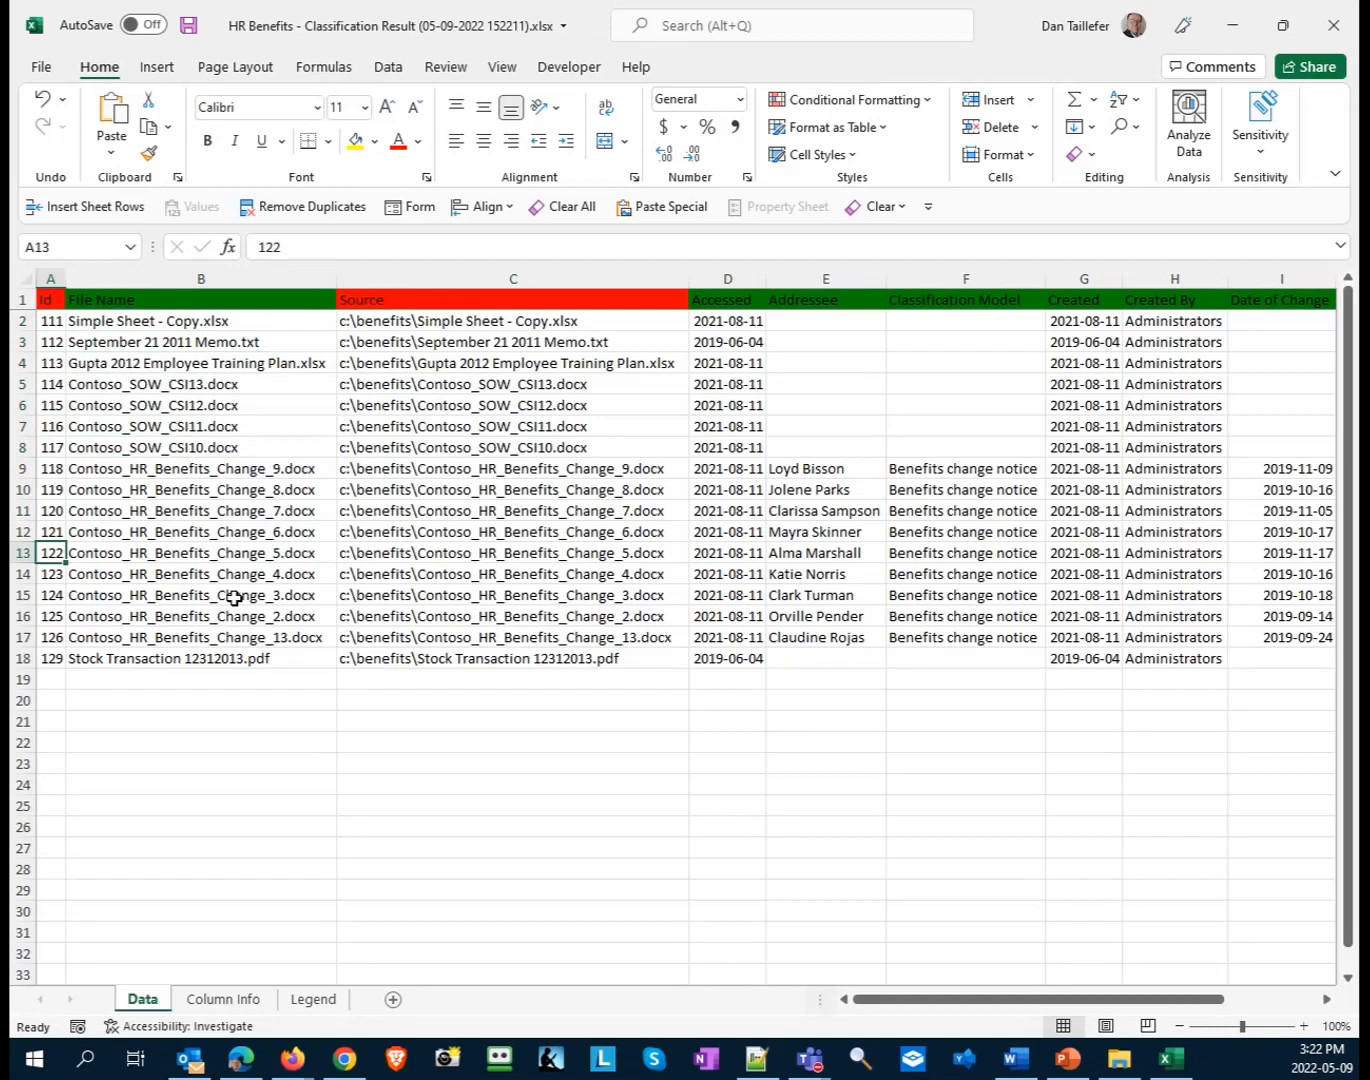
{"action": "key", "text": "Up"}
{"action": "key", "text": "Up"}
{"action": "key", "text": "Up"}
{"action": "key", "text": "Up"}
{"action": "key", "text": "Up"}
{"action": "key", "text": "Up"}
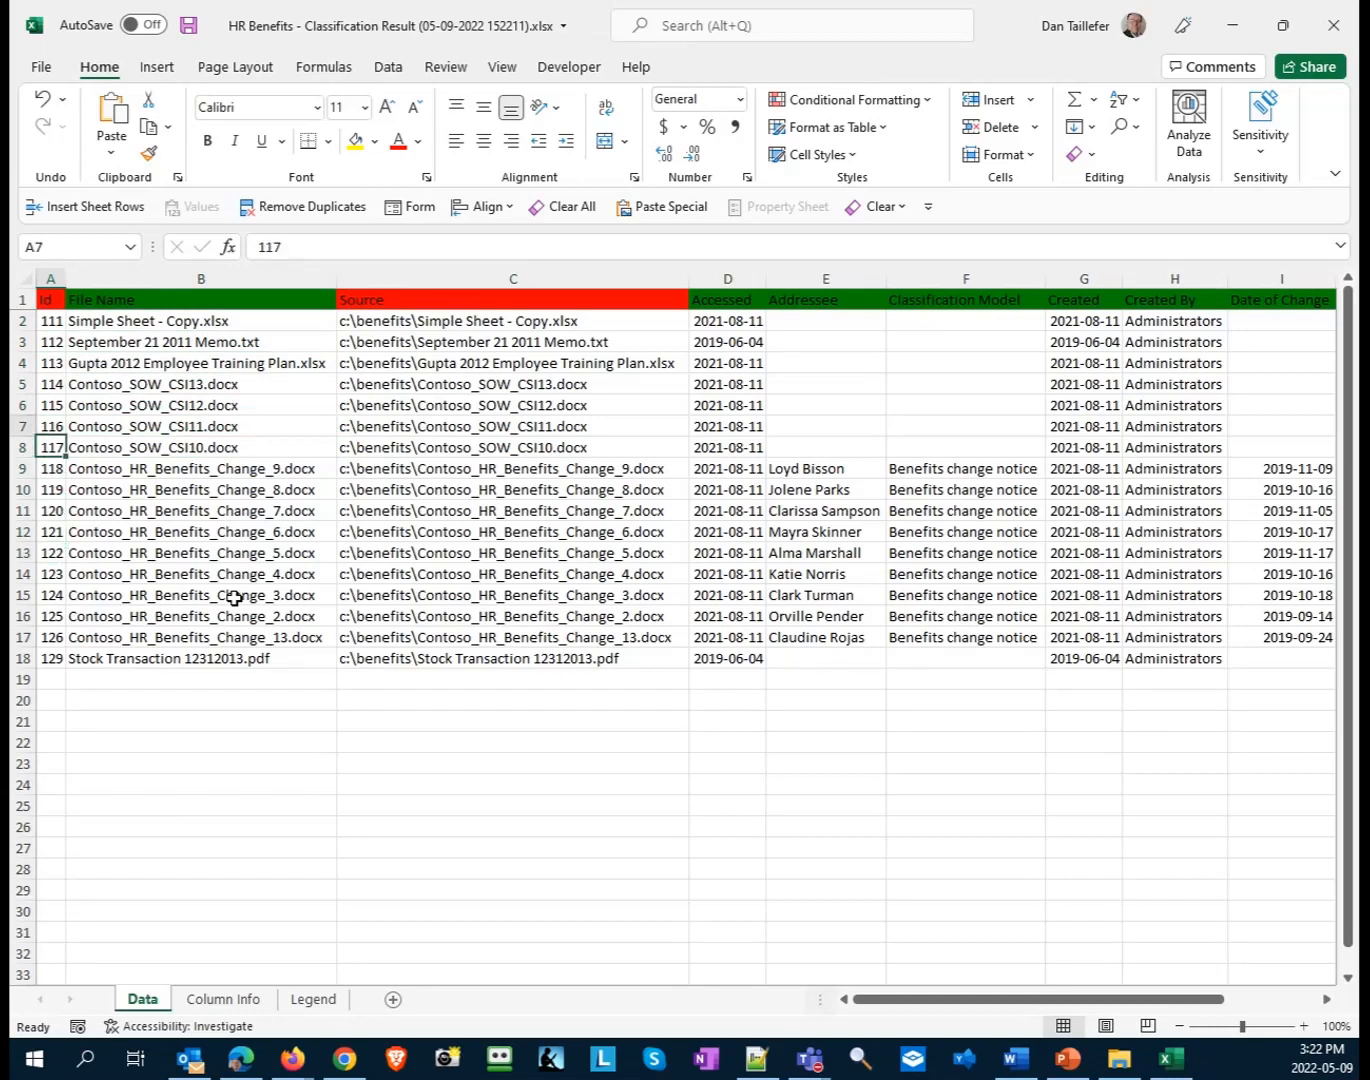
{"action": "key", "text": "Down"}
{"action": "key", "text": "Down"}
{"action": "key", "text": "Right"}
{"action": "key", "text": "Right"}
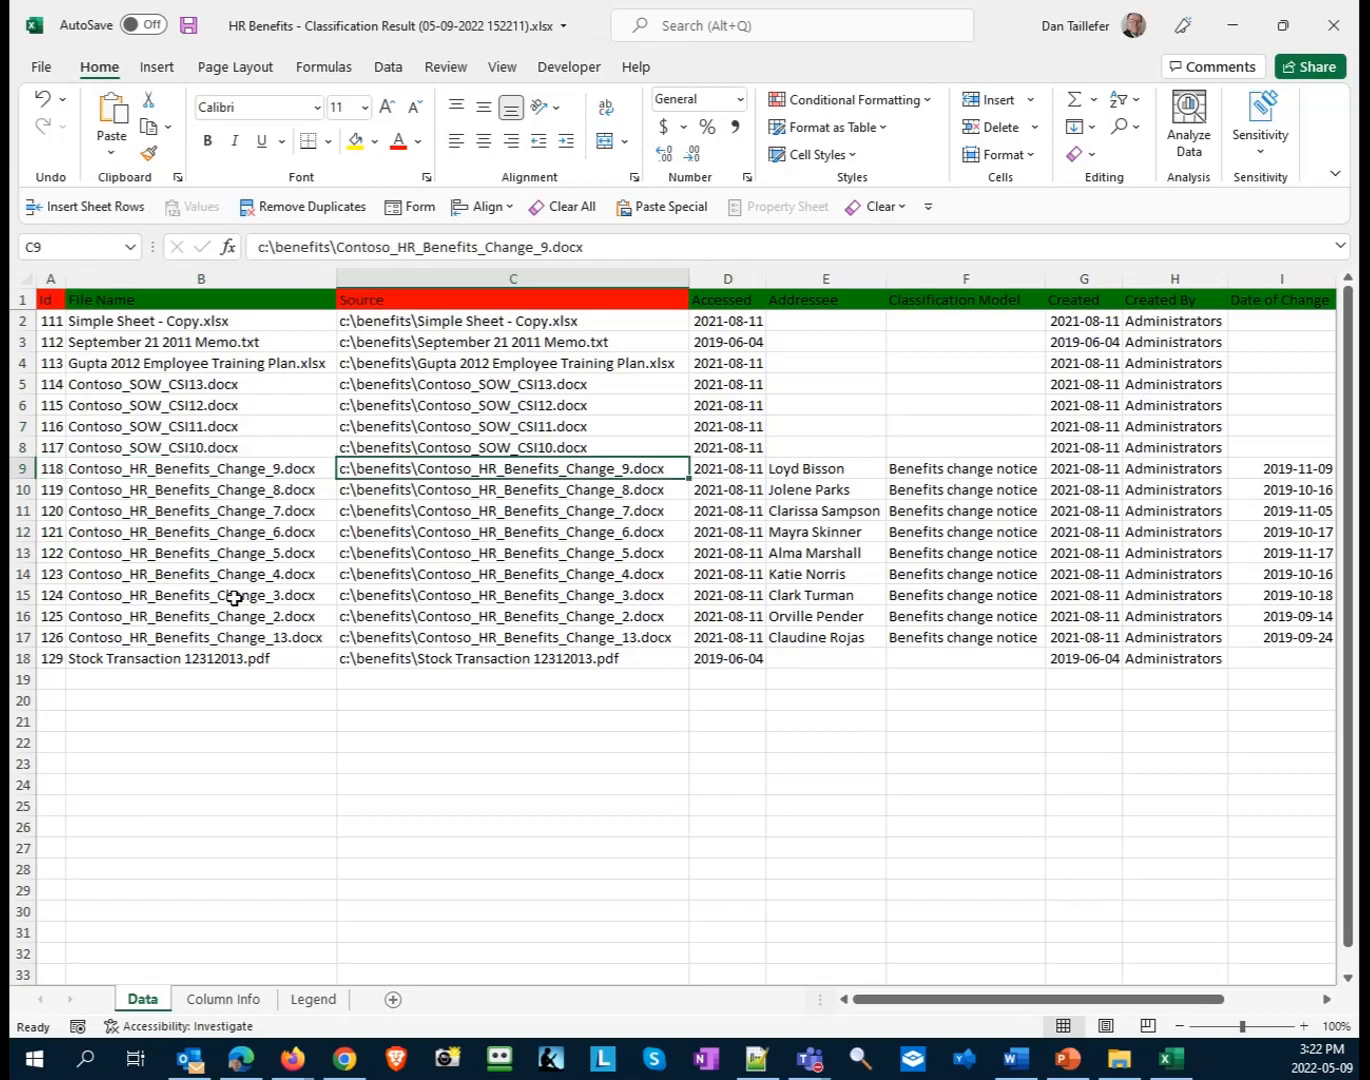
{"action": "key", "text": "Down"}
{"action": "key", "text": "Down"}
{"action": "key", "text": "Down"}
{"action": "key", "text": "Down"}
{"action": "key", "text": "Down"}
{"action": "key", "text": "Down"}
{"action": "key", "text": "Down"}
{"action": "key", "text": "Down"}
- Change the file name in B17 to ARCHIVE_Contoso_HR_Benefits_Change_13.docx, then save and close the workbook
{"action": "left_click", "coordinate": [180, 637]}
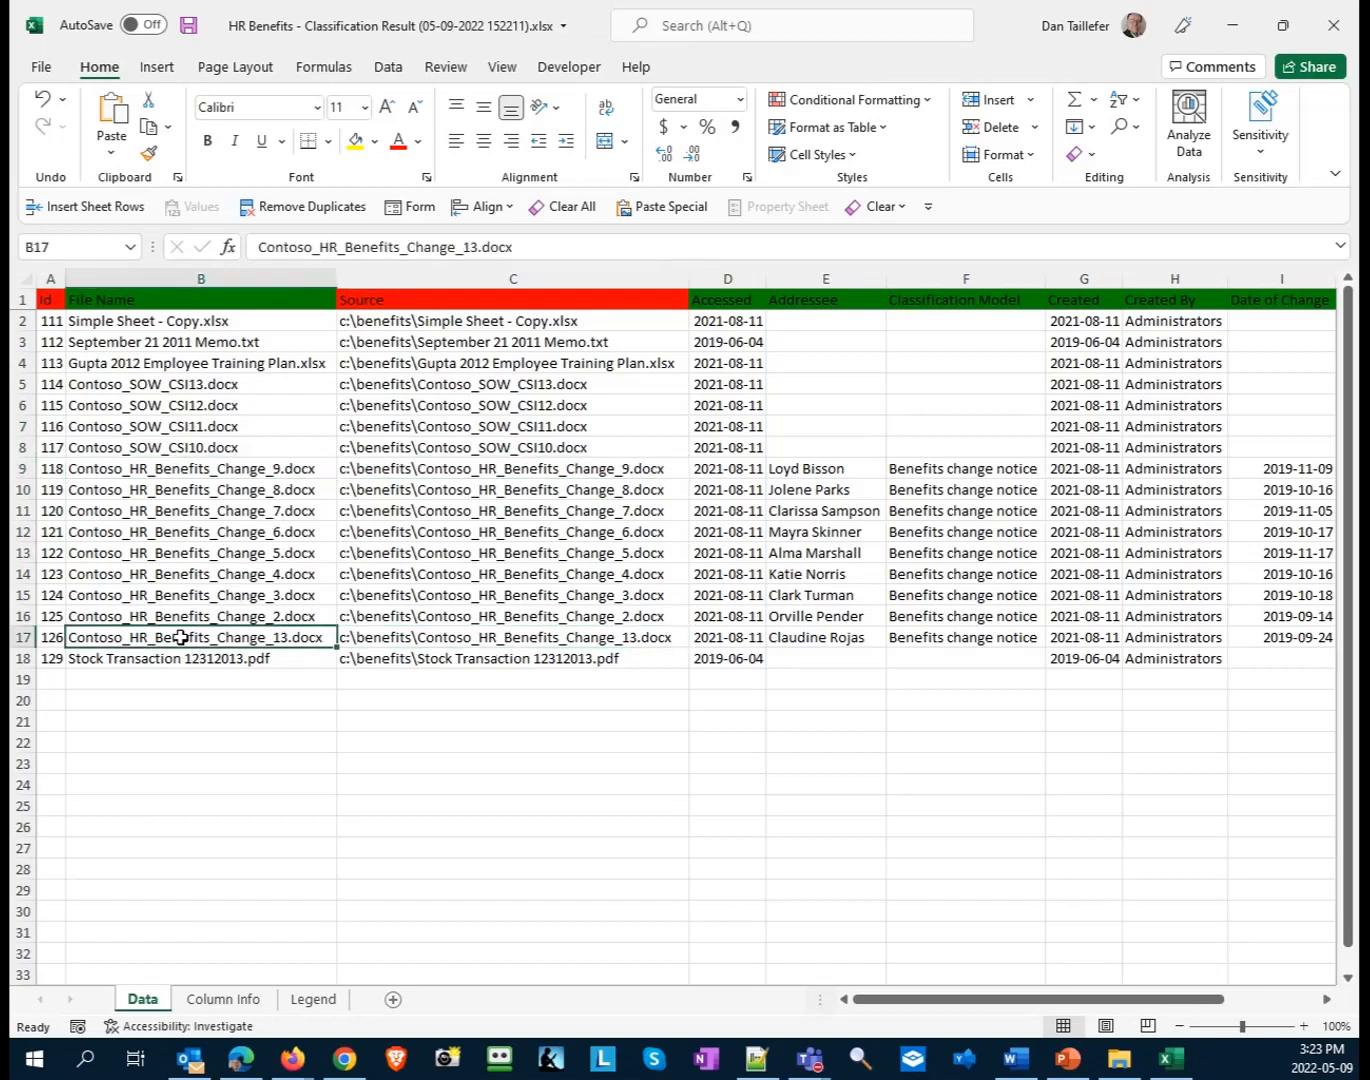
{"action": "left_click", "coordinate": [263, 250]}
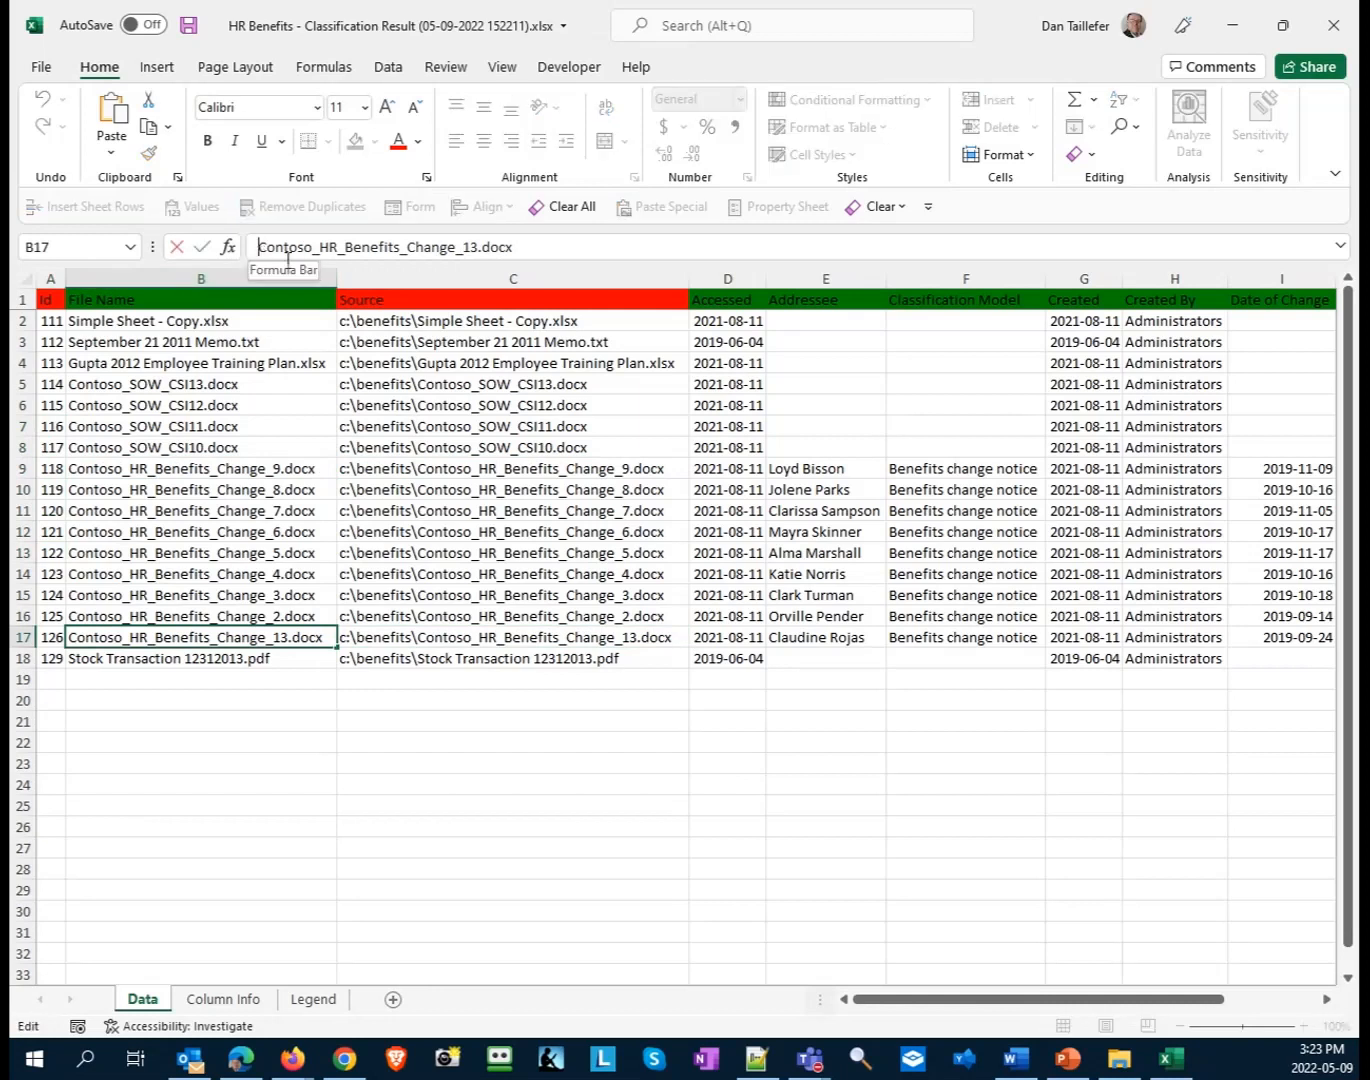
{"action": "type", "text": "ARCHIVE_"}
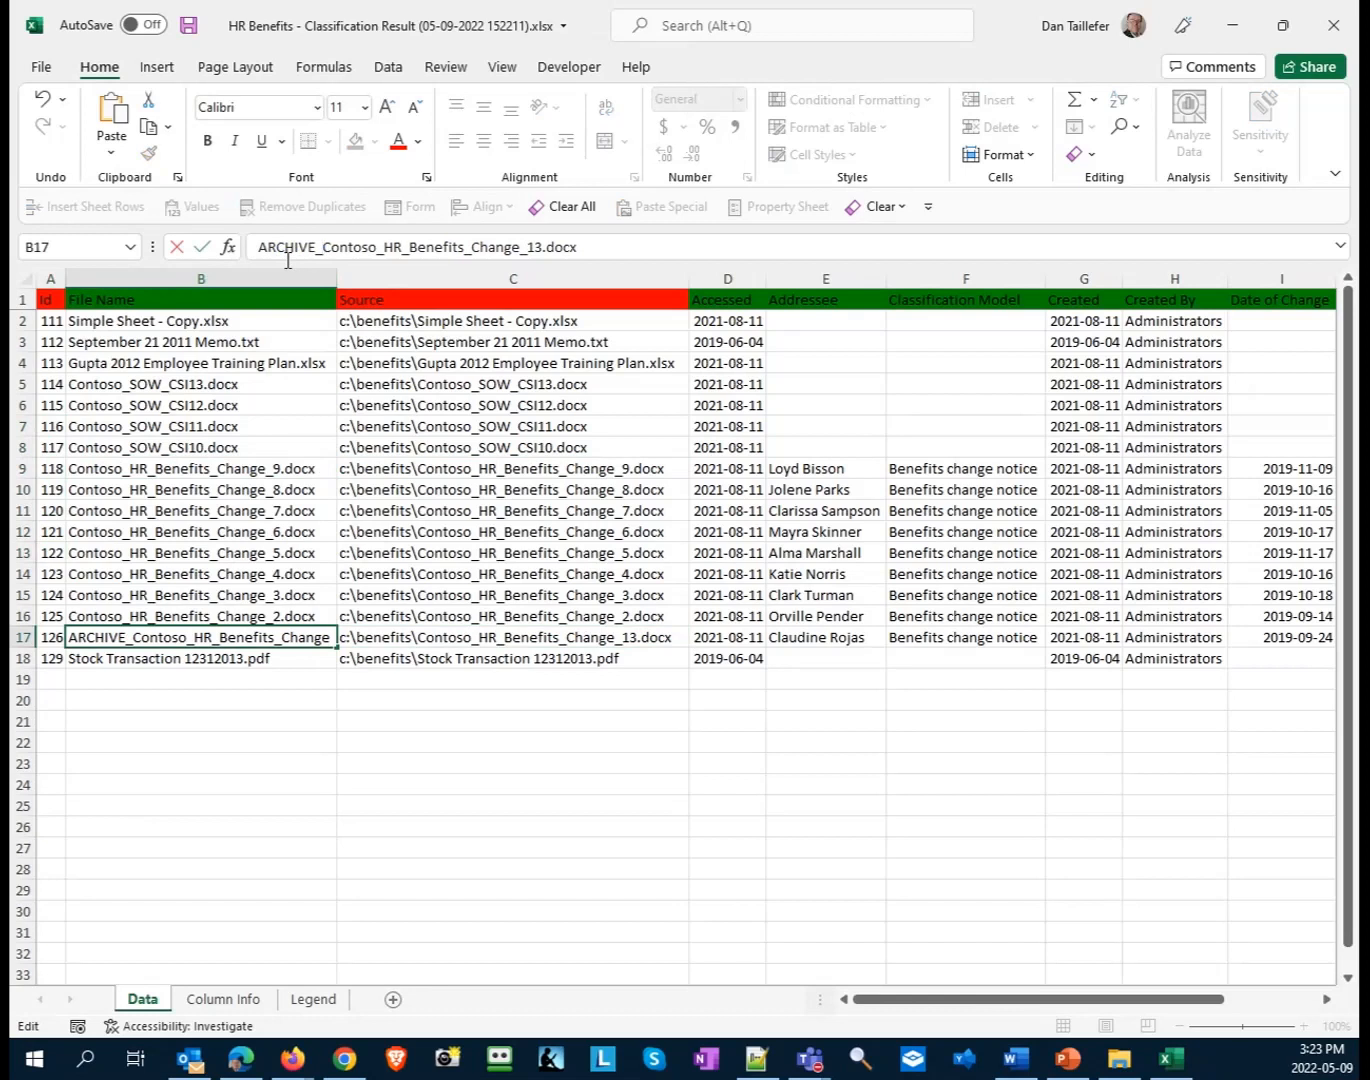
{"action": "left_click", "coordinate": [203, 31]}
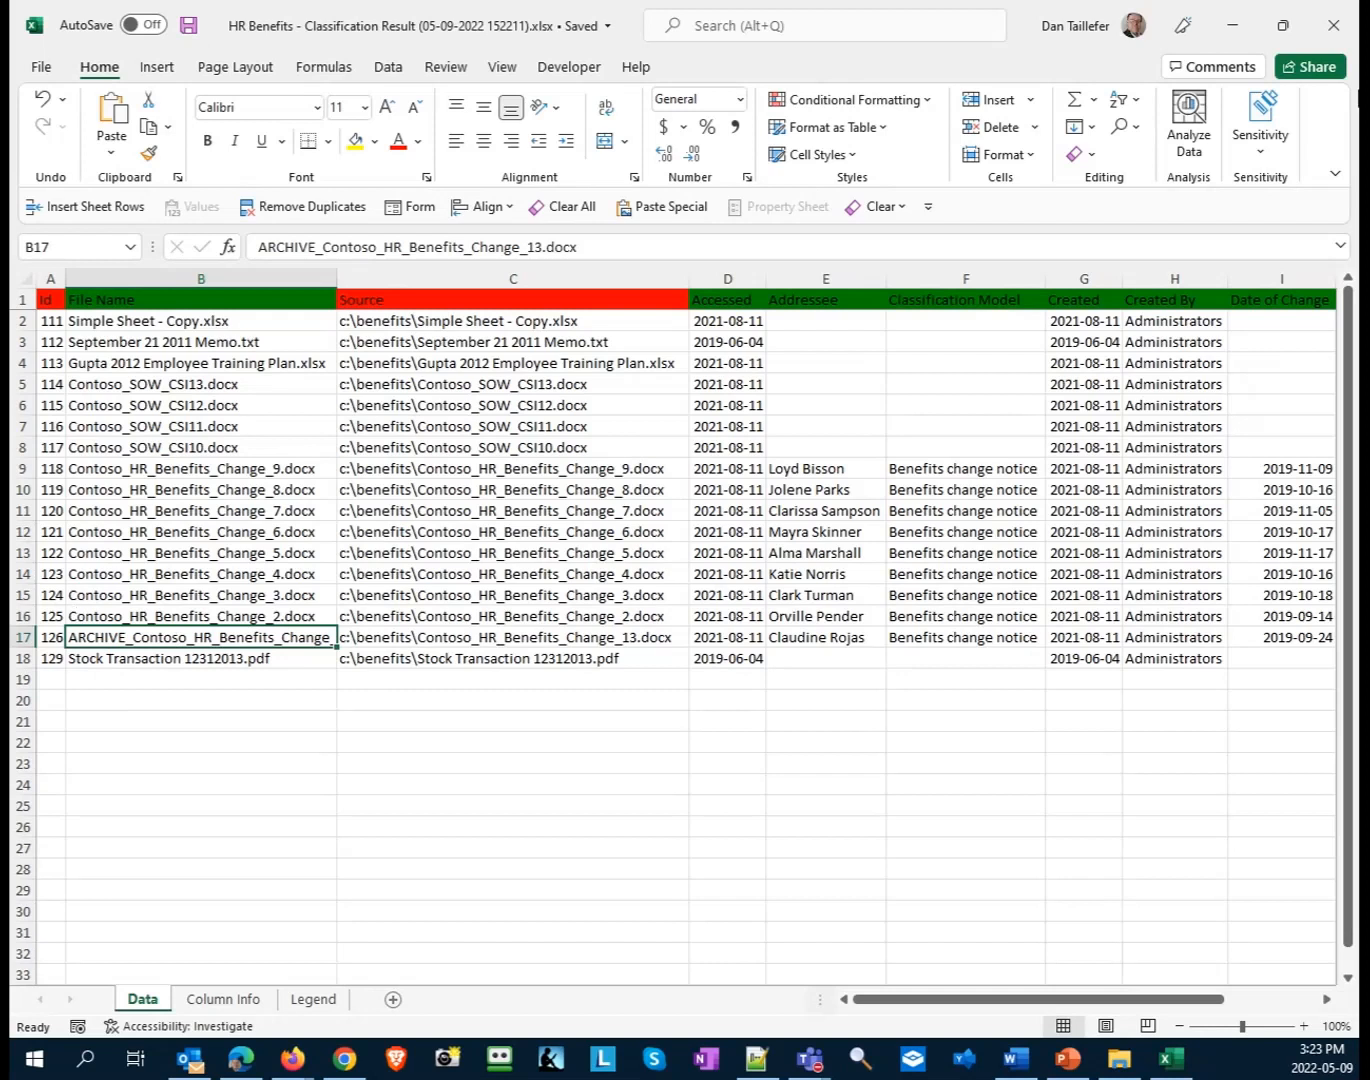
{"action": "left_click", "coordinate": [1332, 24]}
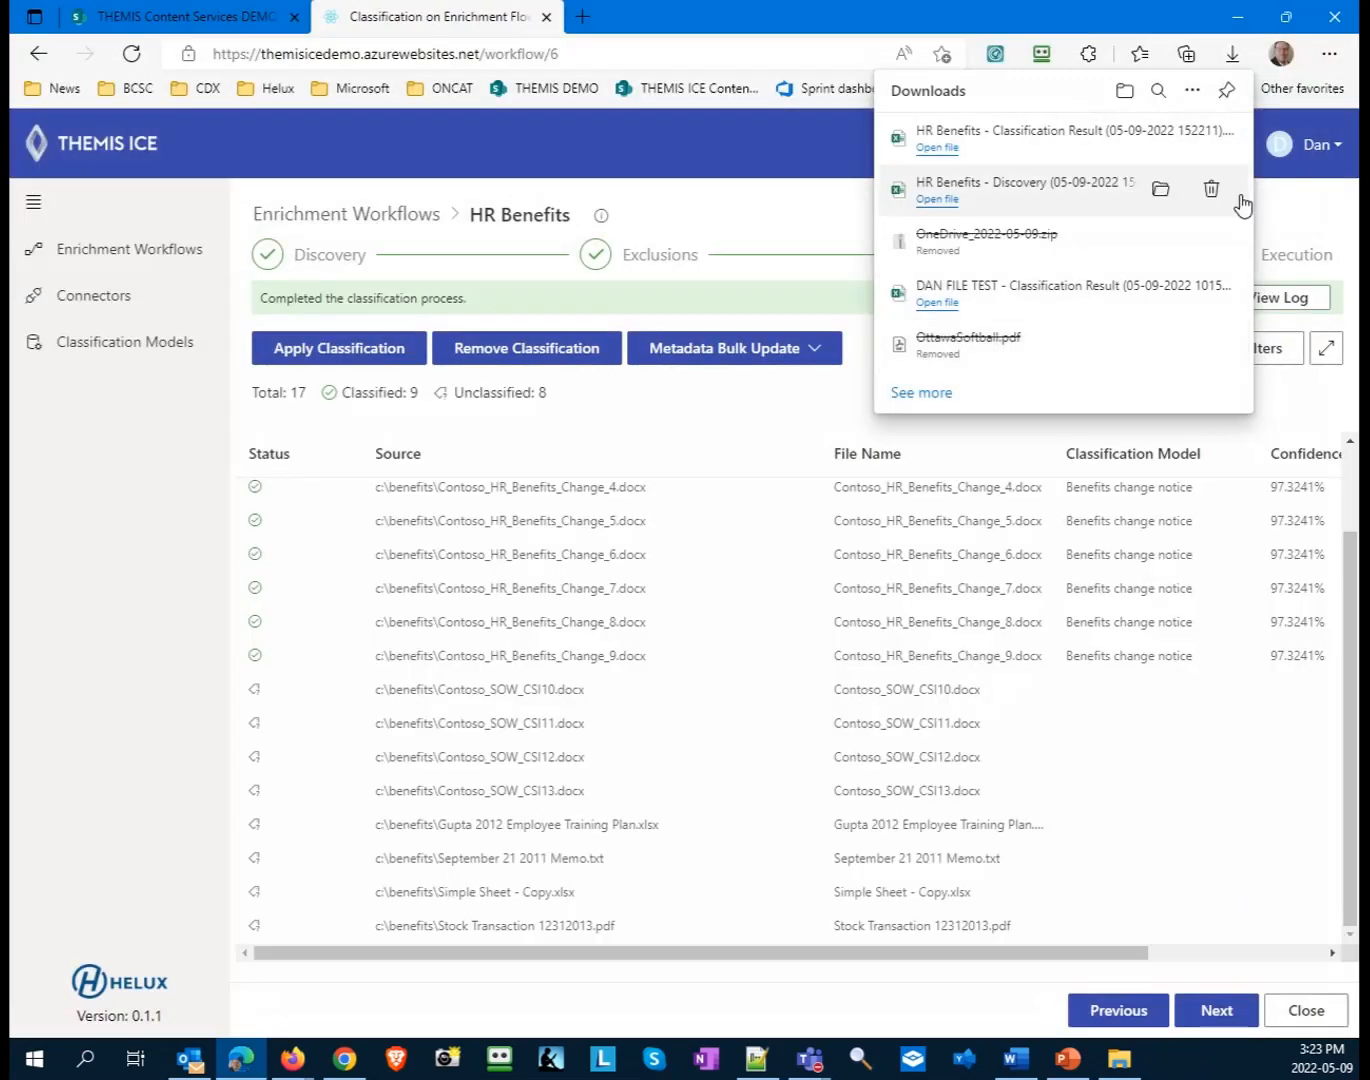
{"action": "left_click", "coordinate": [1311, 260]}
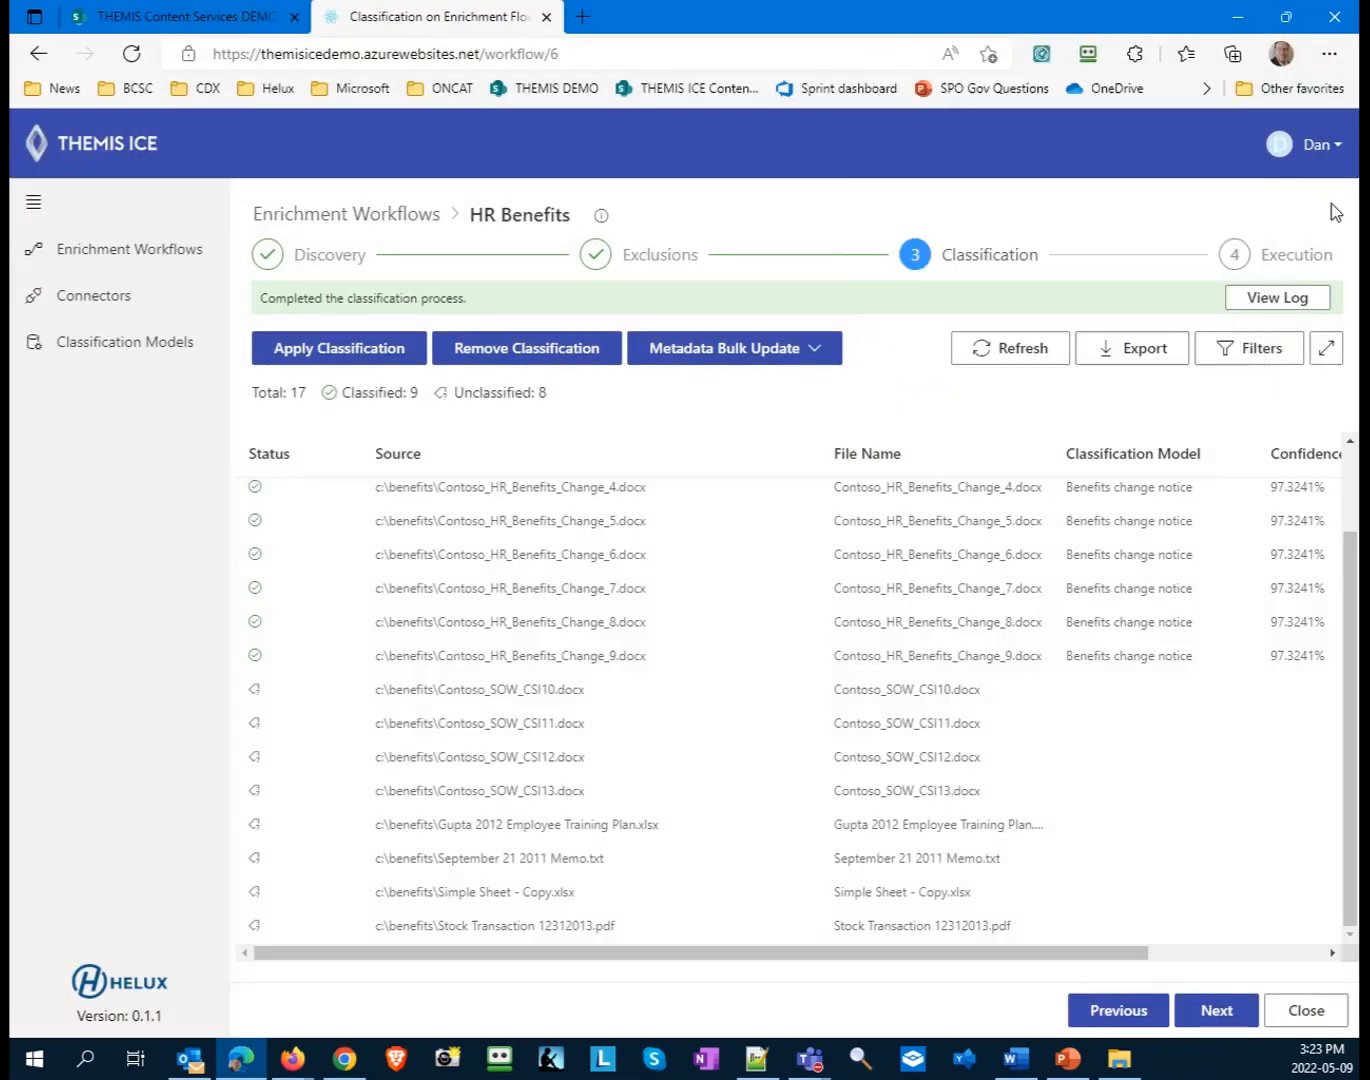
{"action": "left_click", "coordinate": [804, 358]}
{"action": "left_click", "coordinate": [746, 425]}
{"action": "left_click", "coordinate": [965, 615]}
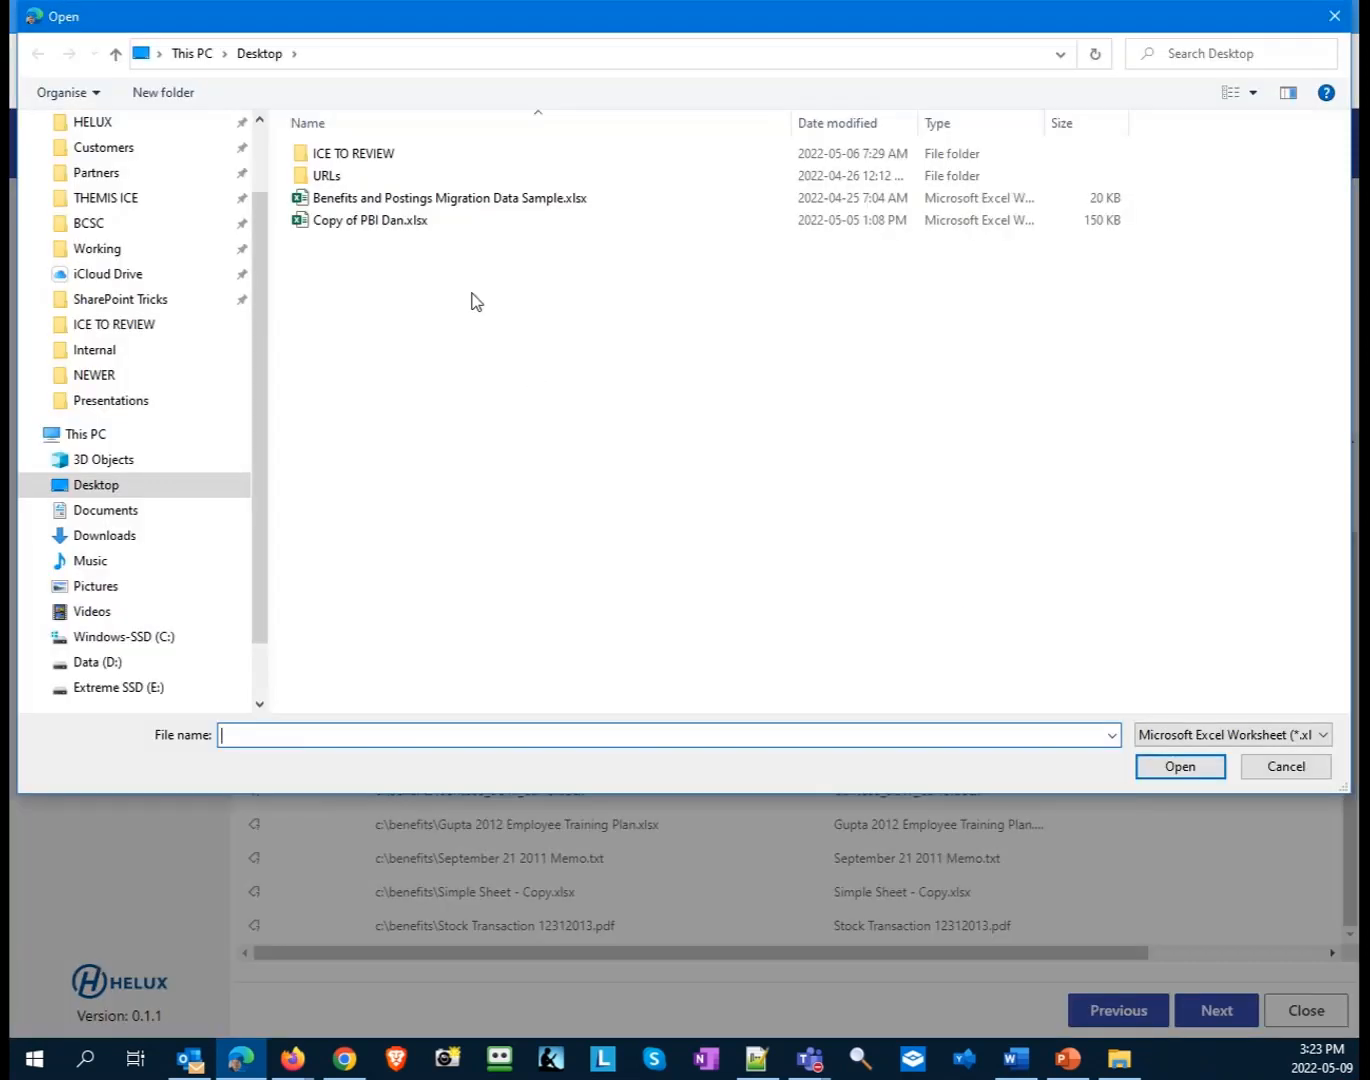
{"action": "scroll", "coordinate": [206, 300], "scroll_direction": "up", "scroll_amount": 2}
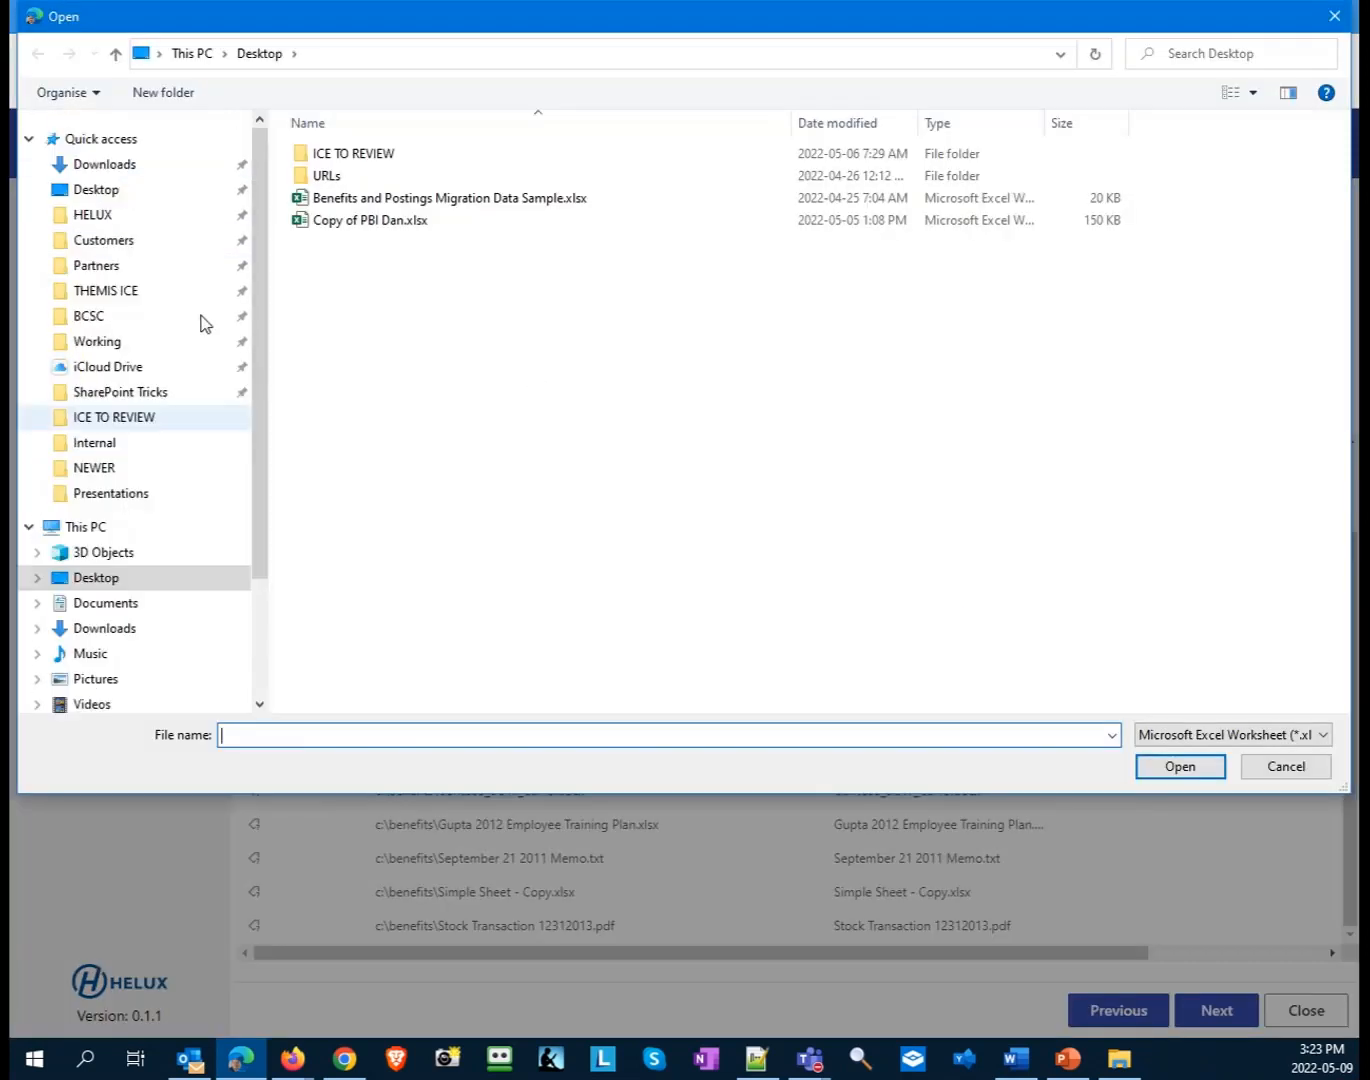
{"action": "left_click", "coordinate": [129, 168]}
{"action": "left_click", "coordinate": [375, 184]}
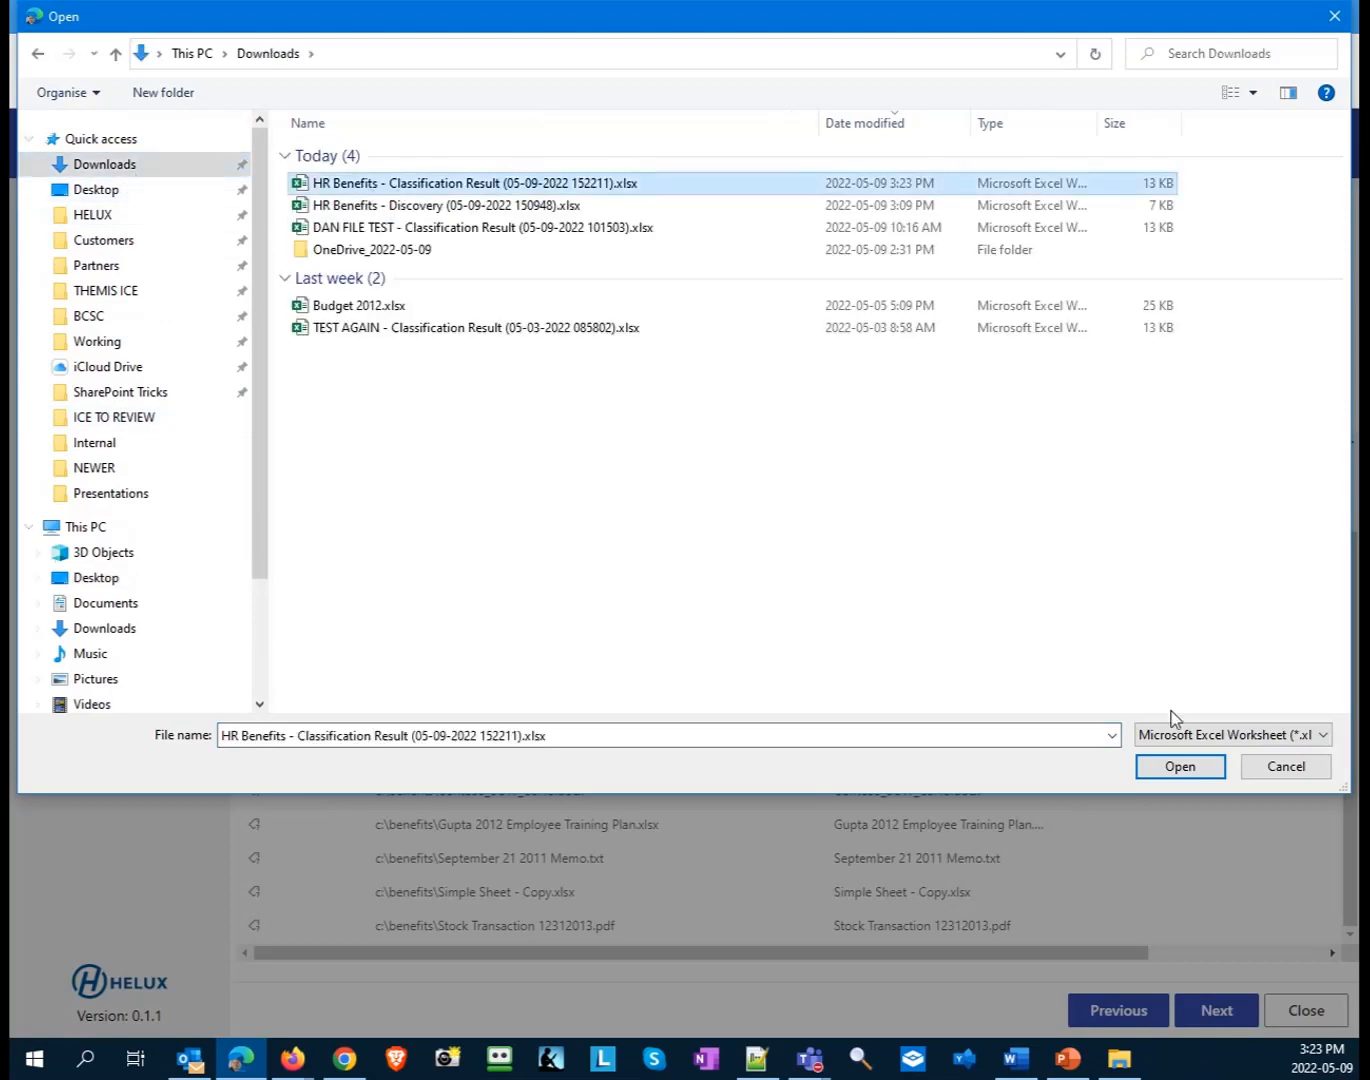
{"action": "left_click", "coordinate": [1180, 766]}
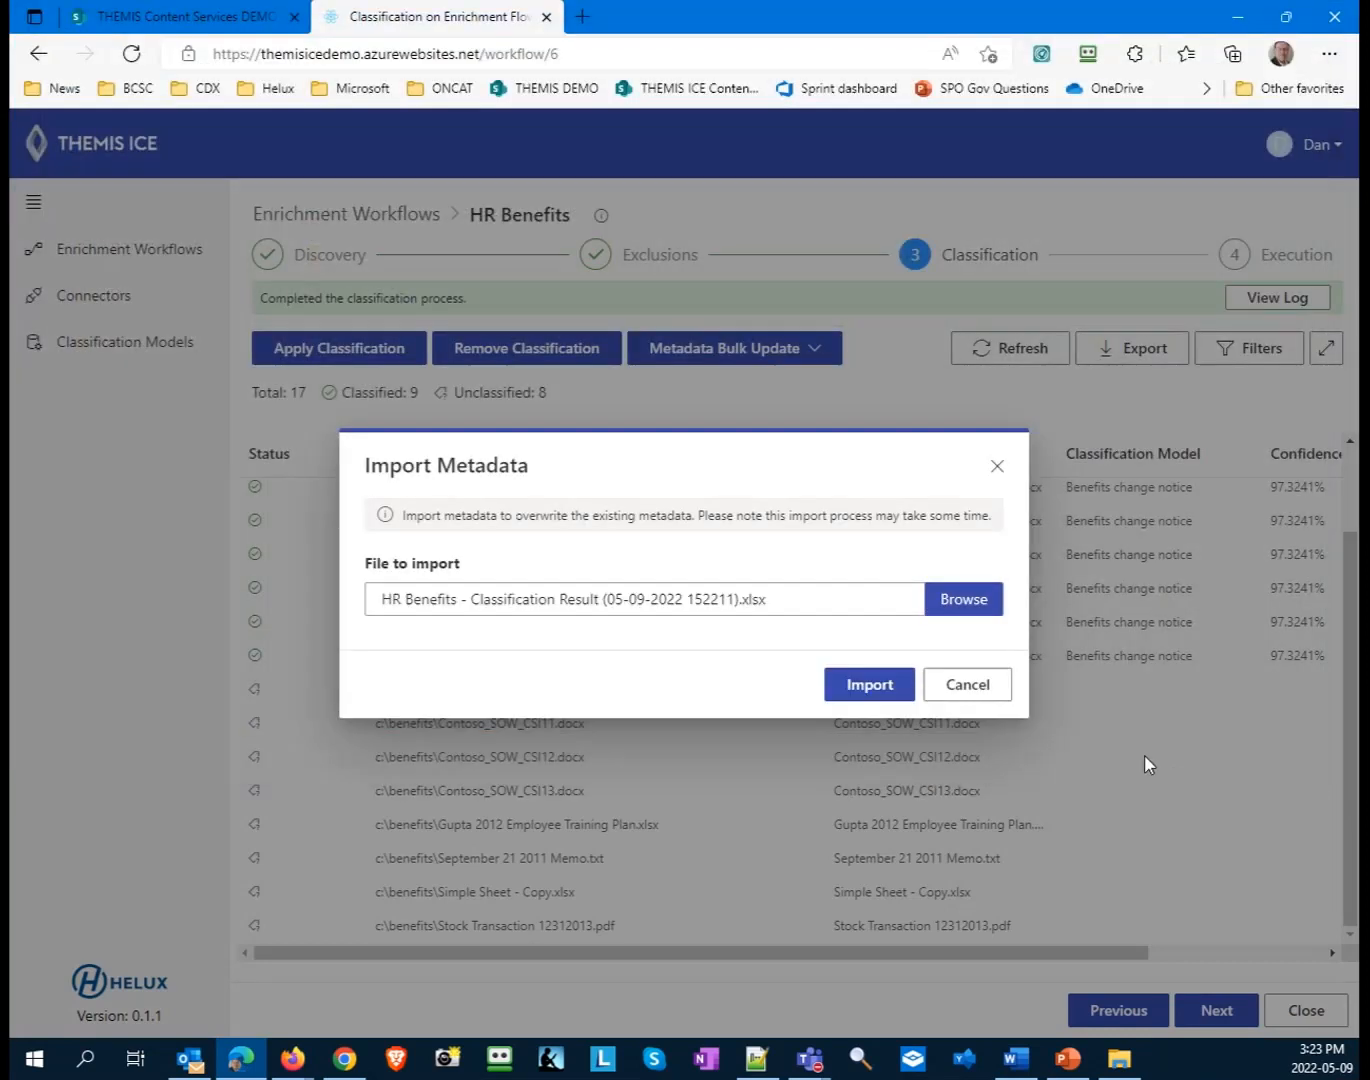
{"action": "left_click", "coordinate": [861, 684]}
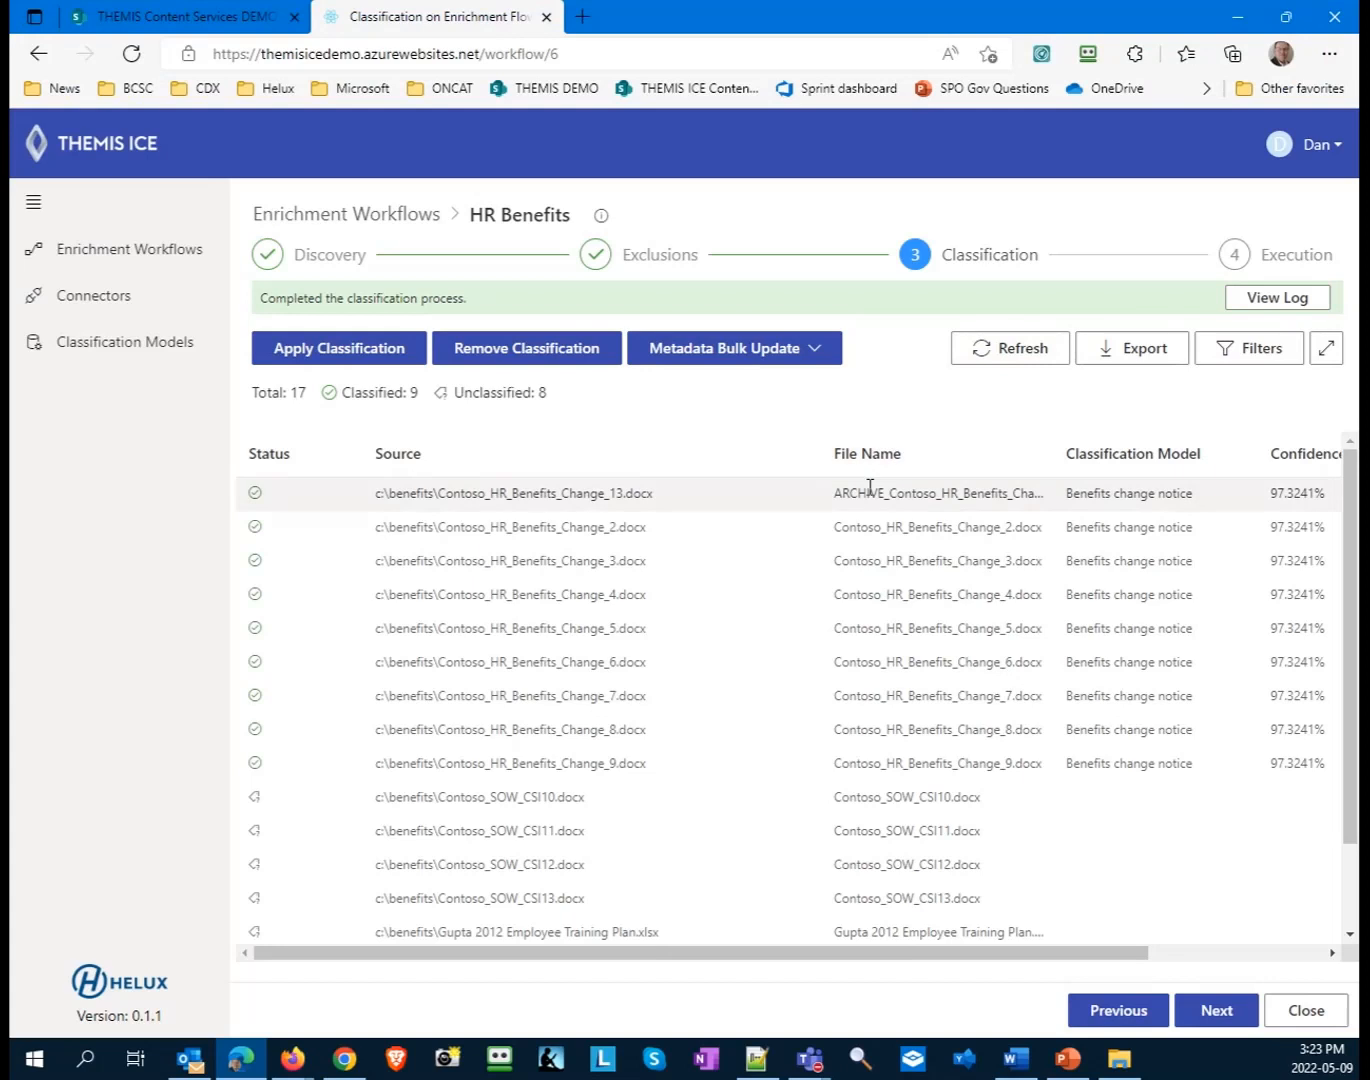
- Open the details of the renamed ARCHIVE_Contoso_HR_Benefits_Change_13.docx file to view its metadata
{"action": "left_click_drag", "start_coordinate": [761, 954], "coordinate": [933, 954]}
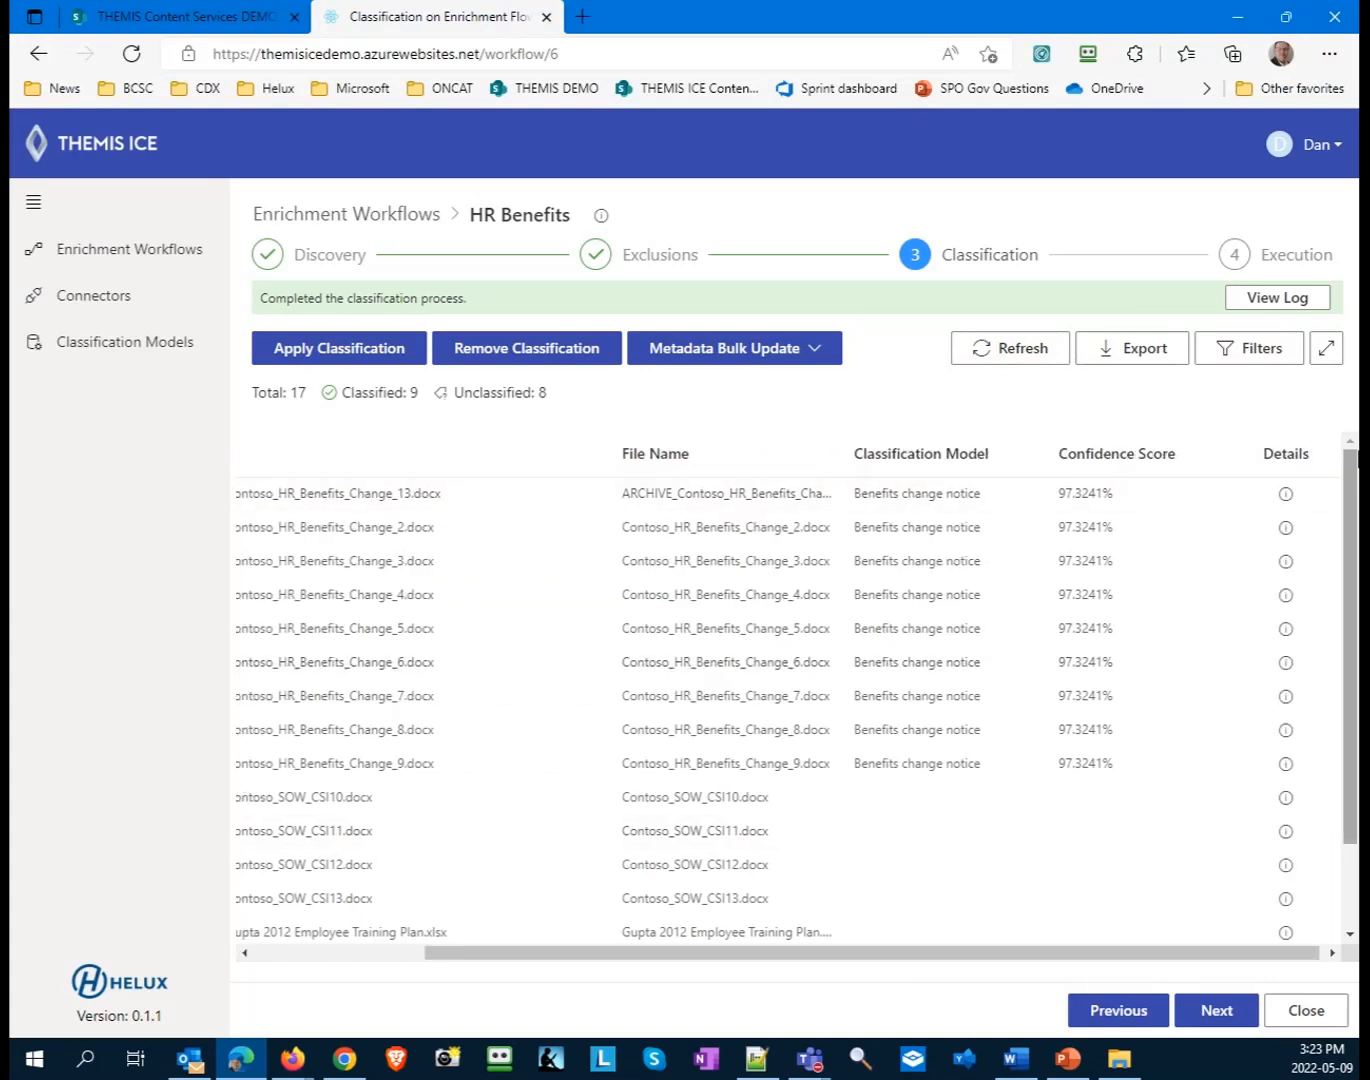
{"action": "left_click", "coordinate": [1285, 497]}
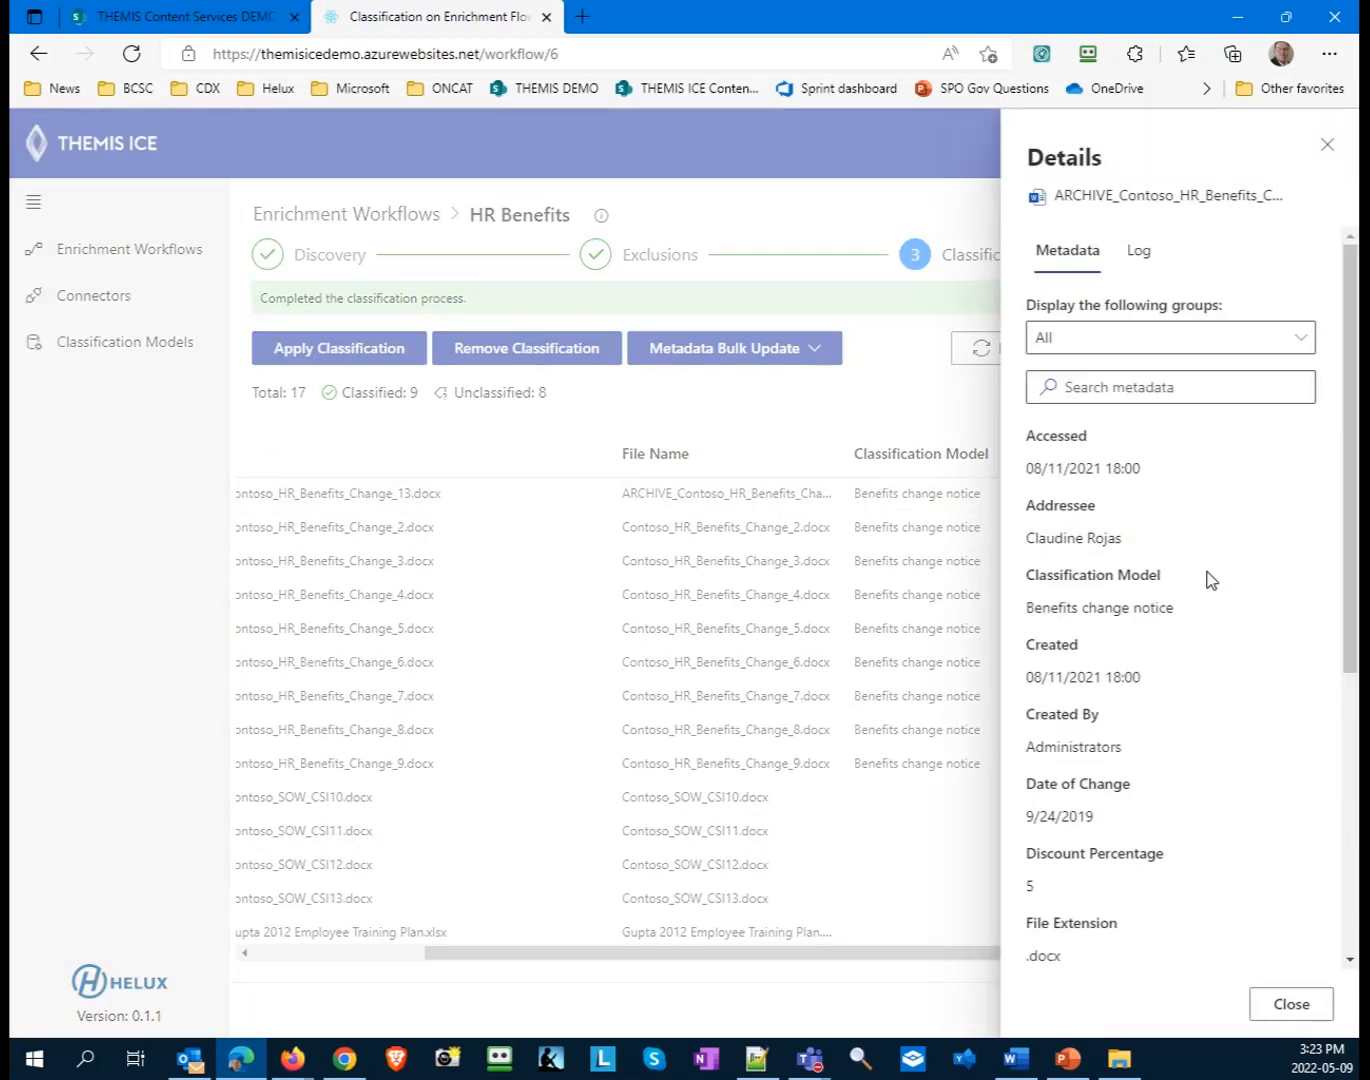
- Check the File Name value in the ARCHIVE_Contoso_HR_Benefits_Change_13.docx metadata and close the details
{"action": "scroll", "coordinate": [1212, 581], "scroll_direction": "down", "scroll_amount": 3}
{"action": "left_click_drag", "start_coordinate": [1028, 692], "coordinate": [1086, 692]}
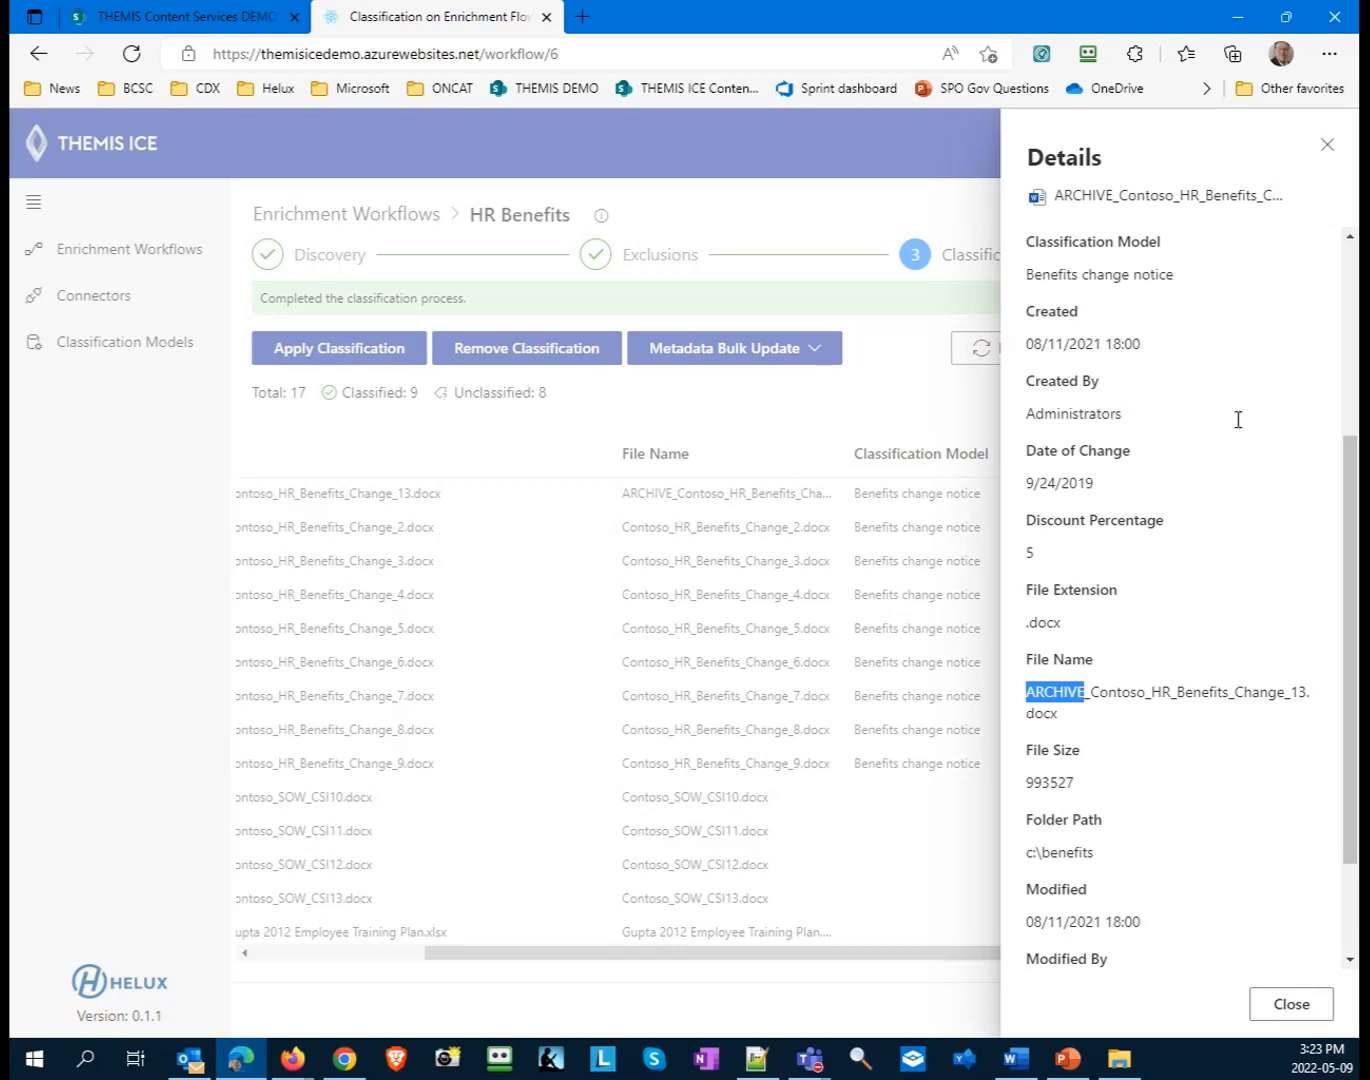
{"action": "left_click", "coordinate": [1327, 144]}
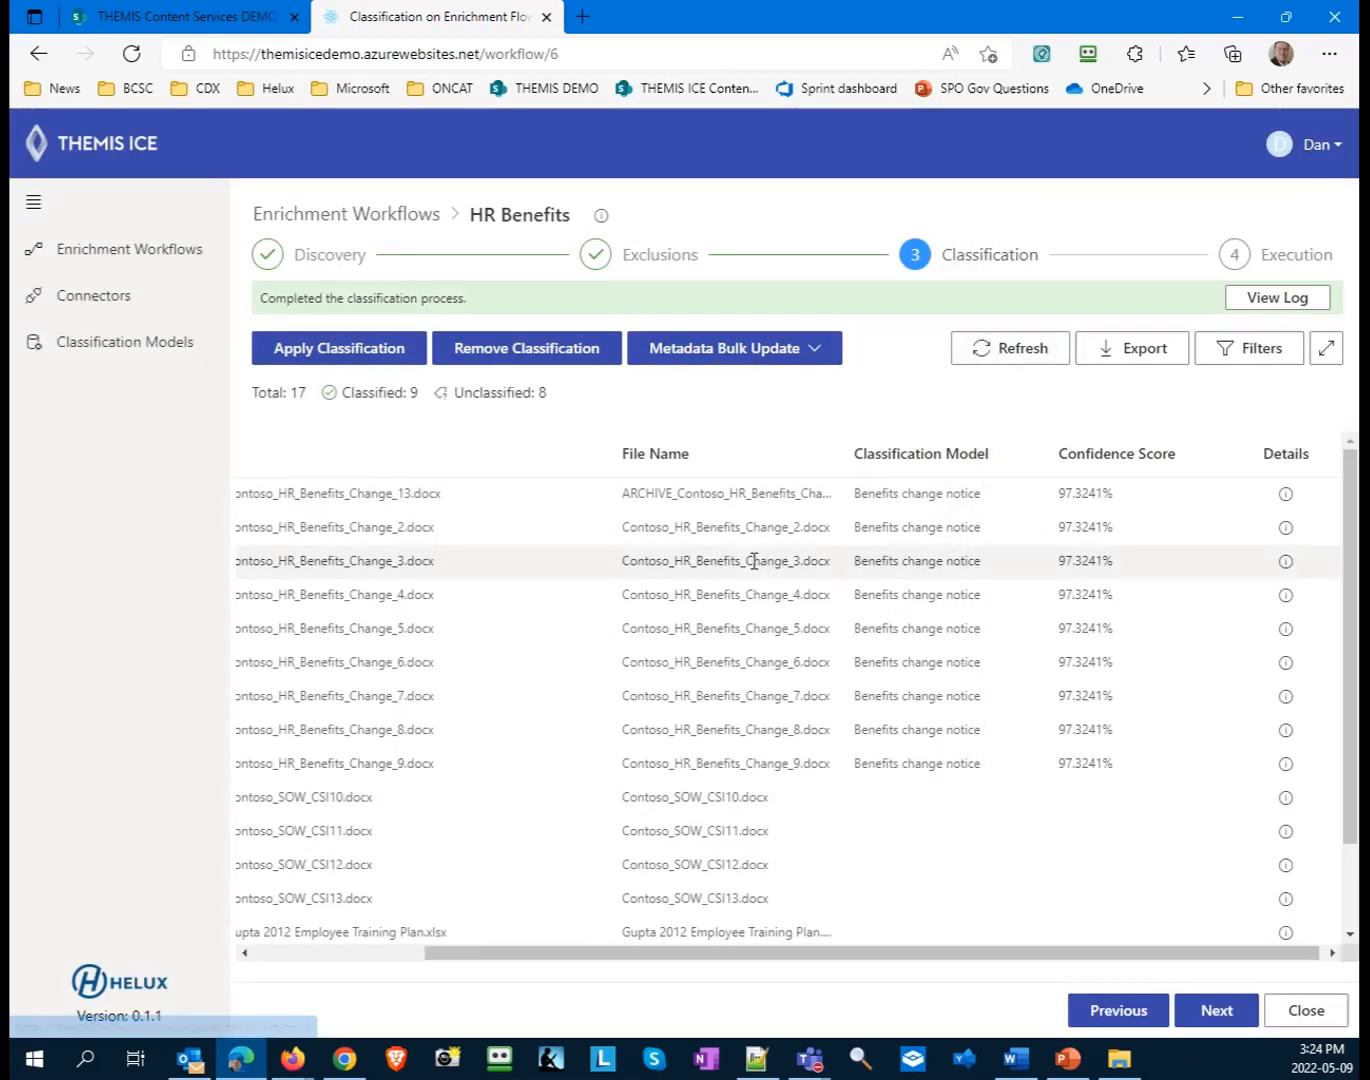
{"action": "left_click_drag", "start_coordinate": [628, 955], "coordinate": [379, 927]}
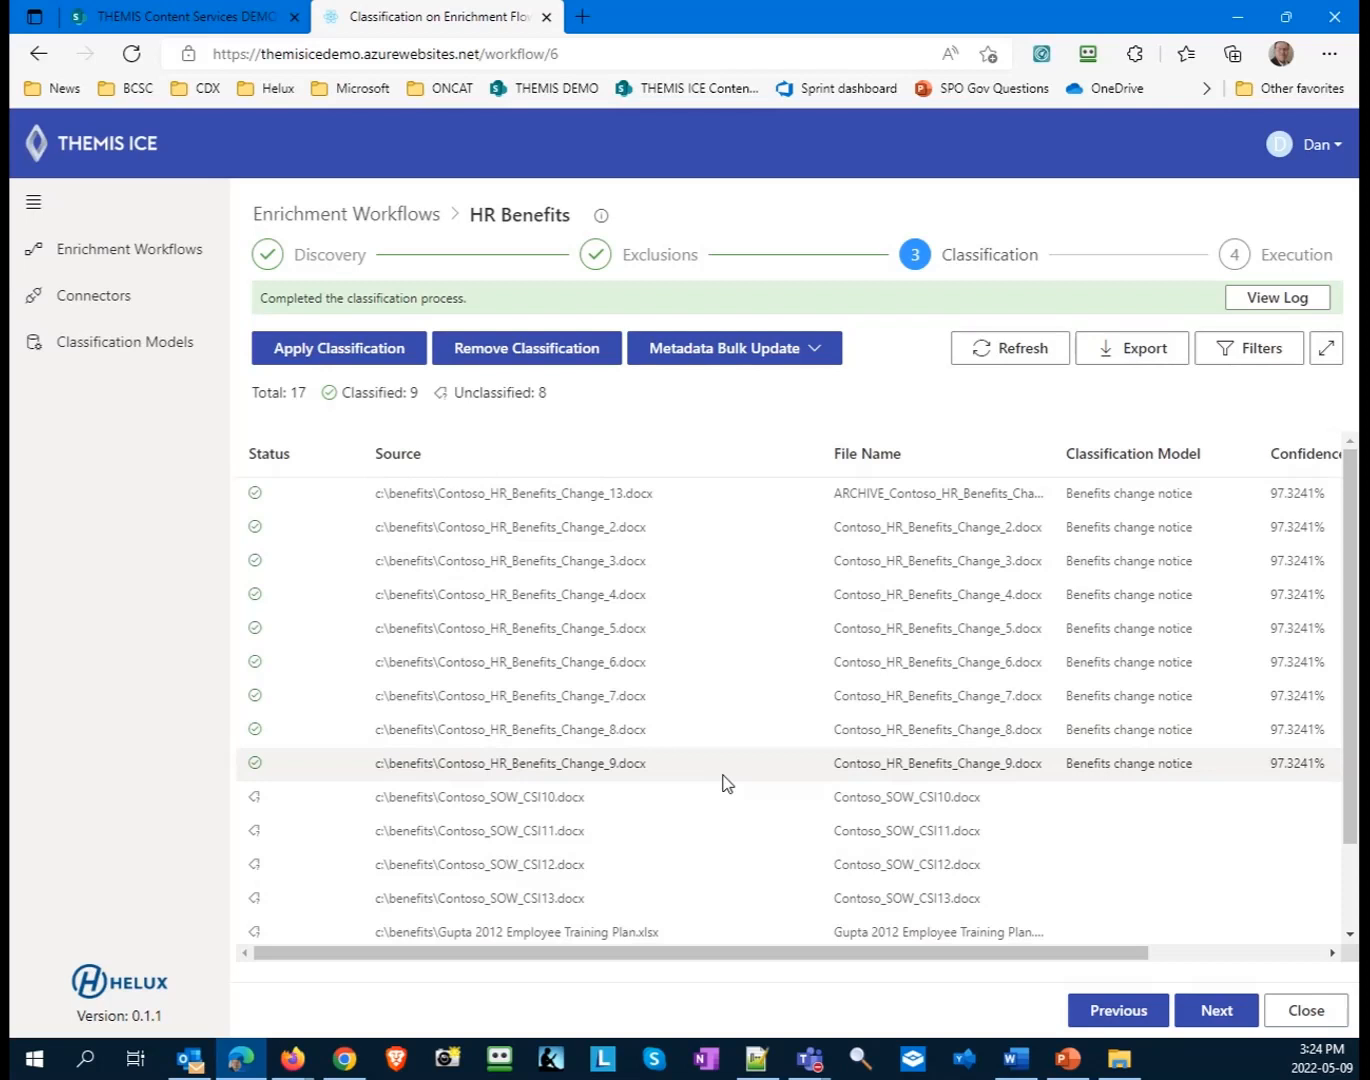
- Advance the workflow to the Execution stage and add an action rule named Benefits
{"action": "left_click", "coordinate": [1216, 1011]}
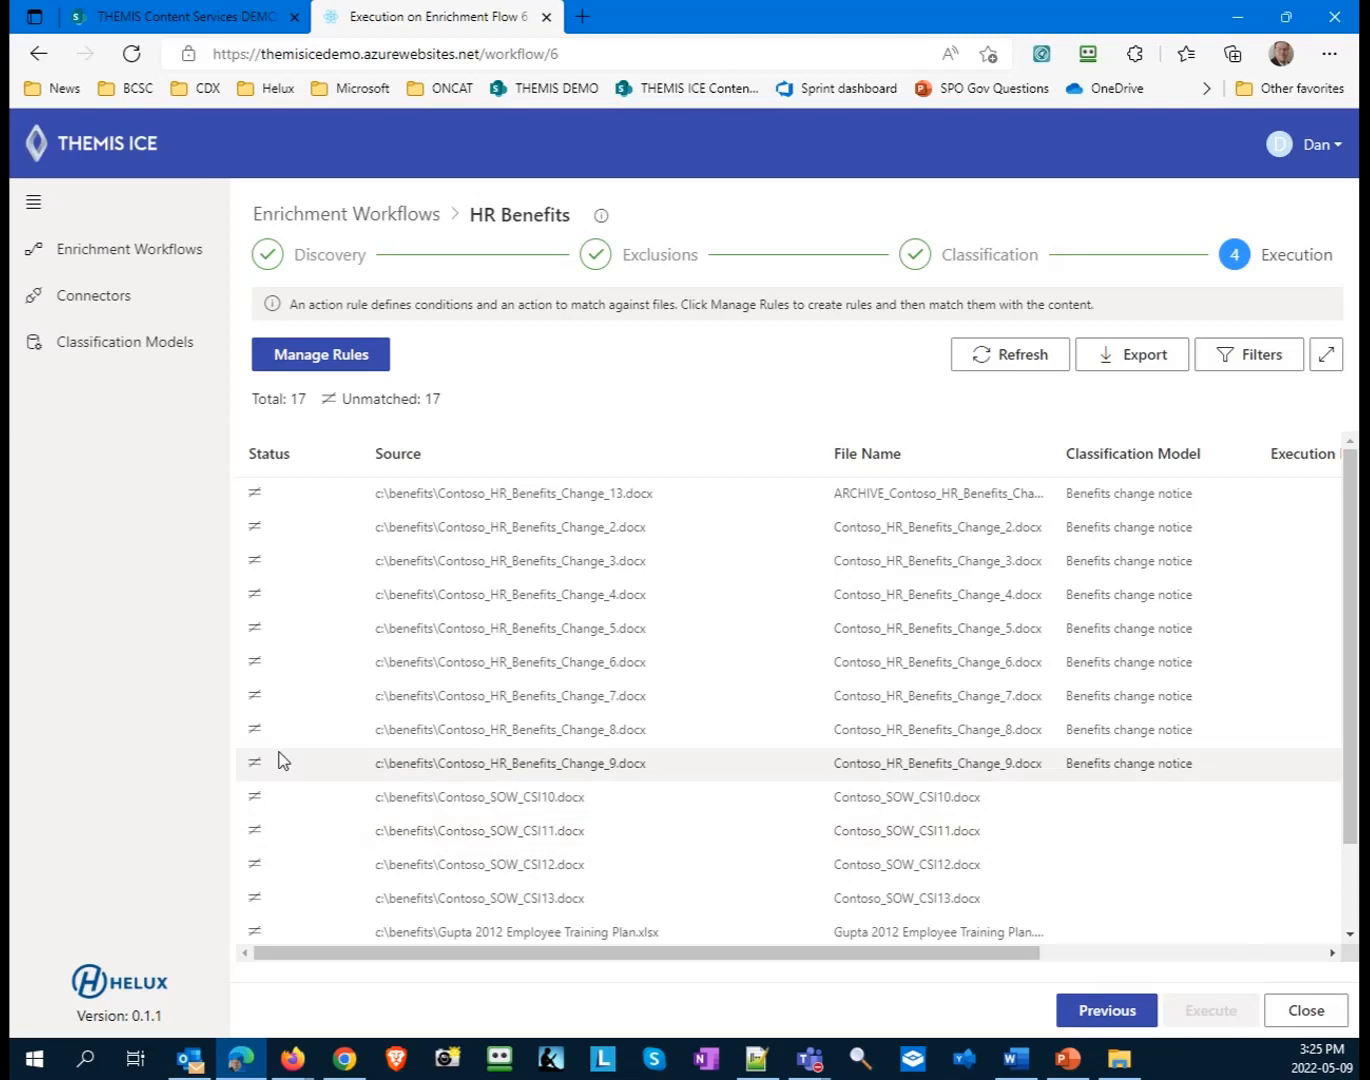
{"action": "left_click", "coordinate": [345, 363]}
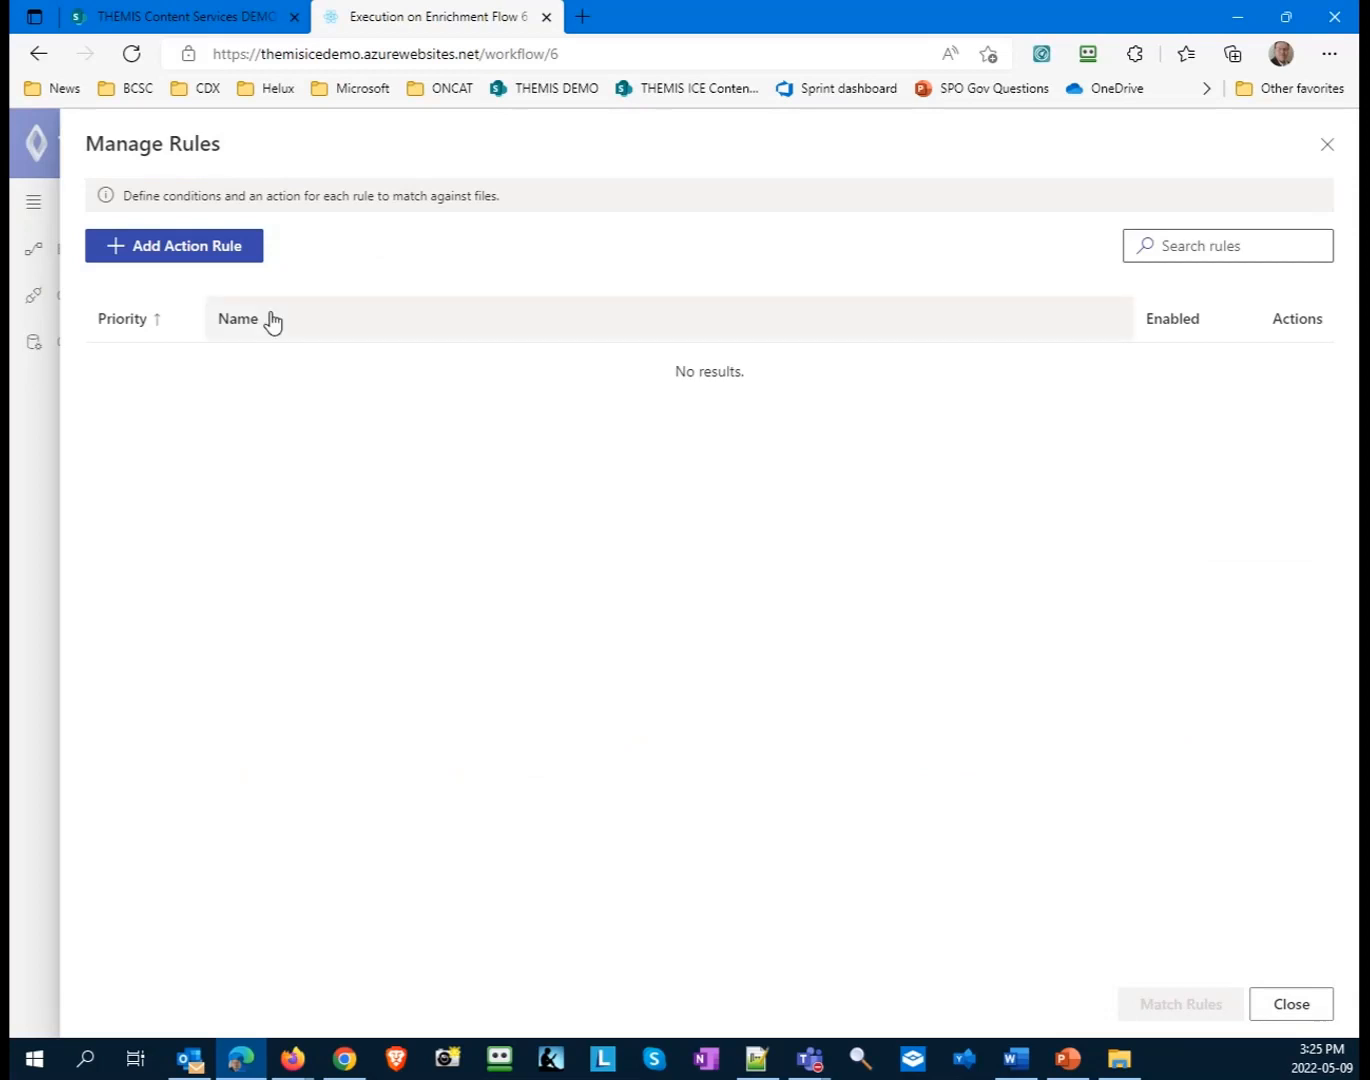
{"action": "left_click", "coordinate": [176, 261]}
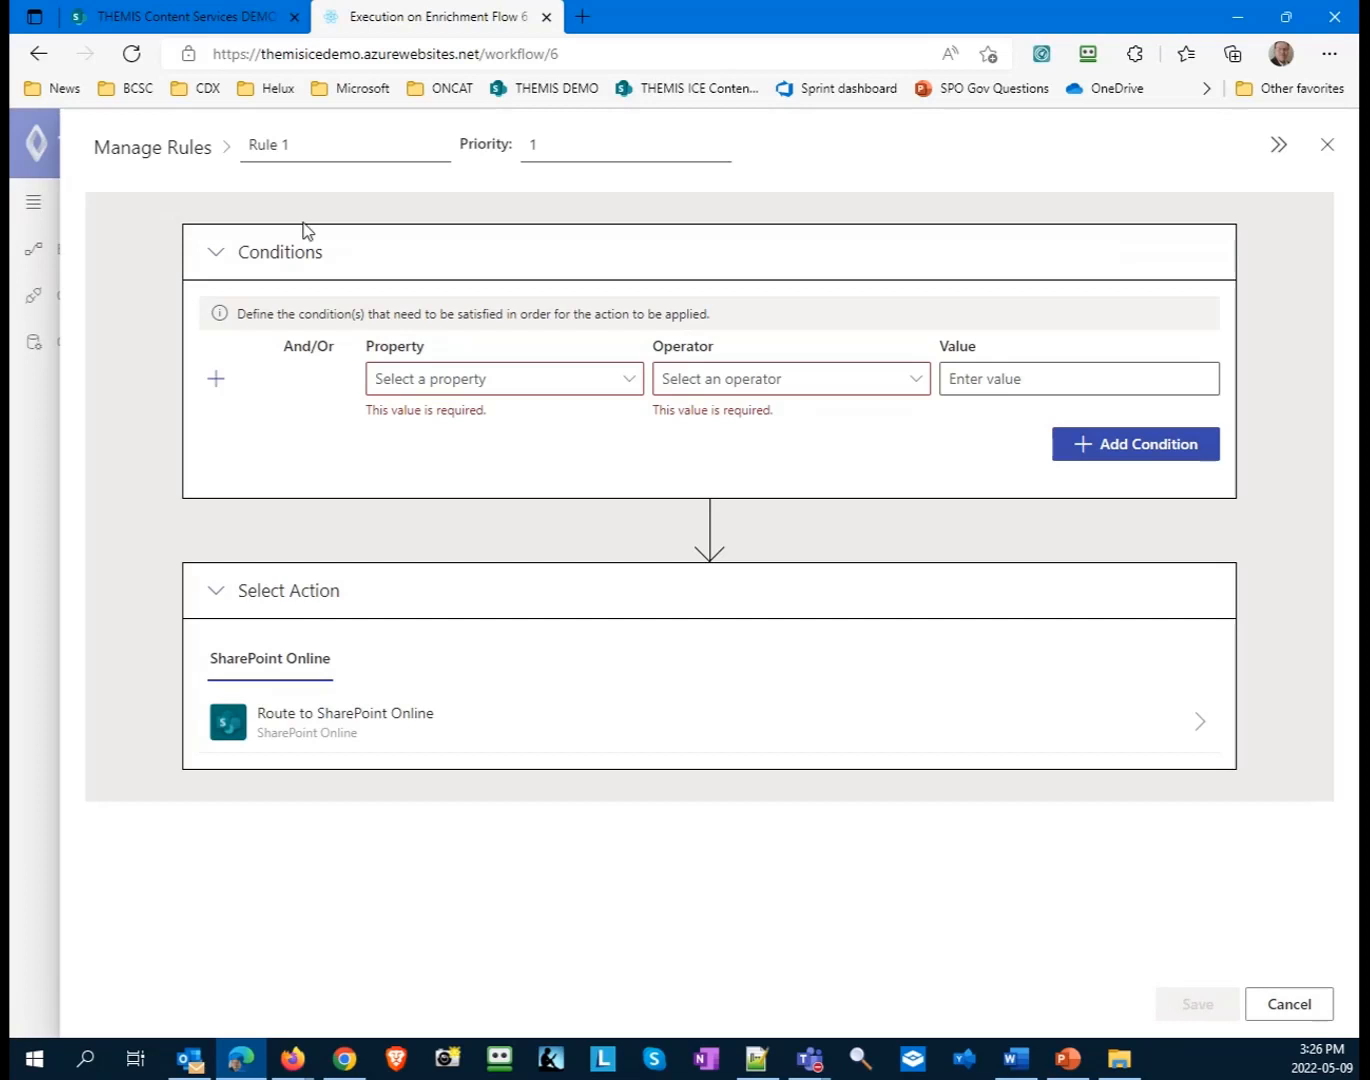
{"action": "left_click_drag", "start_coordinate": [296, 145], "coordinate": [219, 165]}
{"action": "type", "text": "Benefits"}
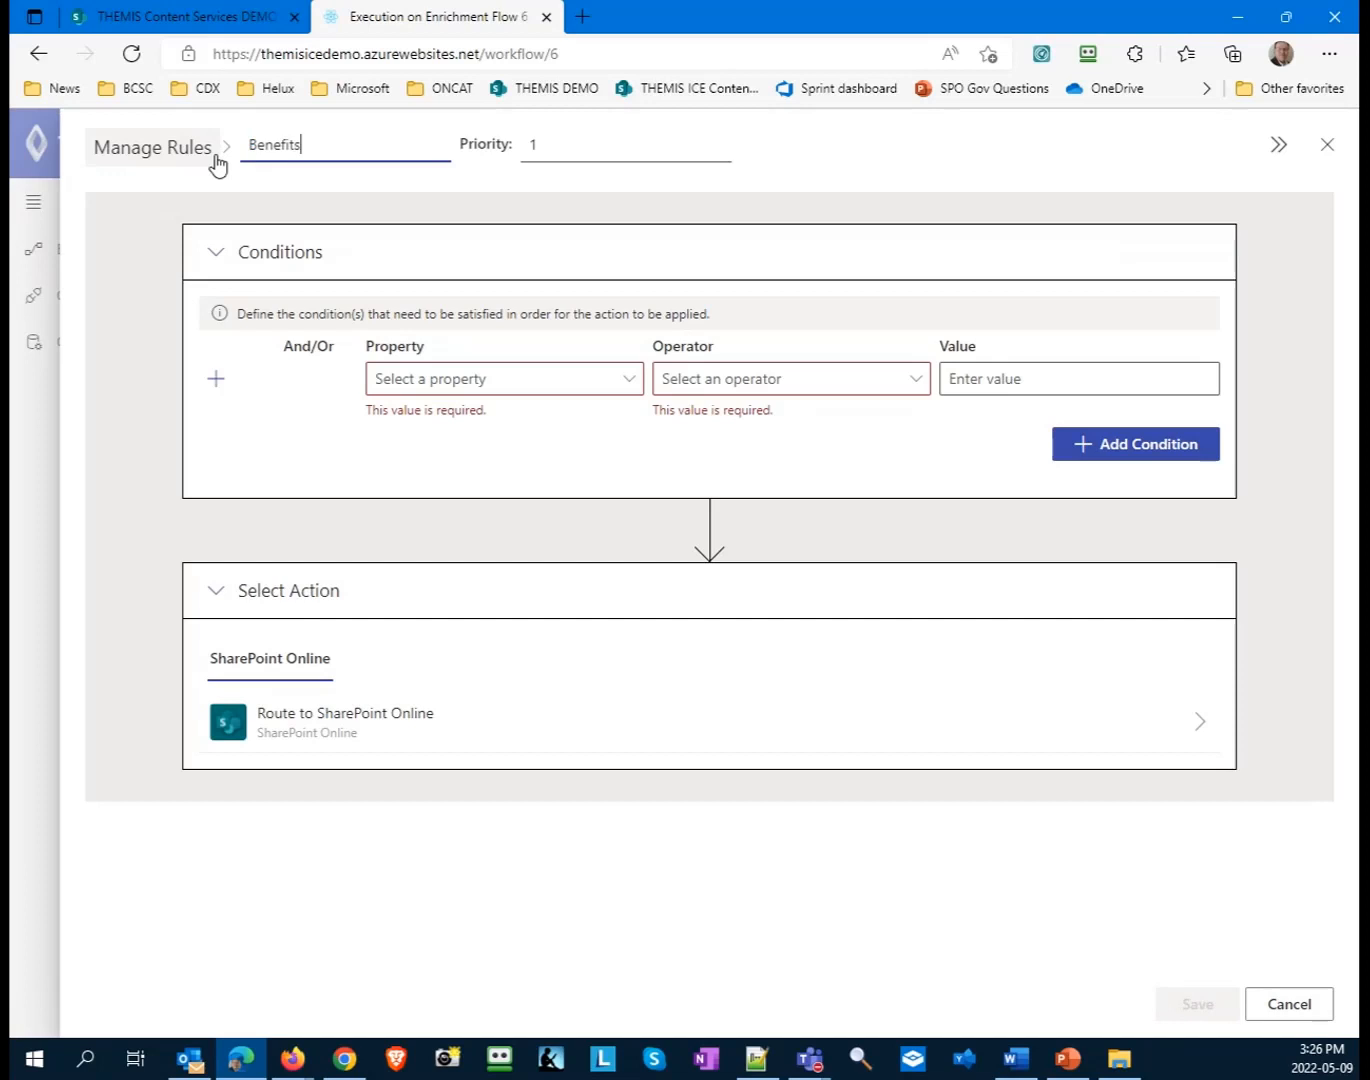
- Set the rule condition's property to Classification Model and its operator to Equals
{"action": "left_click", "coordinate": [494, 388]}
{"action": "left_click", "coordinate": [608, 387]}
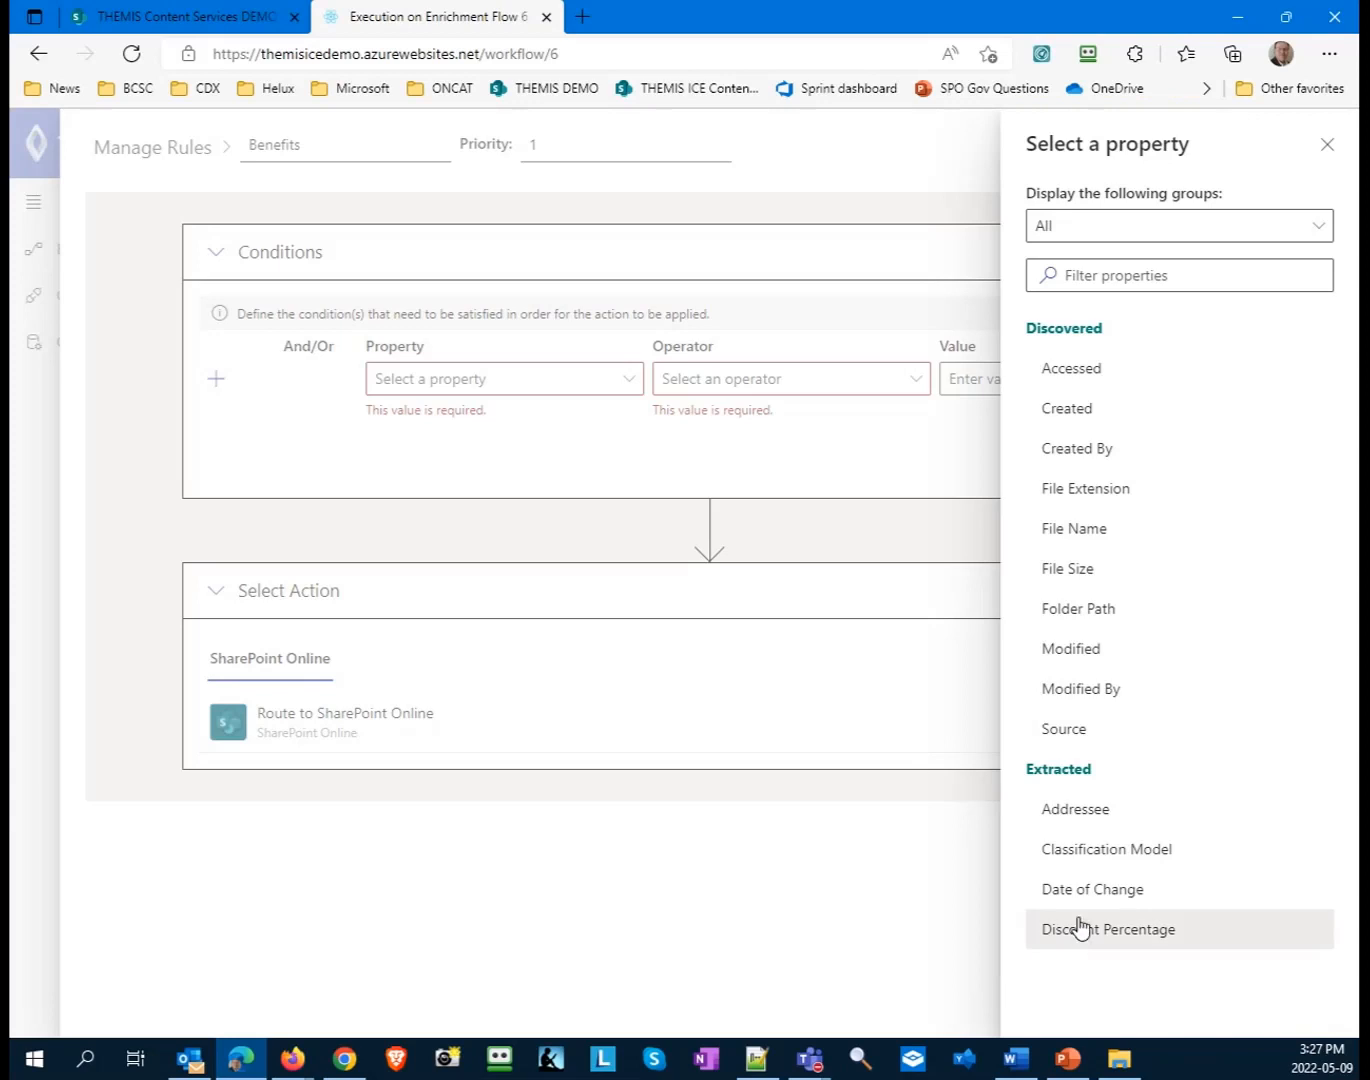
{"action": "left_click", "coordinate": [1074, 852]}
{"action": "left_click", "coordinate": [802, 391]}
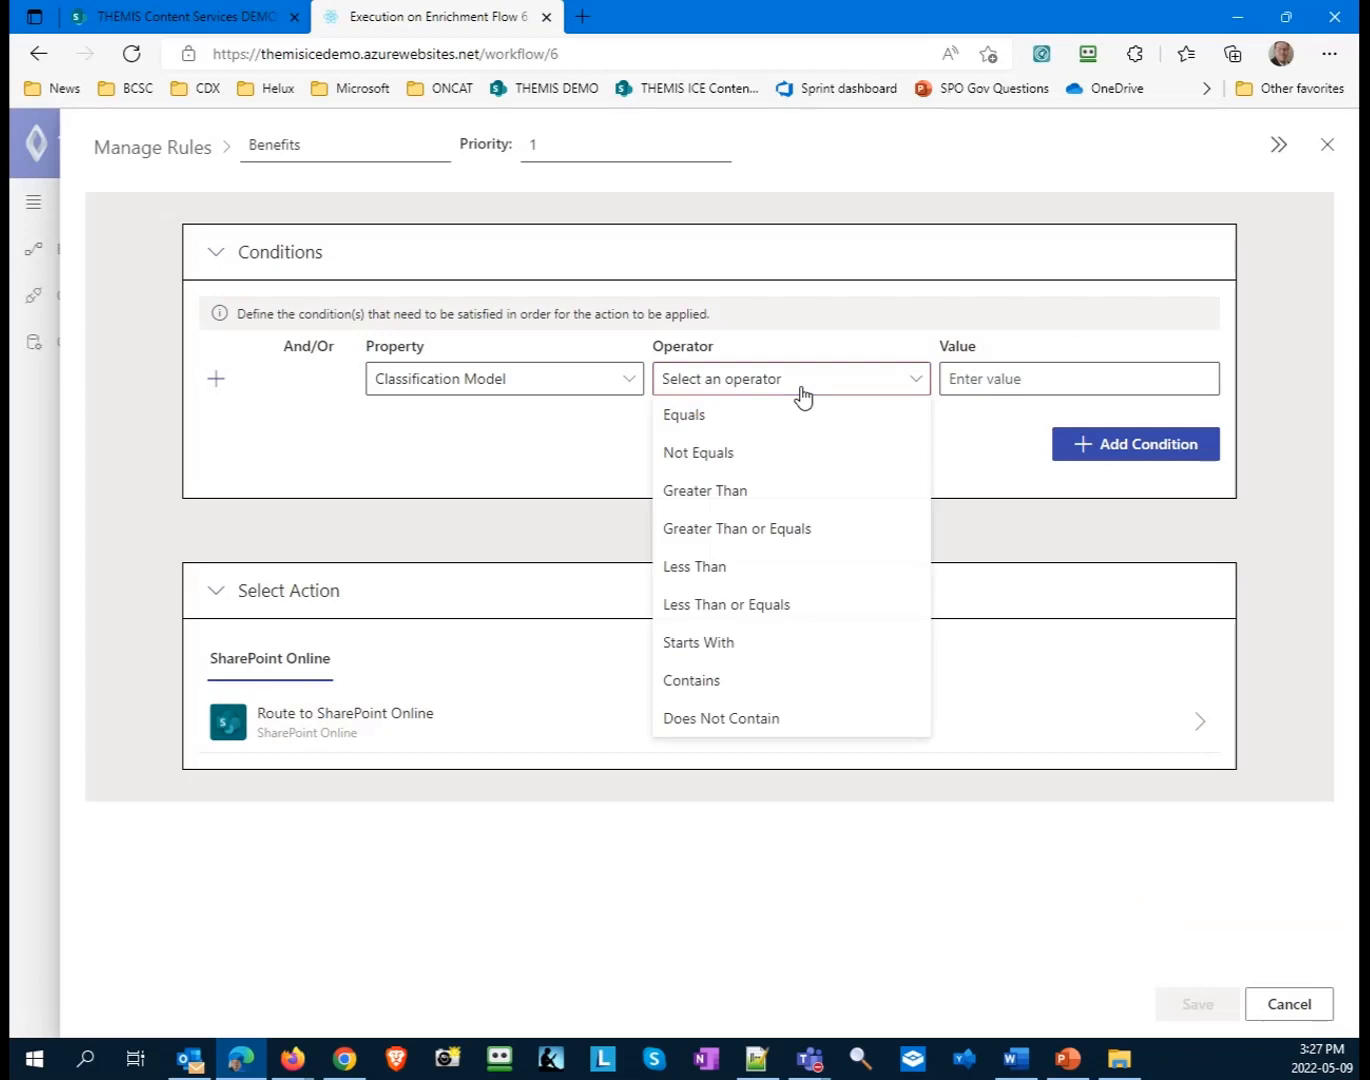
{"action": "left_click", "coordinate": [771, 412]}
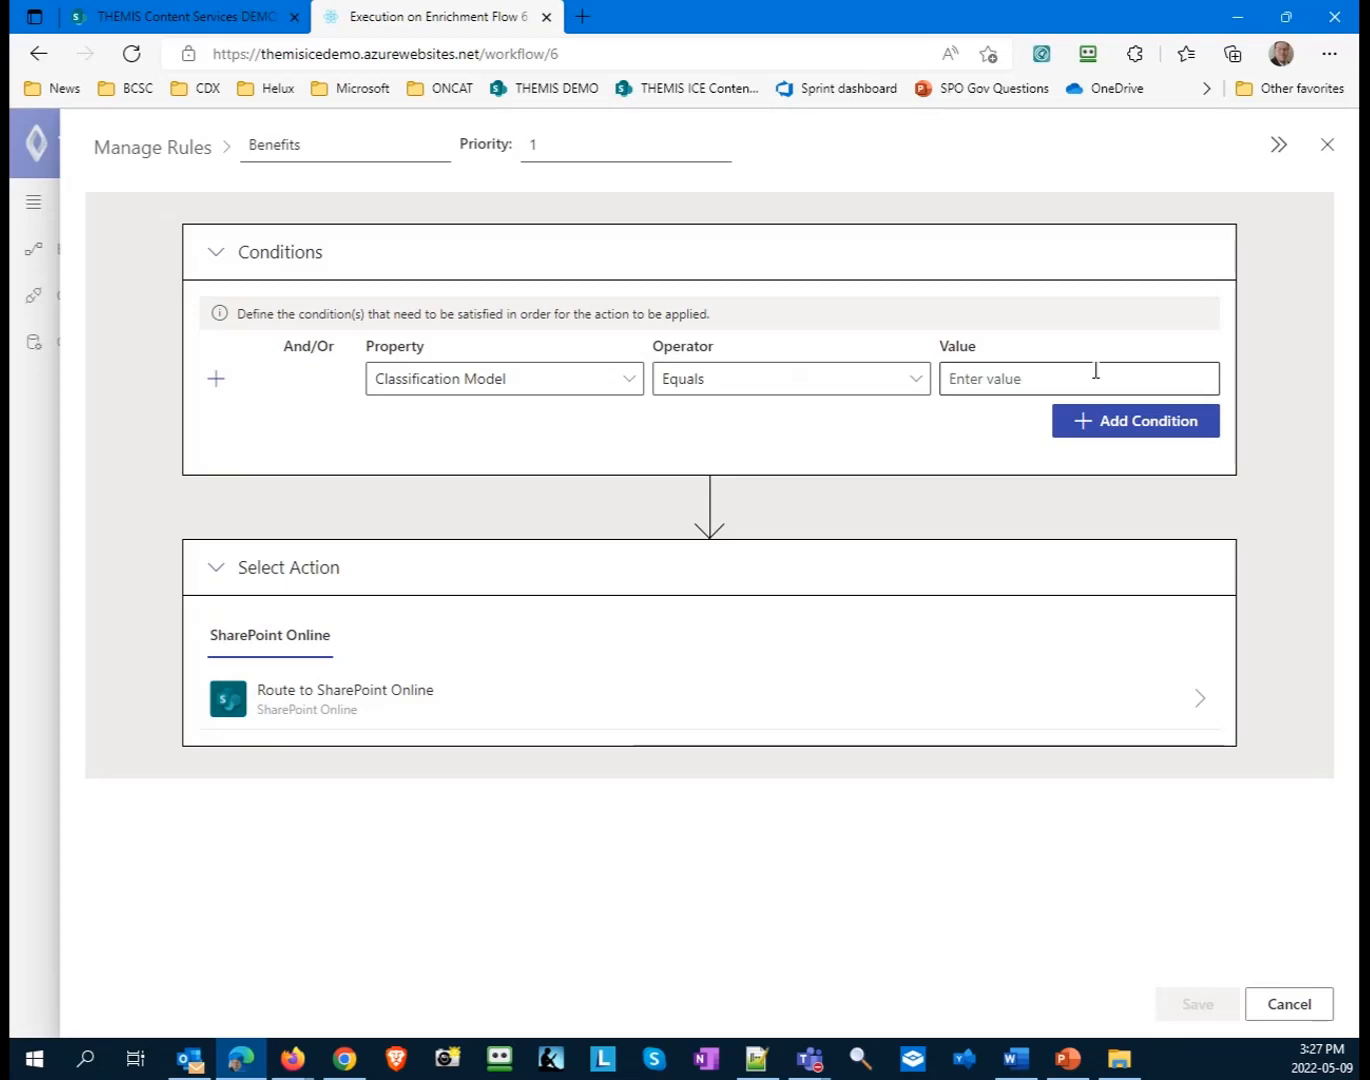
- Copy the classification model name Benefits change notice from the ARCHIVE file's details and paste it as the condition's value
{"action": "left_click", "coordinate": [1286, 147]}
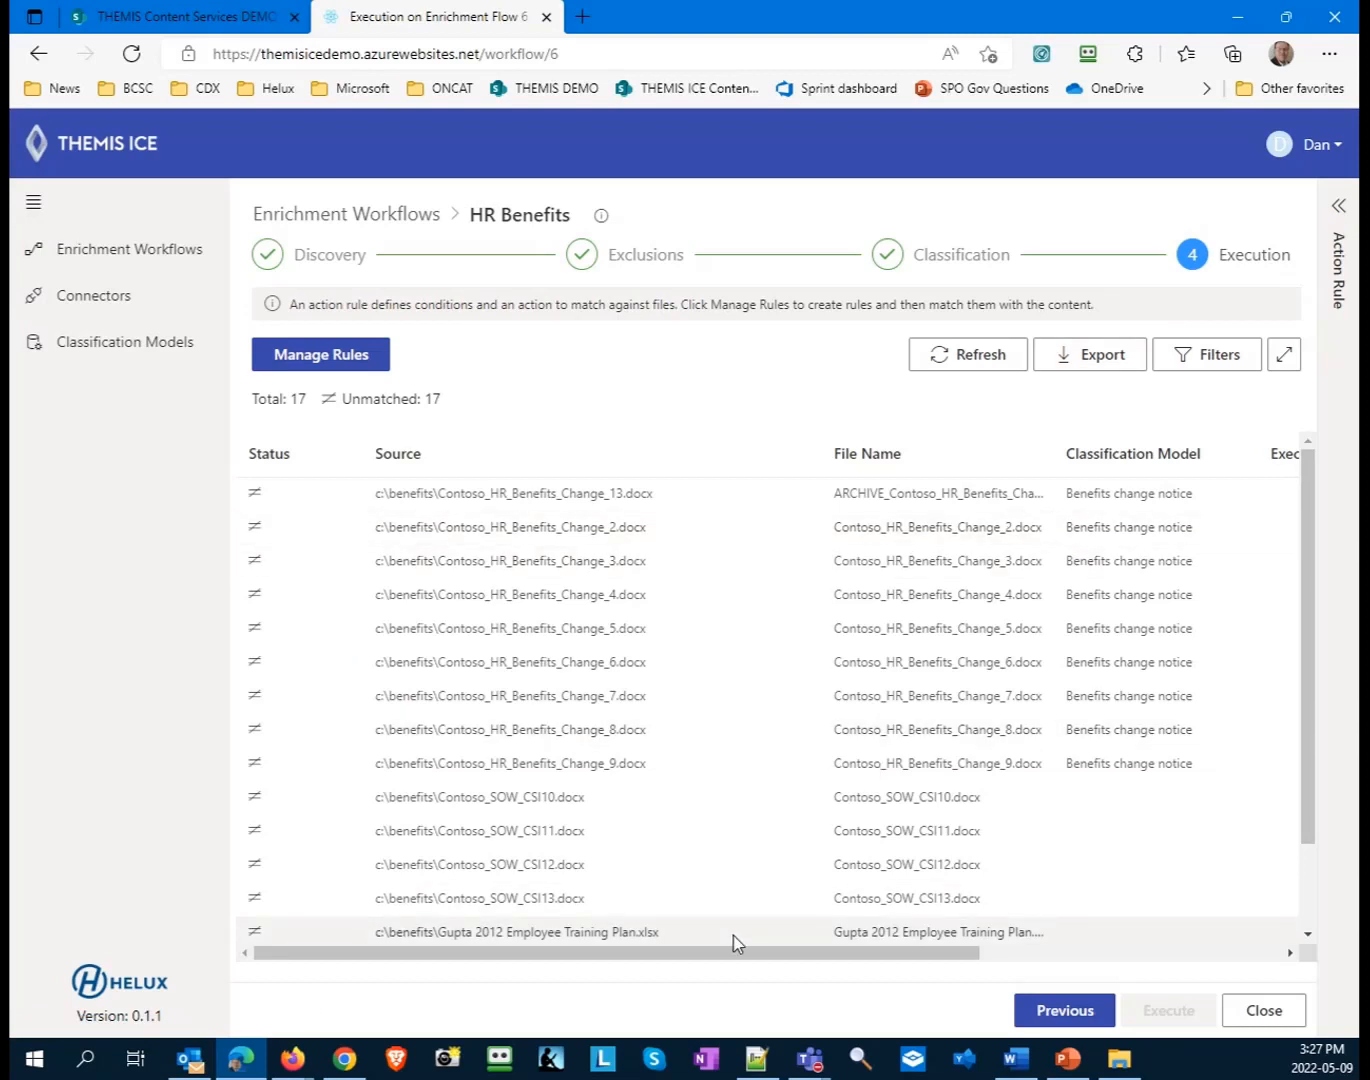
{"action": "left_click_drag", "start_coordinate": [731, 957], "coordinate": [985, 932]}
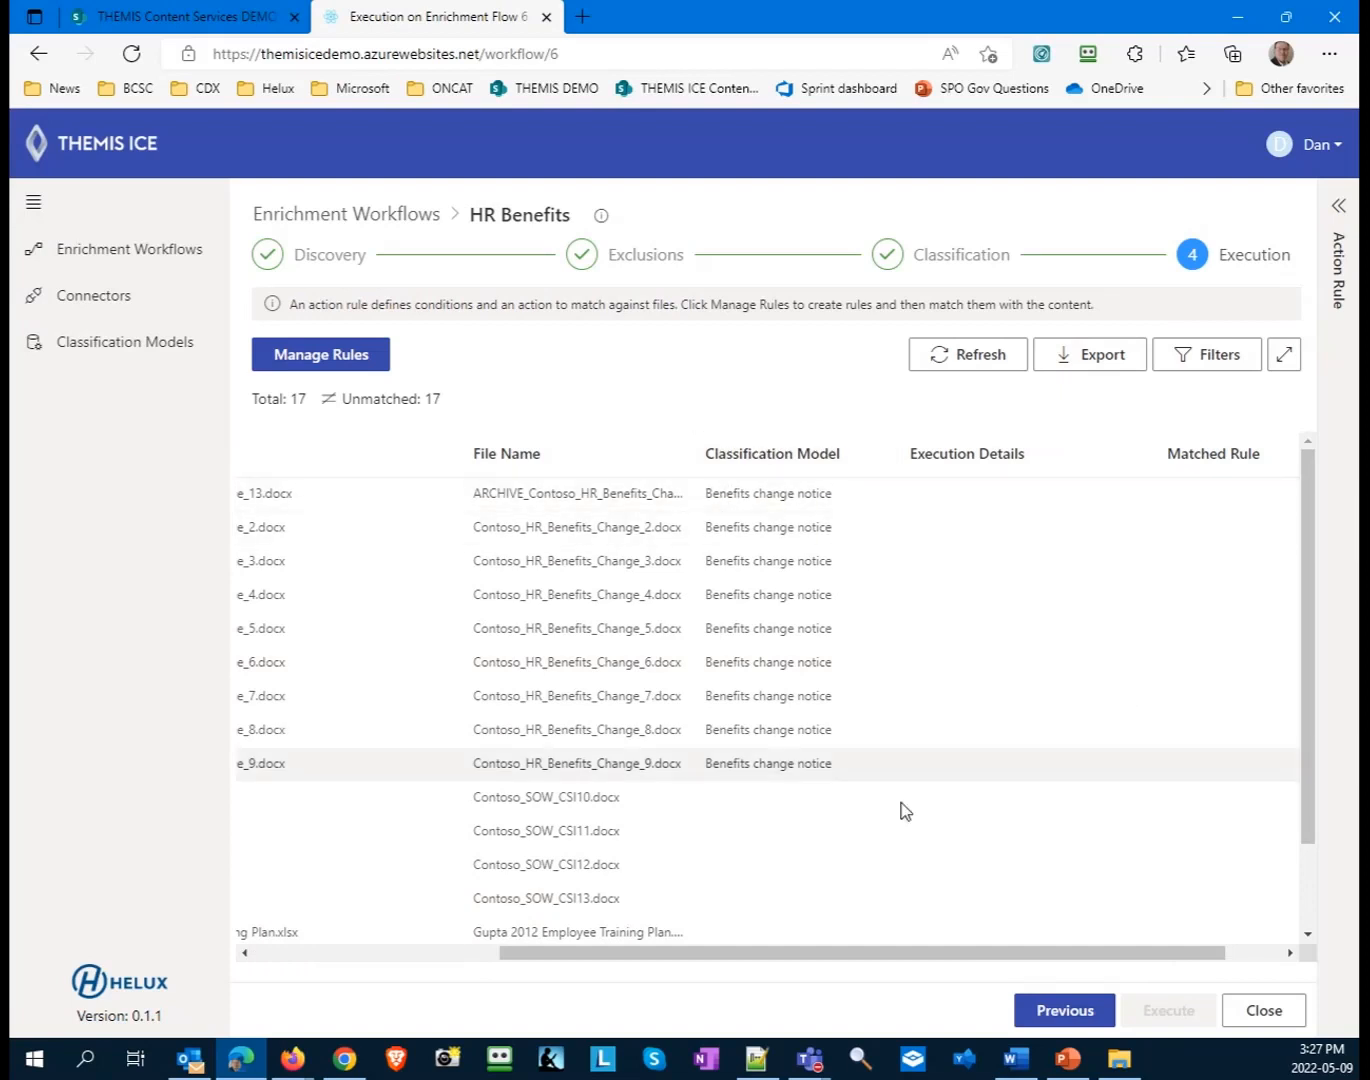
{"action": "left_click_drag", "start_coordinate": [954, 957], "coordinate": [1200, 858]}
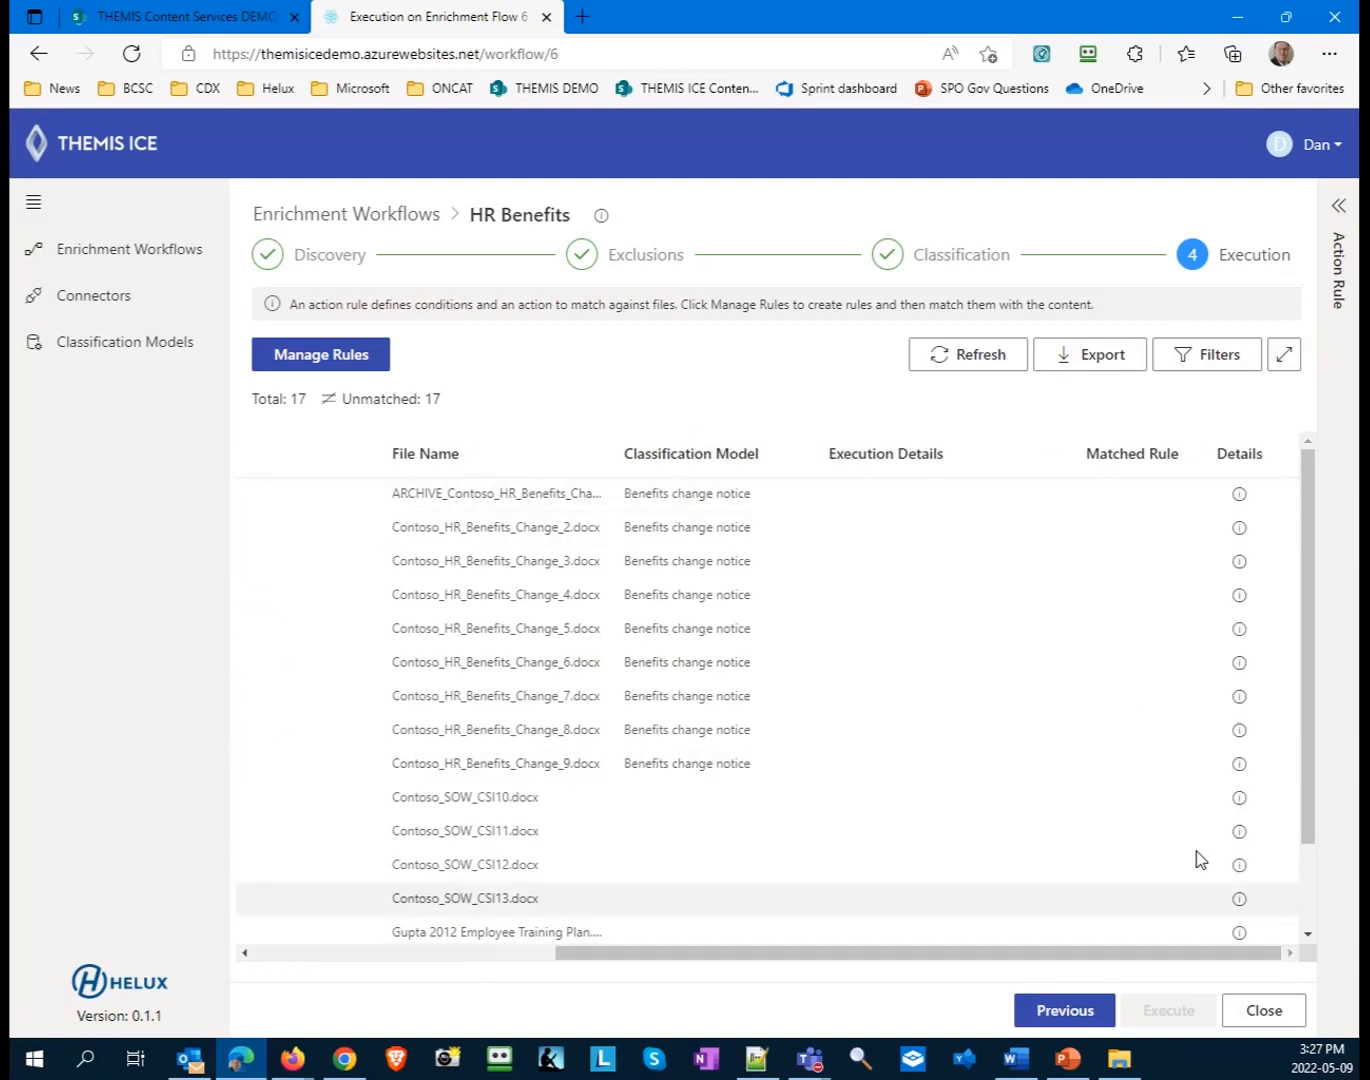
{"action": "left_click", "coordinate": [1240, 494]}
{"action": "left_click_drag", "start_coordinate": [1175, 607], "coordinate": [1036, 601]}
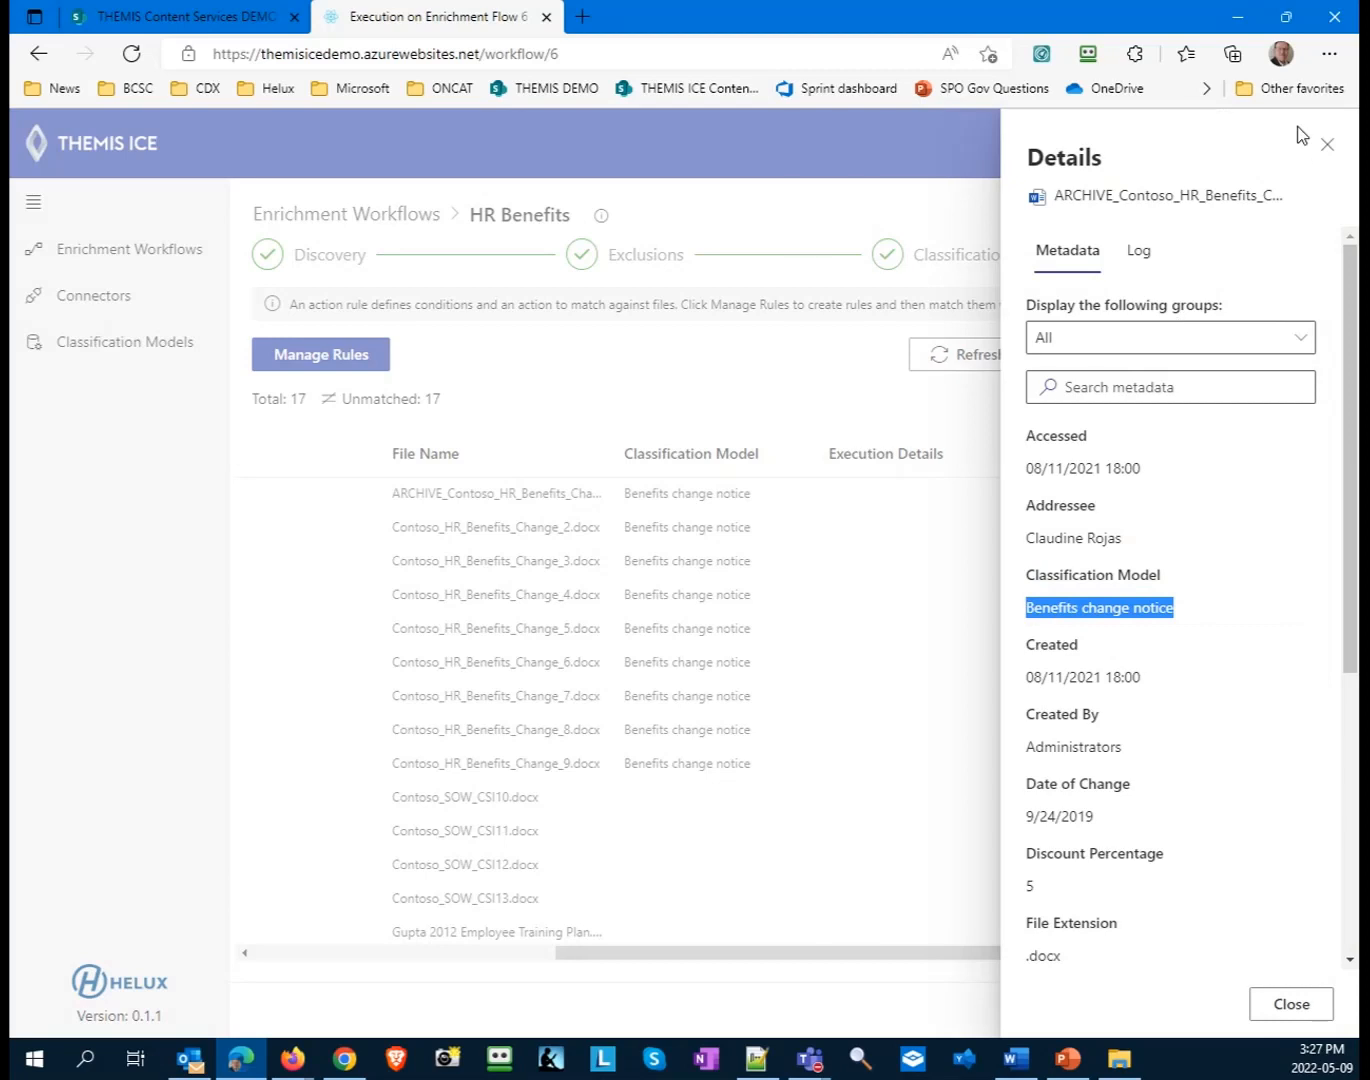
{"action": "left_click", "coordinate": [1331, 146]}
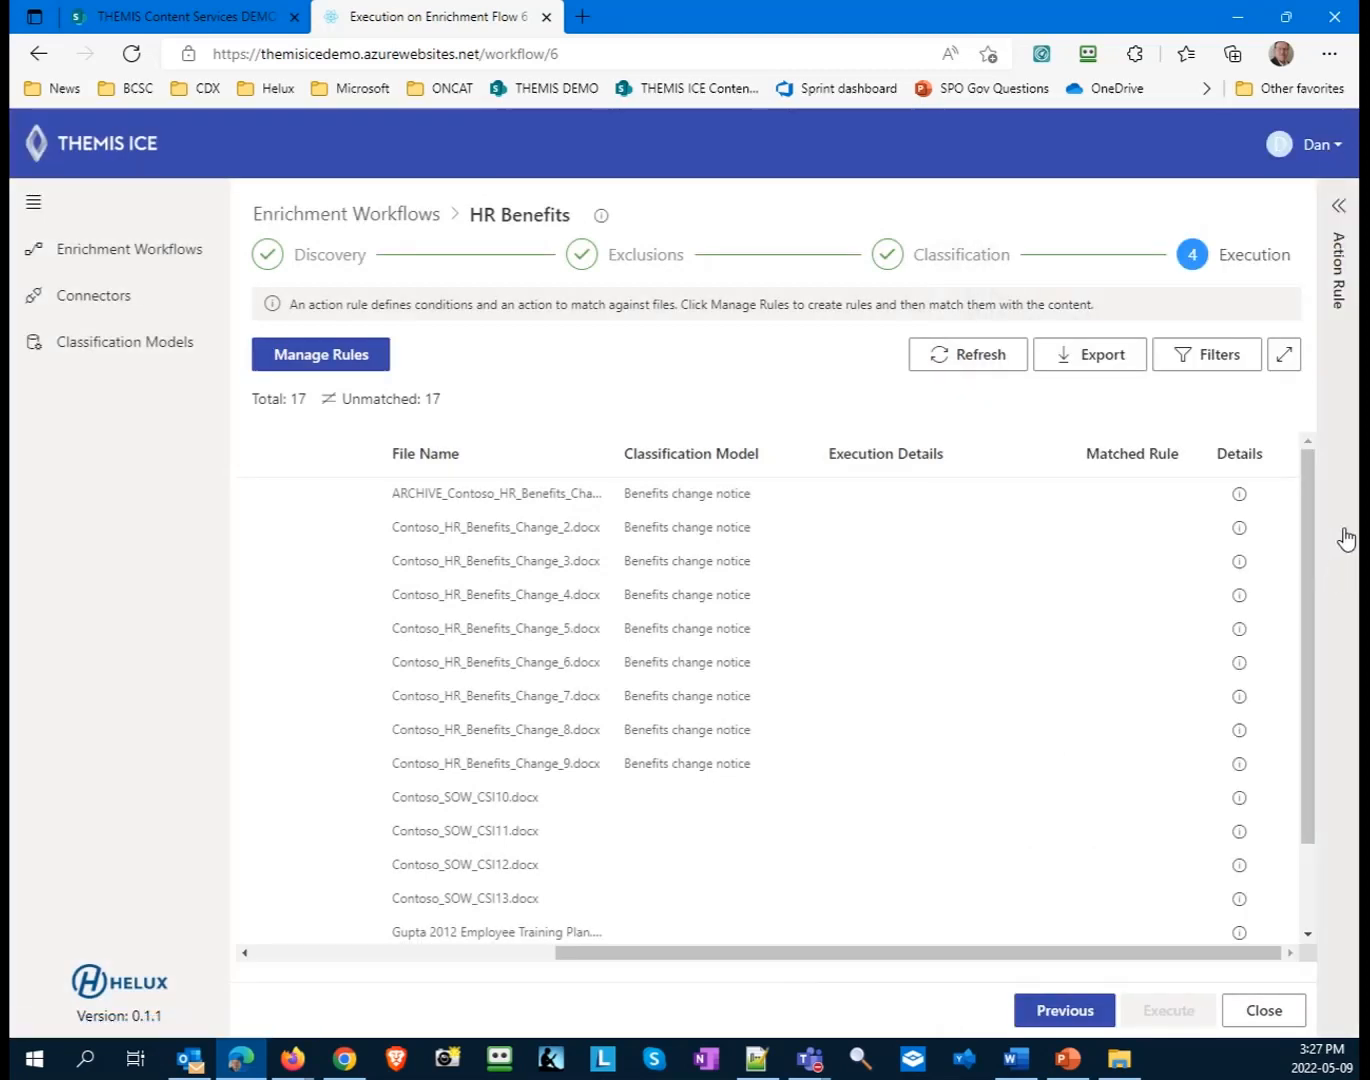
{"action": "left_click", "coordinate": [1343, 214]}
{"action": "left_click", "coordinate": [1042, 377]}
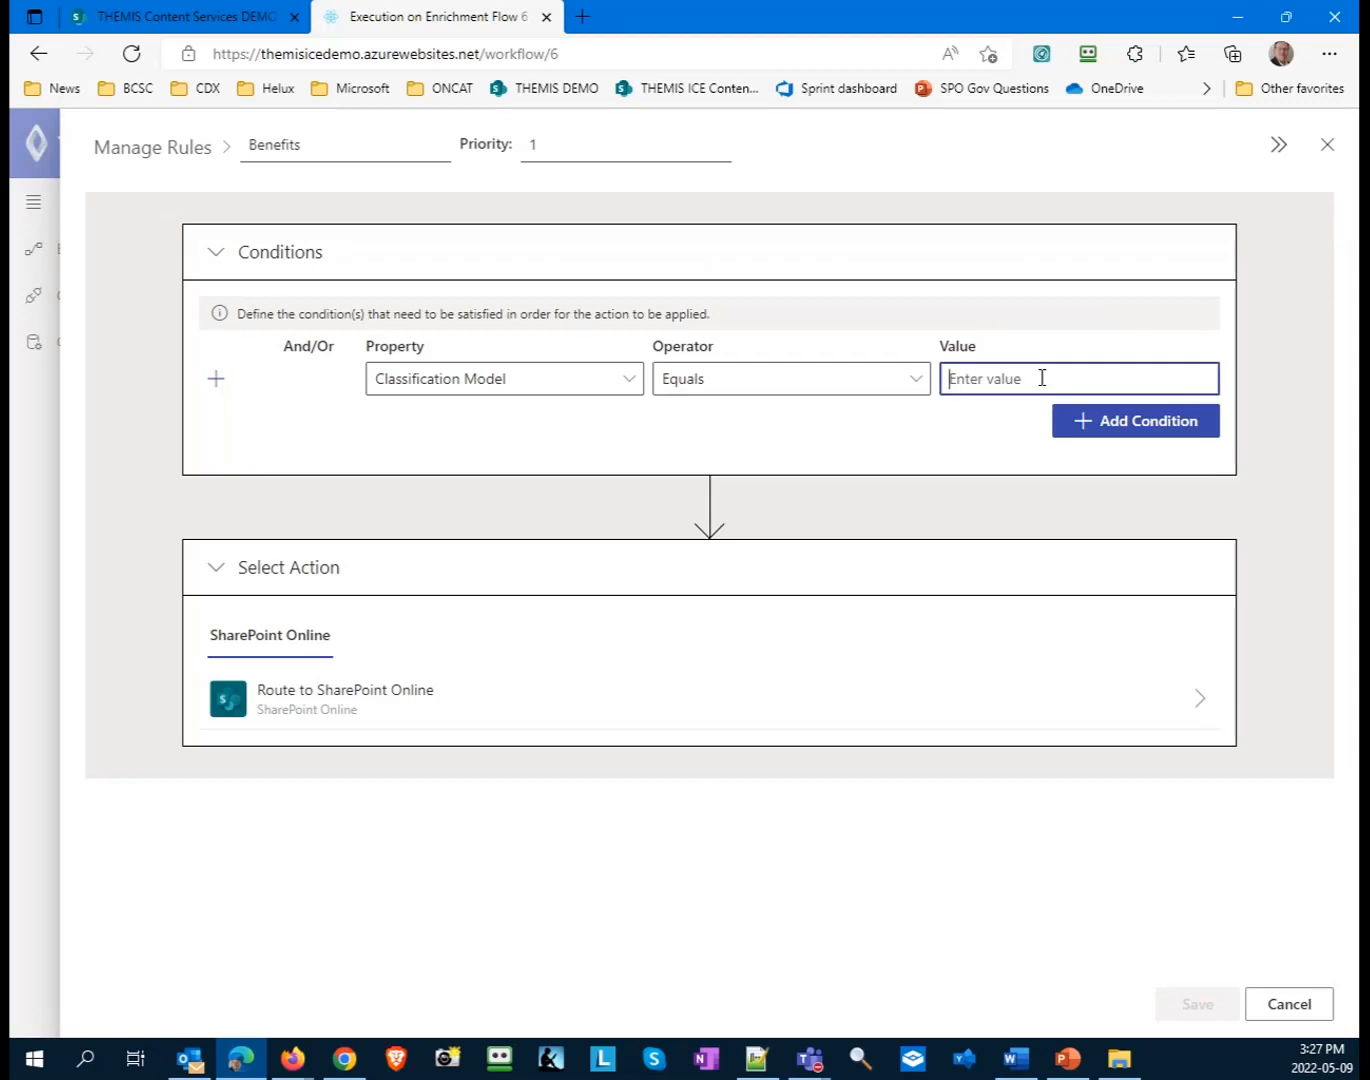
{"action": "type", "text": "Benefits change notice"}
- Choose Route to SharePoint Online as the rule's action and select the QA HR connector as its destination
{"action": "left_click", "coordinate": [419, 718]}
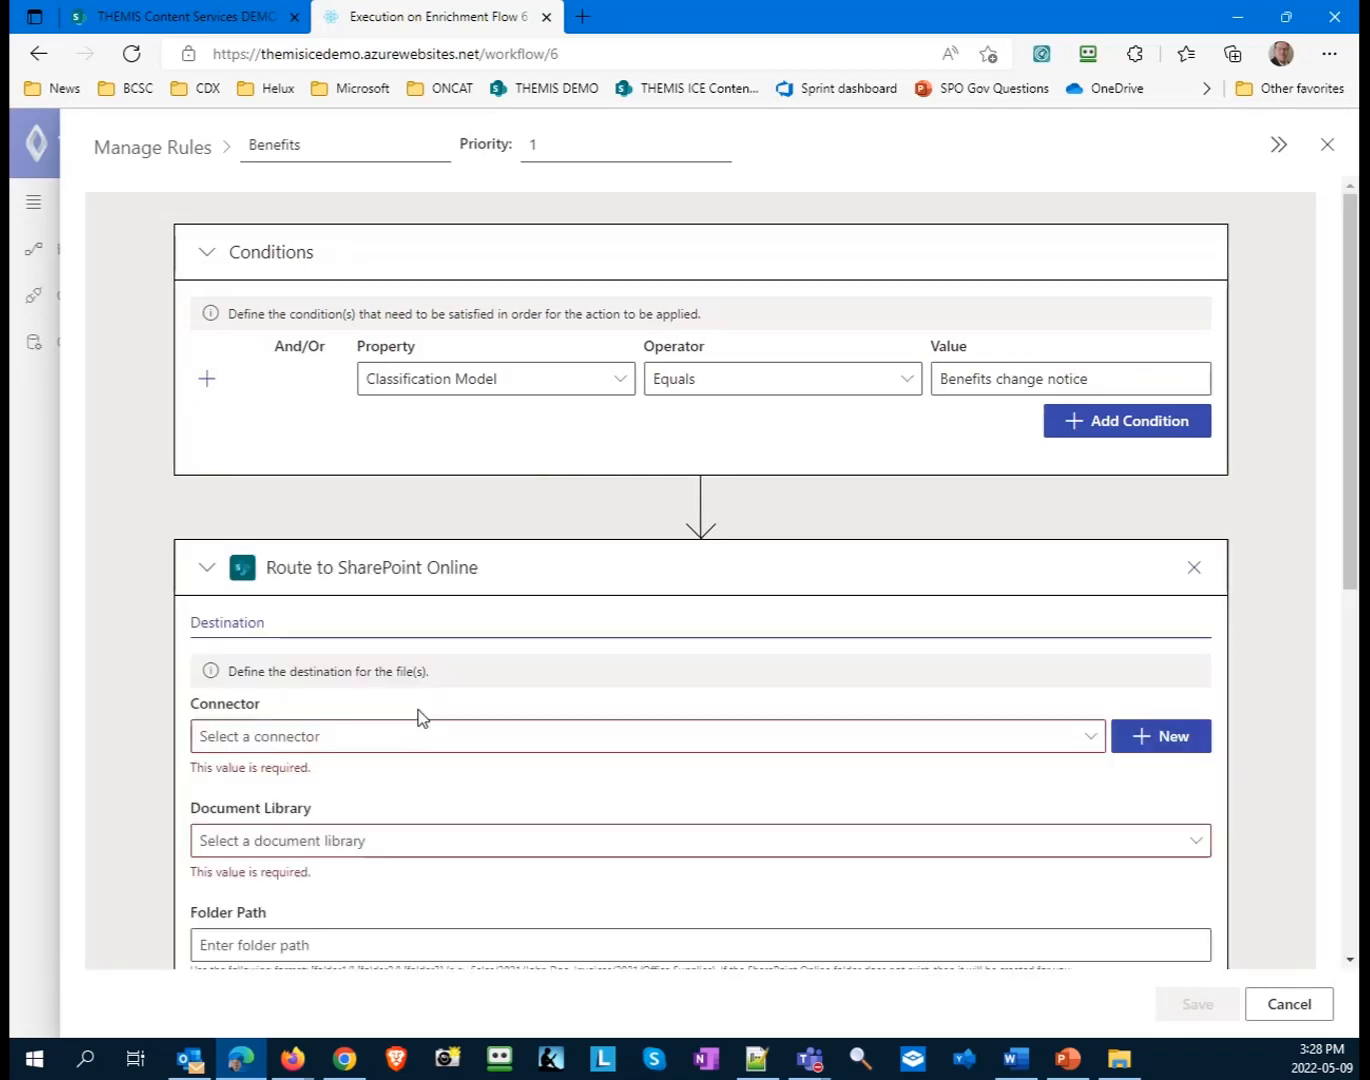
{"action": "scroll", "coordinate": [419, 718], "scroll_direction": "down", "scroll_amount": 2}
{"action": "scroll", "coordinate": [418, 707], "scroll_direction": "down", "scroll_amount": 1}
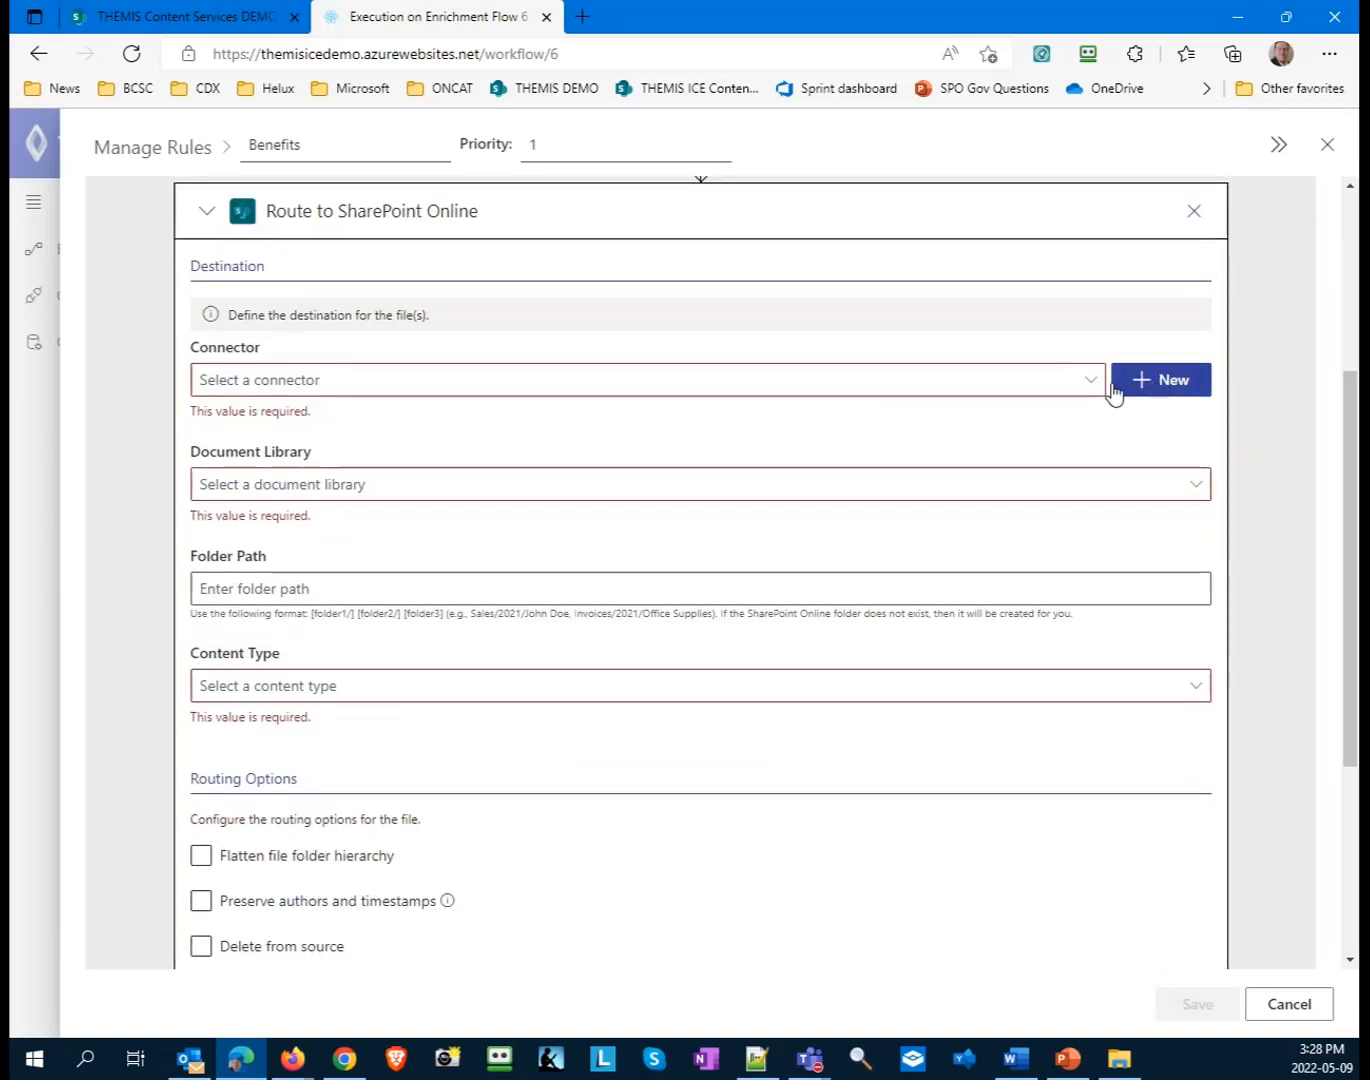
{"action": "left_click", "coordinate": [1016, 392]}
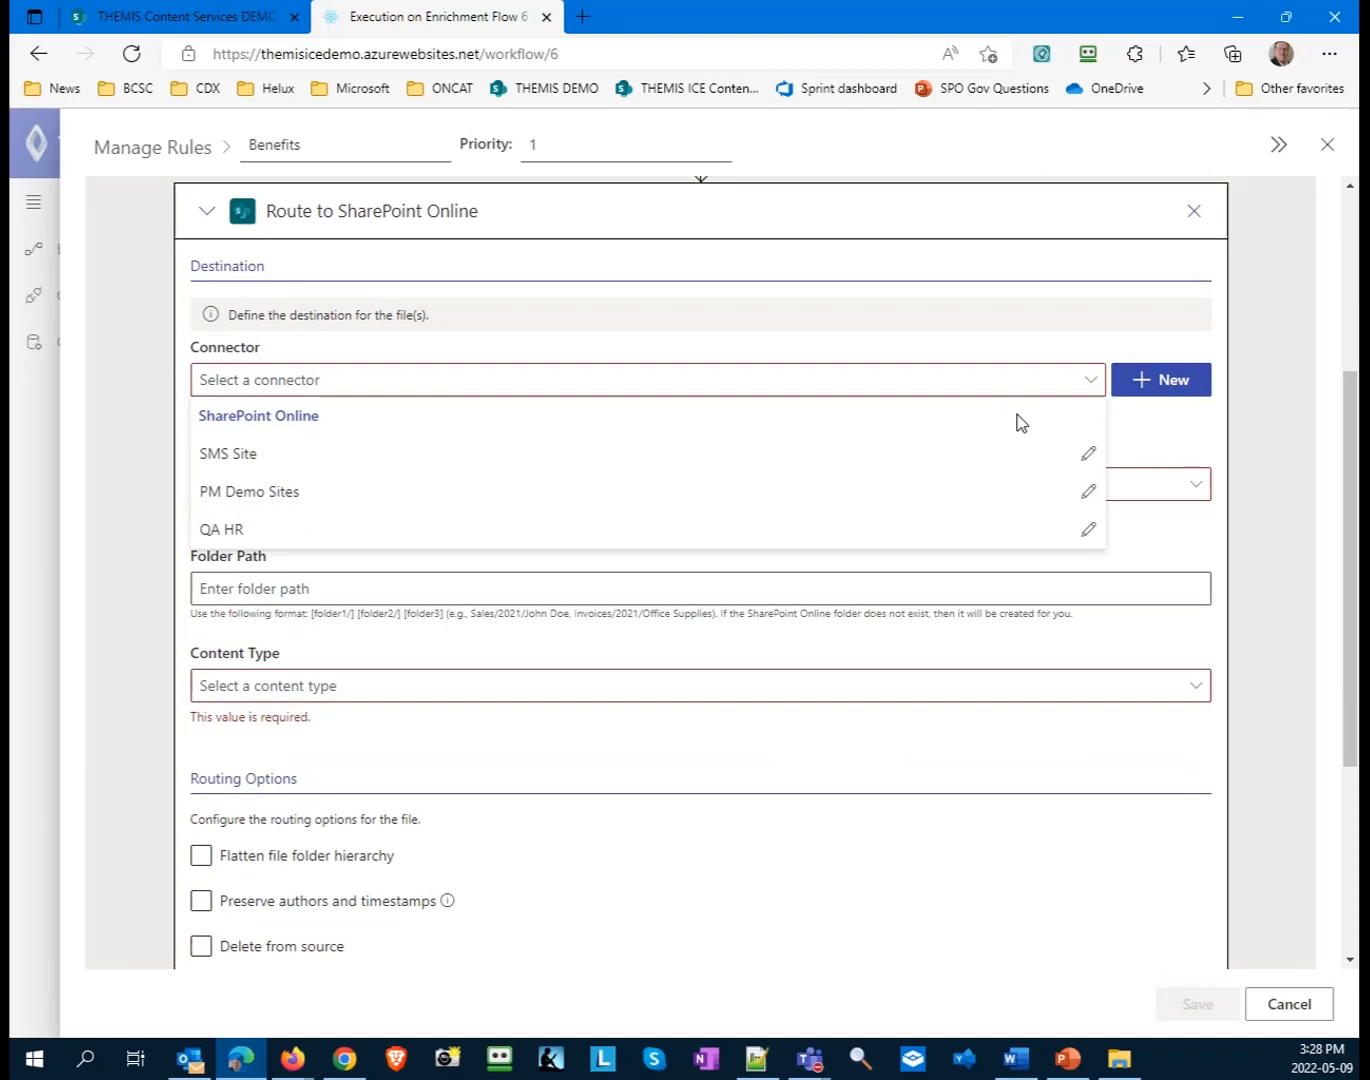
{"action": "left_click", "coordinate": [400, 530]}
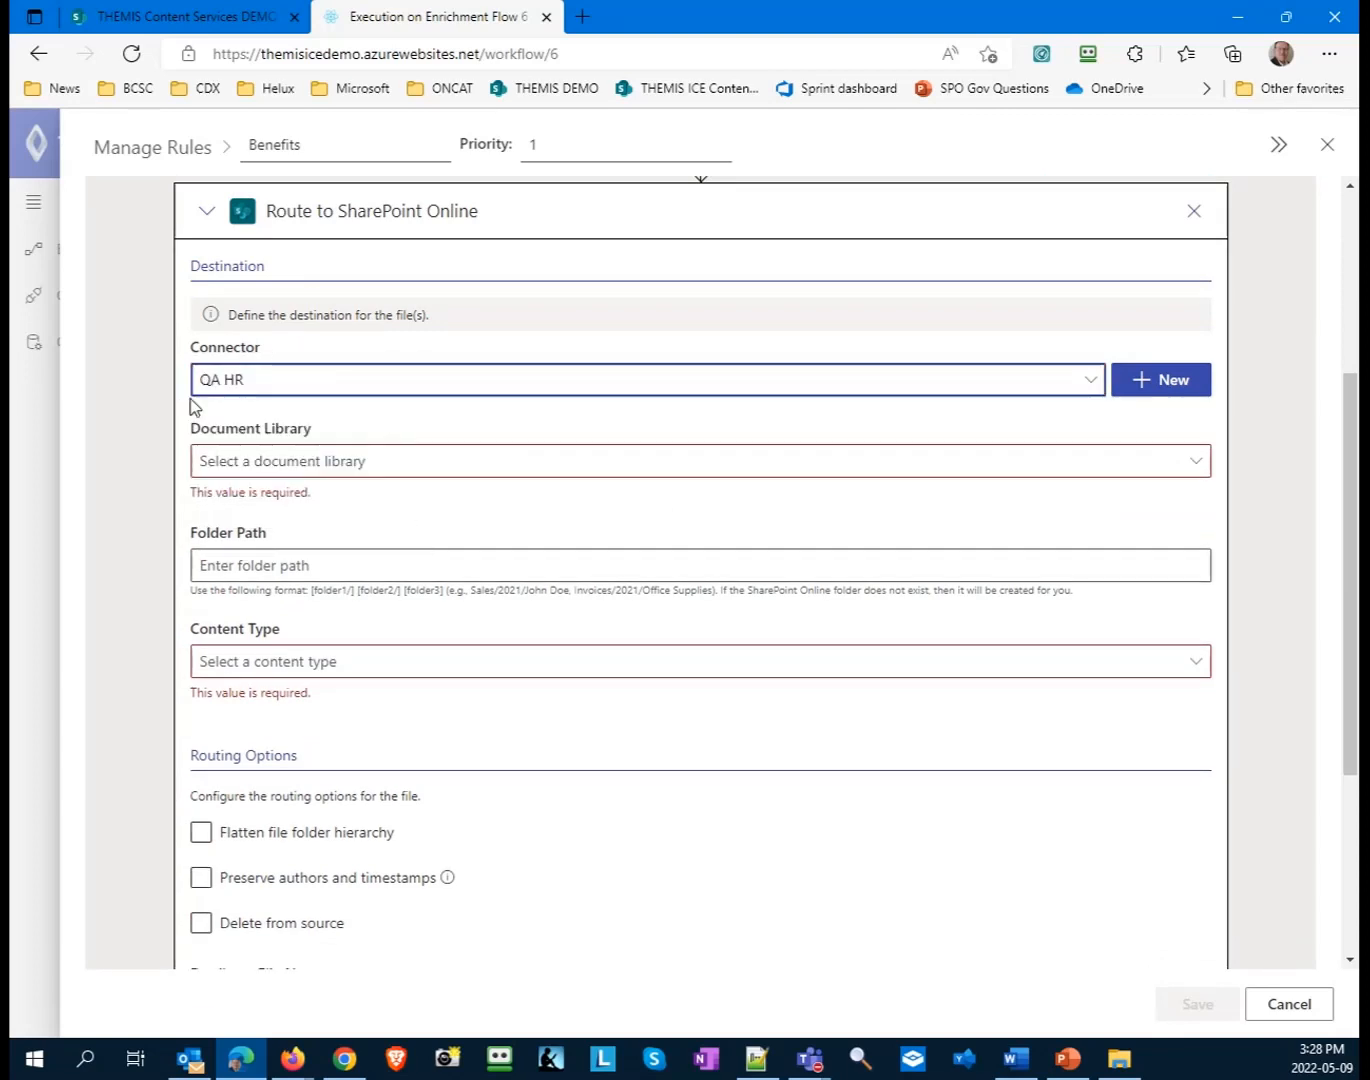
- Set the destination's document library to /sites/HumanResources/Benefits and its content type to Sample - benefits change notice
{"action": "left_click", "coordinate": [345, 462]}
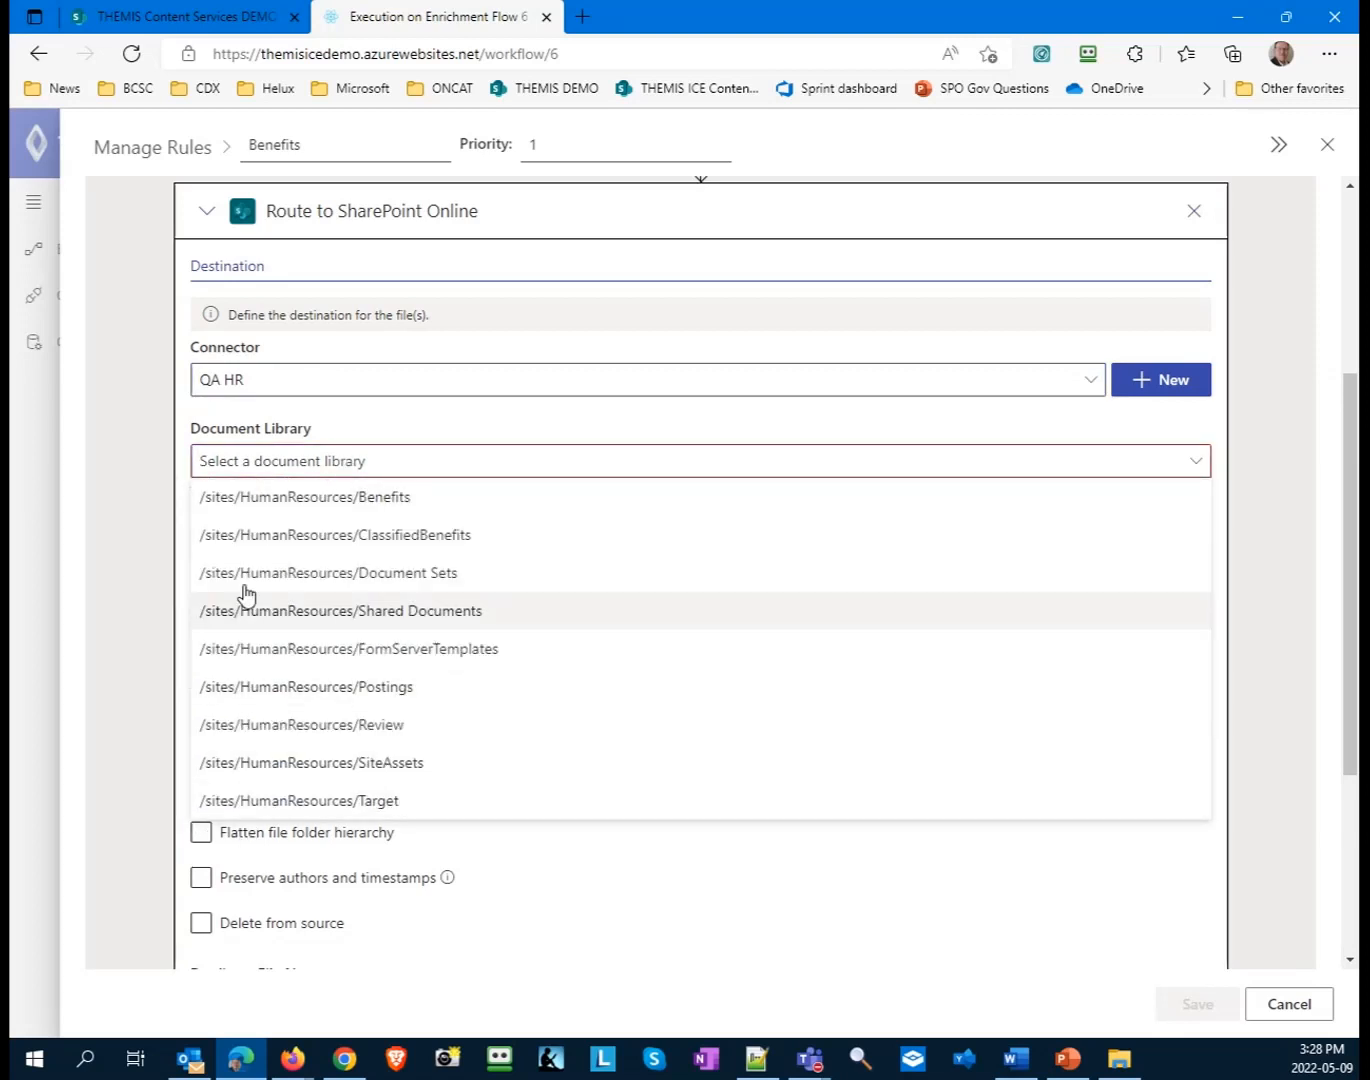
{"action": "left_click", "coordinate": [285, 497]}
{"action": "left_click", "coordinate": [300, 540]}
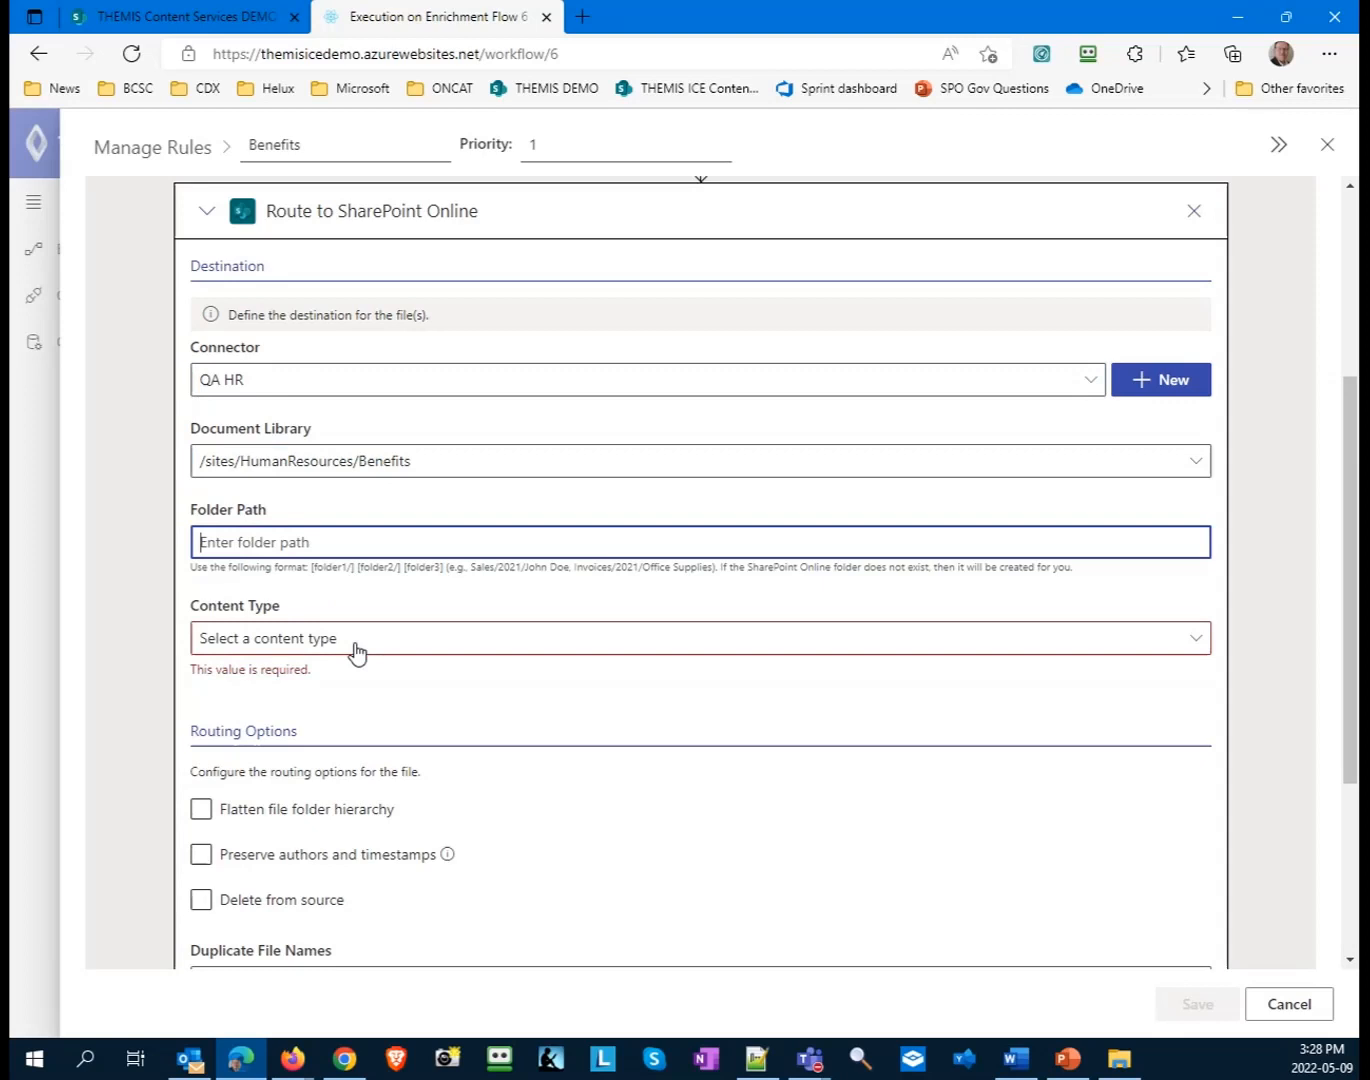
{"action": "left_click", "coordinate": [358, 640]}
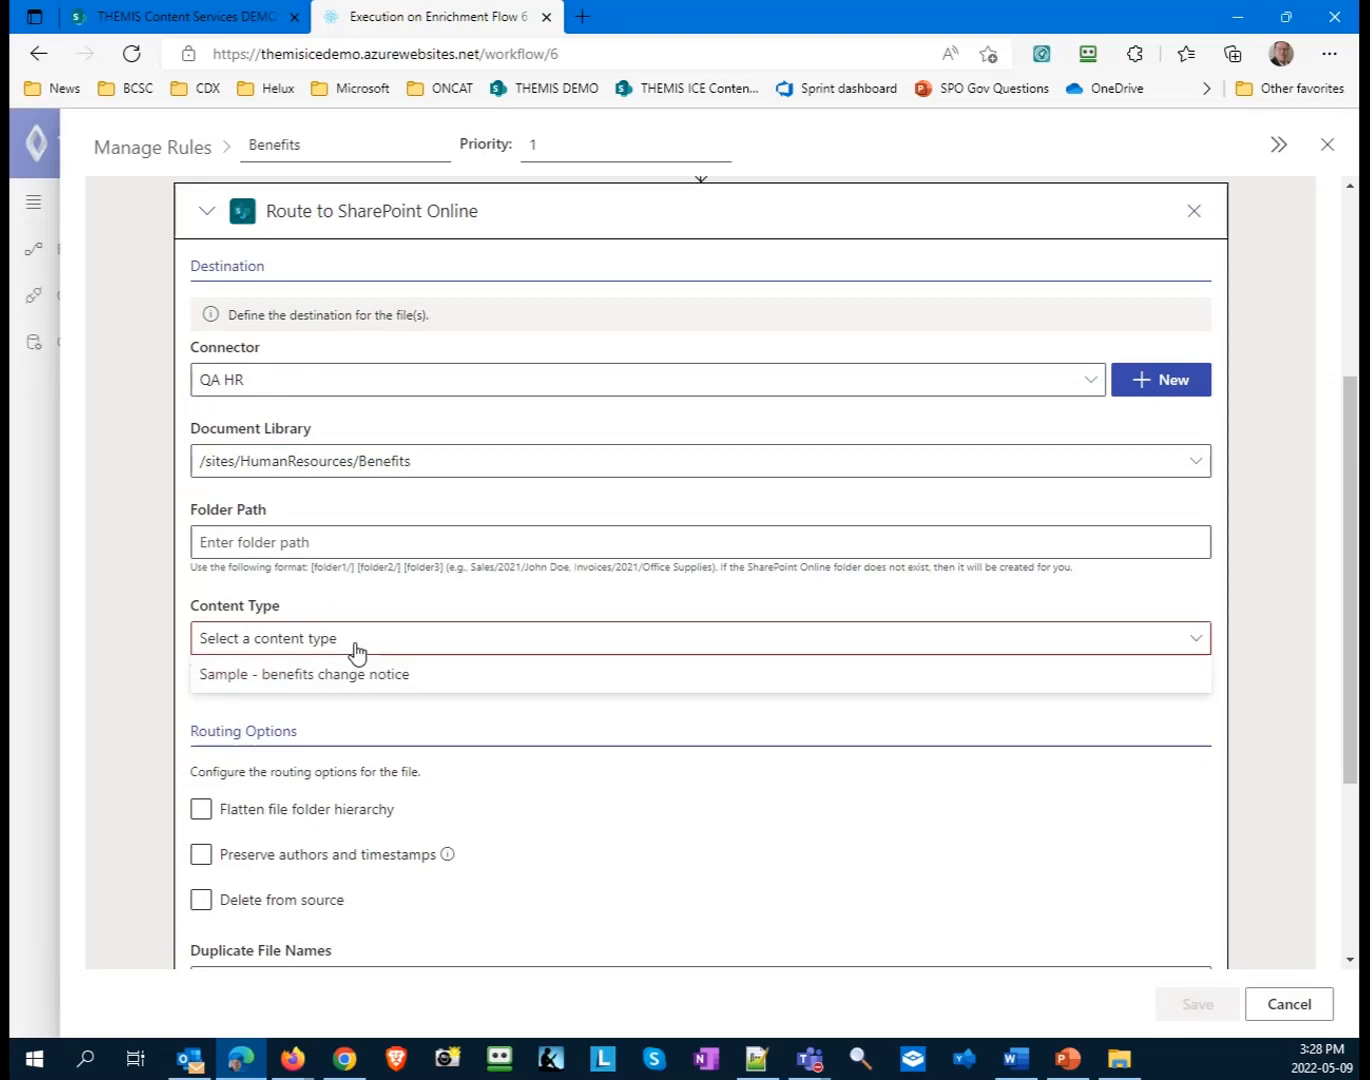
{"action": "left_click", "coordinate": [283, 677]}
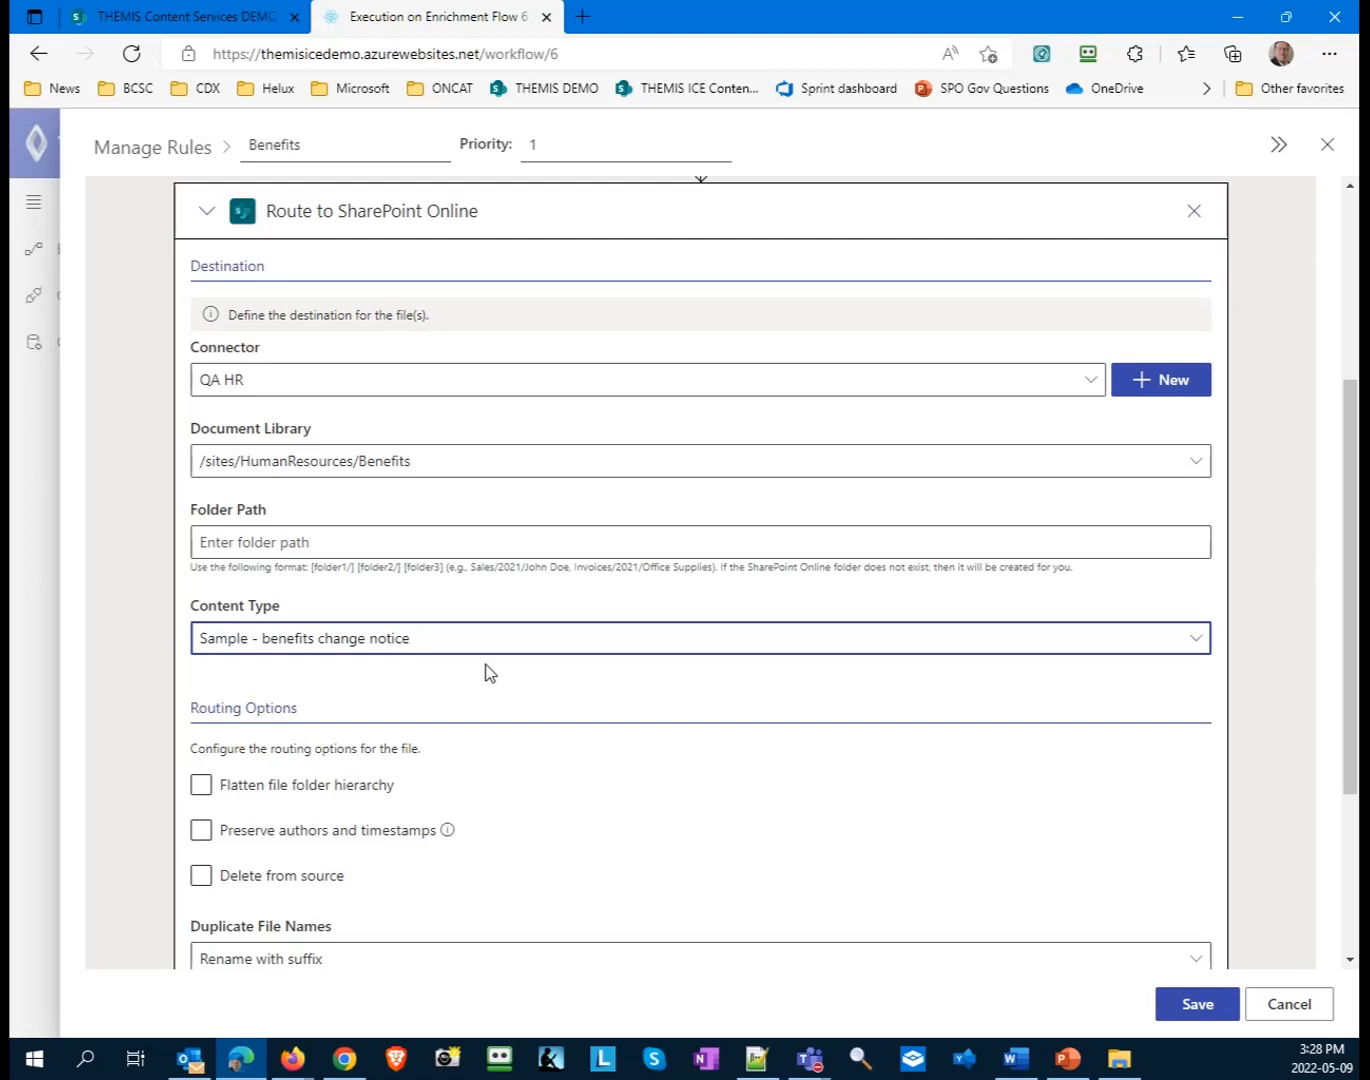
- Enable Flatten file folder hierarchy in the routing options and keep Rename with suffix for duplicate file names
{"action": "scroll", "coordinate": [491, 673], "scroll_direction": "down", "scroll_amount": 1}
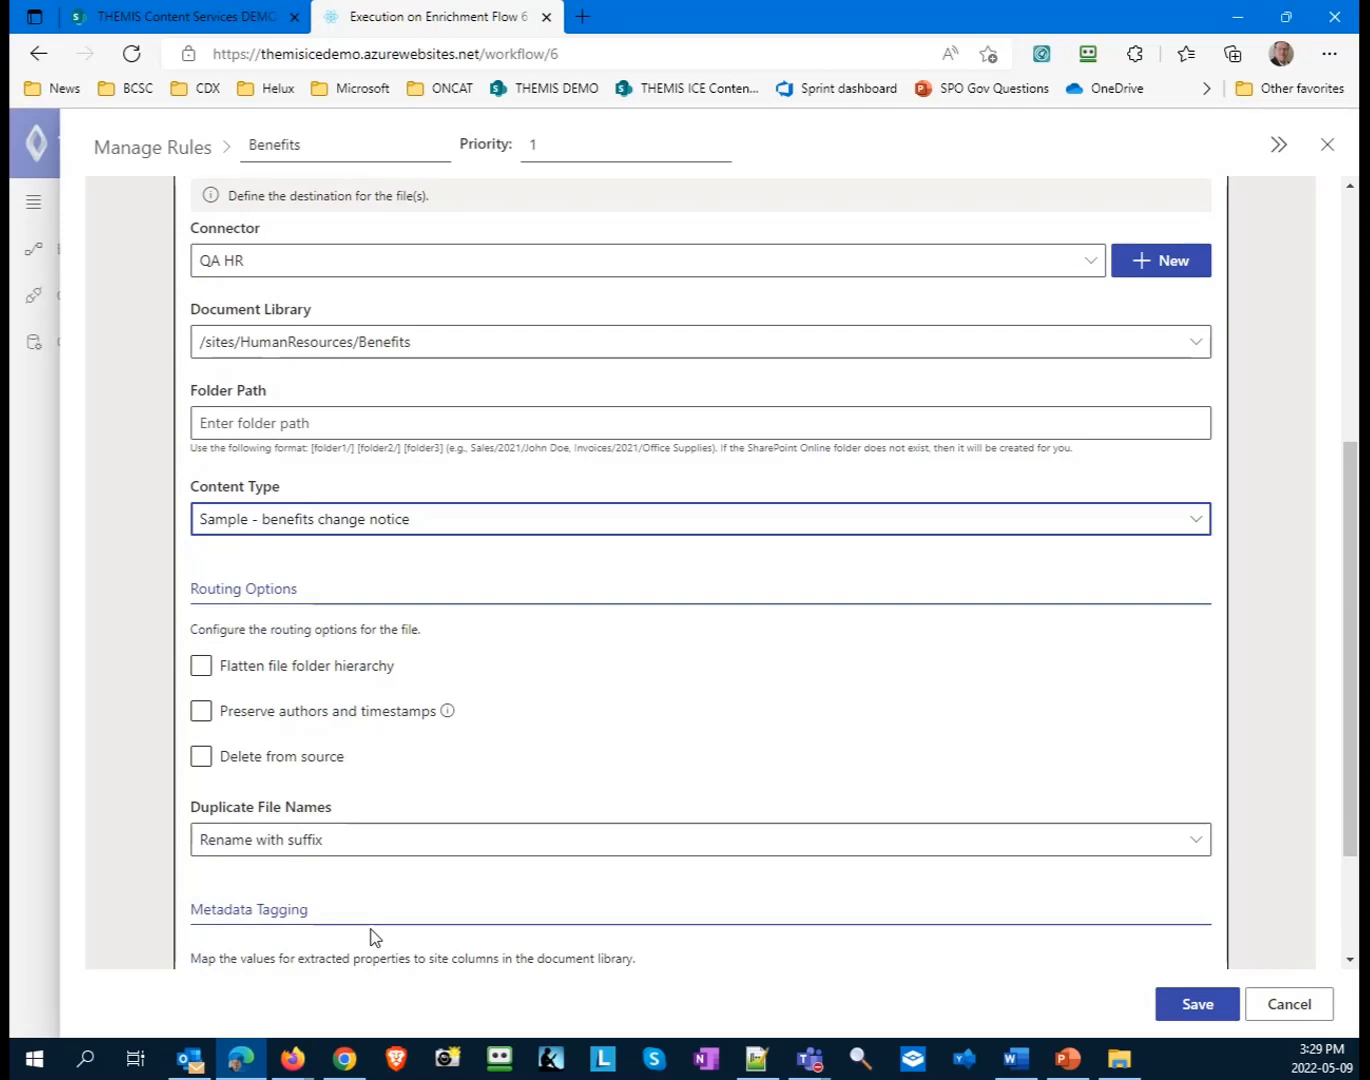
{"action": "left_click", "coordinate": [201, 756]}
{"action": "scroll", "coordinate": [558, 753], "scroll_direction": "down", "scroll_amount": 2}
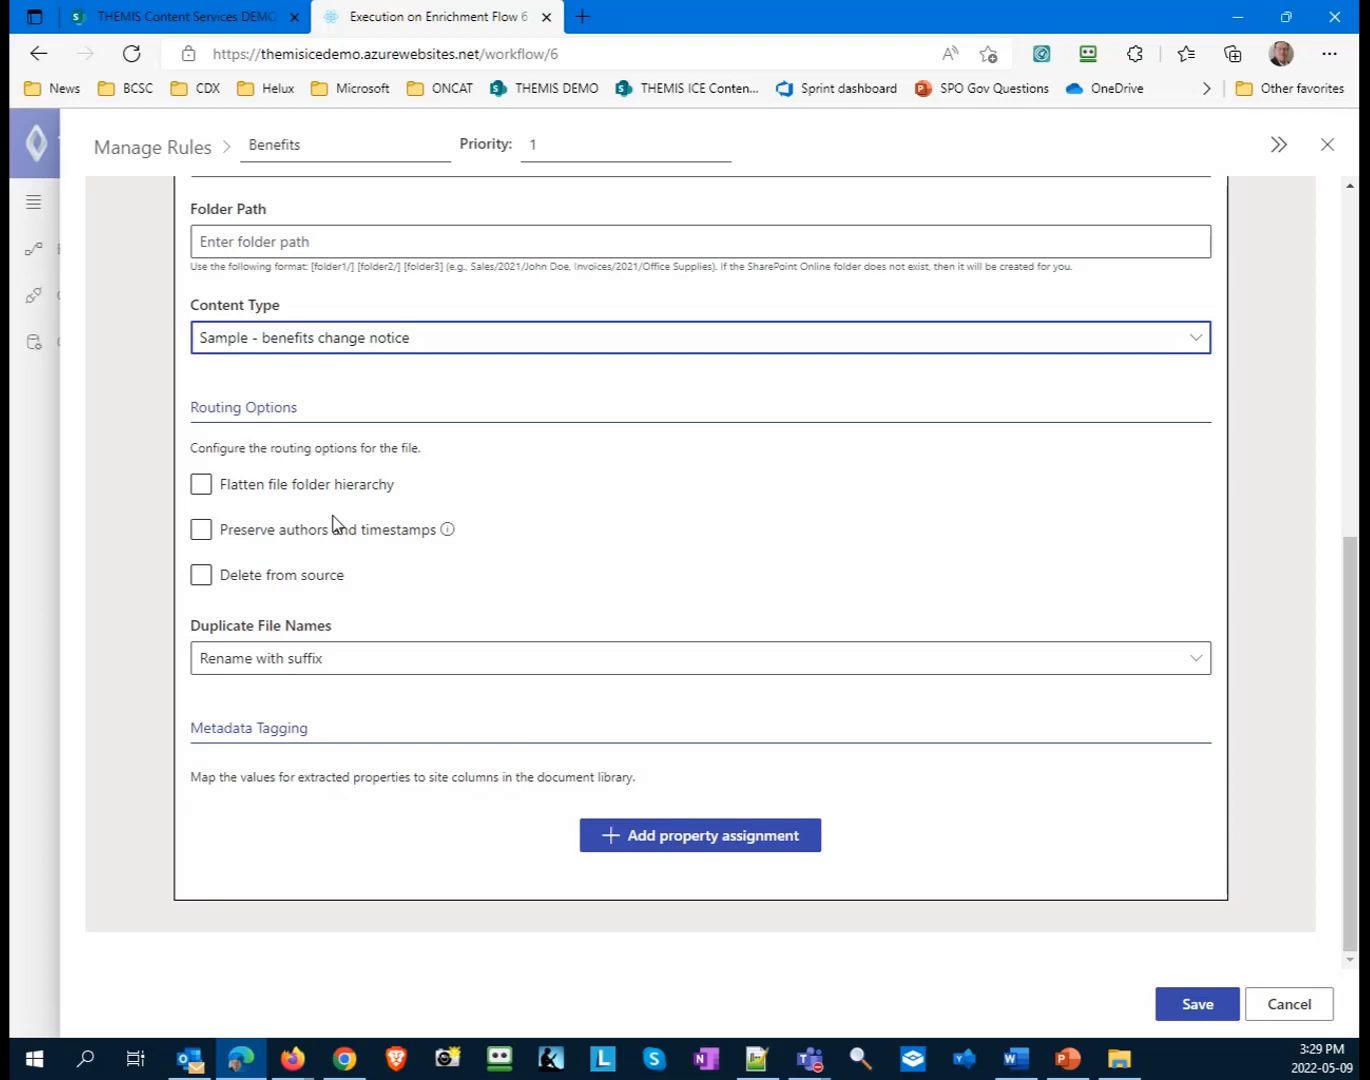
{"action": "left_click", "coordinate": [210, 484]}
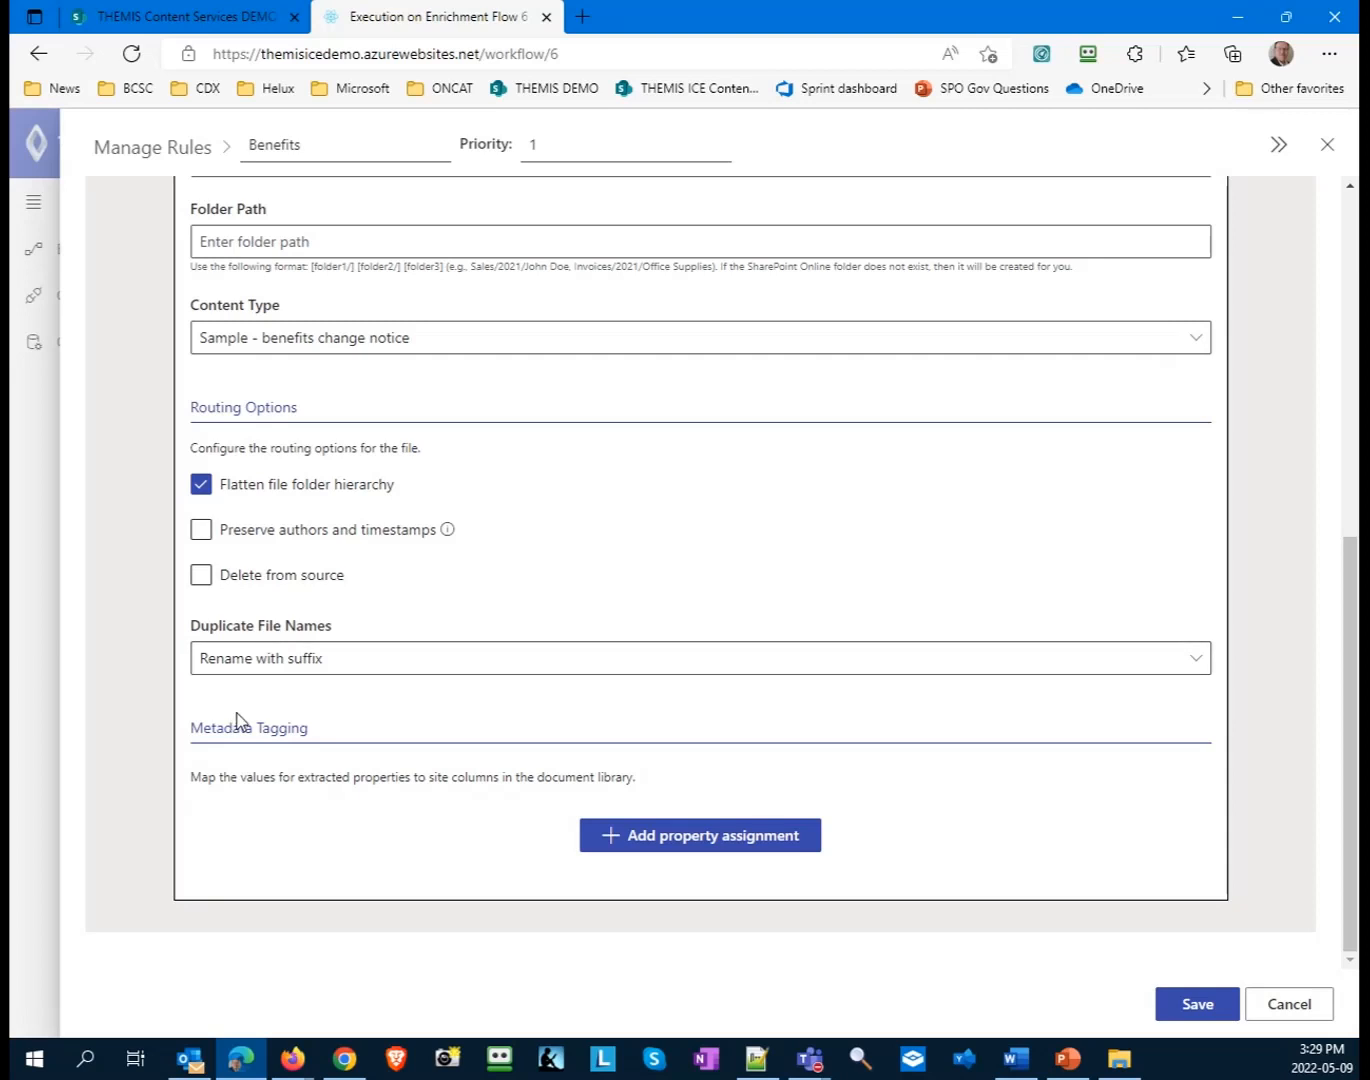
{"action": "left_click", "coordinate": [323, 679]}
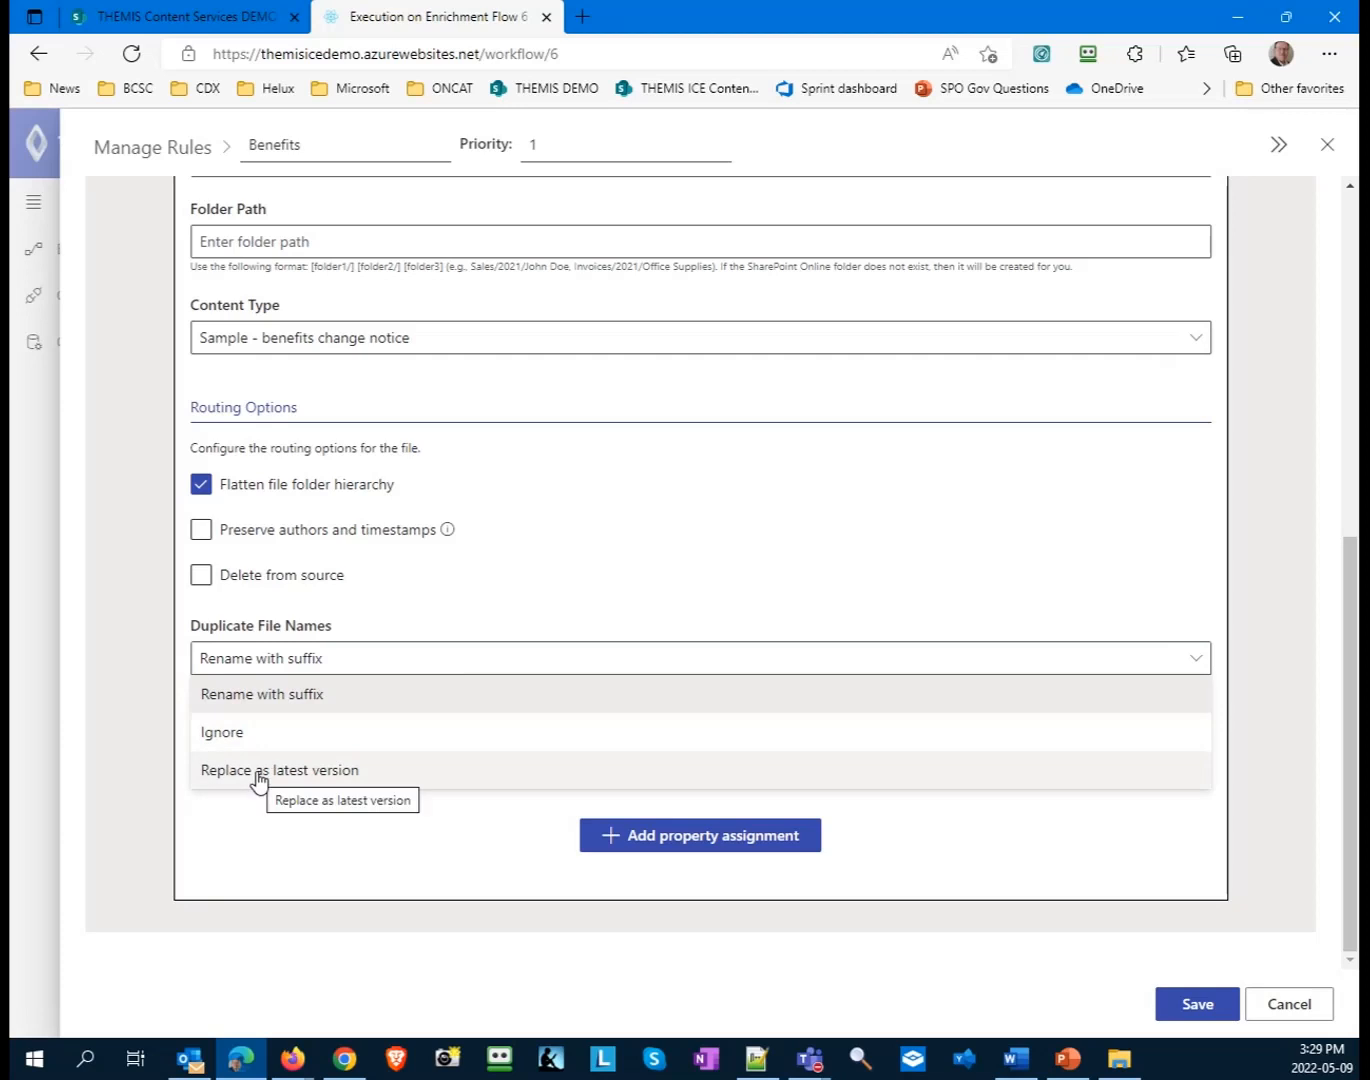
{"action": "left_click", "coordinate": [411, 671]}
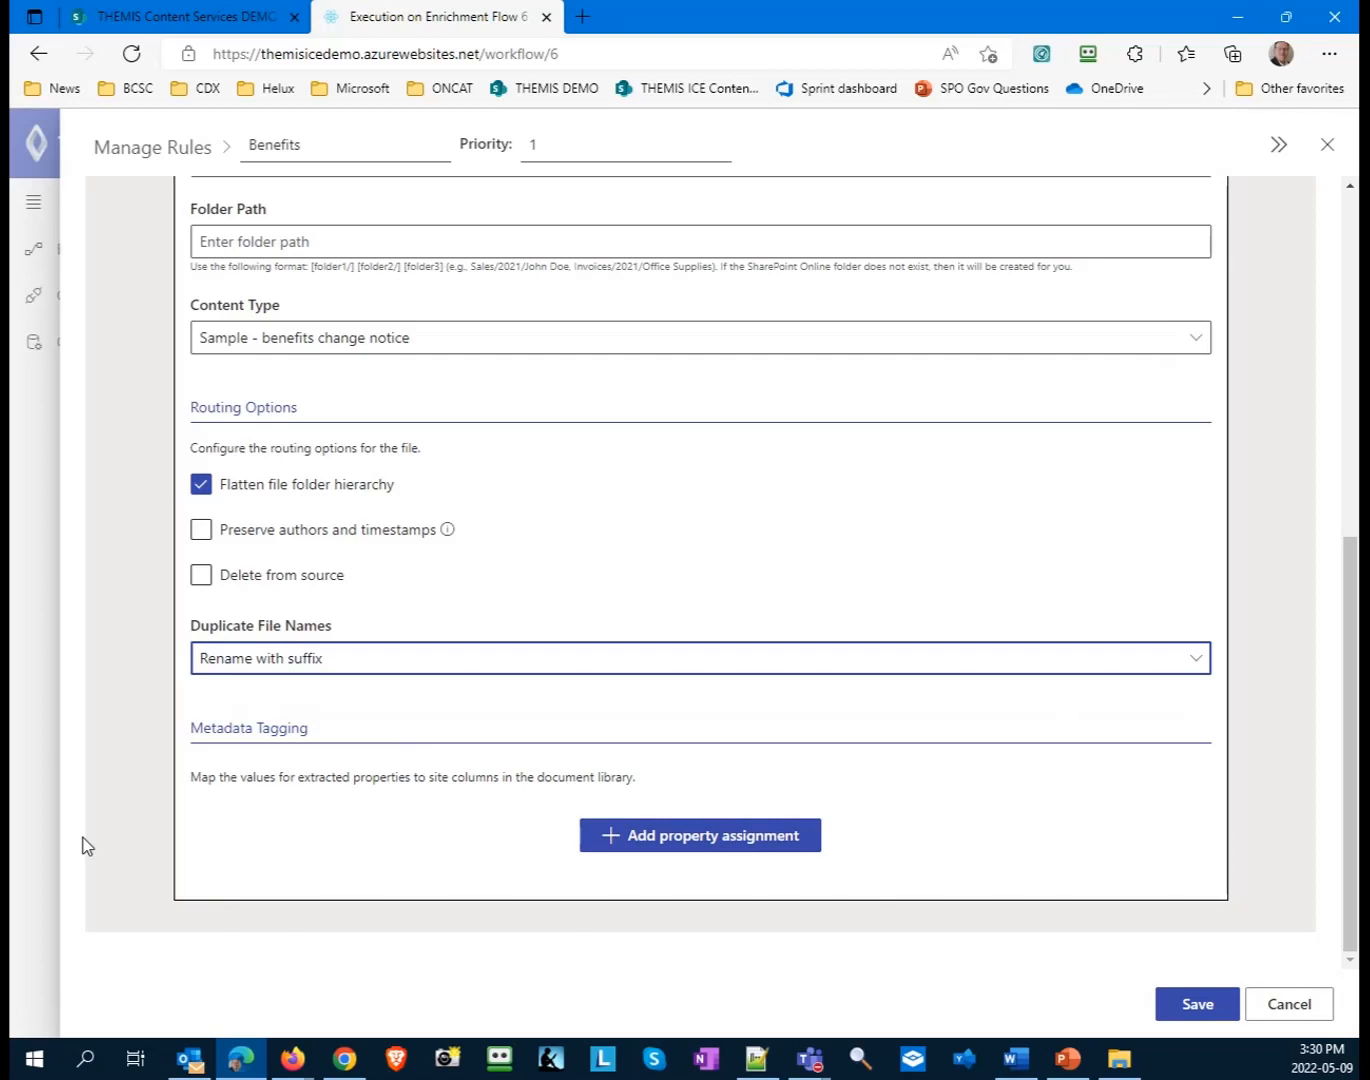
- Add a metadata property assignment that maps the extracted Addressee property to the Addressee site column
{"action": "left_click", "coordinate": [694, 846]}
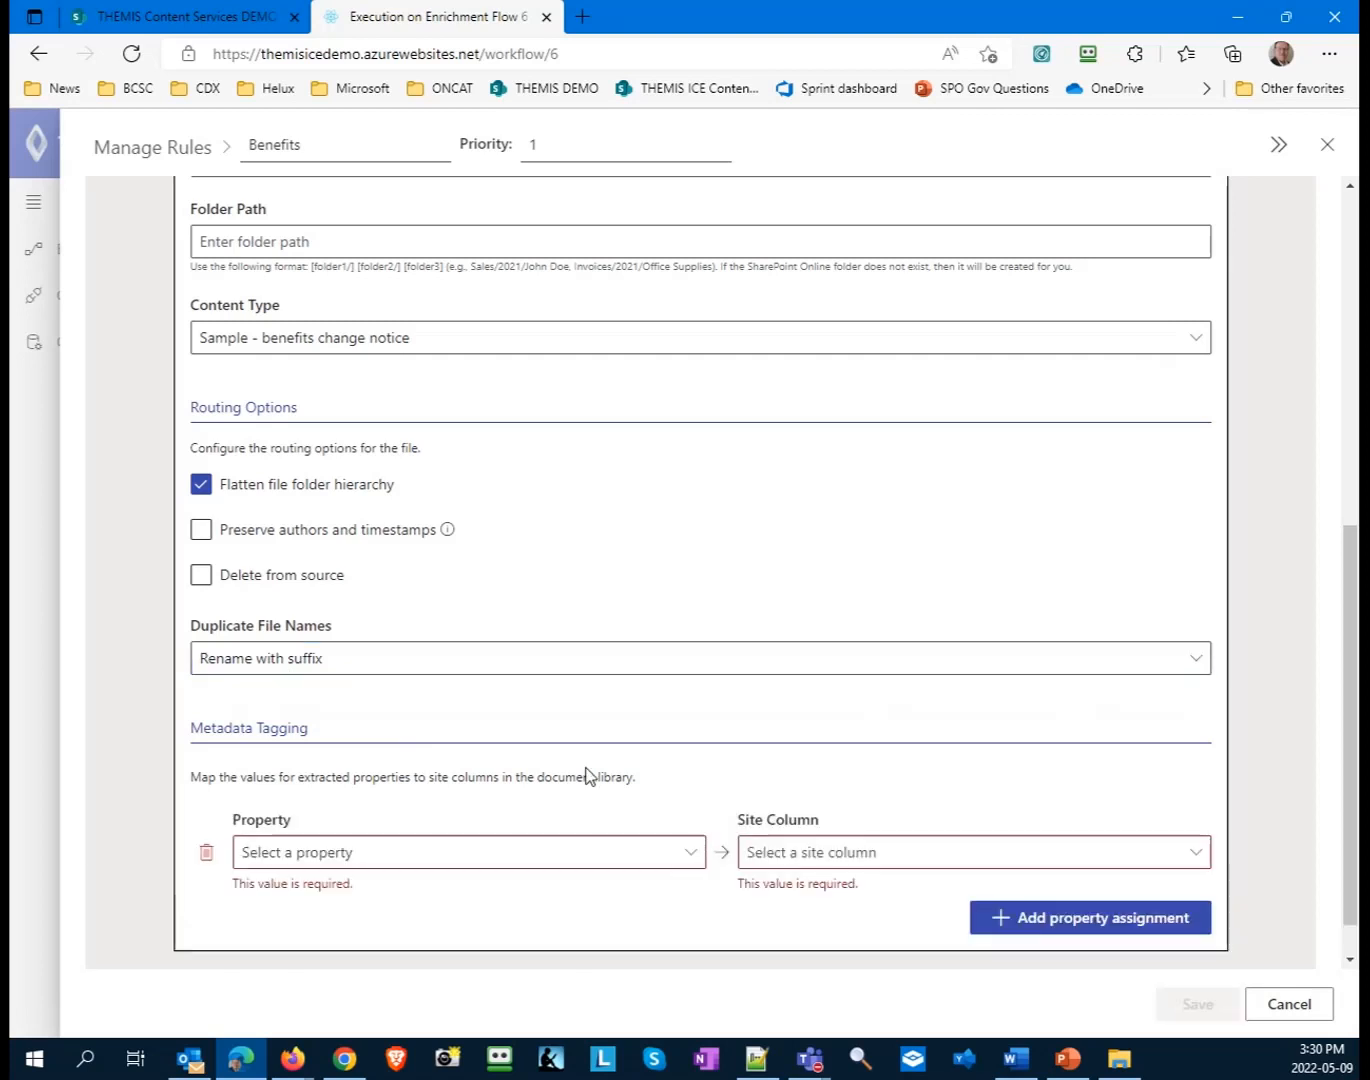
{"action": "scroll", "coordinate": [588, 775], "scroll_direction": "down", "scroll_amount": 1}
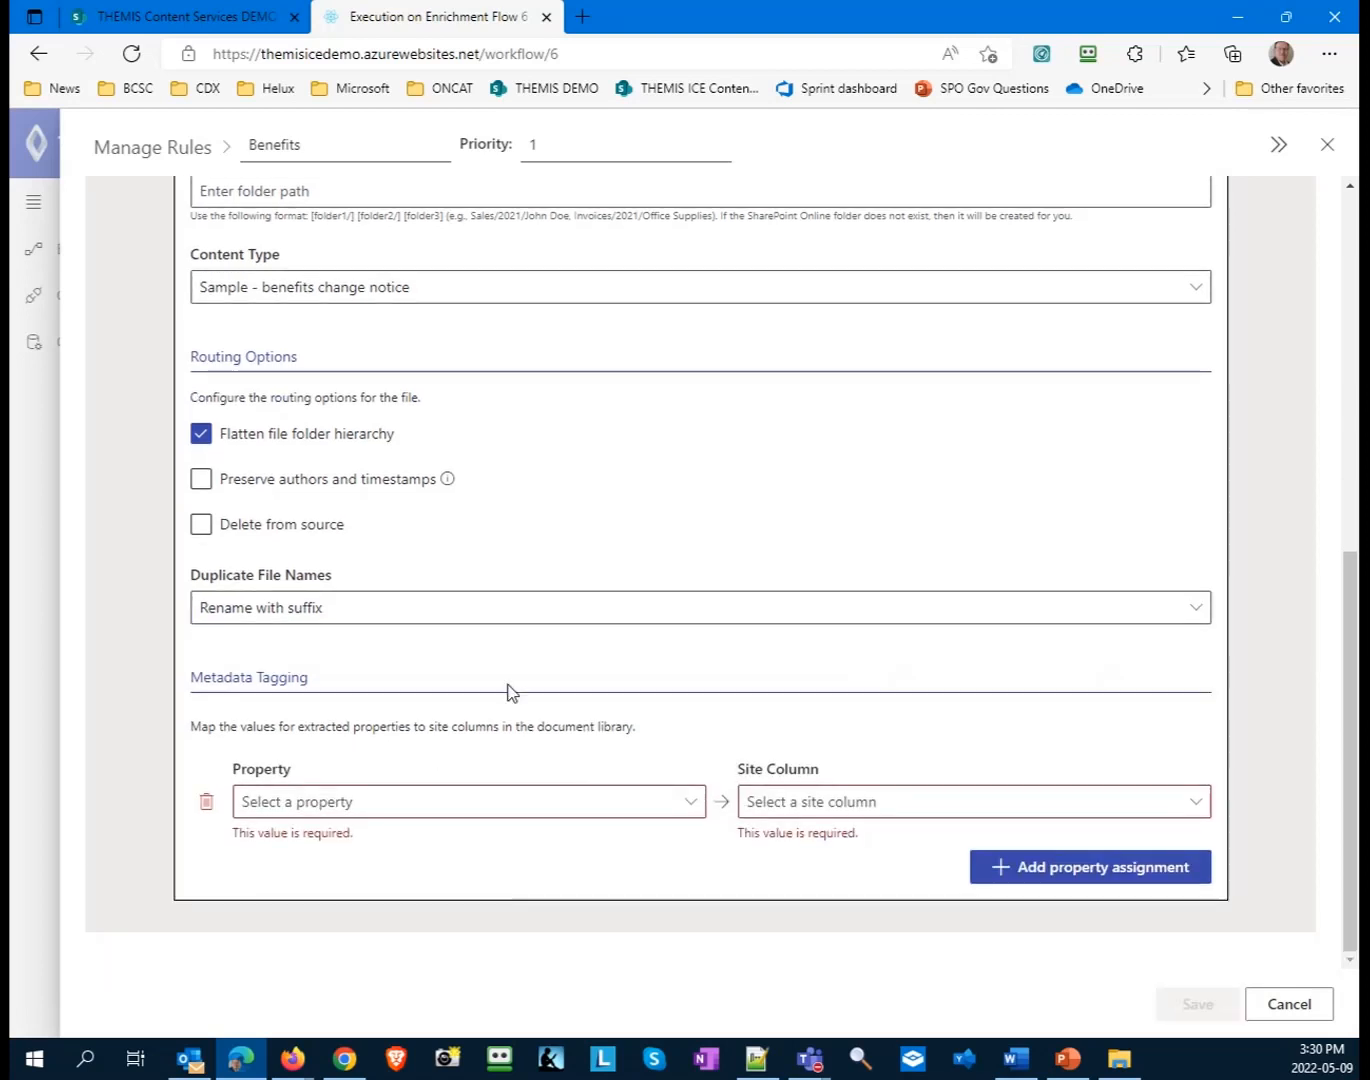
{"action": "left_click", "coordinate": [376, 813]}
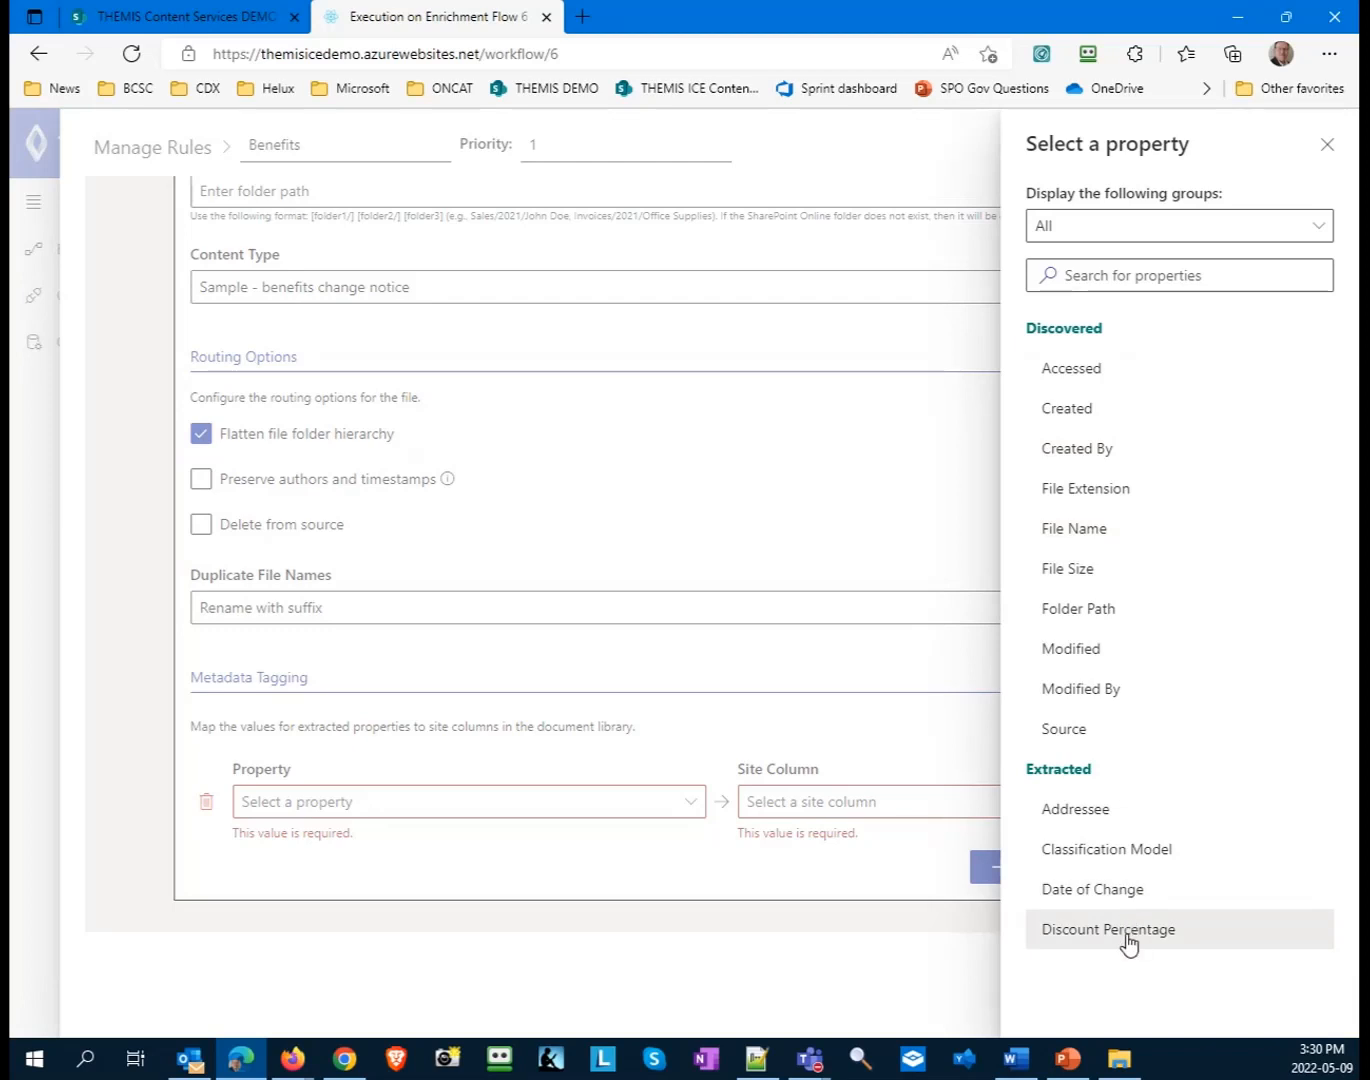
{"action": "left_click", "coordinate": [1077, 817]}
{"action": "left_click", "coordinate": [1077, 810]}
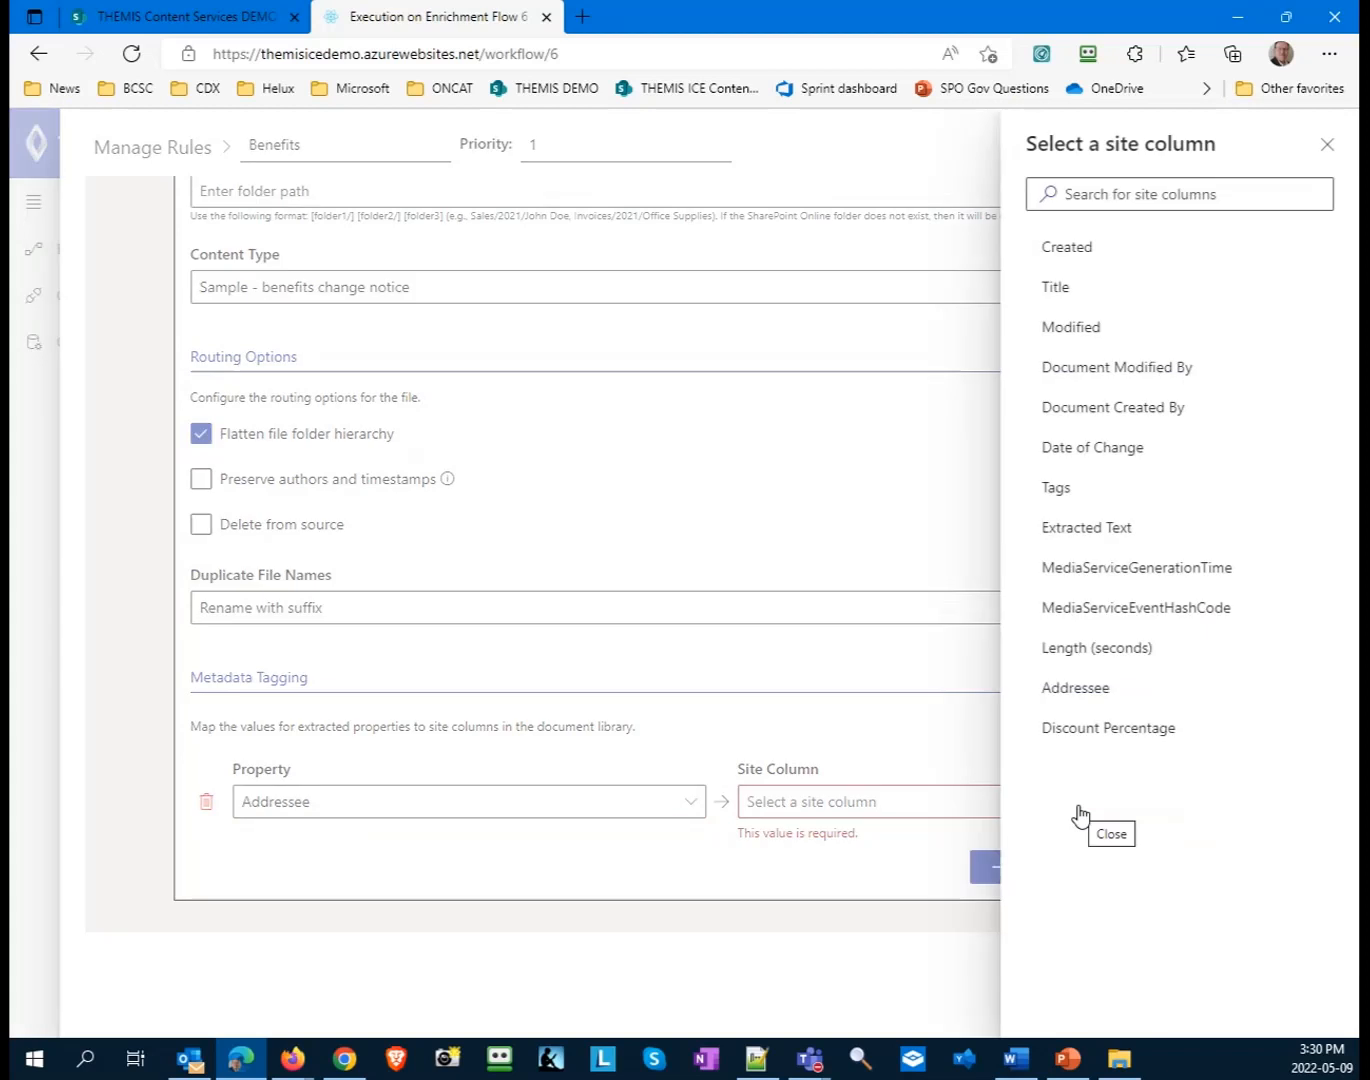
{"action": "left_click", "coordinate": [1078, 688]}
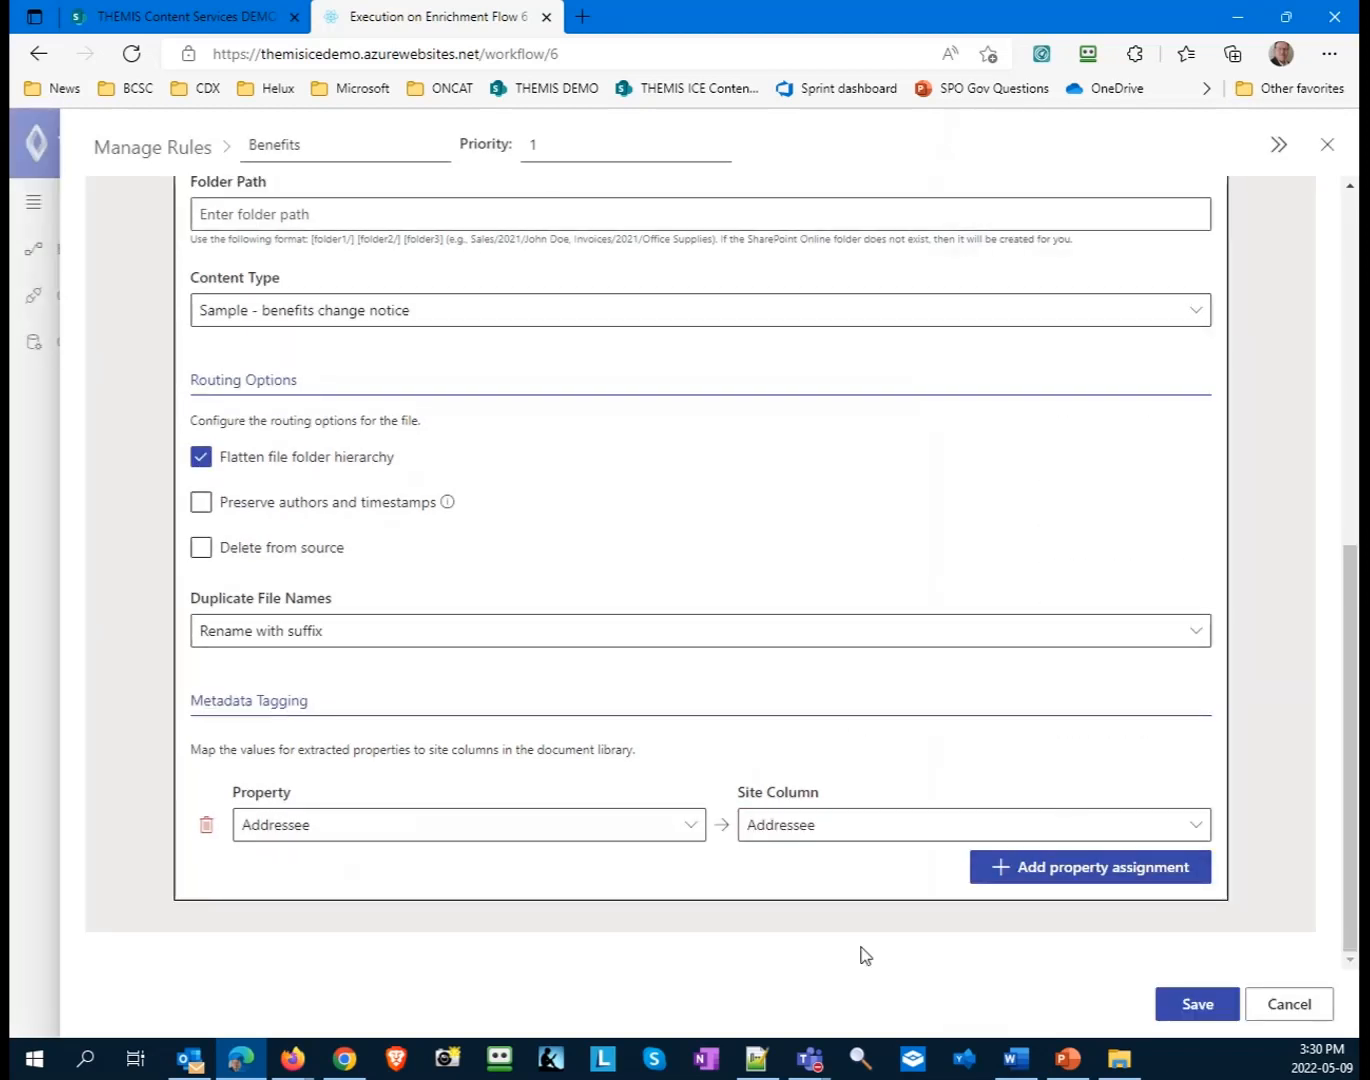
- Add a metadata assignment mapping the extracted Discount Percentage property to the Discount Percentage site column, and save the Benefits rule
{"action": "left_click", "coordinate": [1134, 869]}
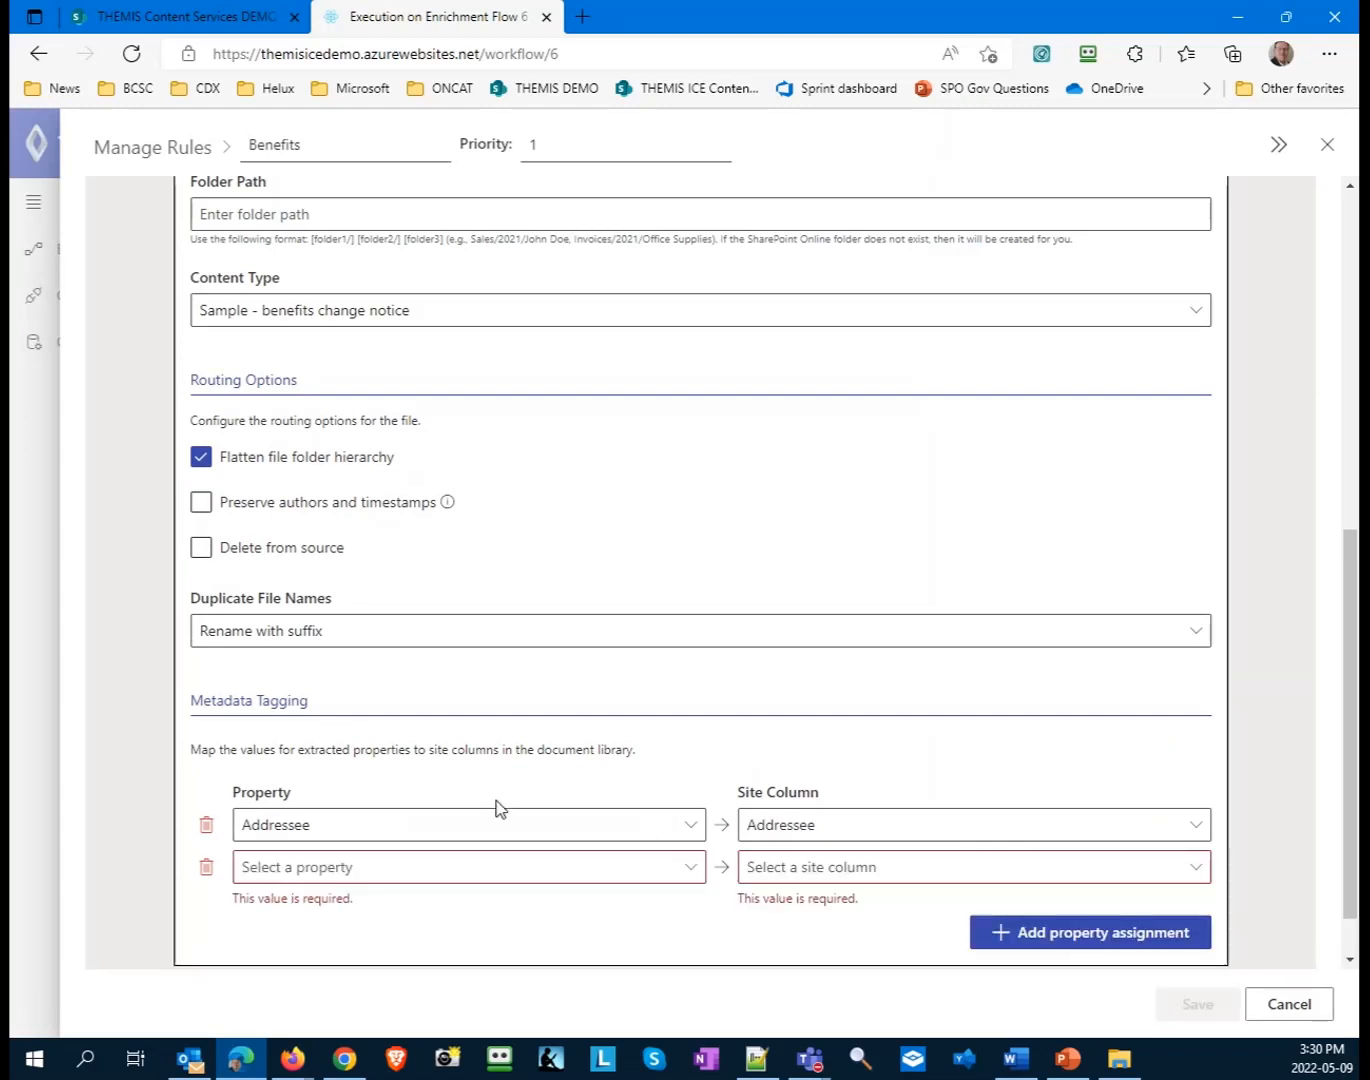
{"action": "left_click", "coordinate": [459, 872]}
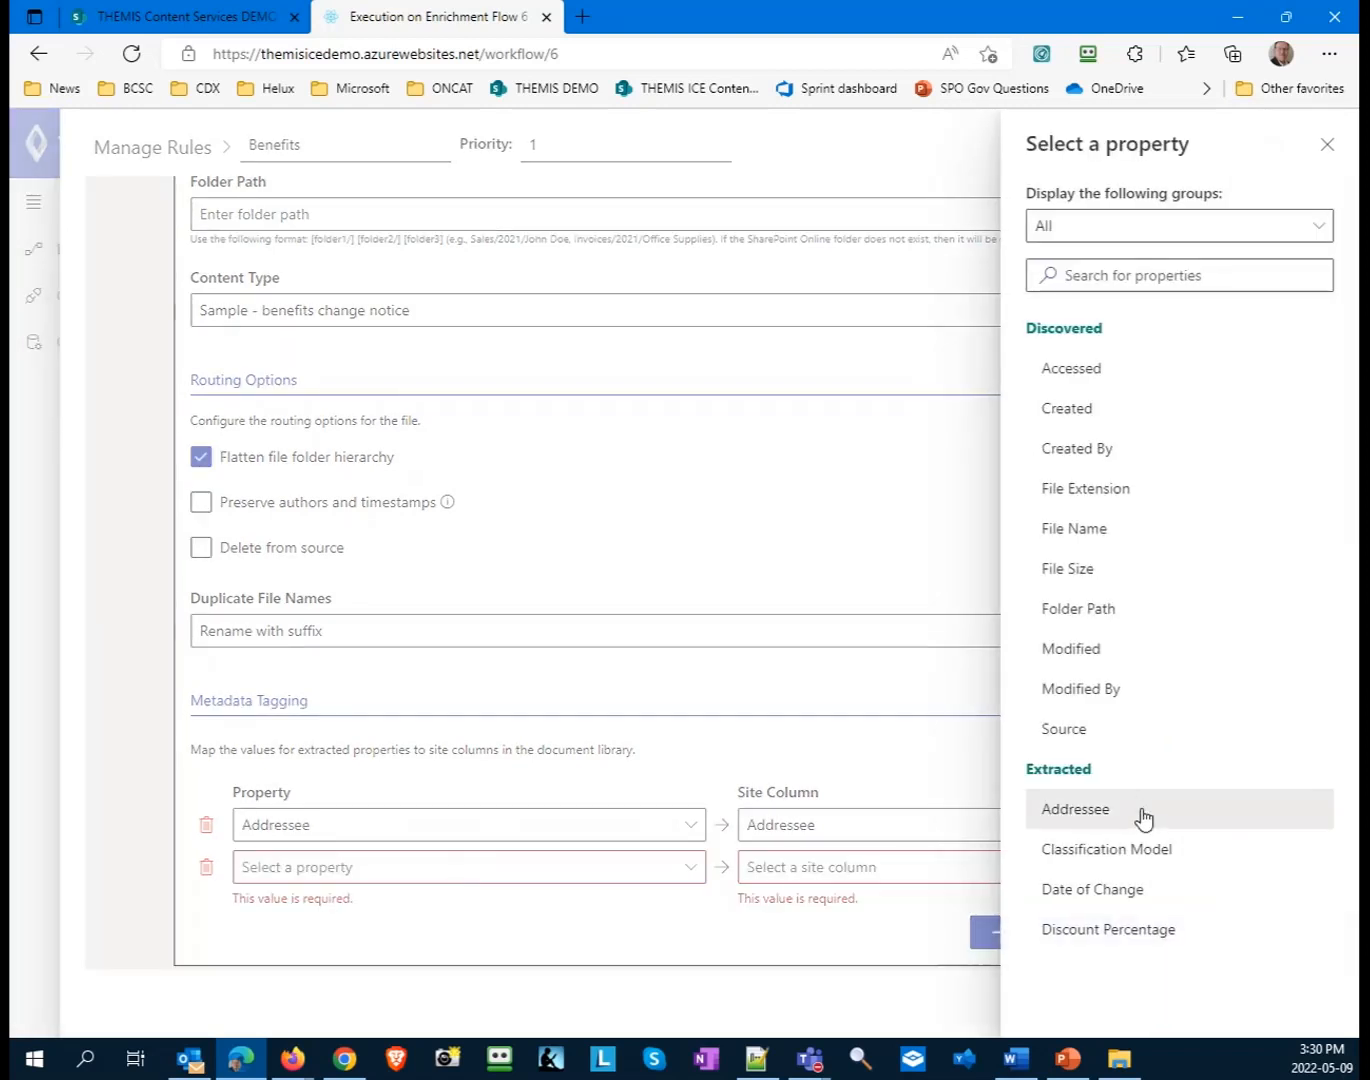
{"action": "left_click", "coordinate": [1104, 932]}
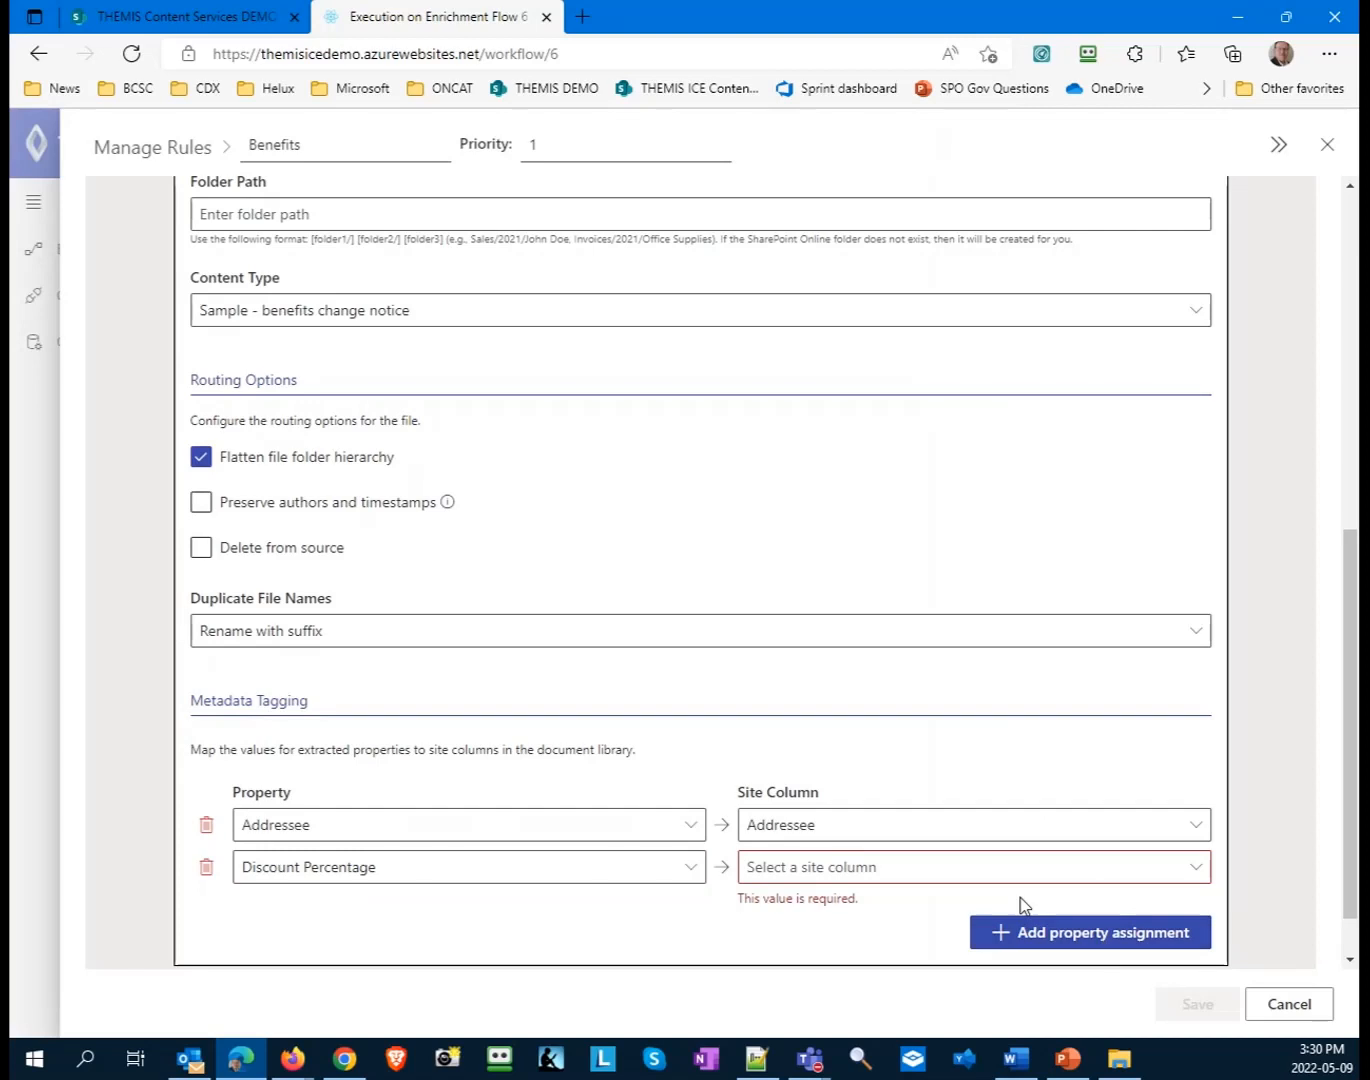
{"action": "left_click", "coordinate": [979, 871]}
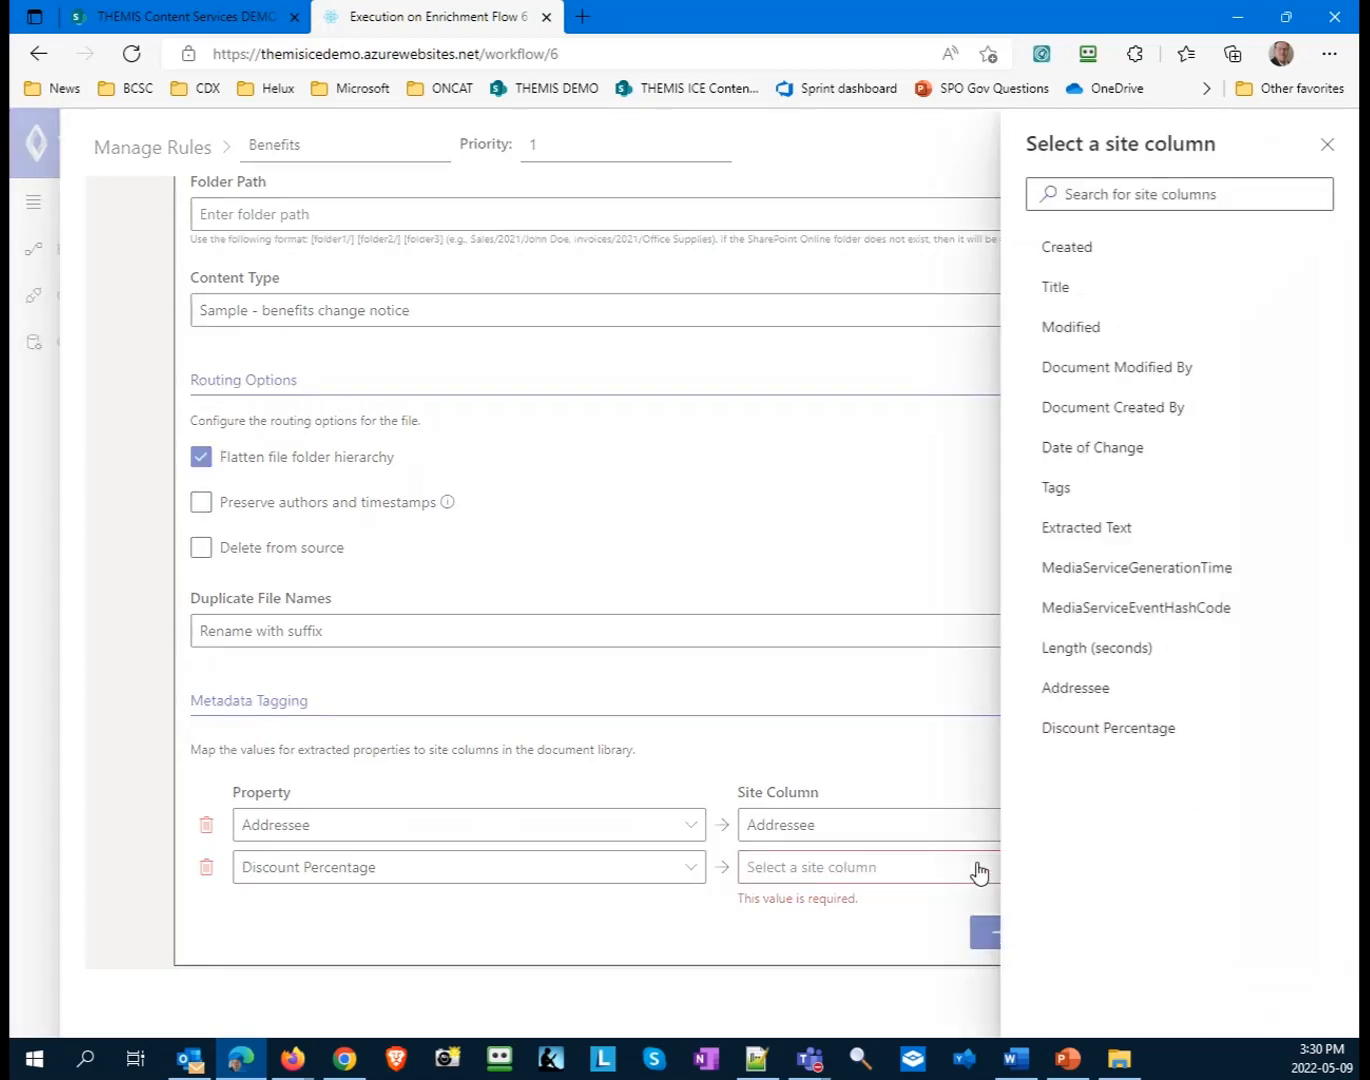
{"action": "left_click", "coordinate": [1098, 739]}
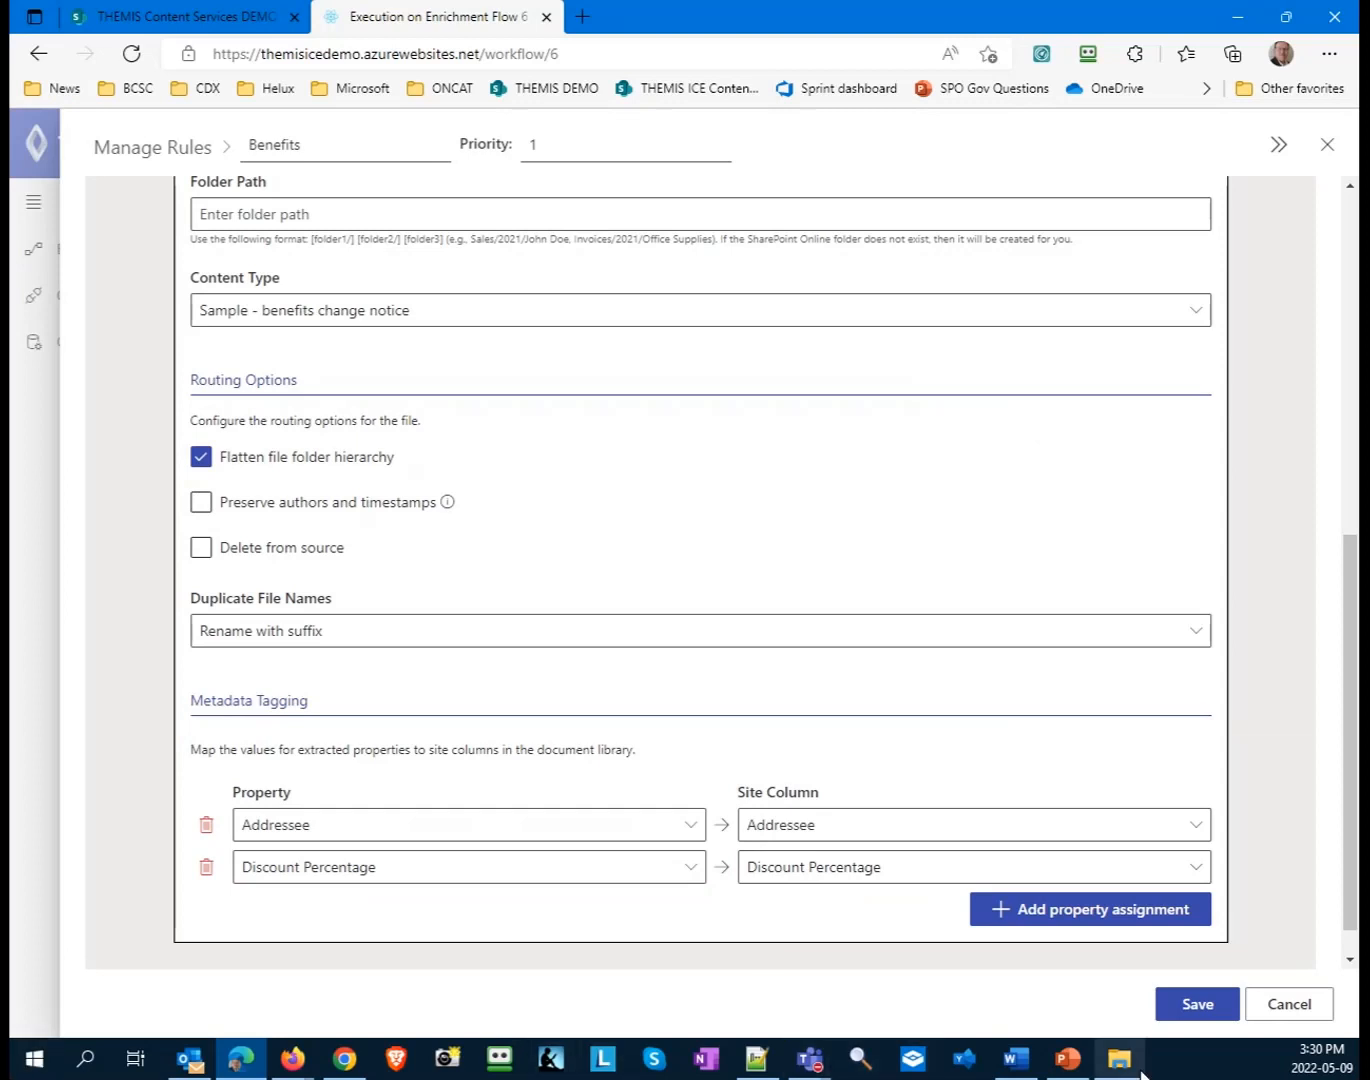
{"action": "left_click", "coordinate": [1203, 1009]}
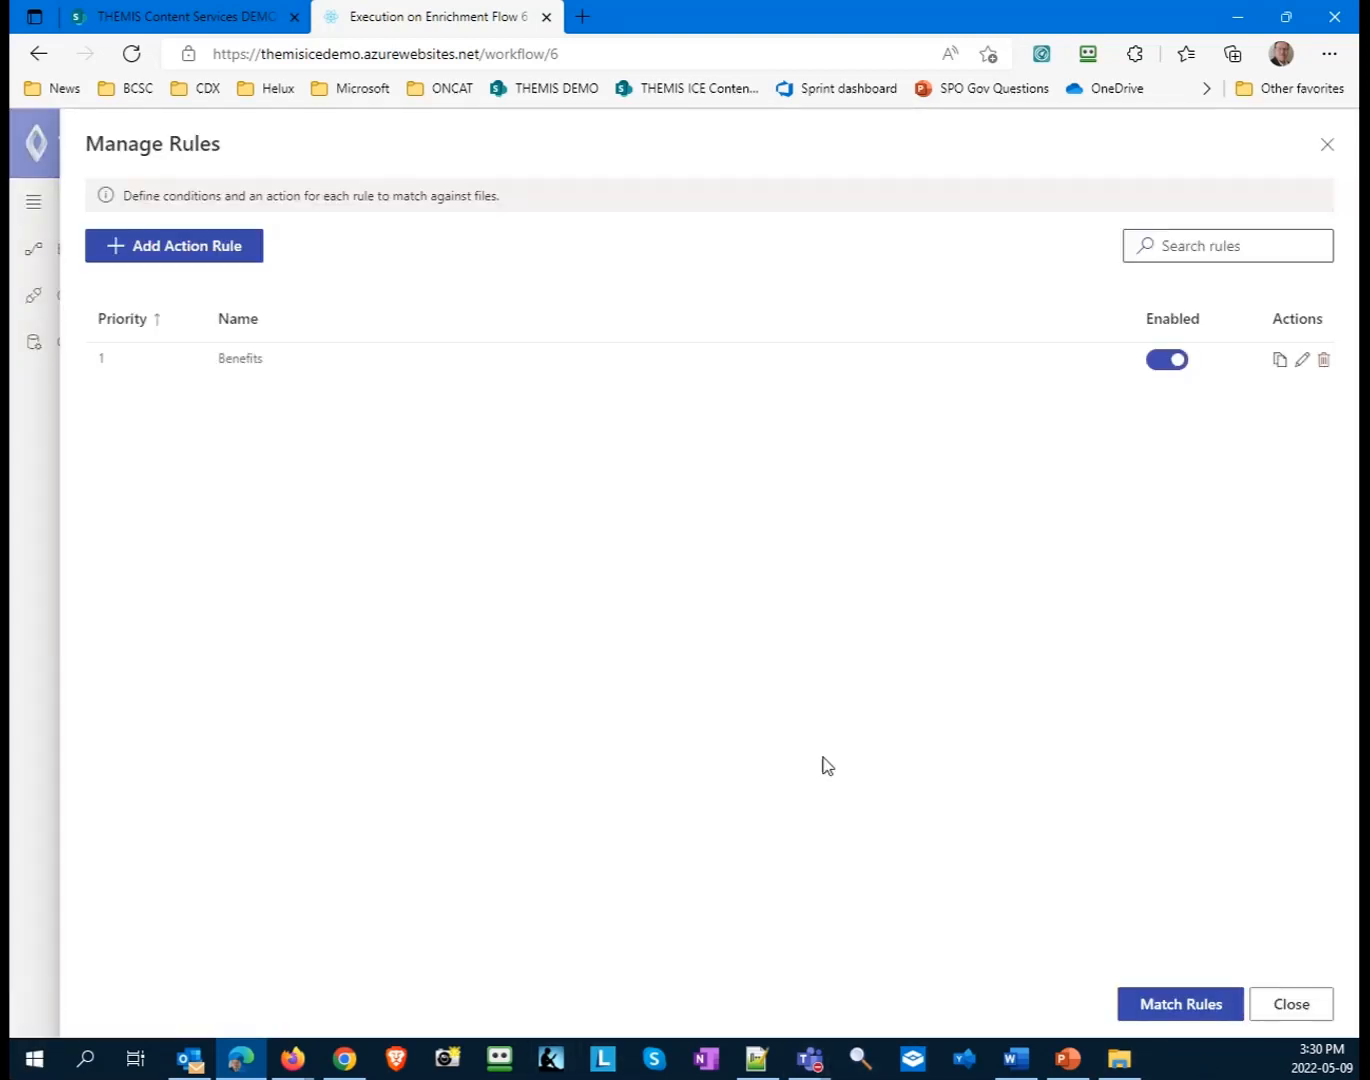
- Run rule matching on the workflow's files and refresh the execution list
{"action": "left_click", "coordinate": [1157, 1004]}
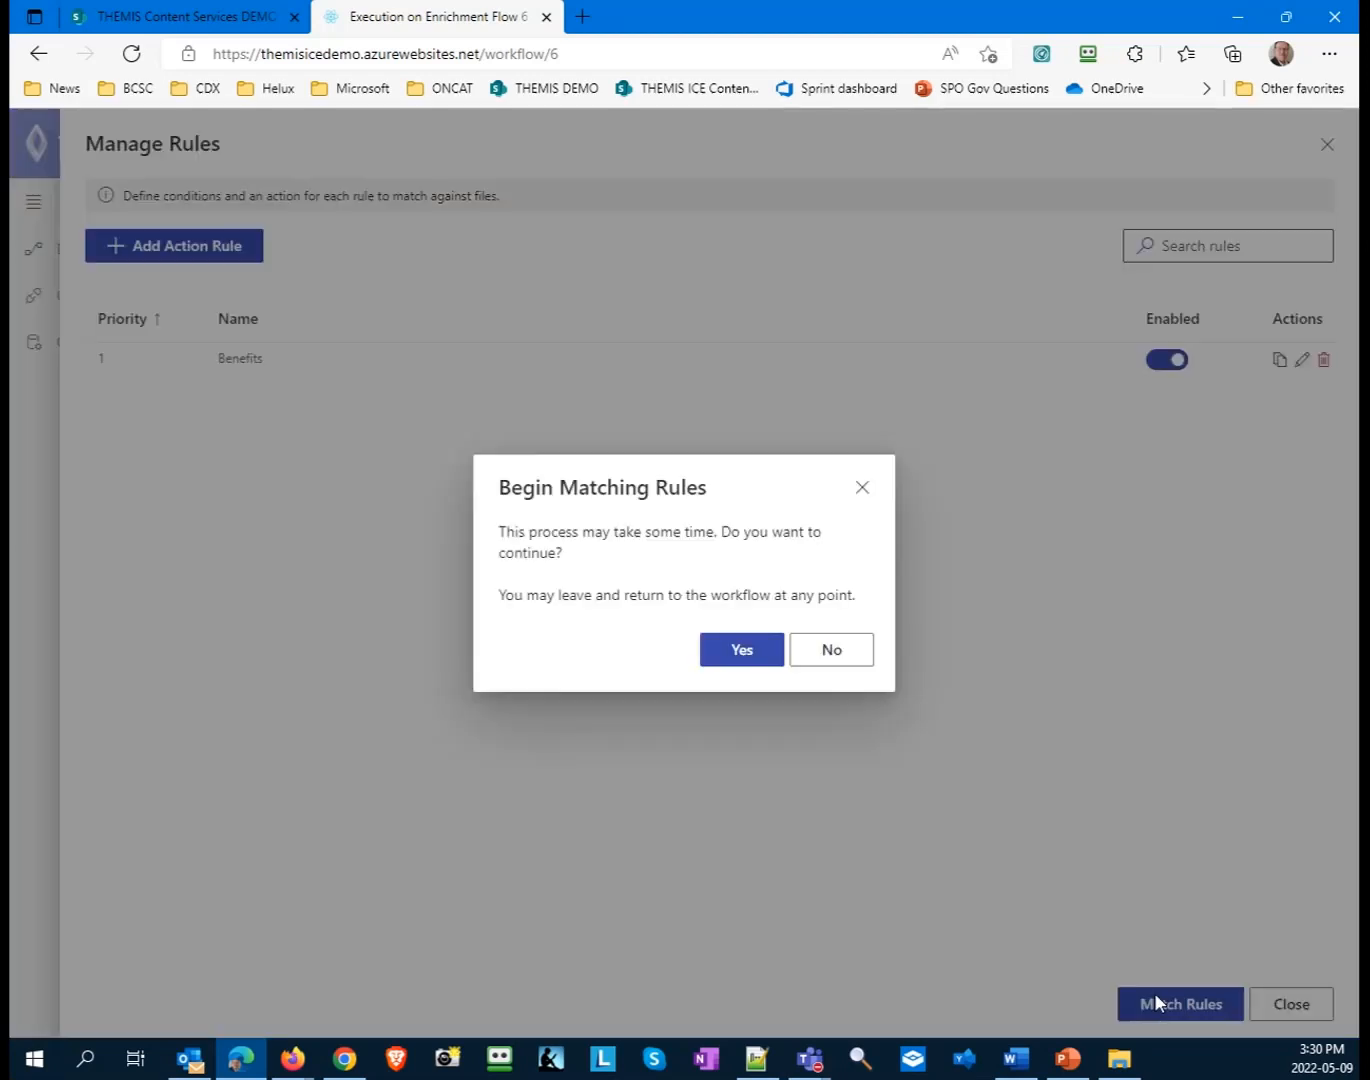
{"action": "left_click", "coordinate": [731, 660]}
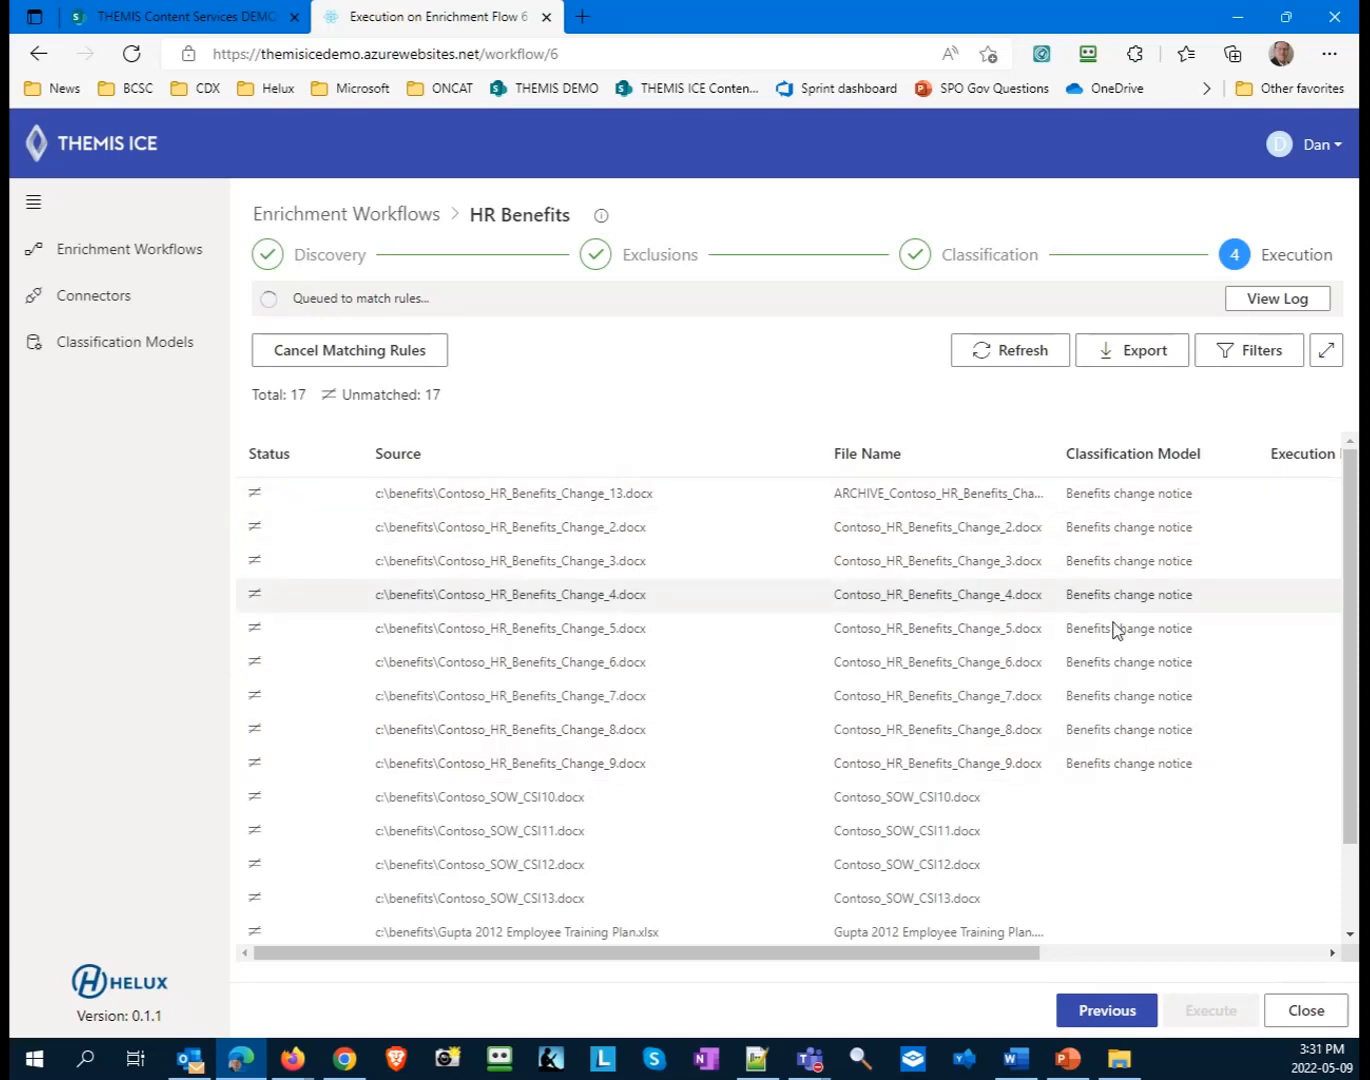
{"action": "scroll", "coordinate": [1041, 861], "scroll_direction": "down", "scroll_amount": 2}
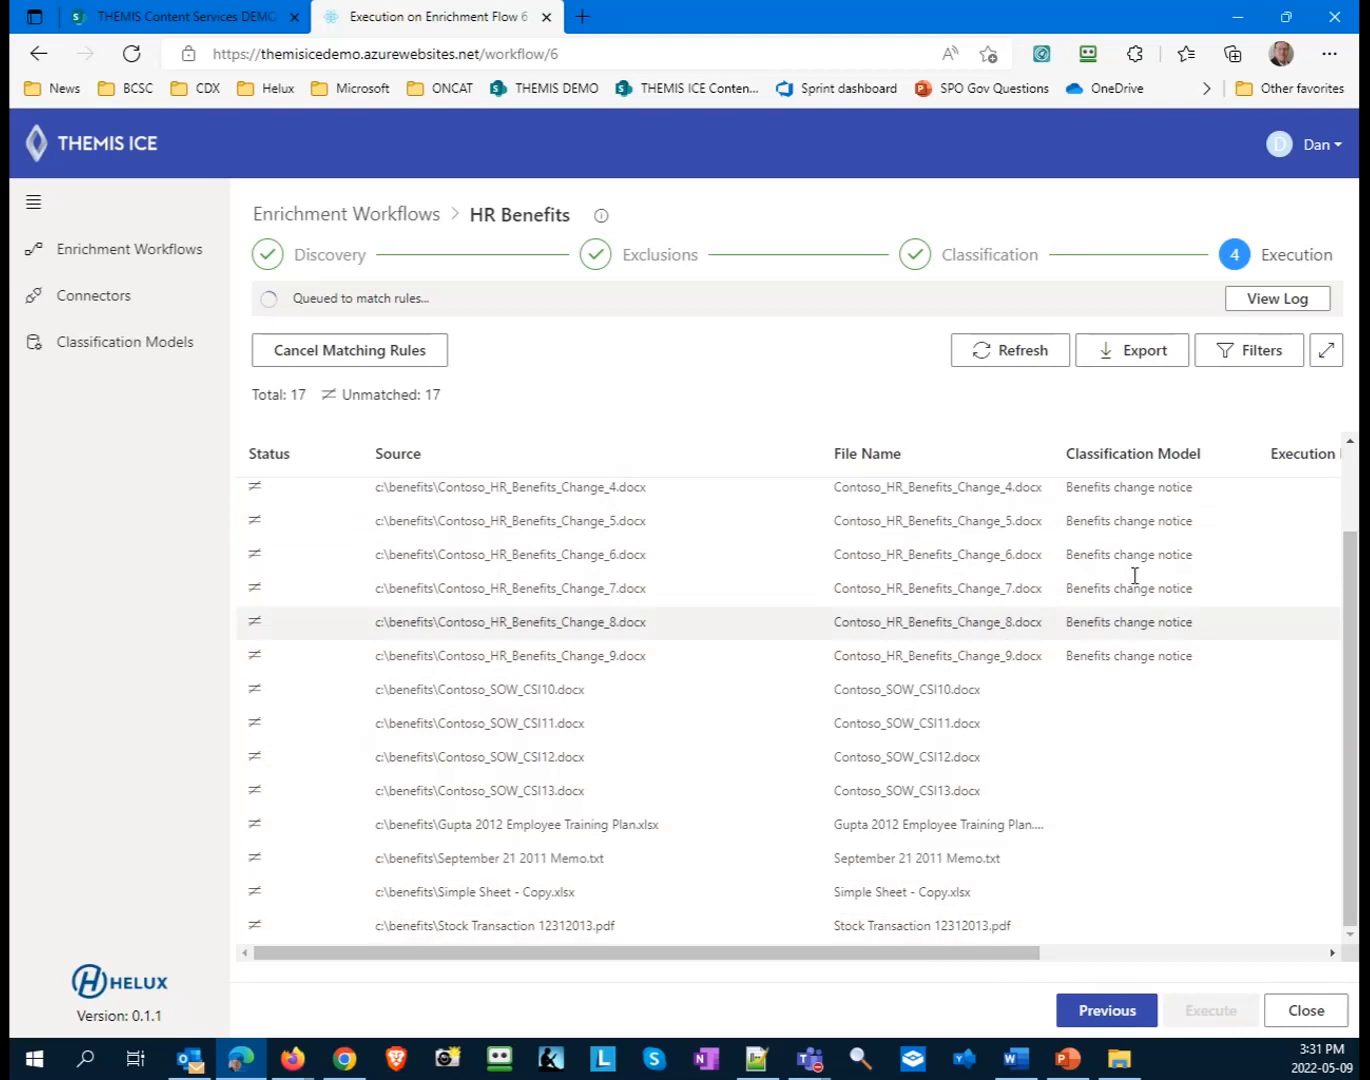
{"action": "left_click", "coordinate": [1027, 356]}
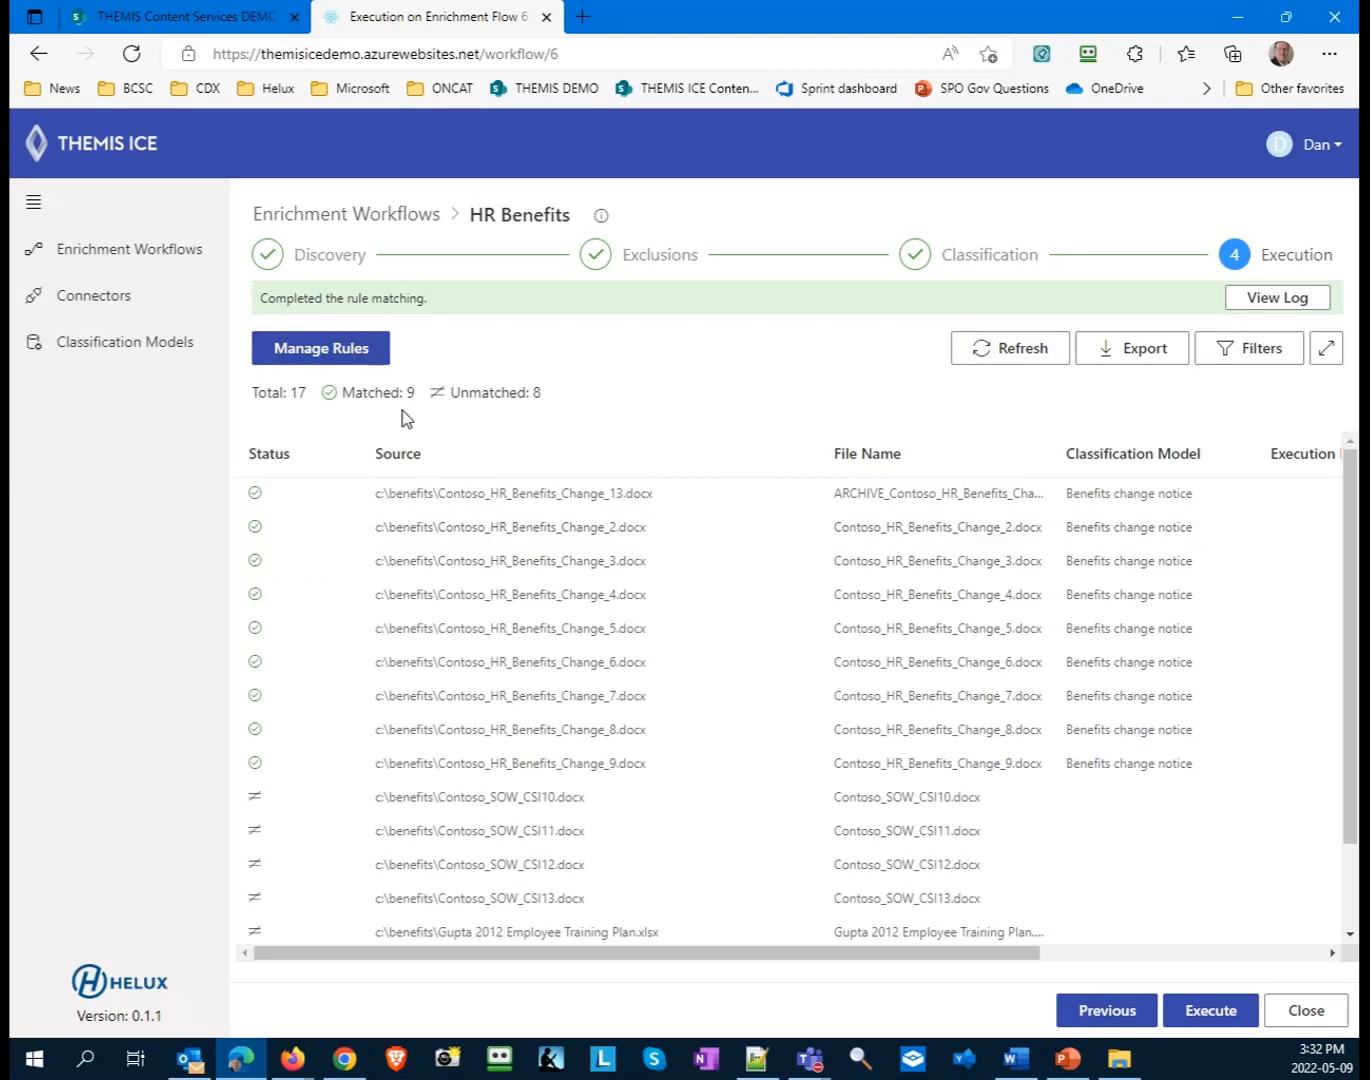
- Examine the matched and unmatched files in the execution list and the details of the Benefits rule matched to Contoso_HR_Benefits_Change_4.docx
{"action": "left_click_drag", "start_coordinate": [912, 964], "coordinate": [1250, 957]}
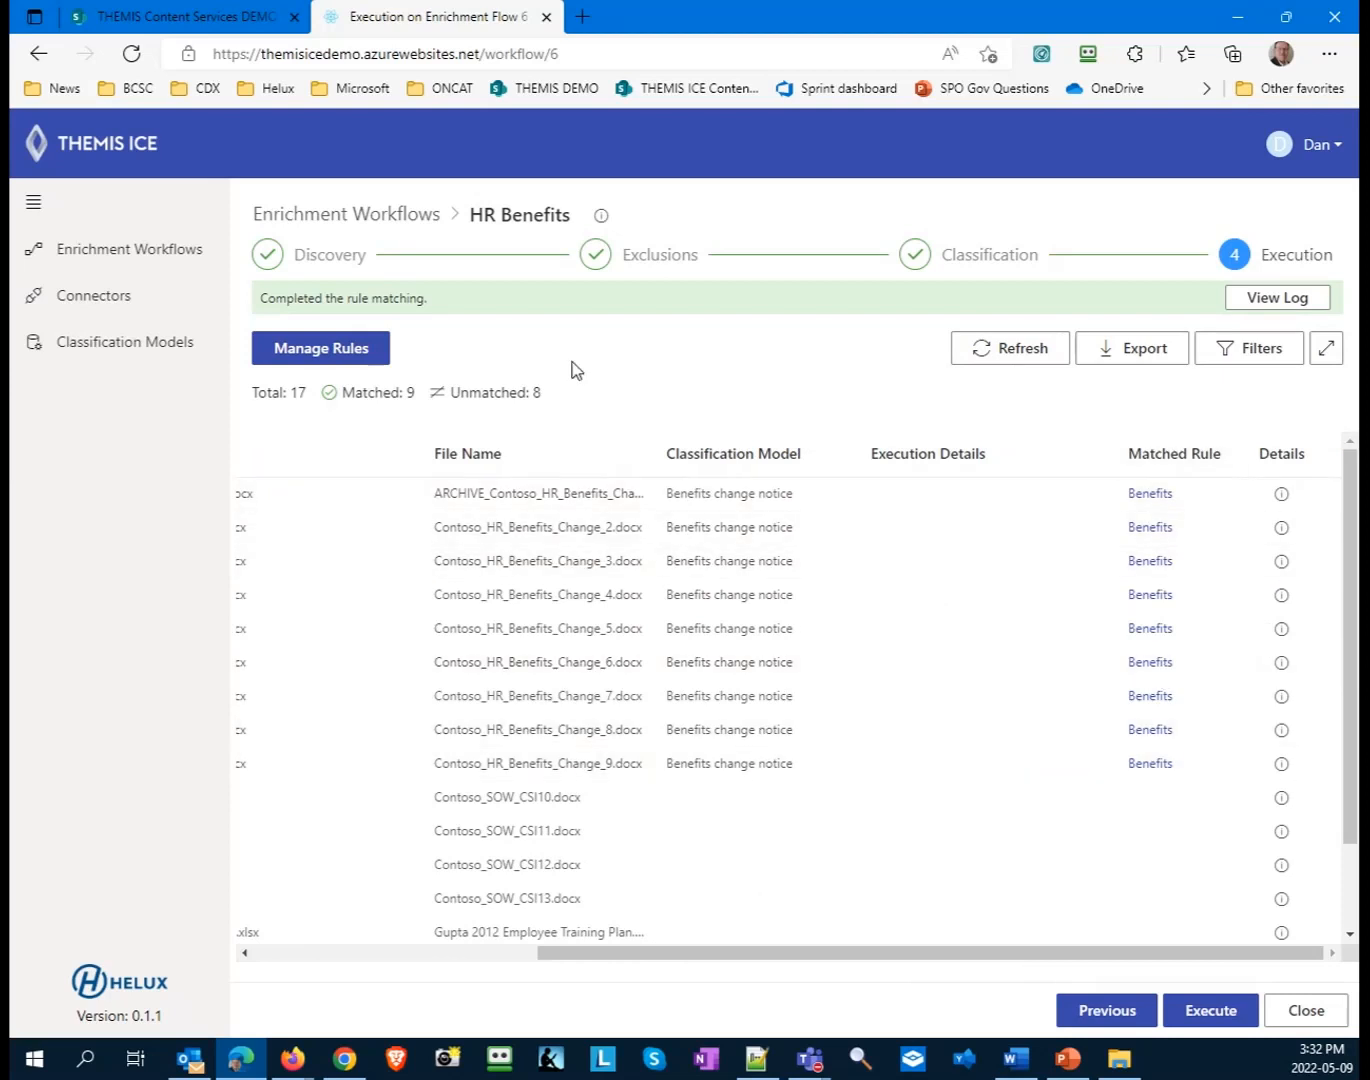
{"action": "scroll", "coordinate": [1002, 799], "scroll_direction": "down", "scroll_amount": 2}
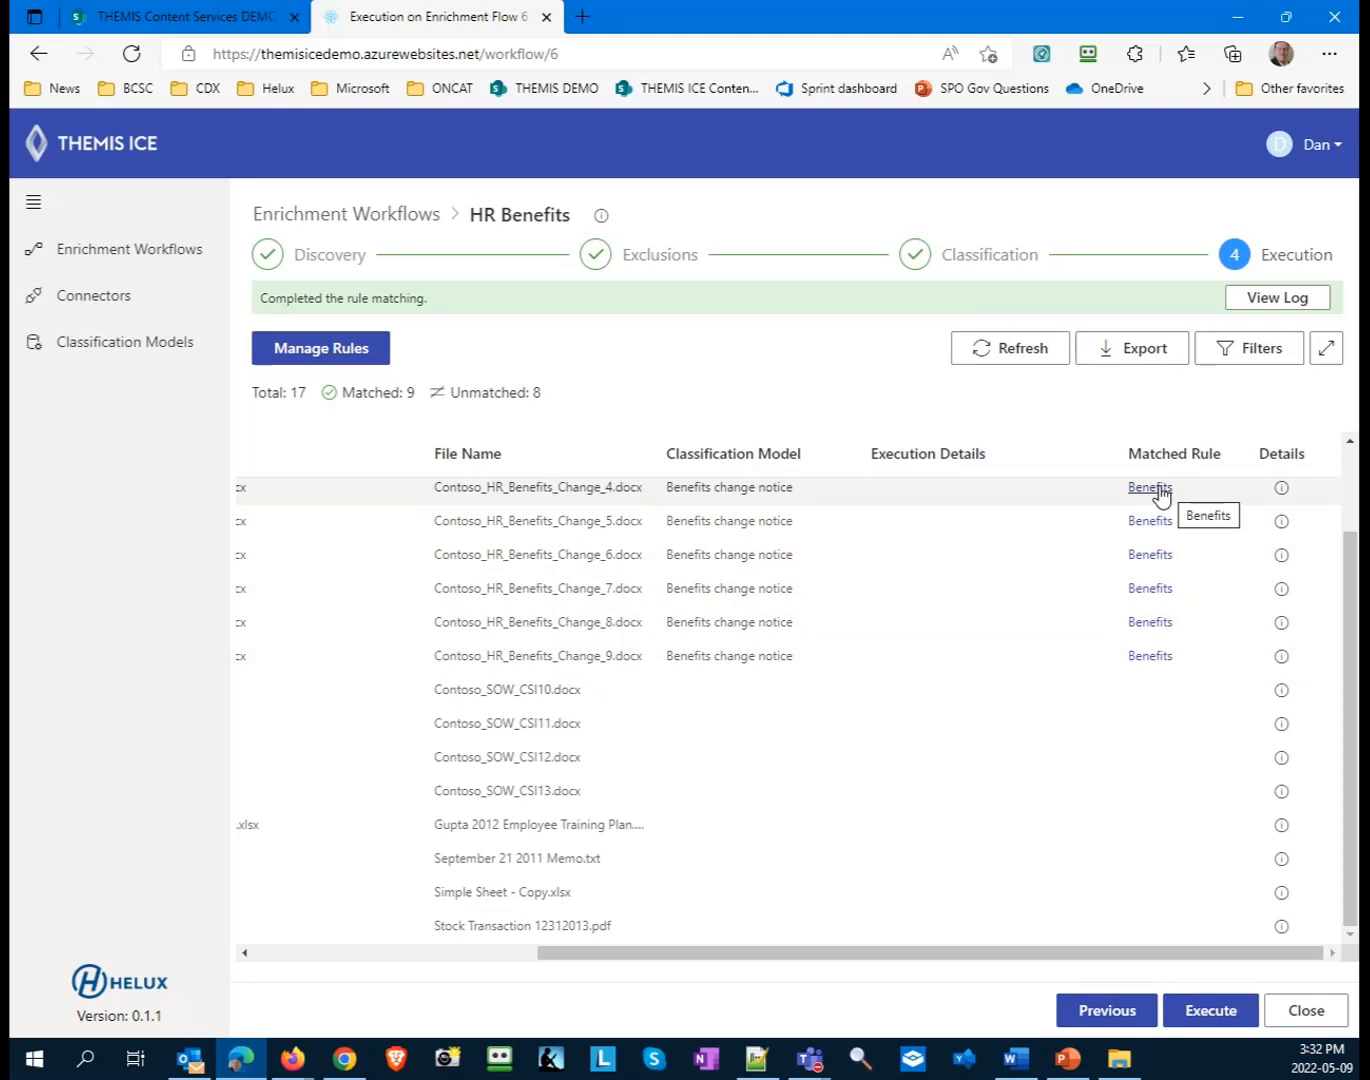
{"action": "scroll", "coordinate": [1161, 495], "scroll_direction": "up", "scroll_amount": 1}
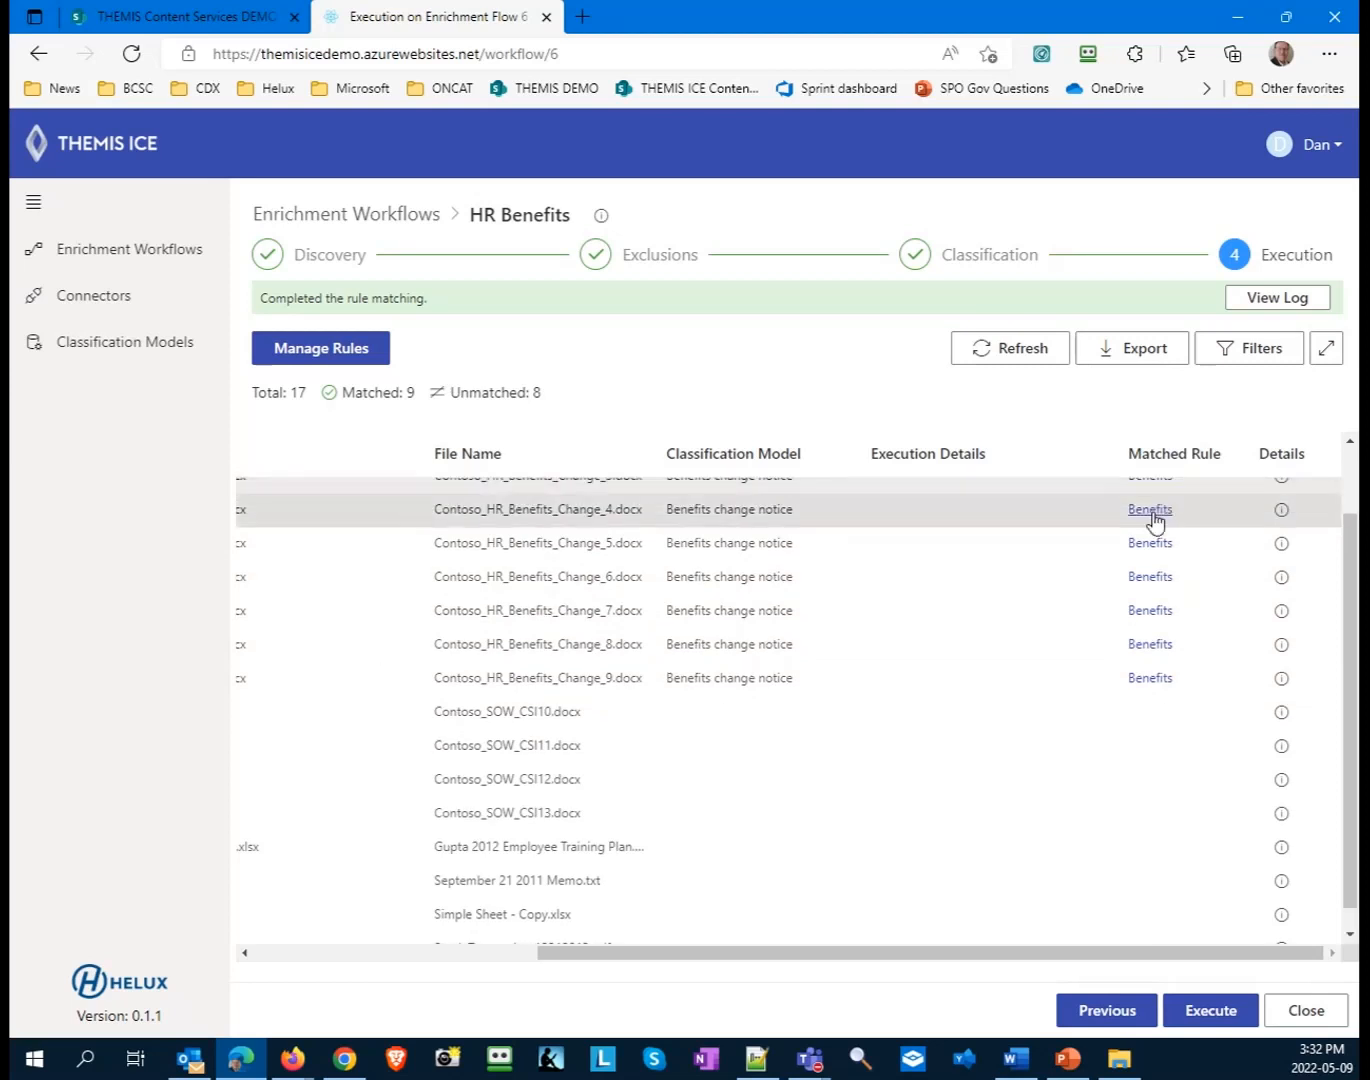
{"action": "left_click", "coordinate": [1152, 513]}
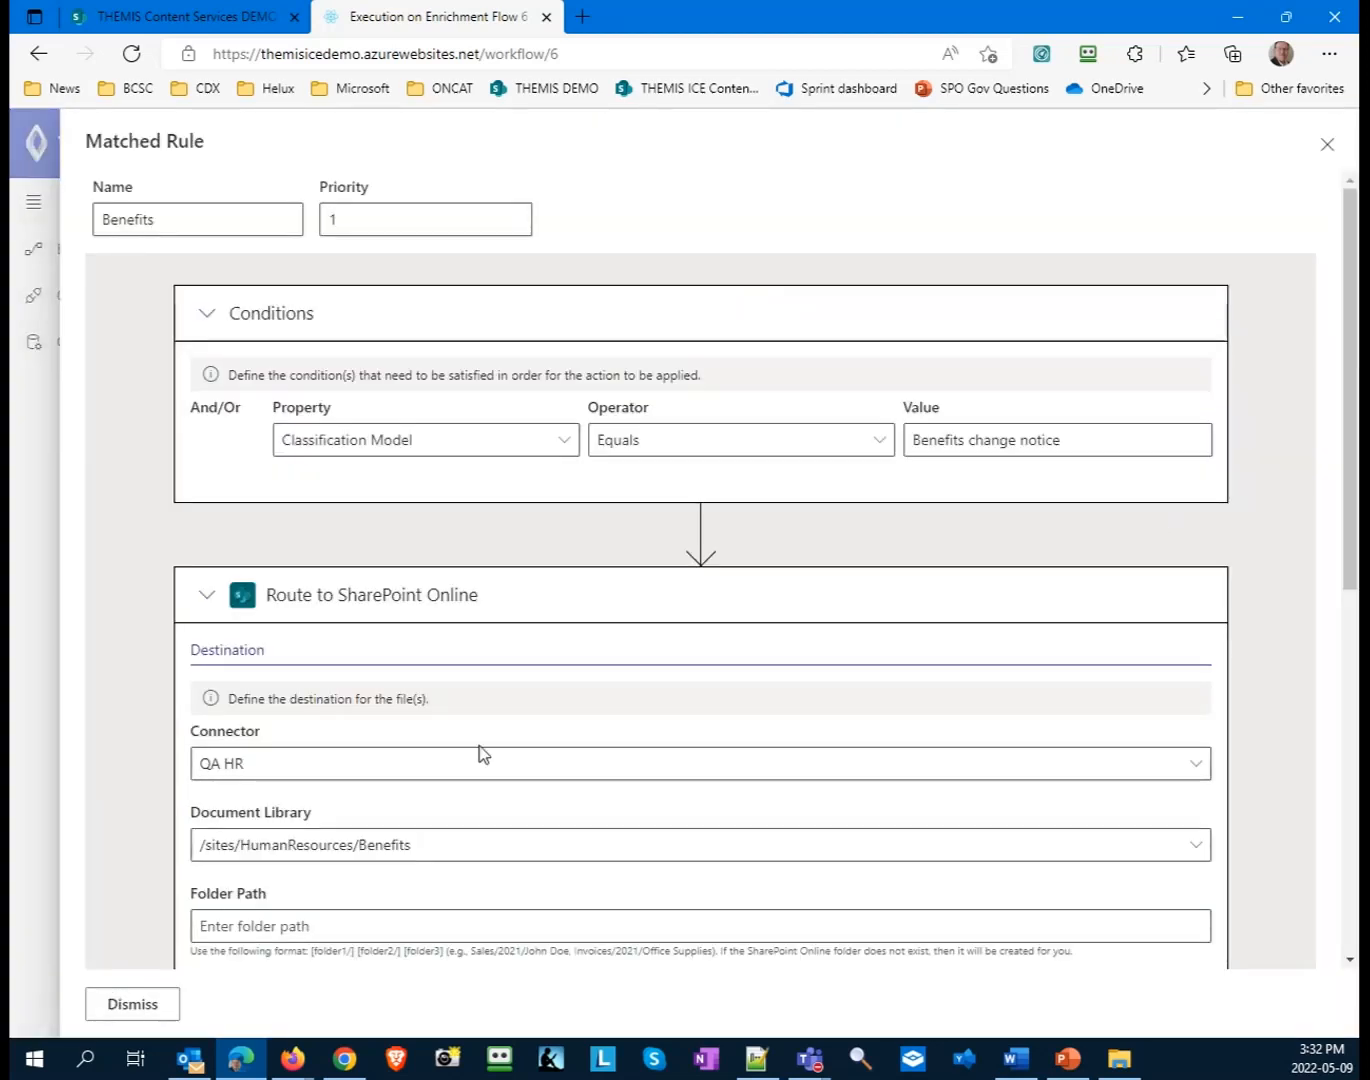
{"action": "scroll", "coordinate": [482, 753], "scroll_direction": "down", "scroll_amount": 3}
{"action": "scroll", "coordinate": [506, 756], "scroll_direction": "up", "scroll_amount": 3}
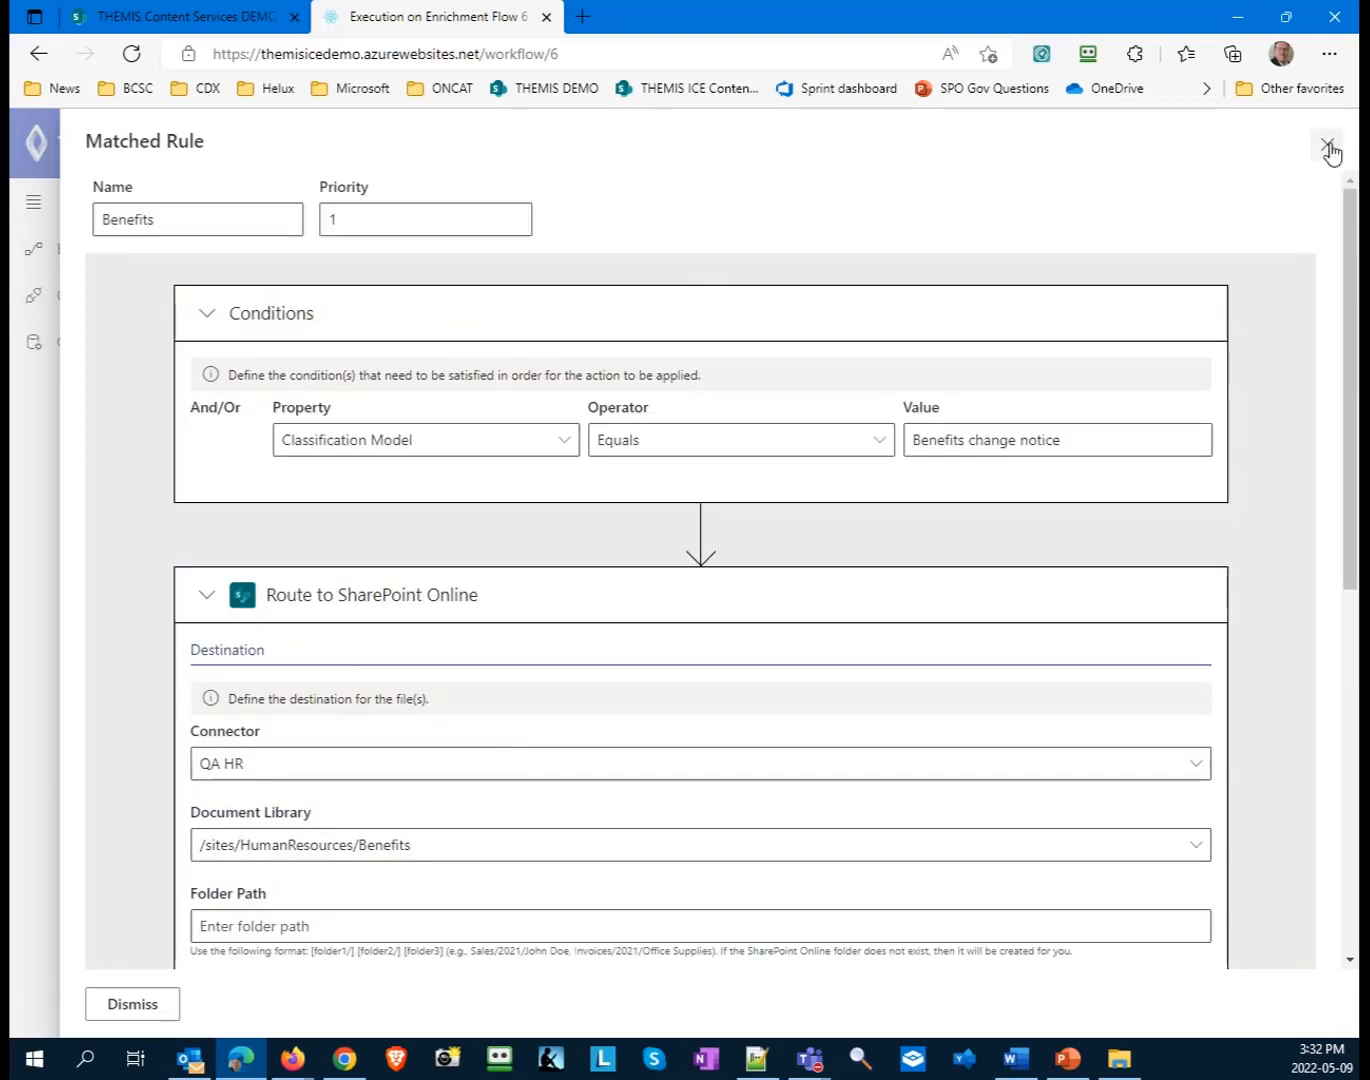
{"action": "left_click", "coordinate": [1328, 146]}
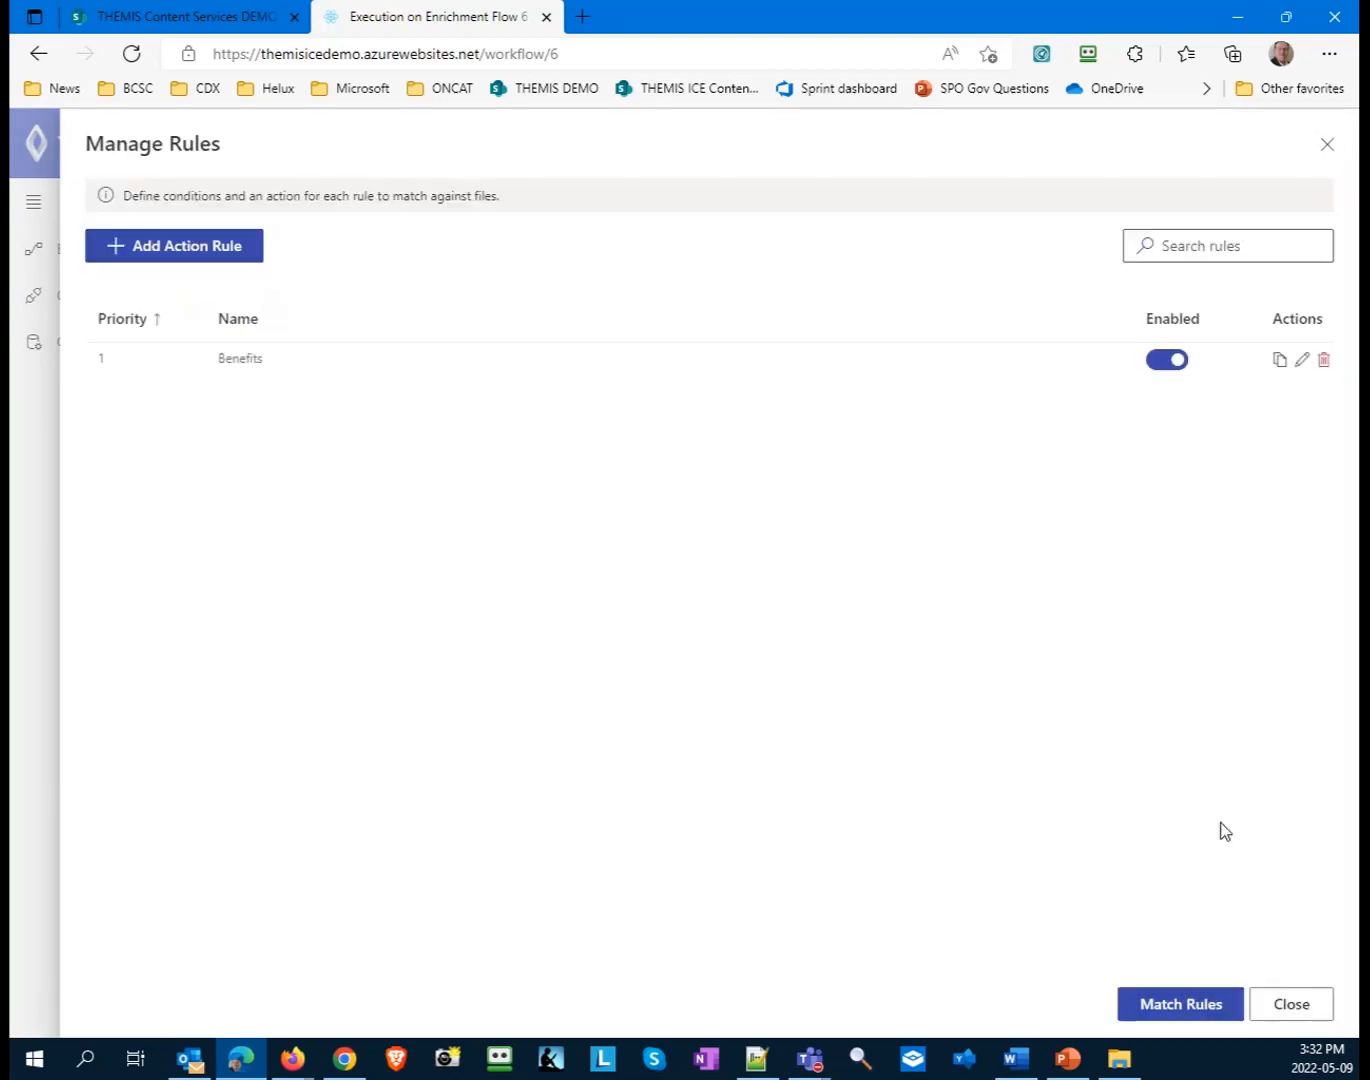
{"action": "left_click", "coordinate": [1289, 1018]}
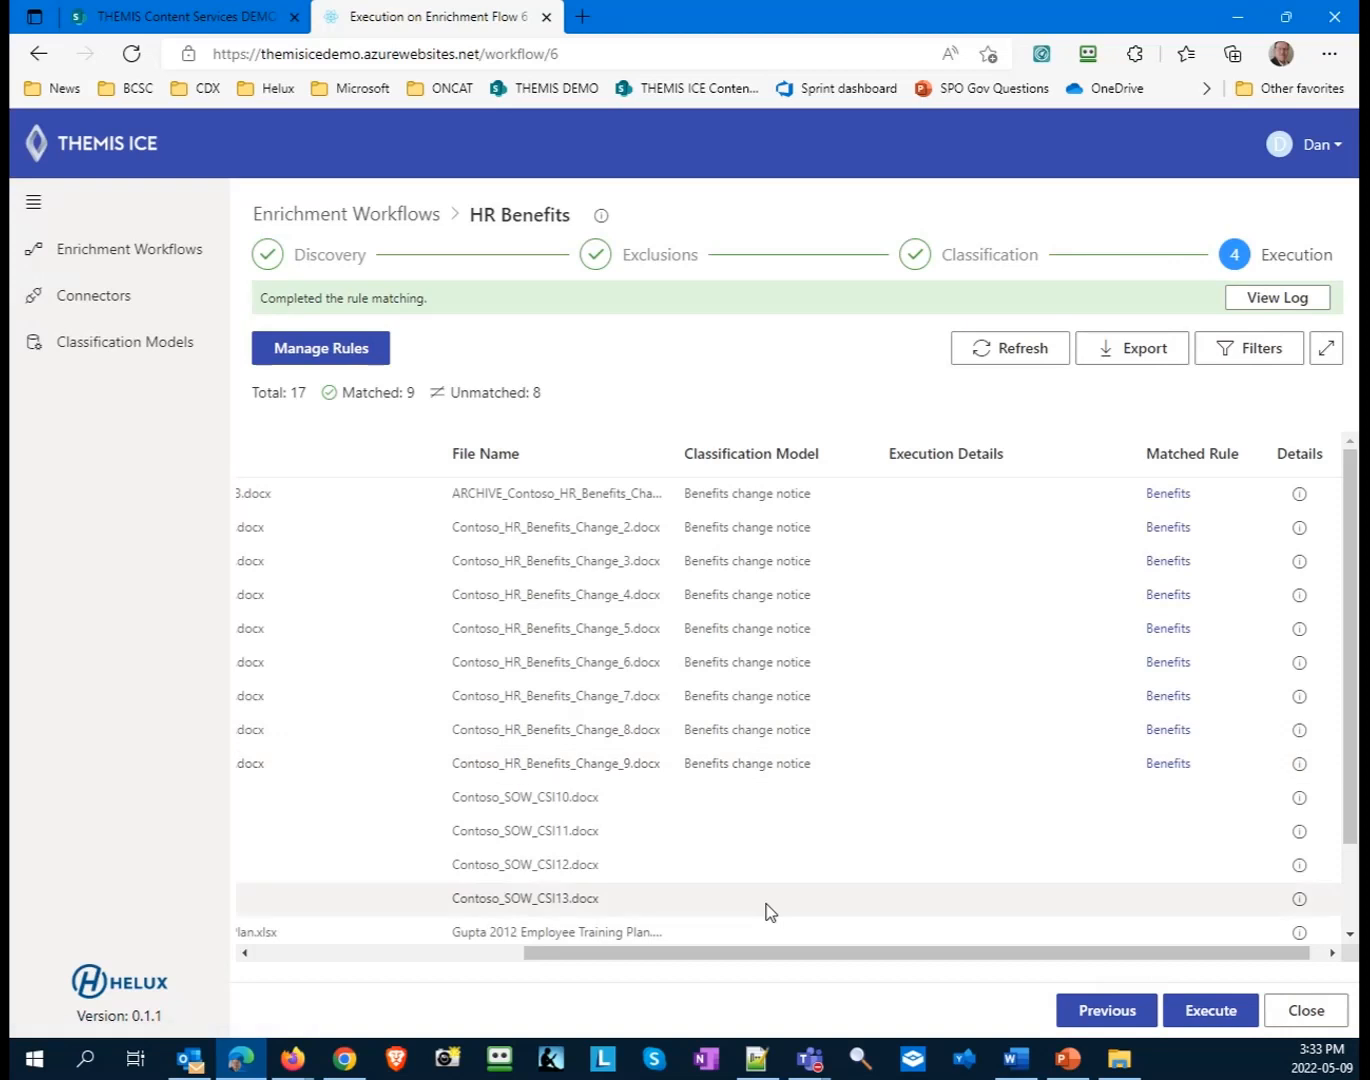
{"action": "left_click_drag", "start_coordinate": [728, 958], "coordinate": [405, 951]}
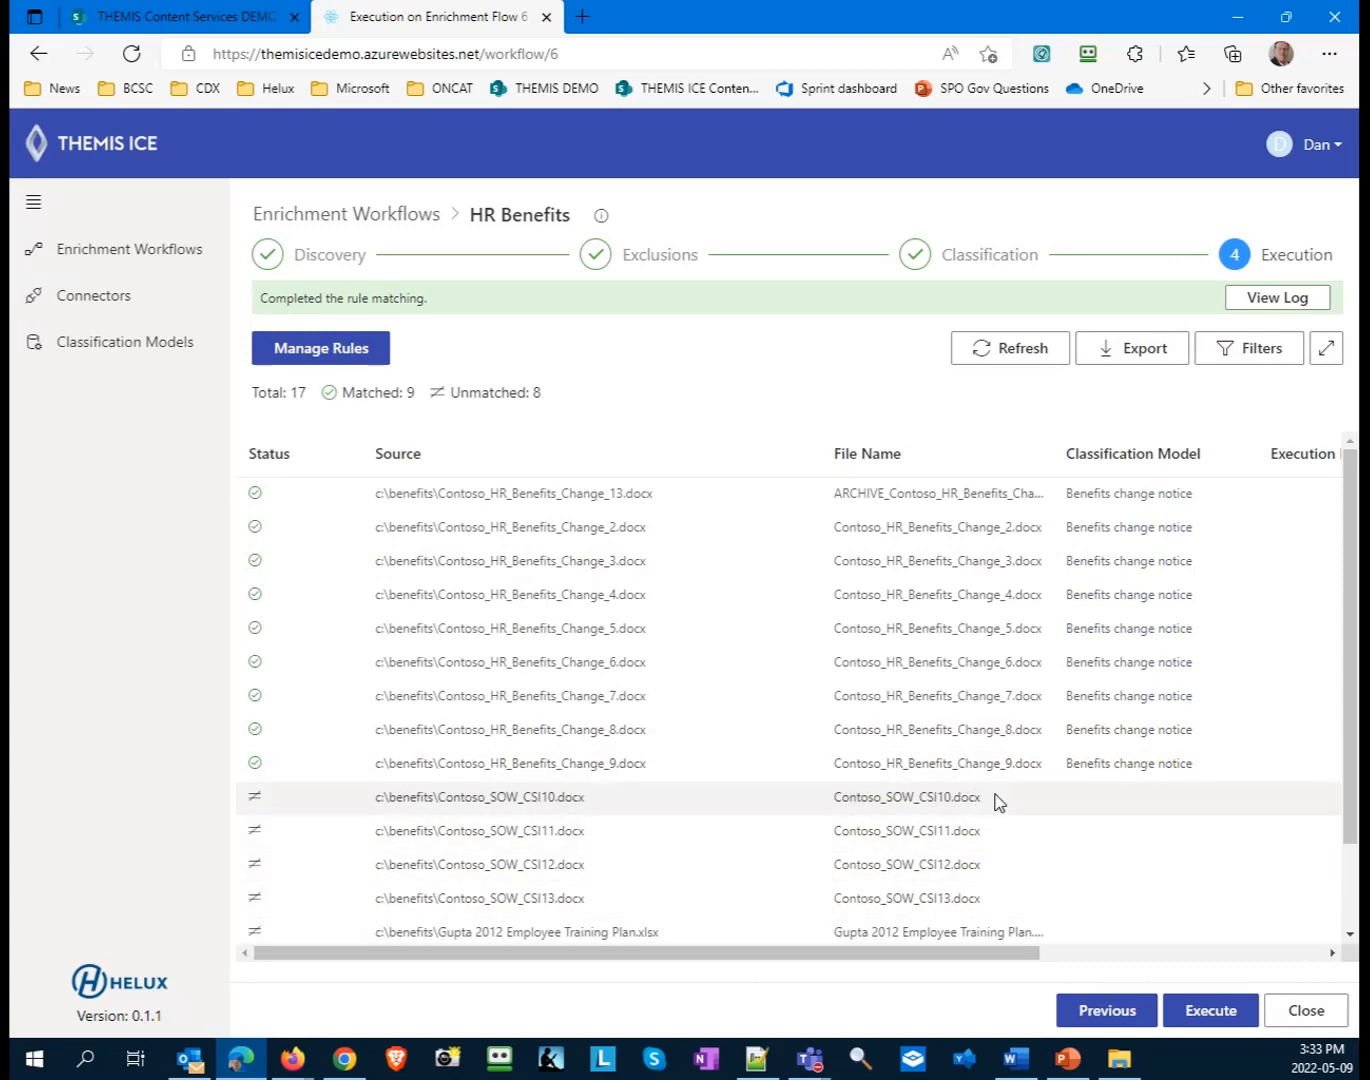
{"action": "left_click_drag", "start_coordinate": [780, 955], "coordinate": [866, 941]}
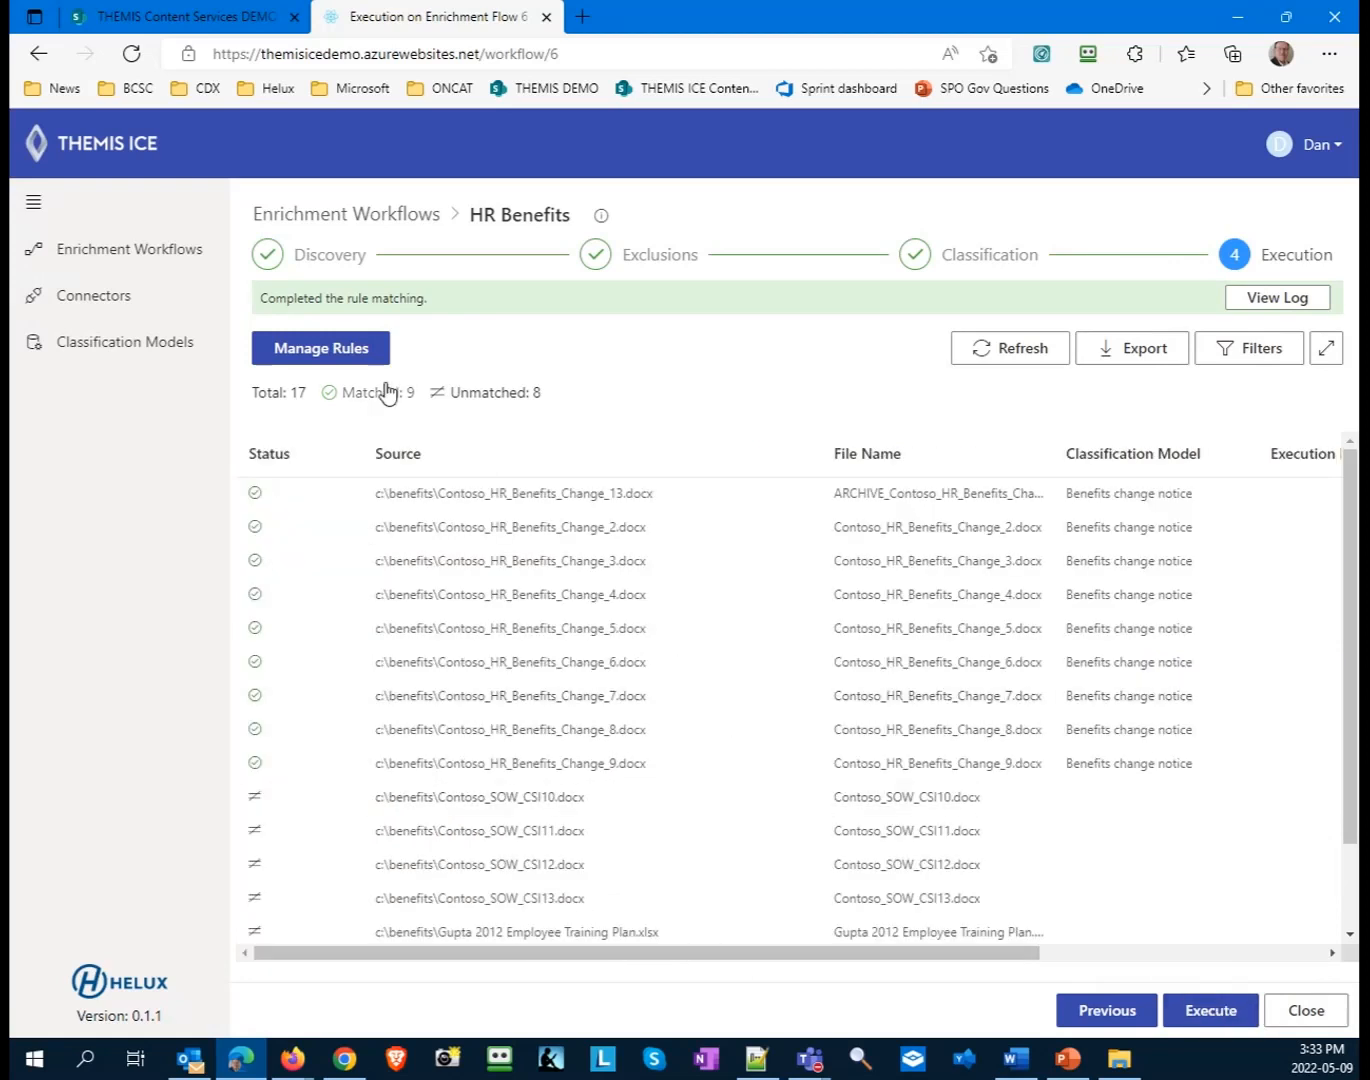
- Add a second action rule with the condition File Name Not Equals and an empty value
{"action": "left_click", "coordinate": [360, 350]}
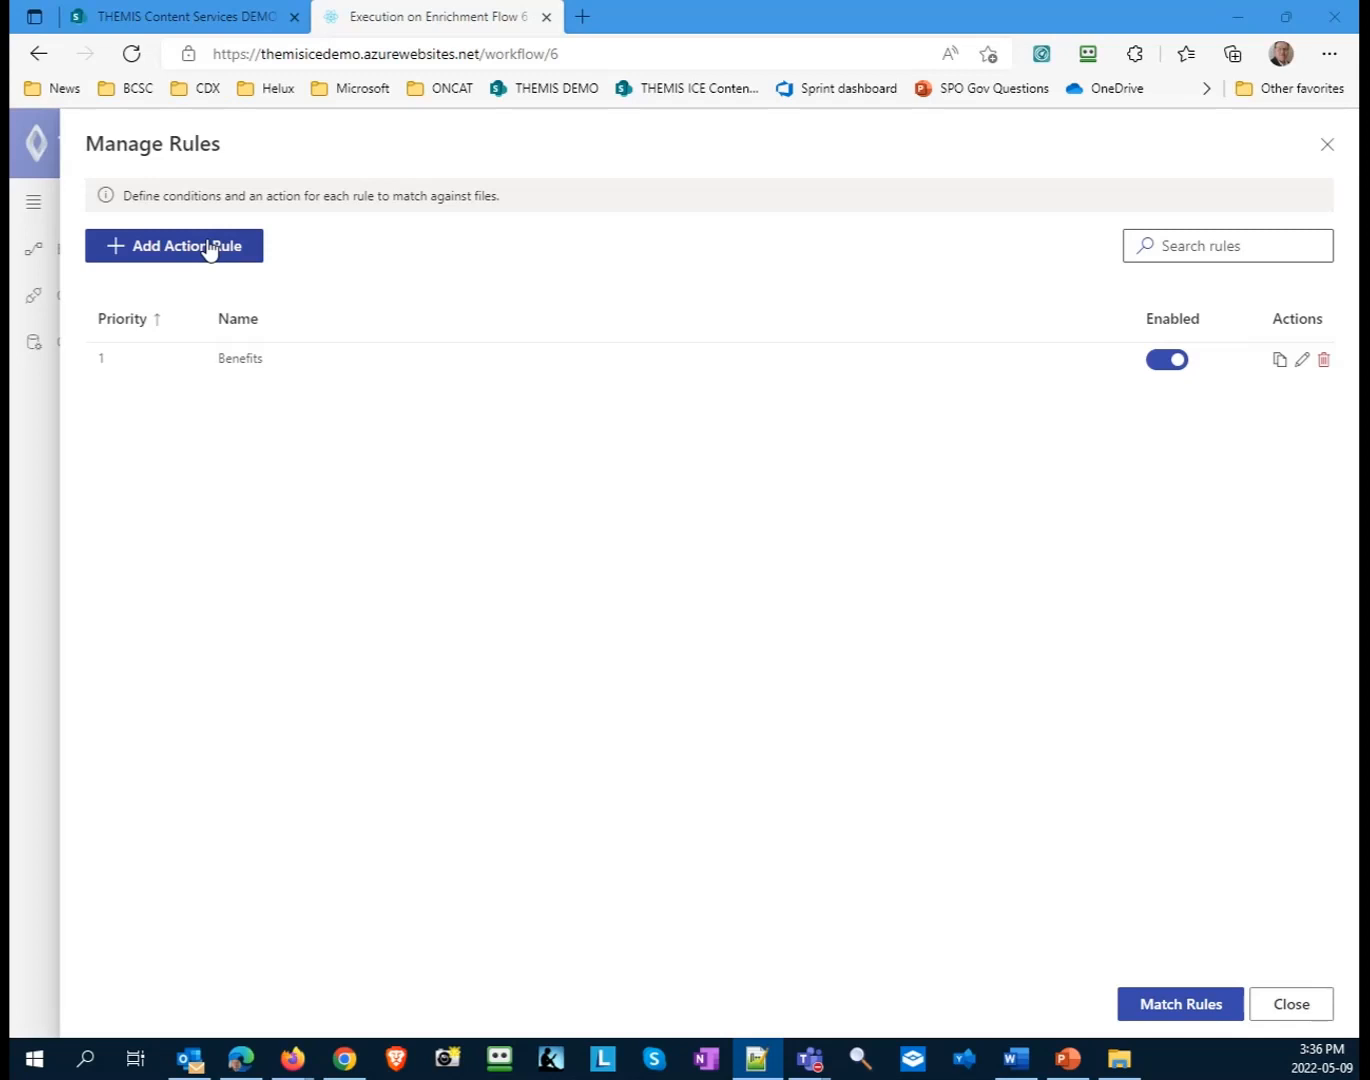
{"action": "left_click", "coordinate": [208, 249]}
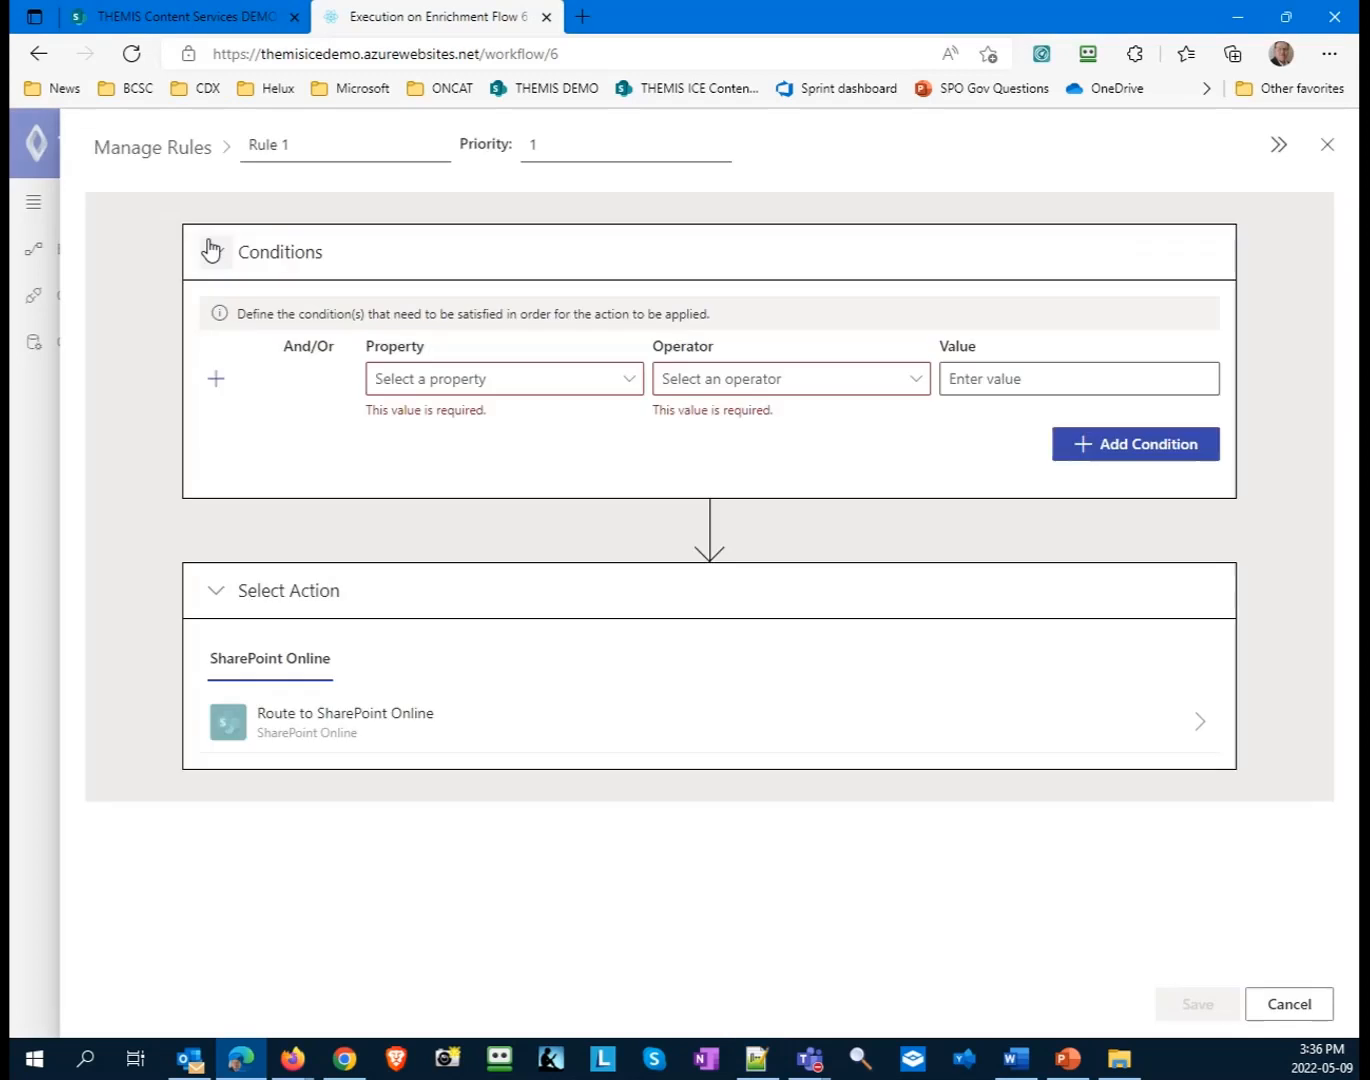
{"action": "left_click", "coordinate": [461, 378]}
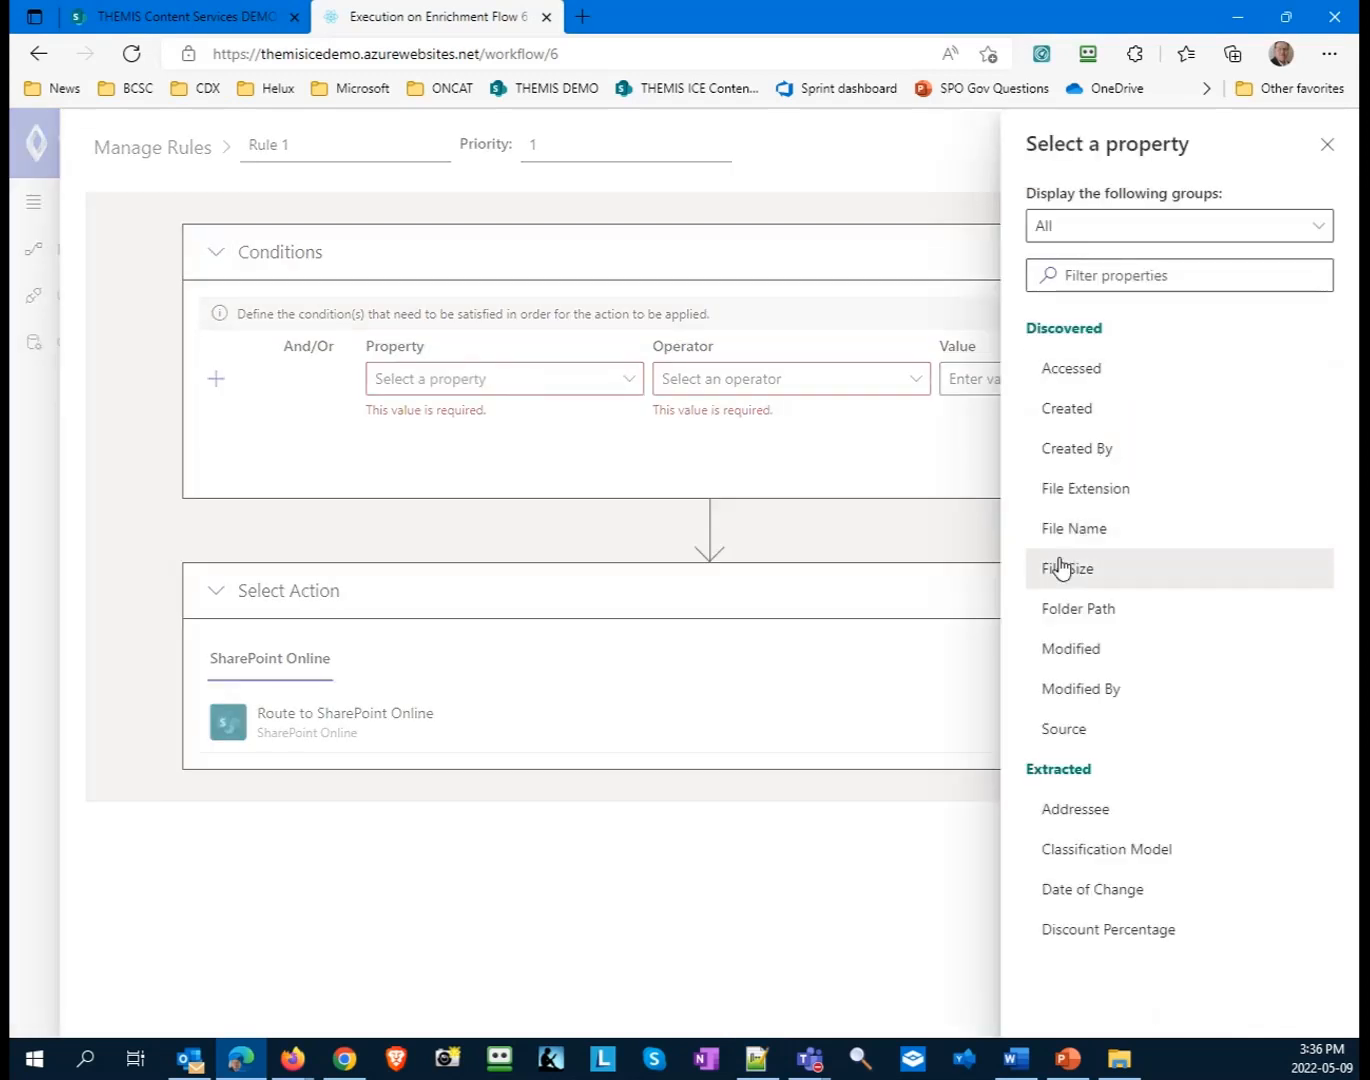
{"action": "left_click", "coordinate": [1082, 529]}
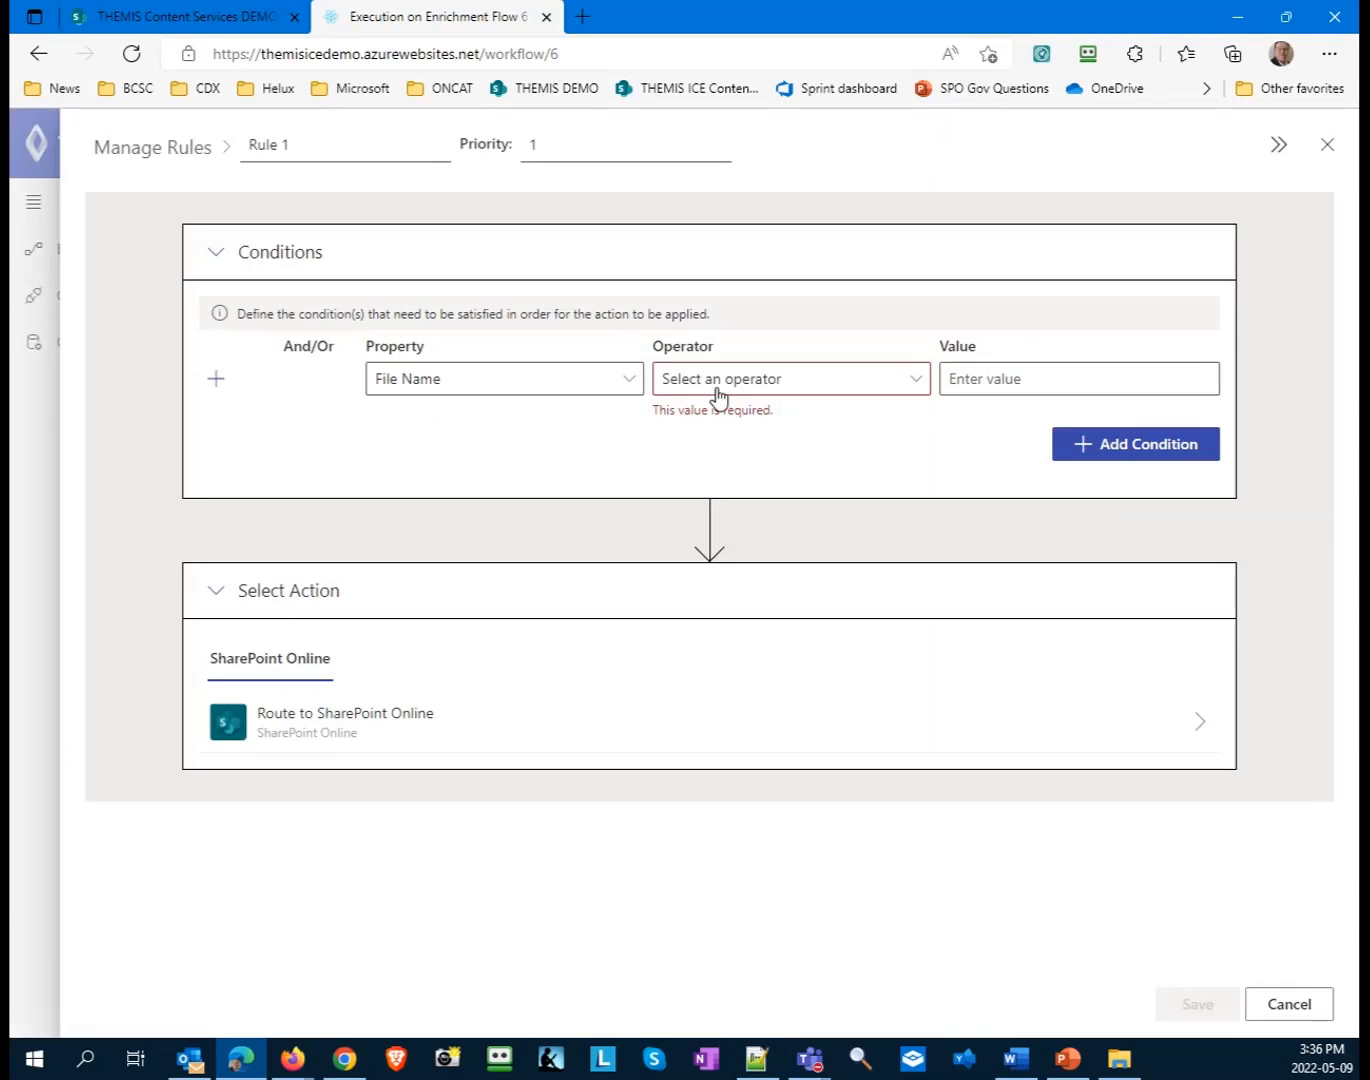
{"action": "left_click", "coordinate": [717, 395]}
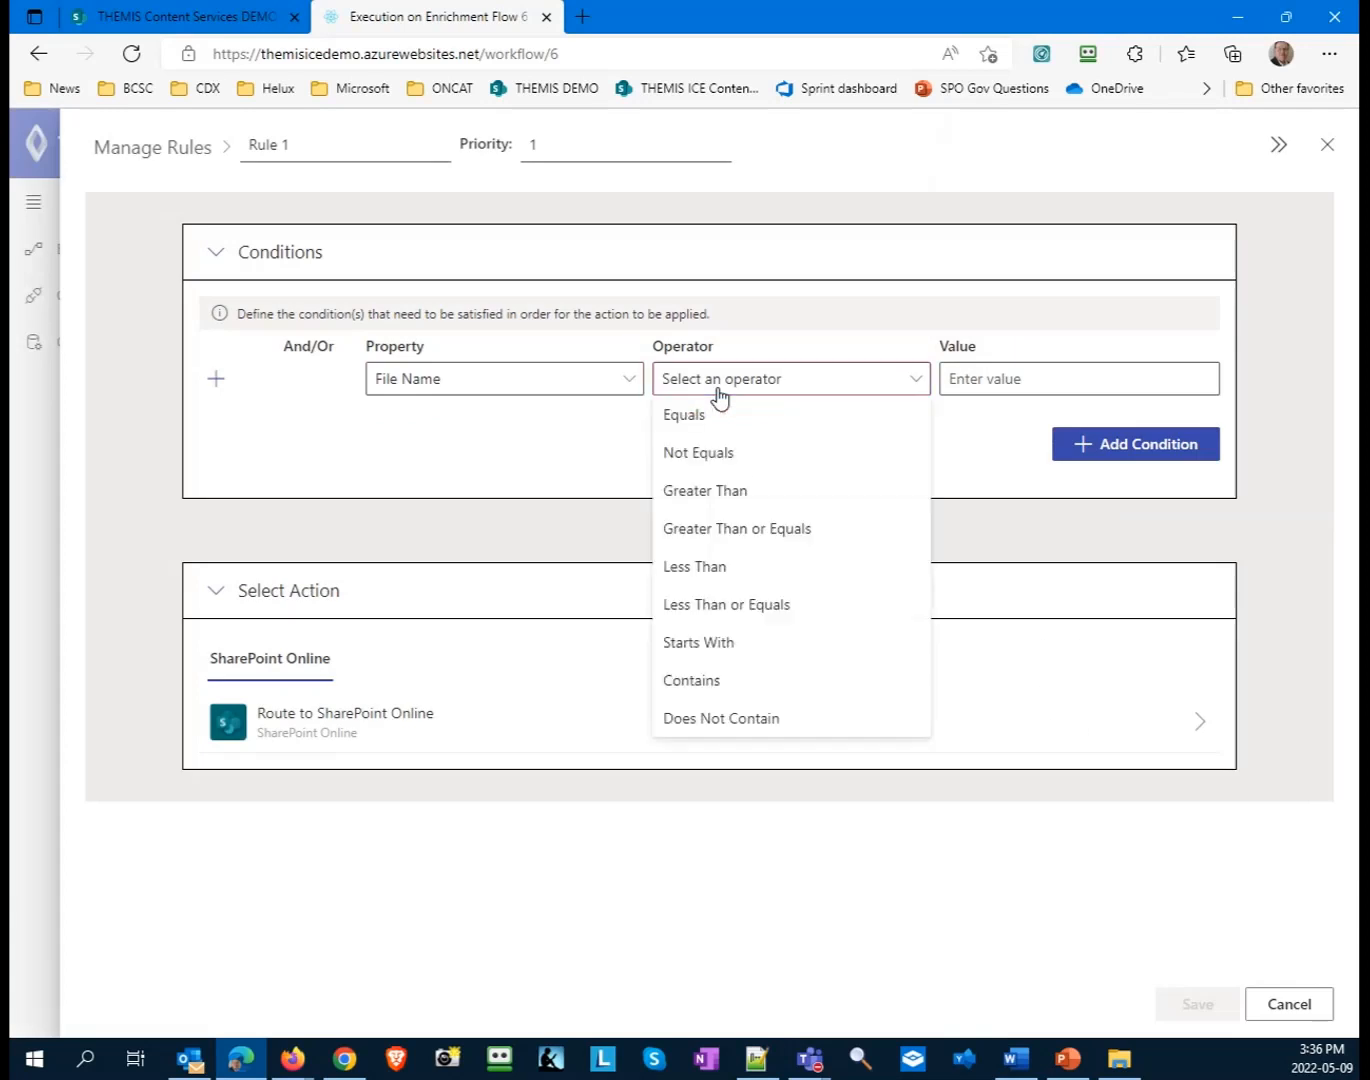
{"action": "left_click", "coordinate": [714, 452]}
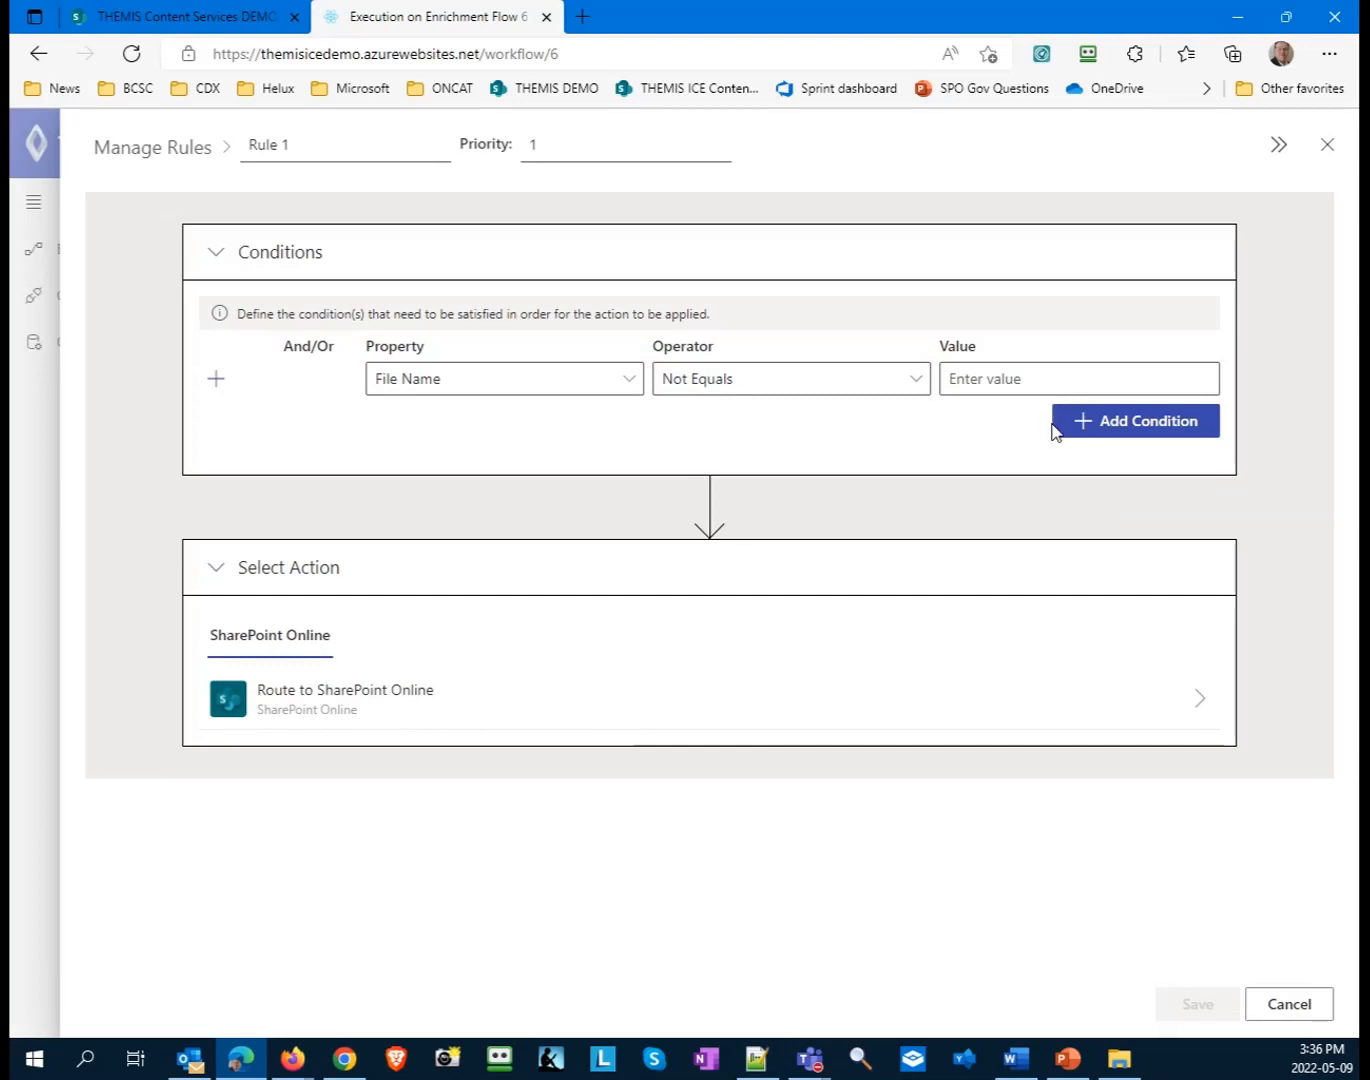
- Choose Route to SharePoint Online for Rule 1 with connector QA HR, document library /sites/HumanResources/Review and content type Document
{"action": "left_click", "coordinate": [437, 712]}
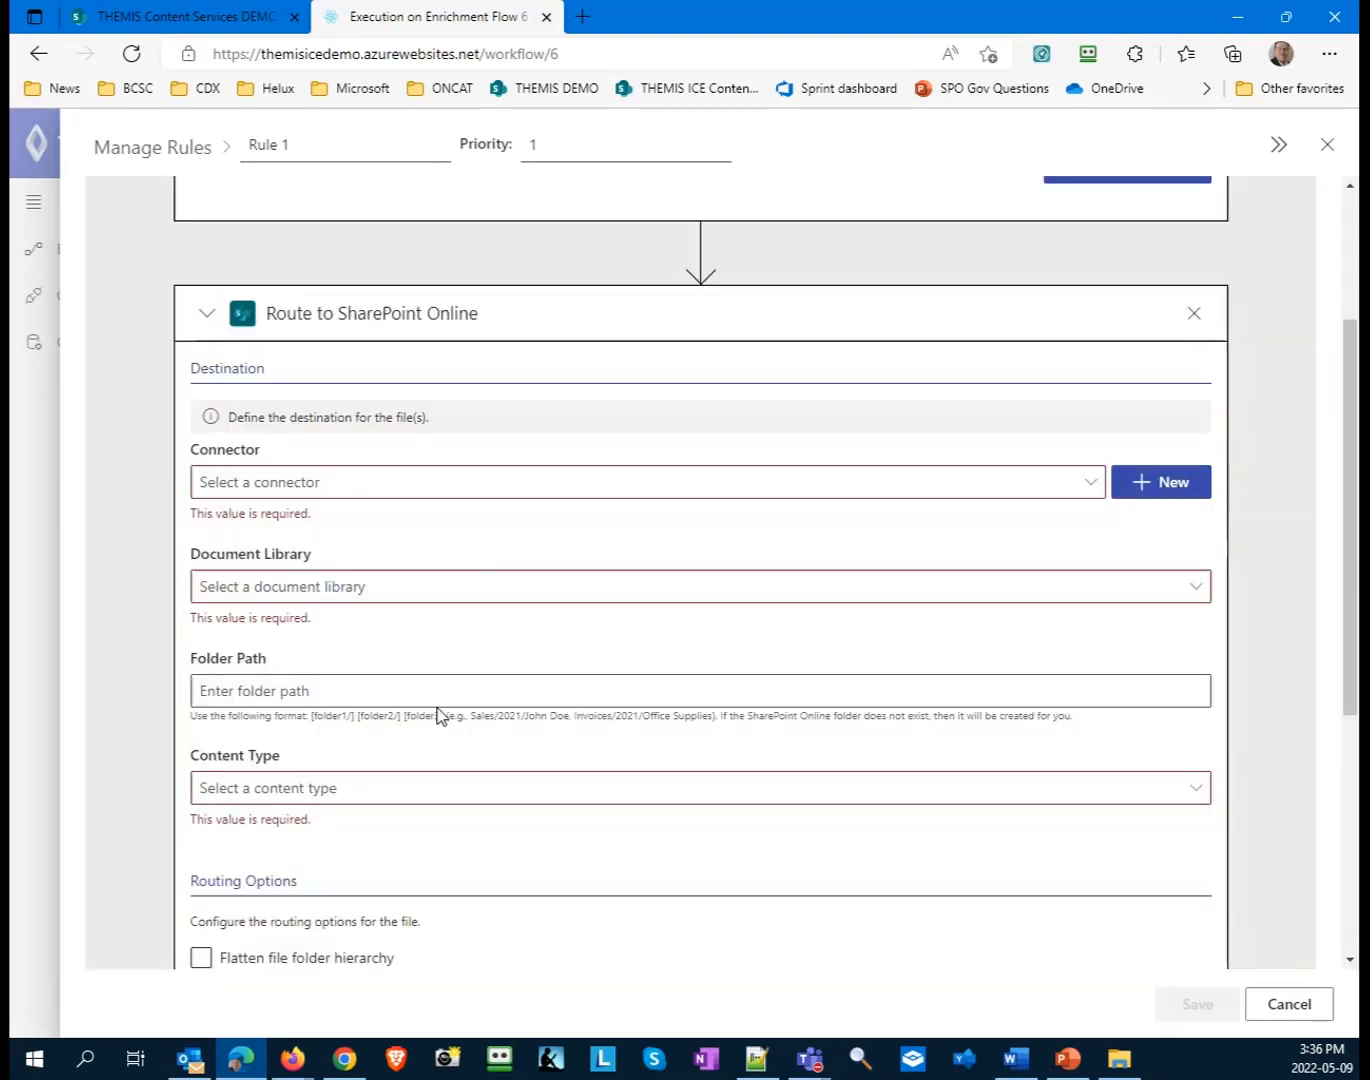
{"action": "left_click", "coordinate": [676, 379]}
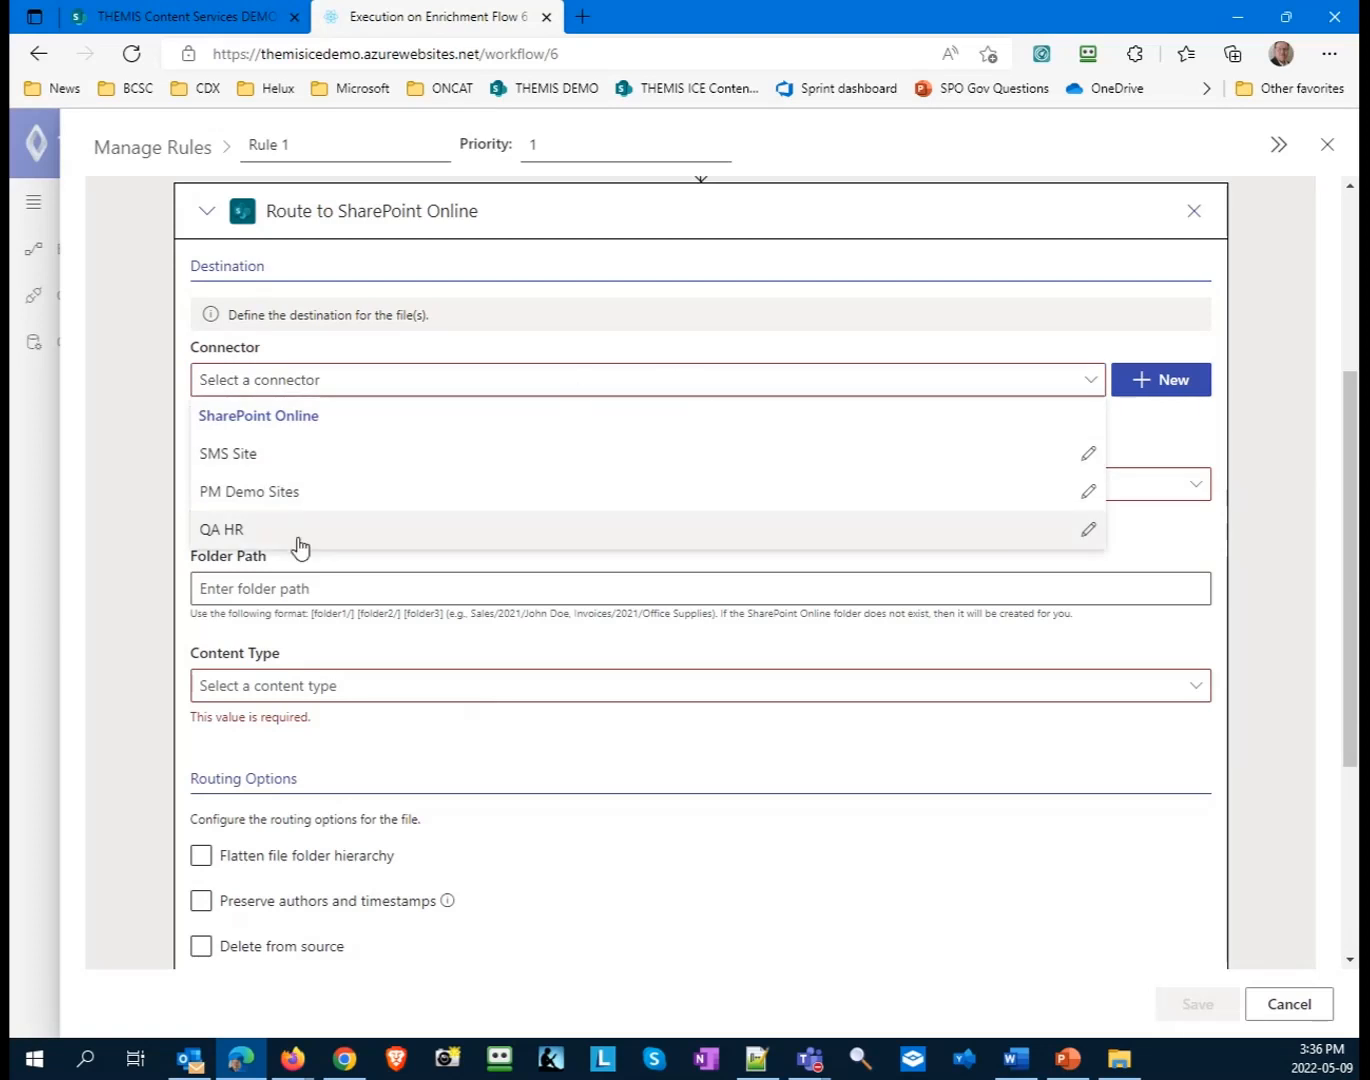
{"action": "left_click", "coordinate": [298, 530]}
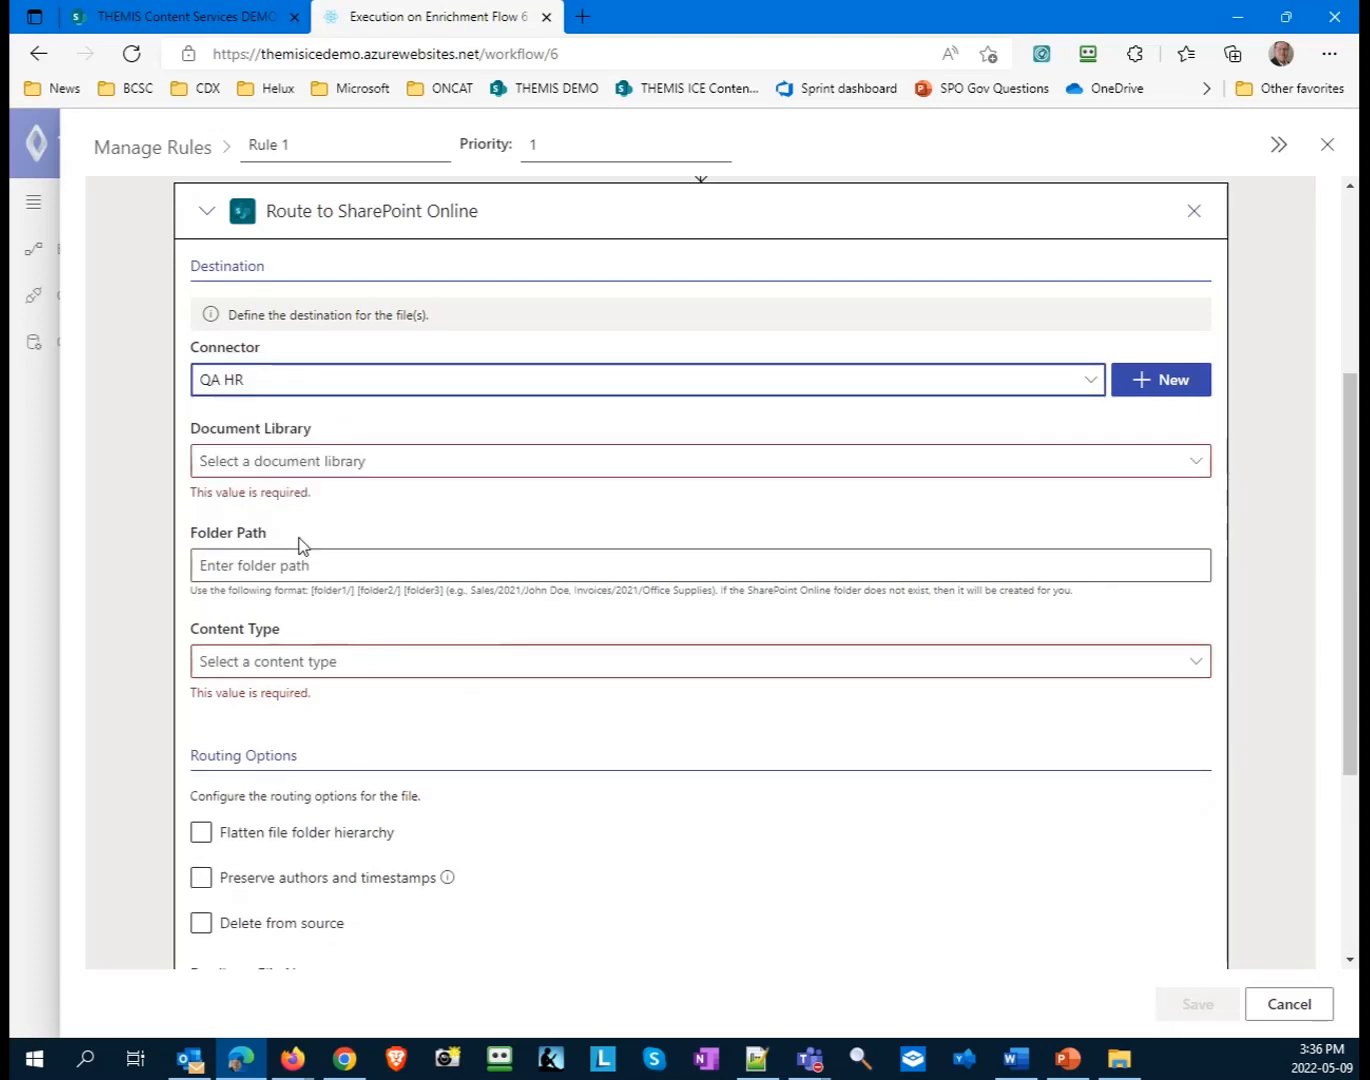
{"action": "left_click", "coordinate": [368, 465]}
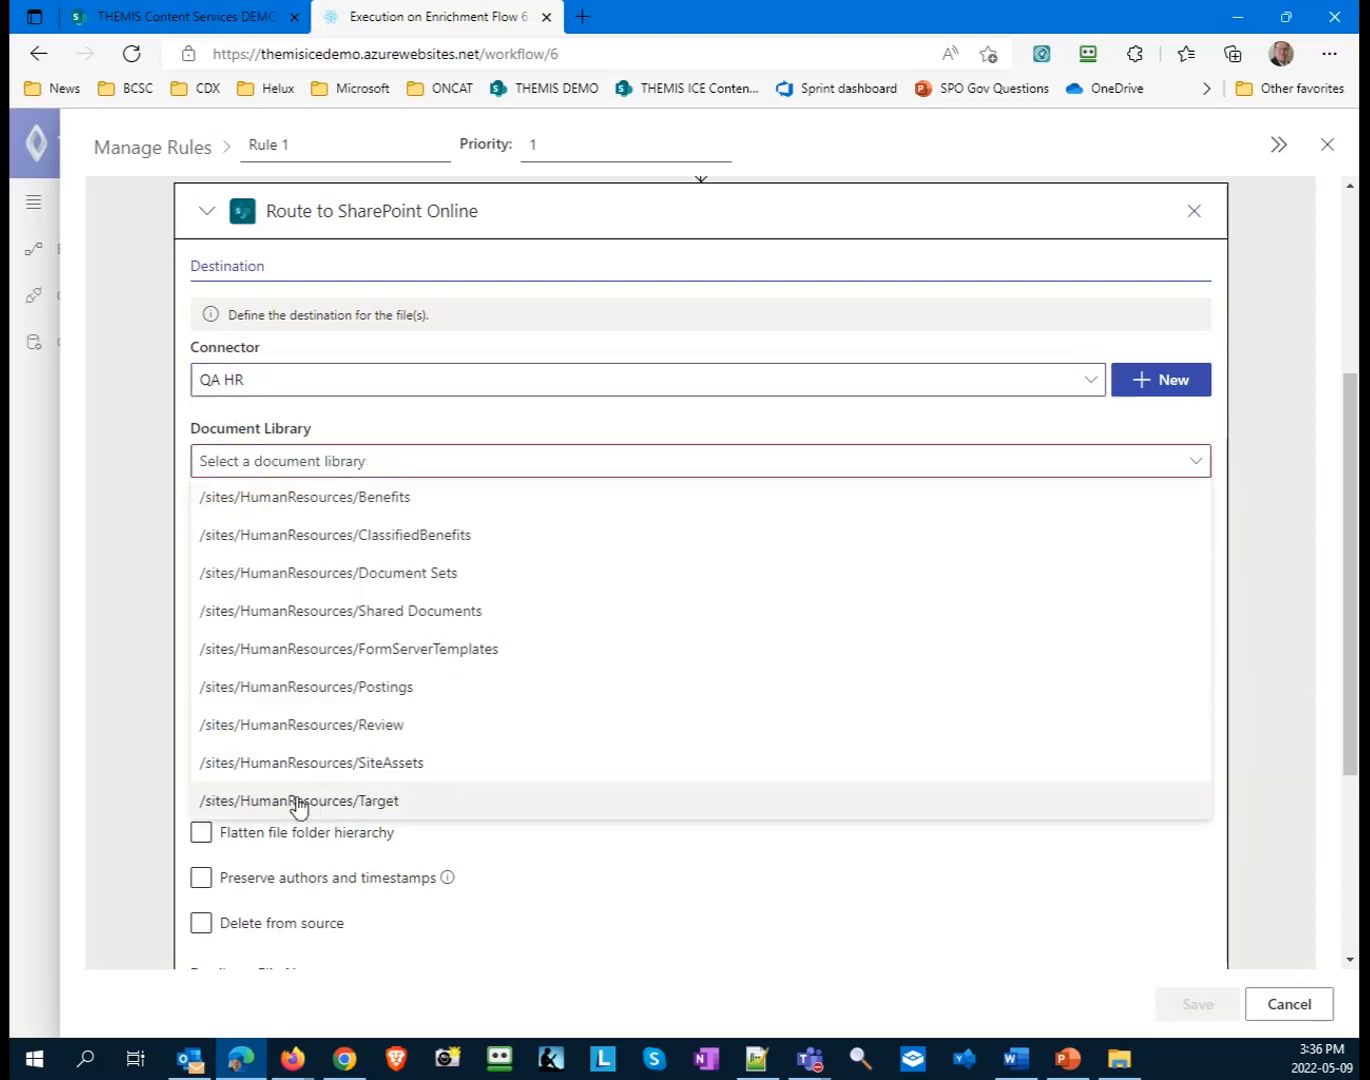
{"action": "left_click", "coordinate": [285, 730]}
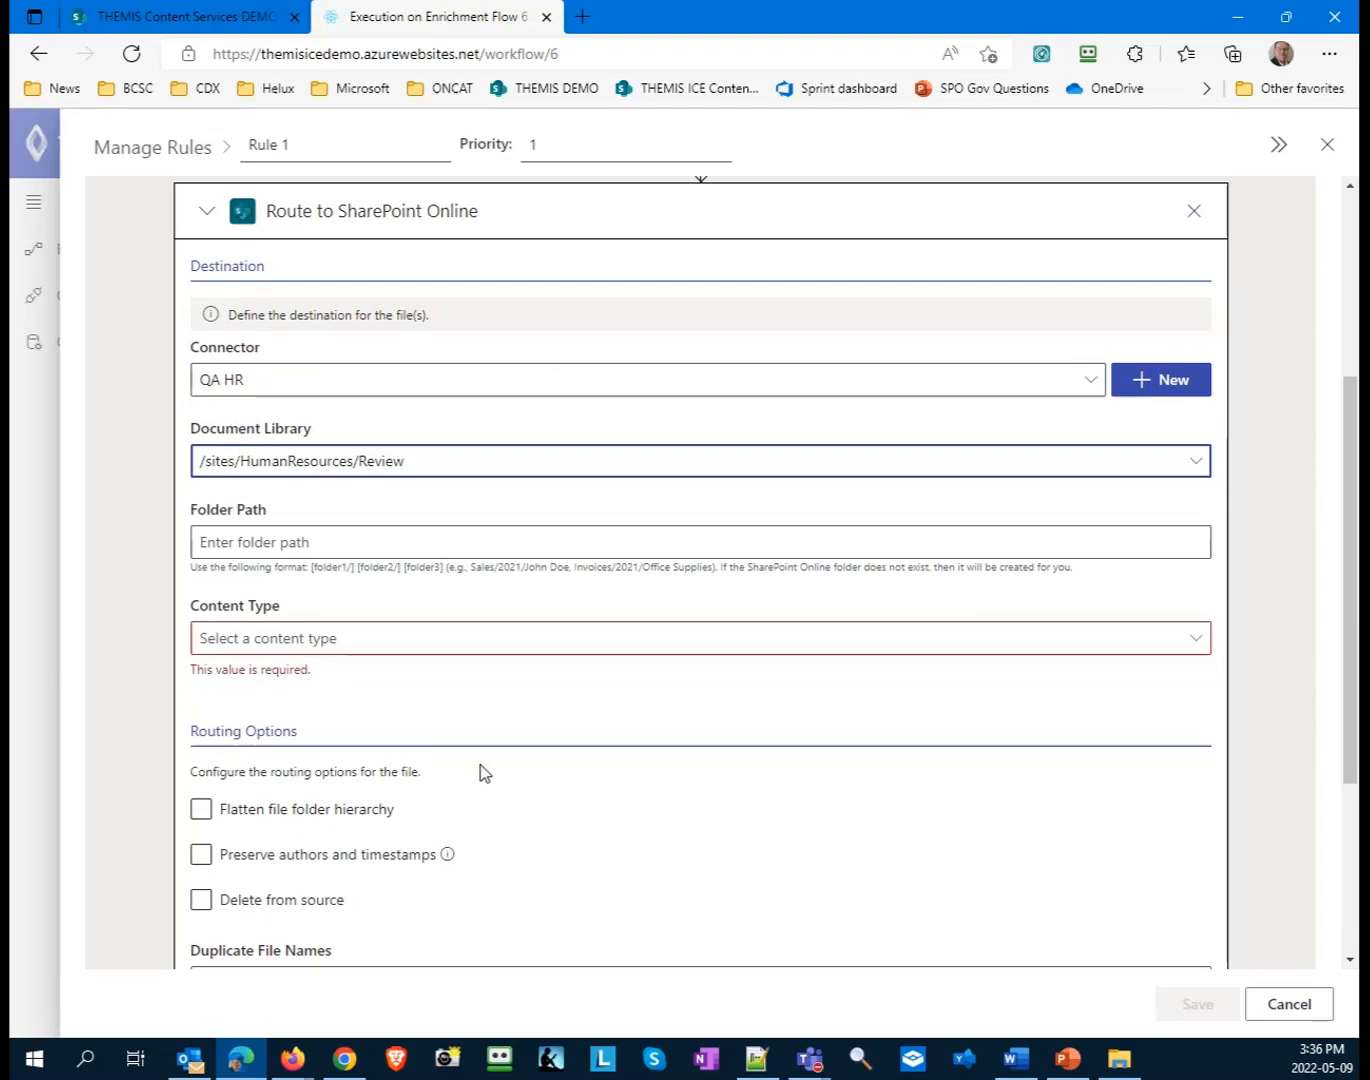
{"action": "left_click", "coordinate": [343, 637]}
{"action": "left_click", "coordinate": [244, 677]}
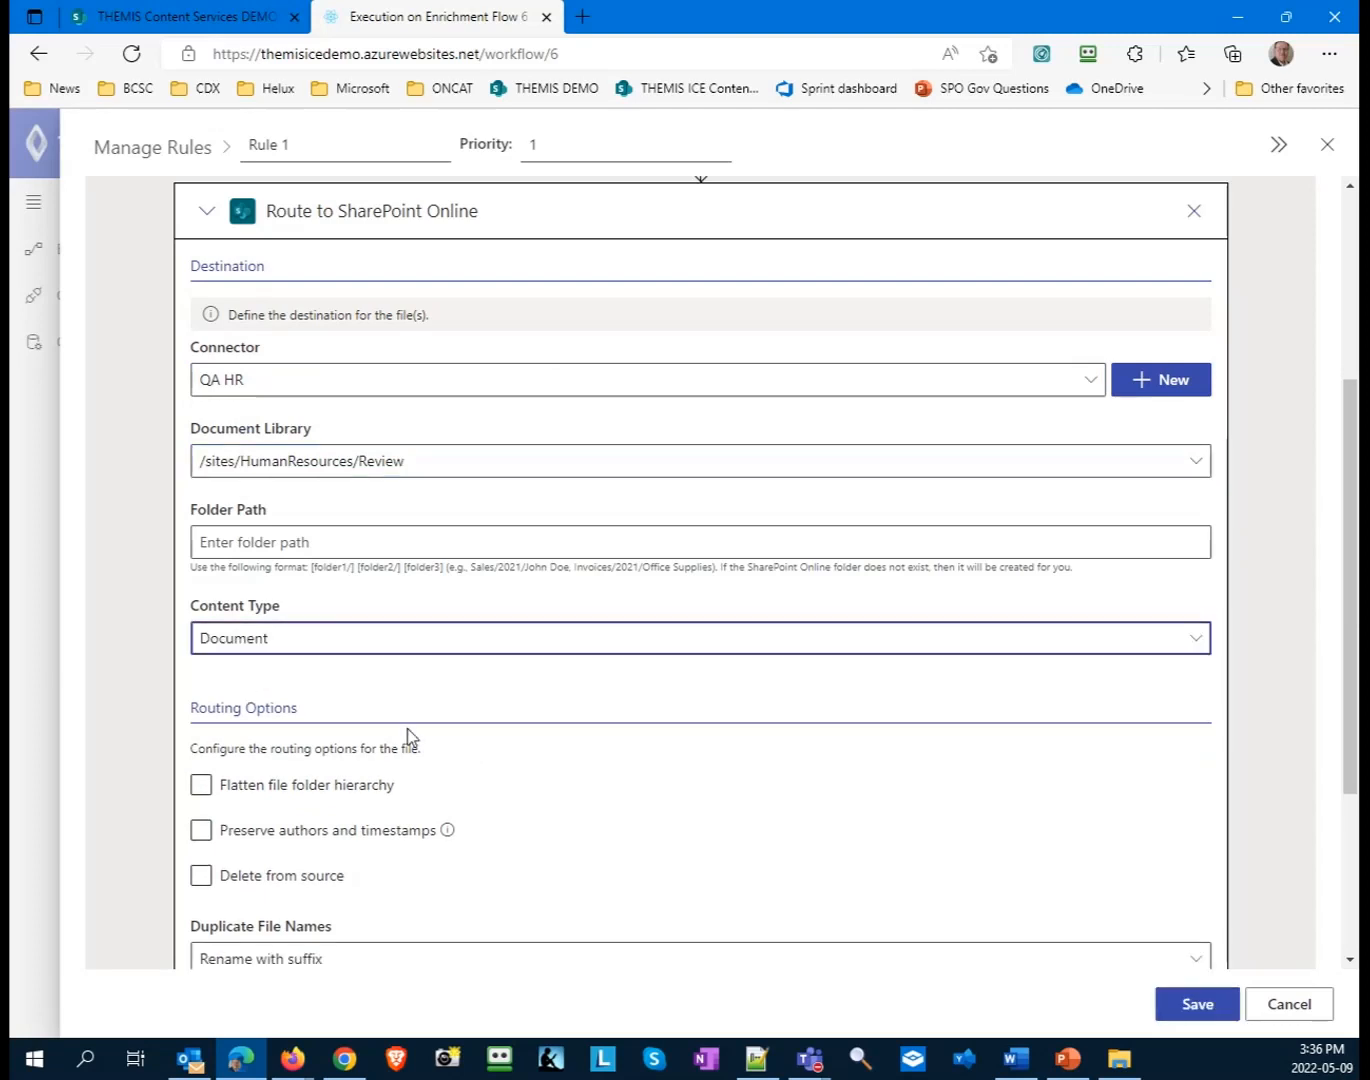
- Review Rule 1's condition, destination and routing options, and save the rule
{"action": "scroll", "coordinate": [528, 803], "scroll_direction": "down", "scroll_amount": 3}
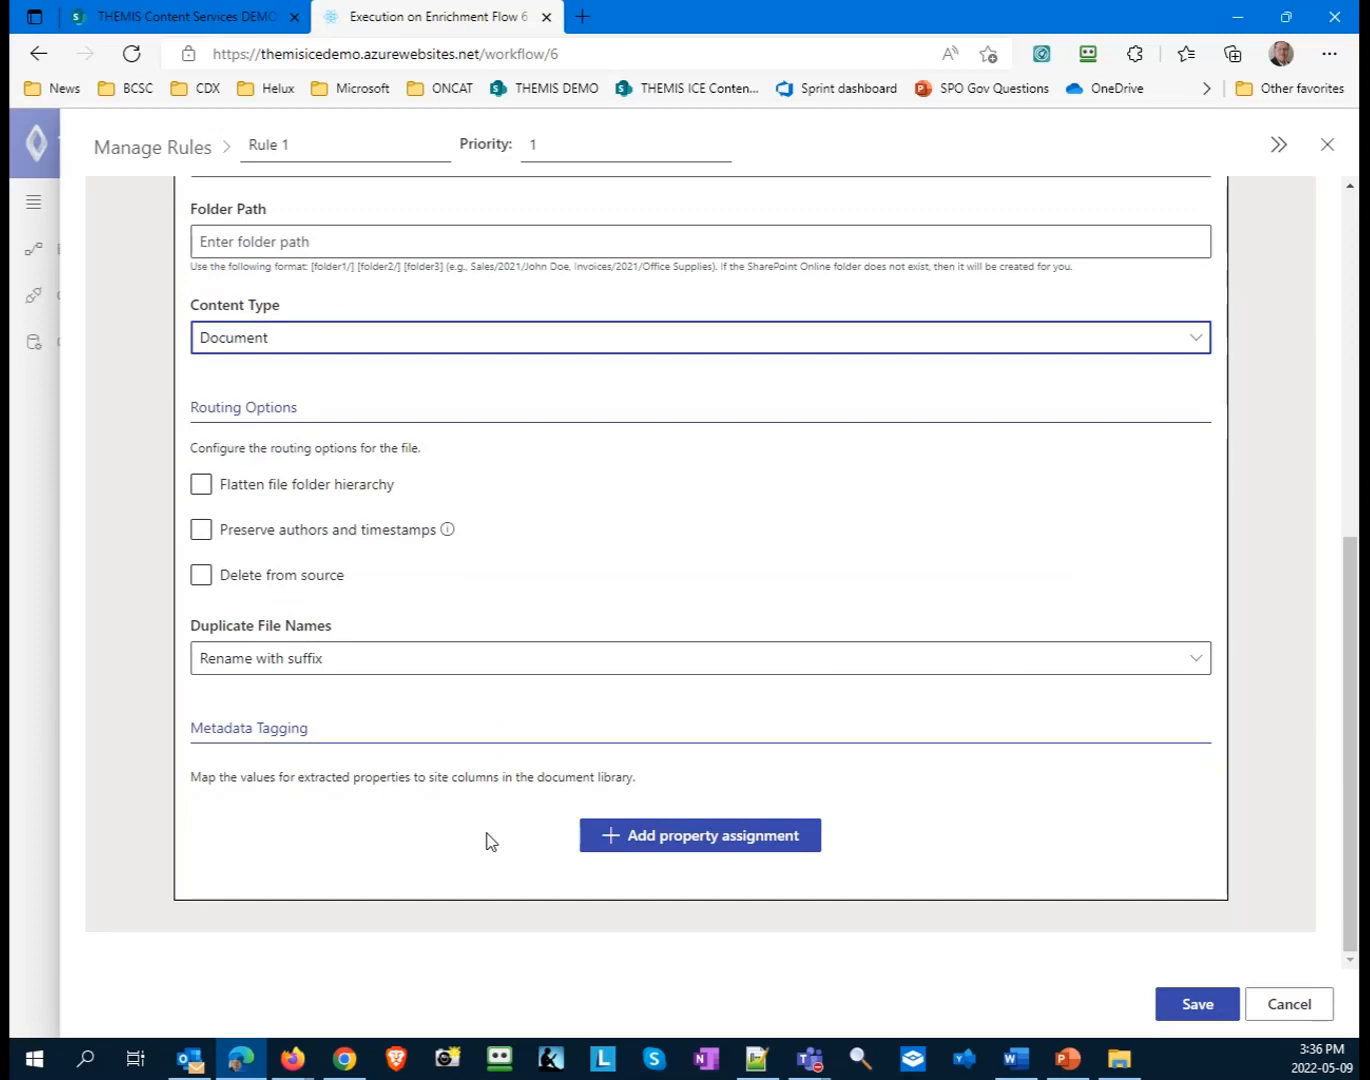
{"action": "scroll", "coordinate": [490, 842], "scroll_direction": "up", "scroll_amount": 6}
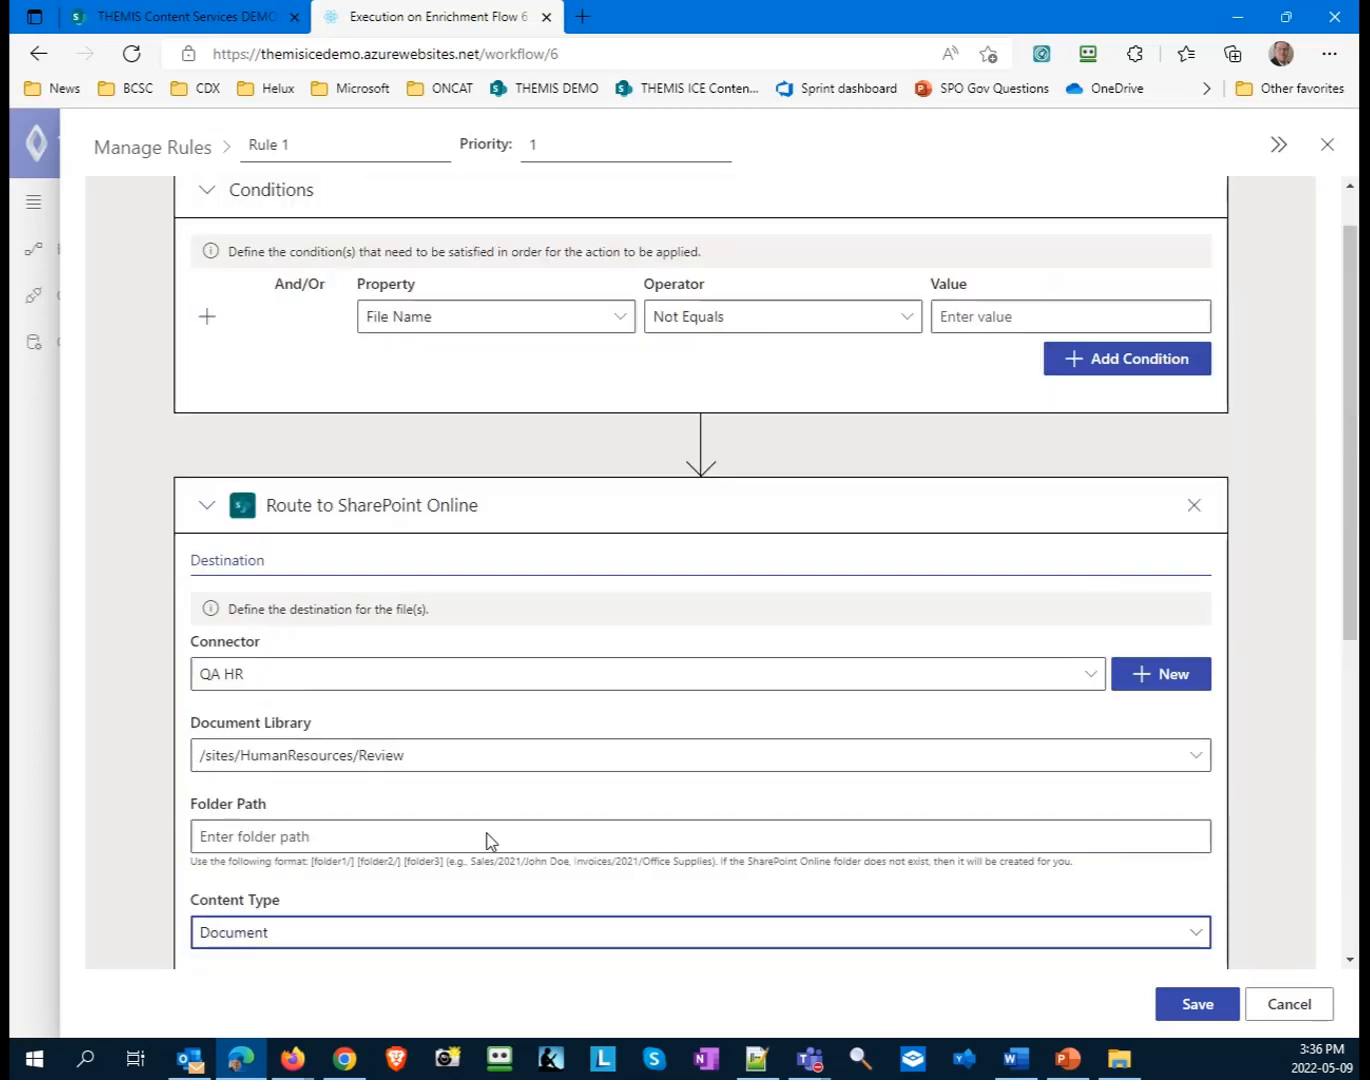
{"action": "scroll", "coordinate": [490, 842], "scroll_direction": "down", "scroll_amount": 1}
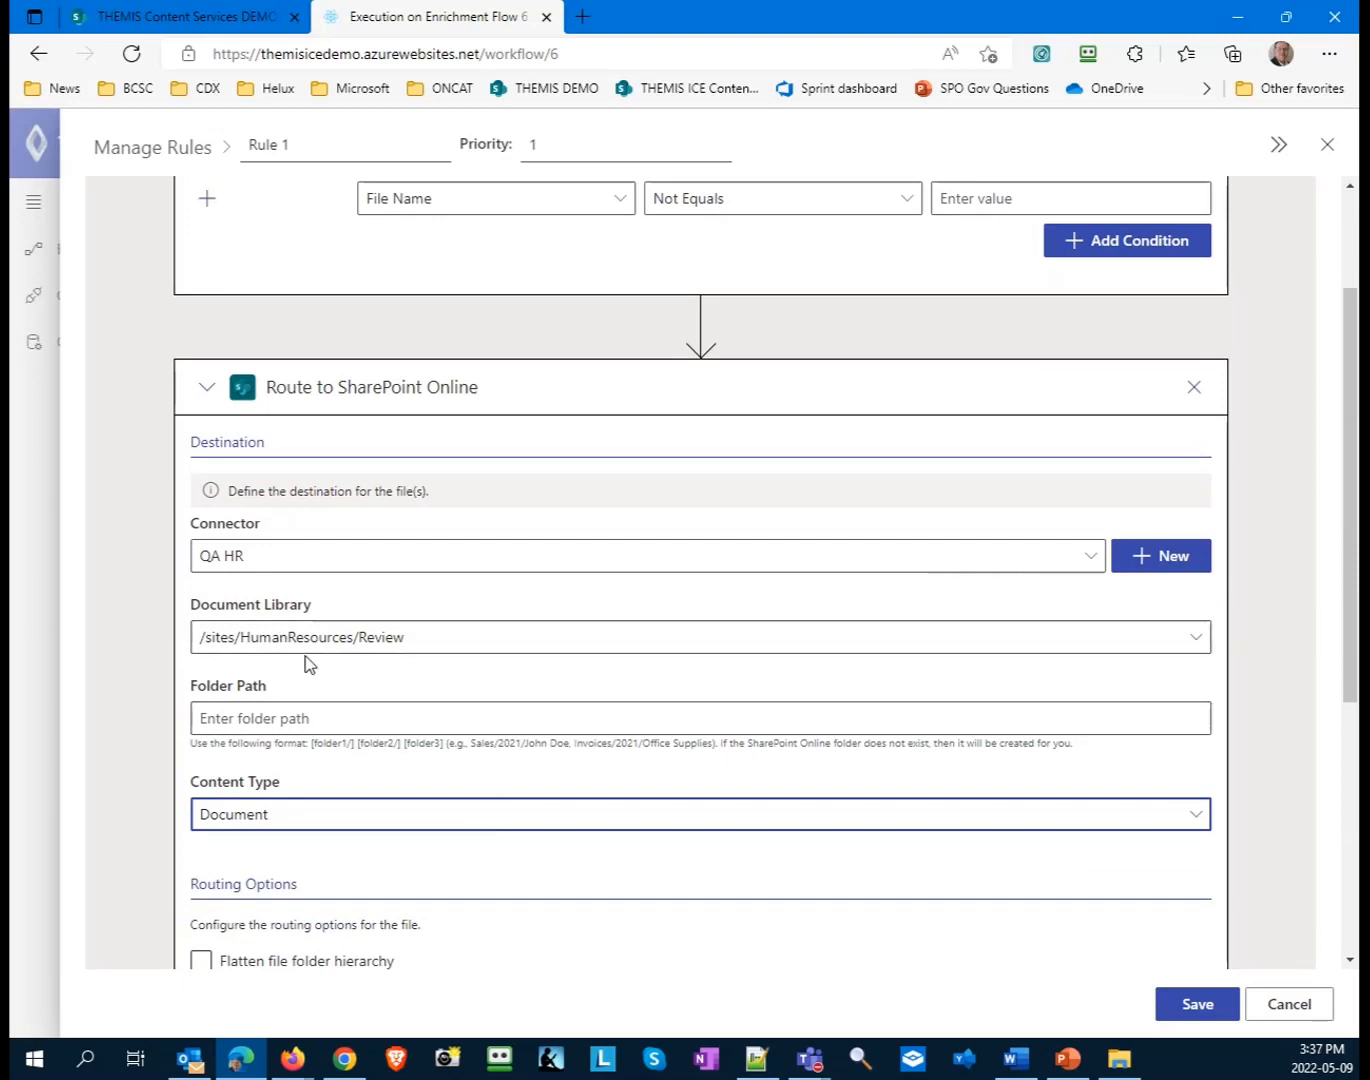
{"action": "scroll", "coordinate": [382, 724], "scroll_direction": "down", "scroll_amount": 4}
{"action": "left_click", "coordinate": [1191, 1001]}
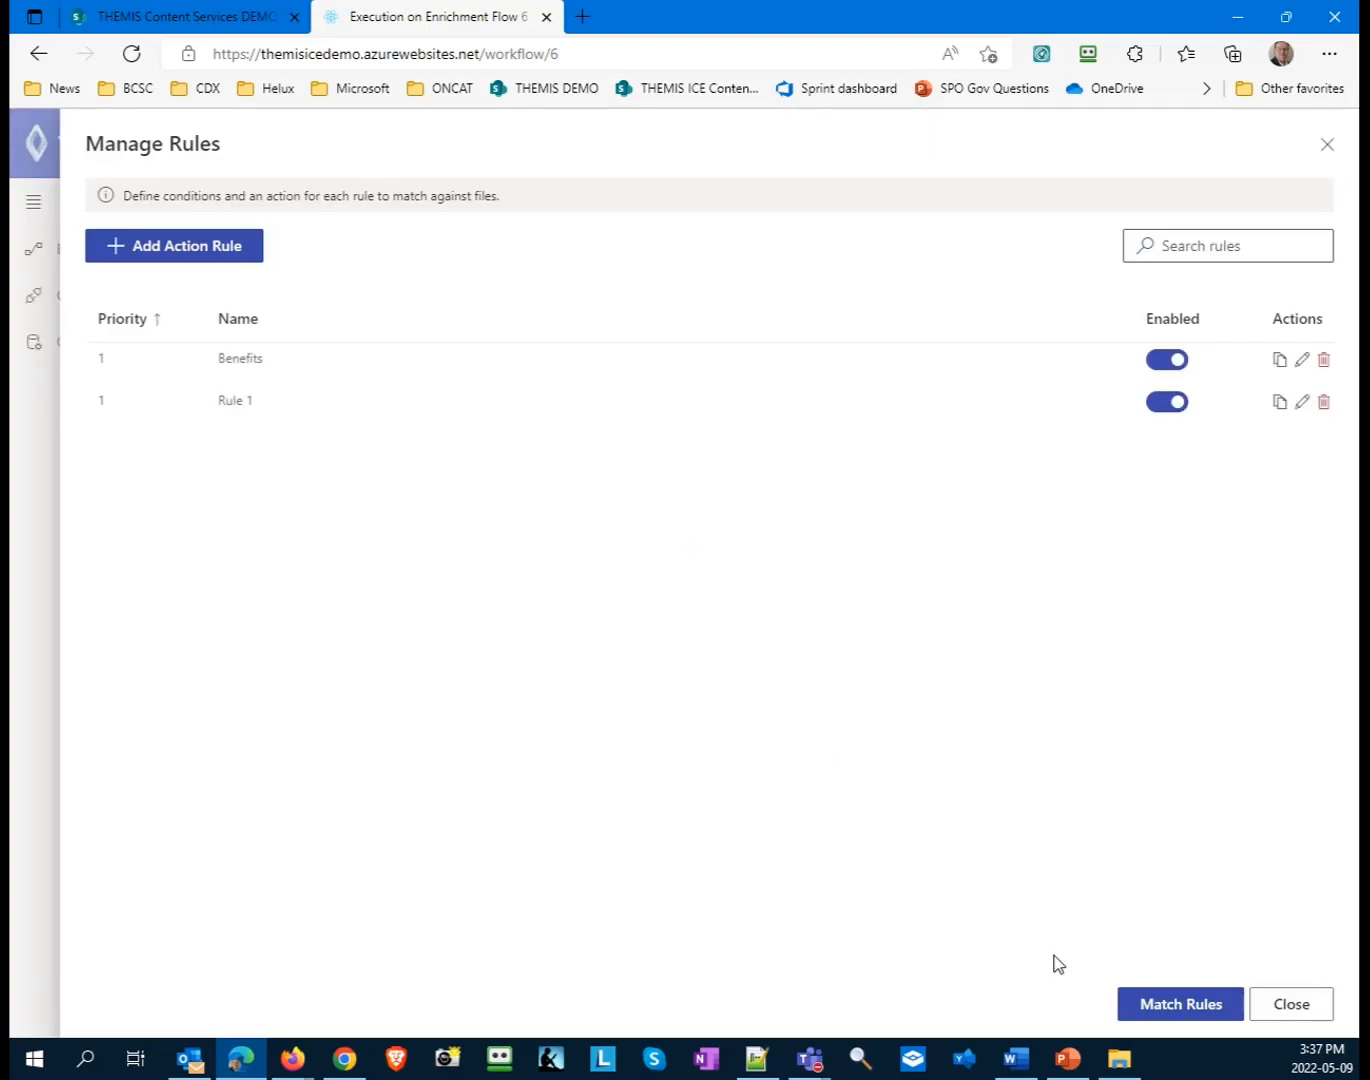
- Match the Benefits rule and Rule 1 against the workflow's files, refresh the execution list and check each file's matched rule
{"action": "left_click", "coordinate": [1170, 1002]}
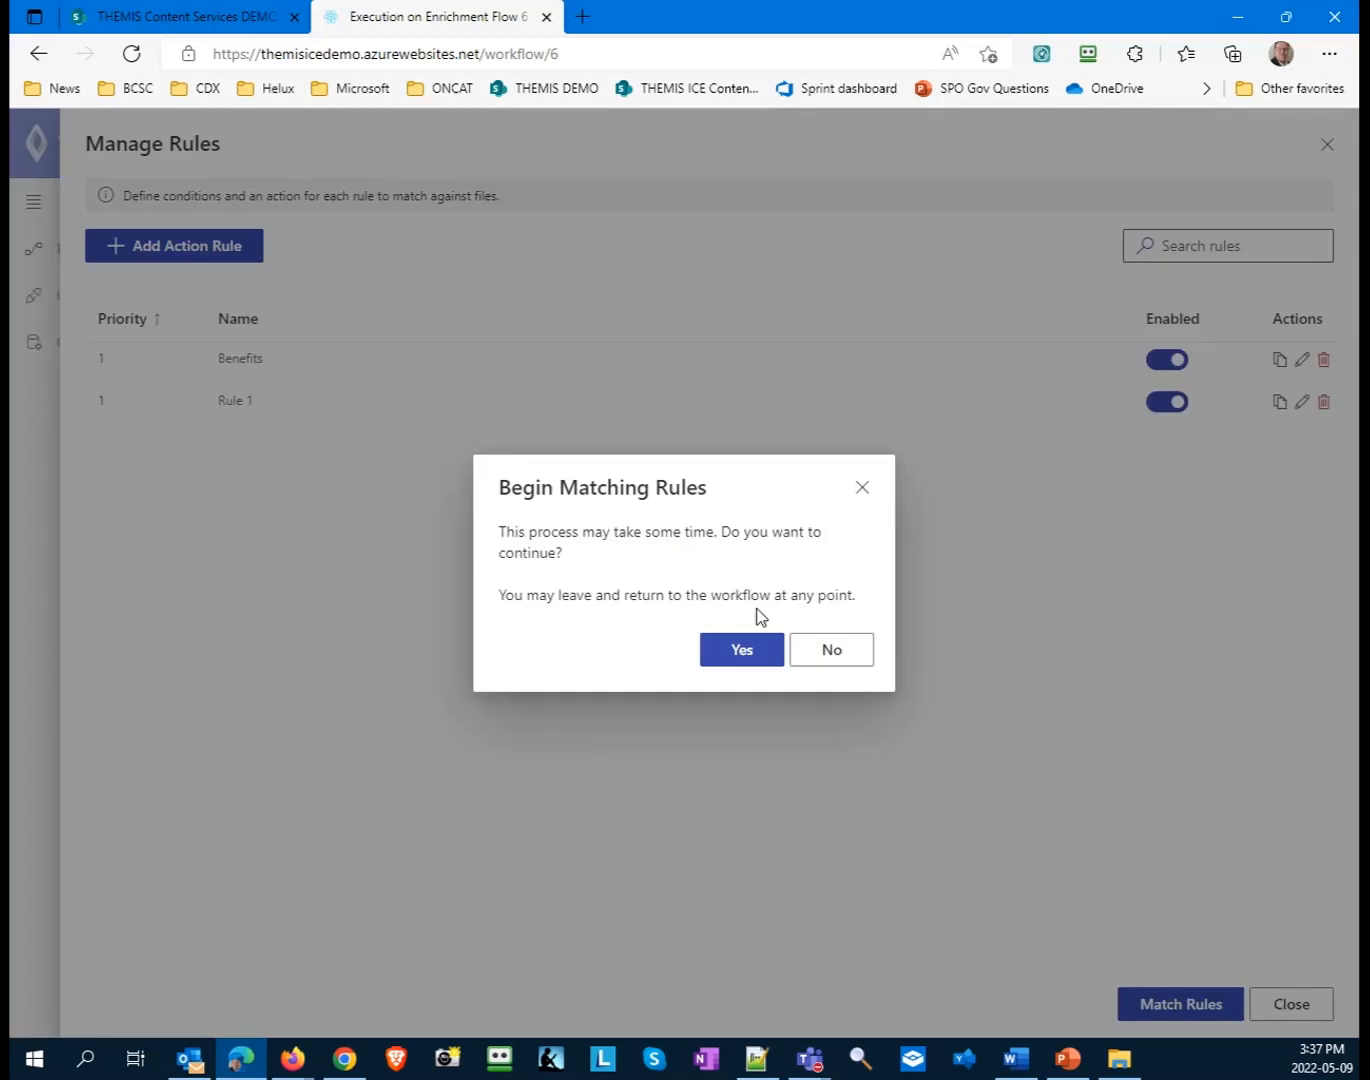
{"action": "left_click", "coordinate": [758, 650]}
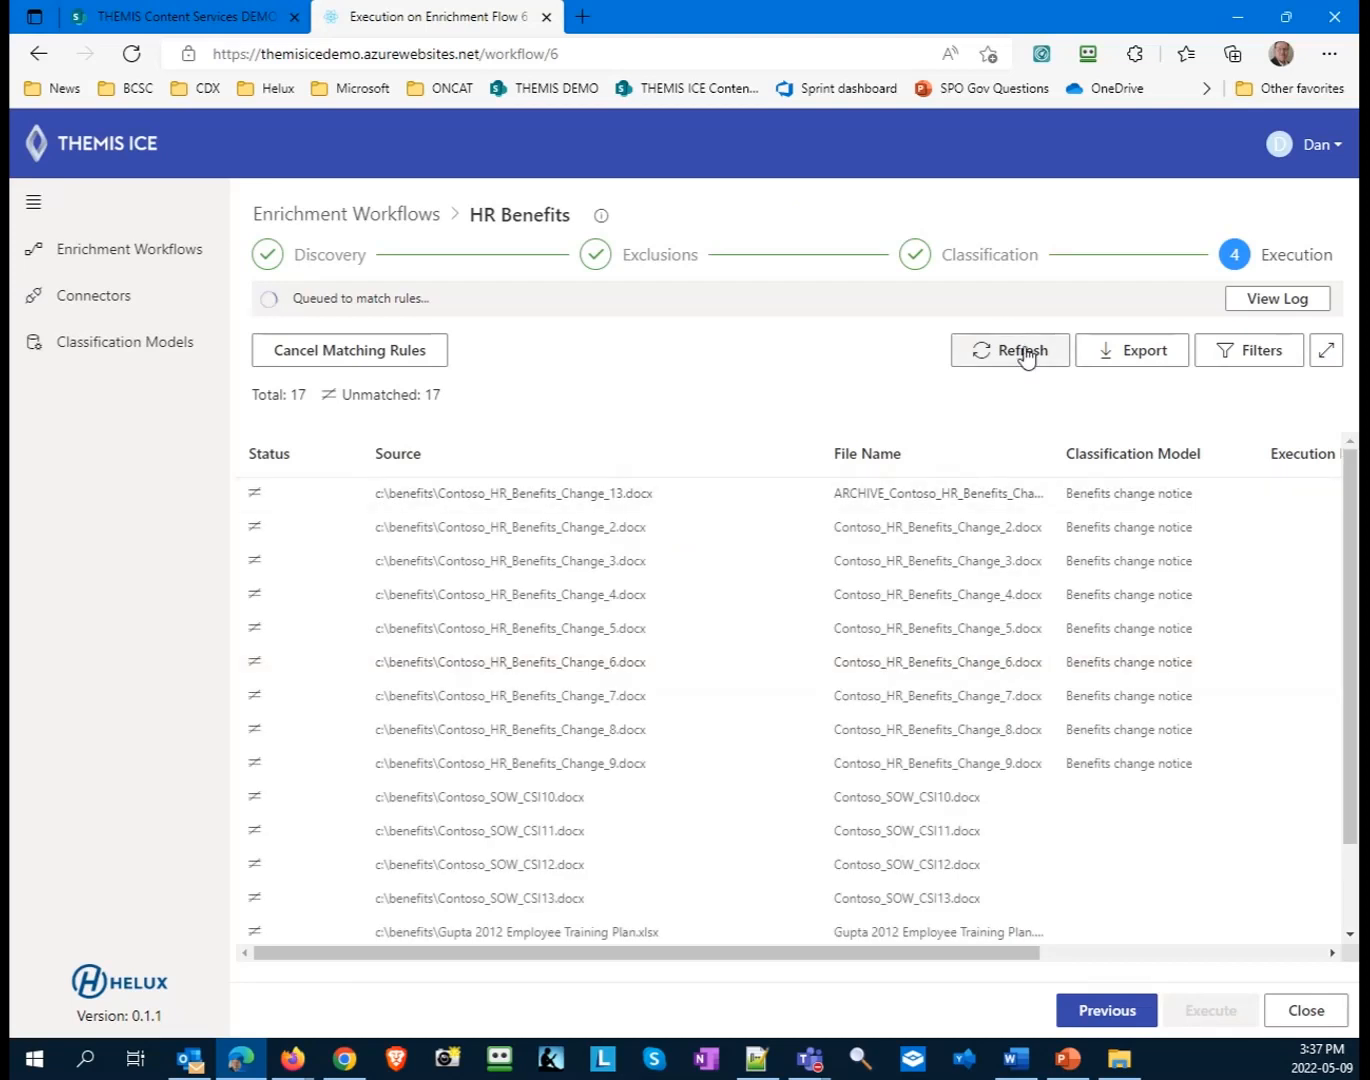
{"action": "left_click", "coordinate": [1025, 356]}
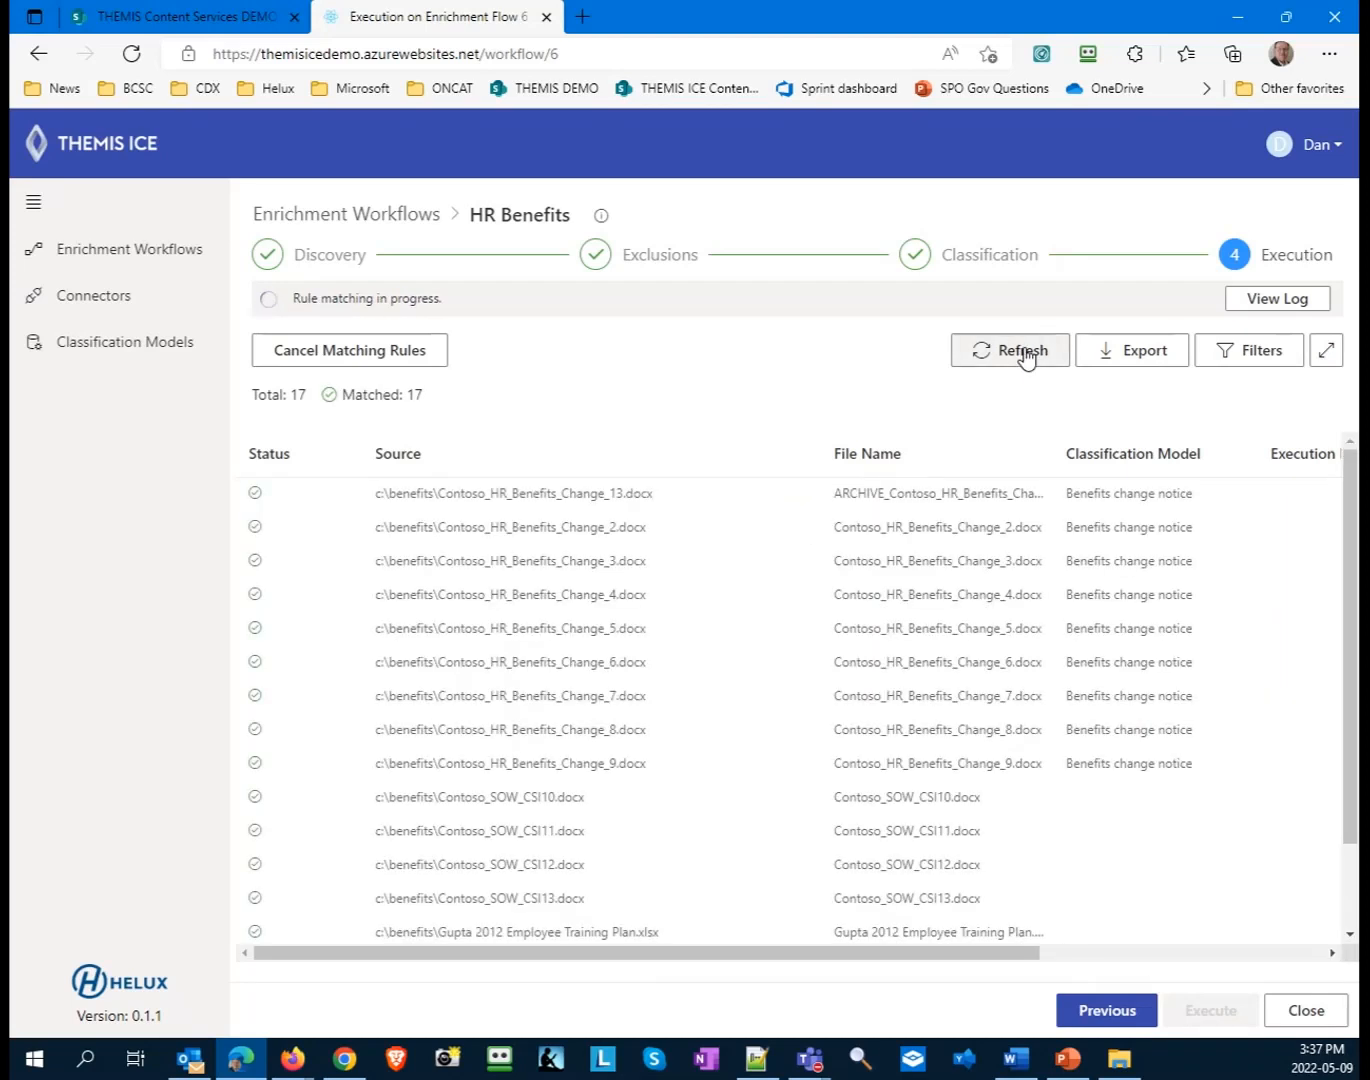
{"action": "left_click_drag", "start_coordinate": [873, 950], "coordinate": [1275, 957]}
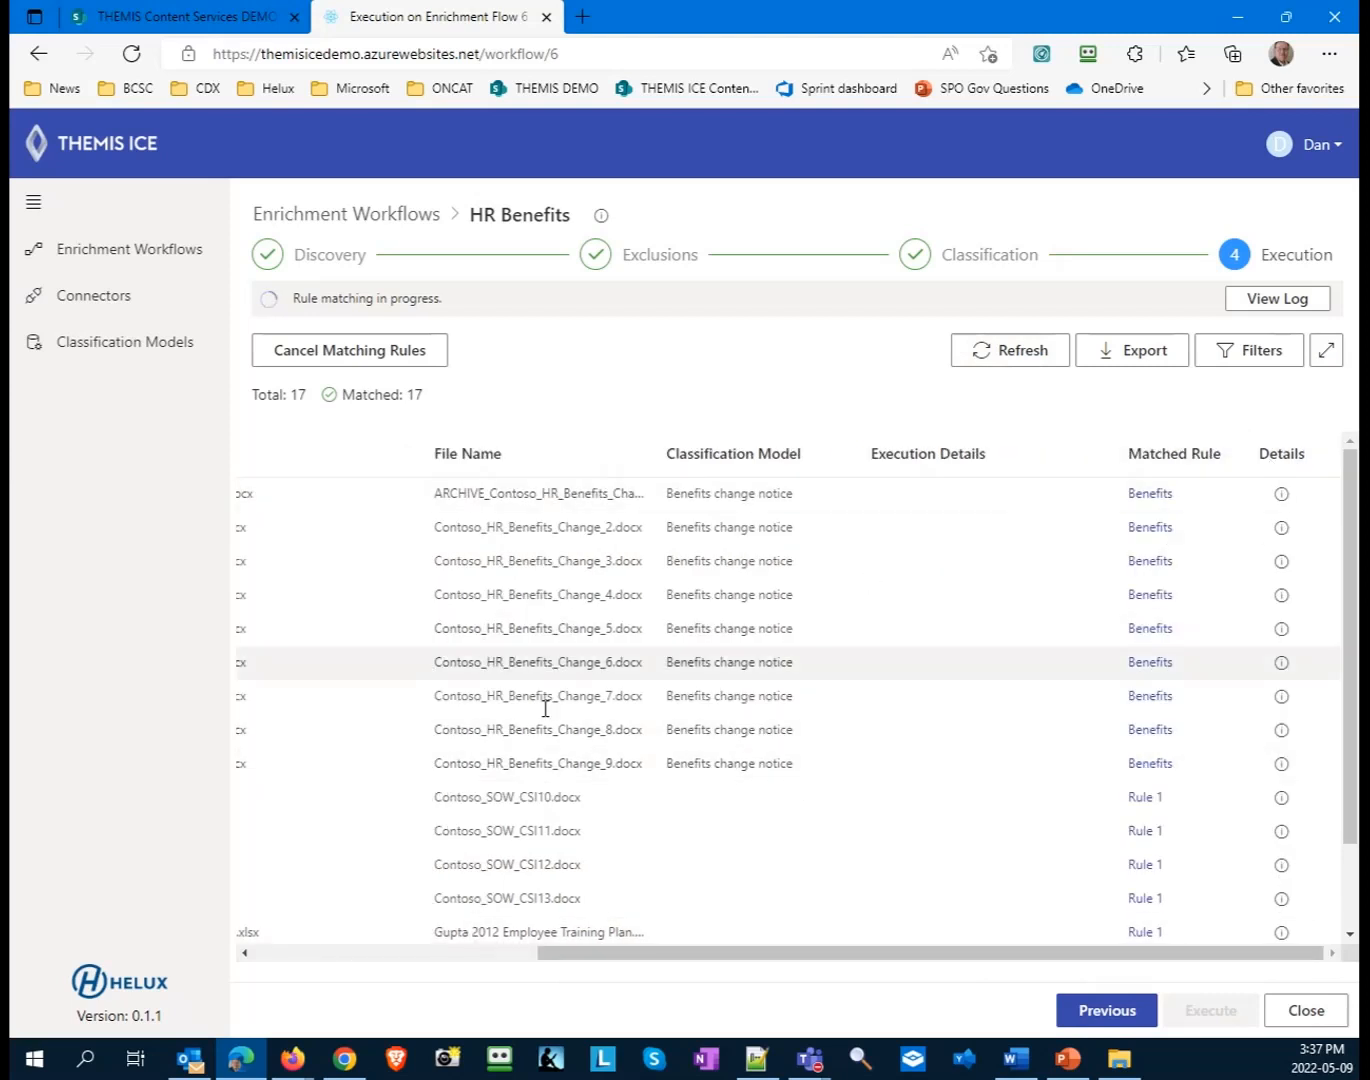
{"action": "scroll", "coordinate": [850, 691], "scroll_direction": "down", "scroll_amount": 2}
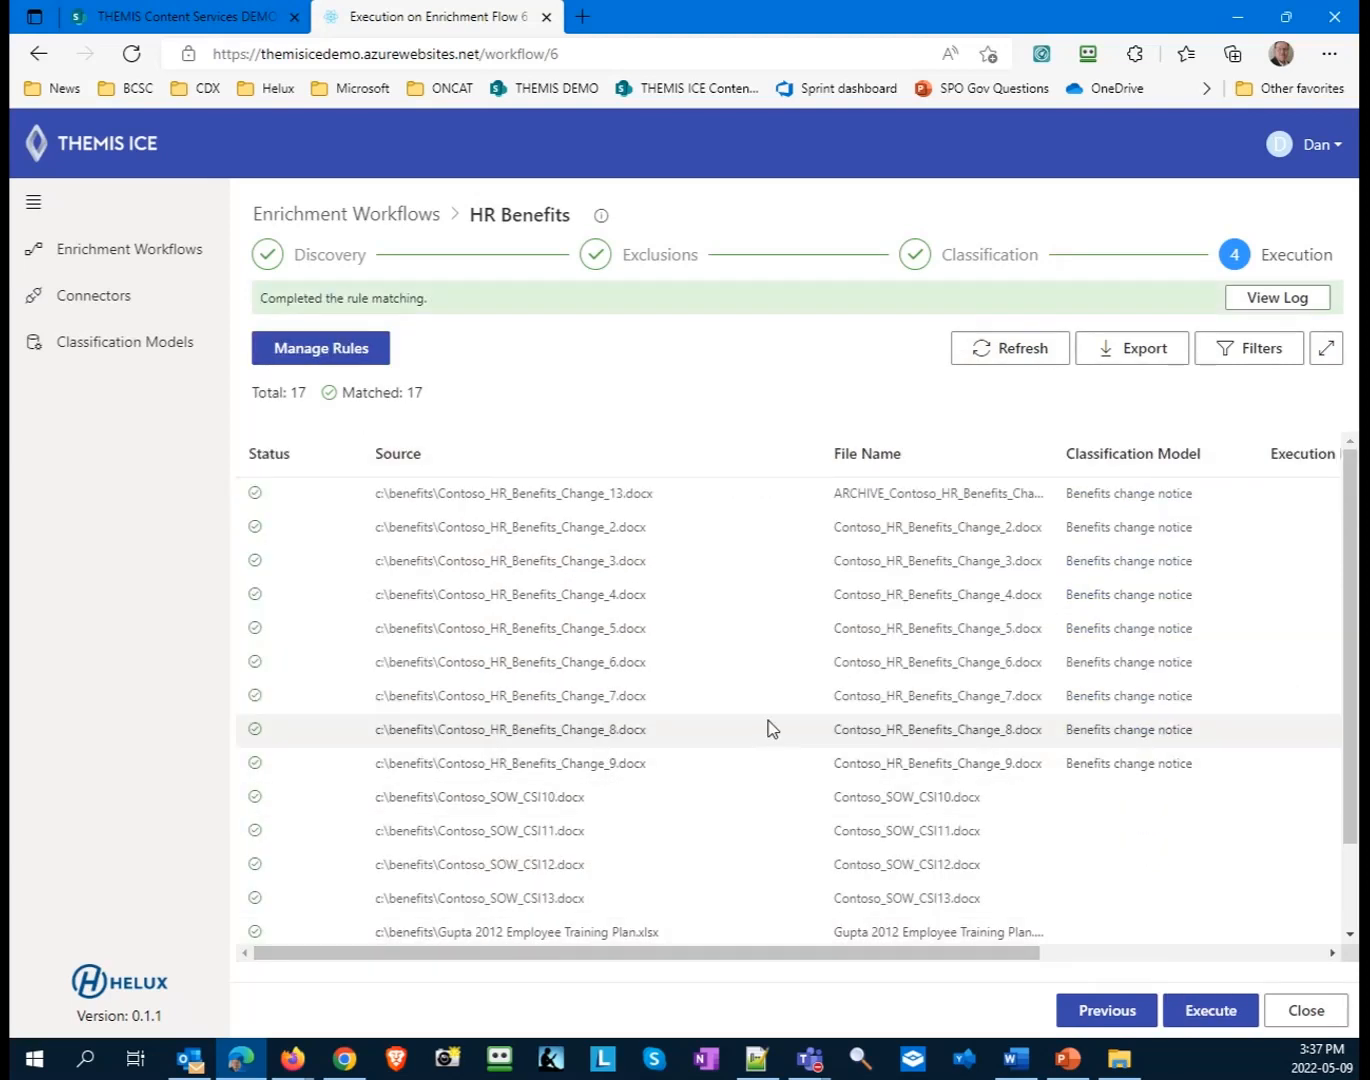
{"action": "scroll", "coordinate": [767, 729], "scroll_direction": "down", "scroll_amount": 2}
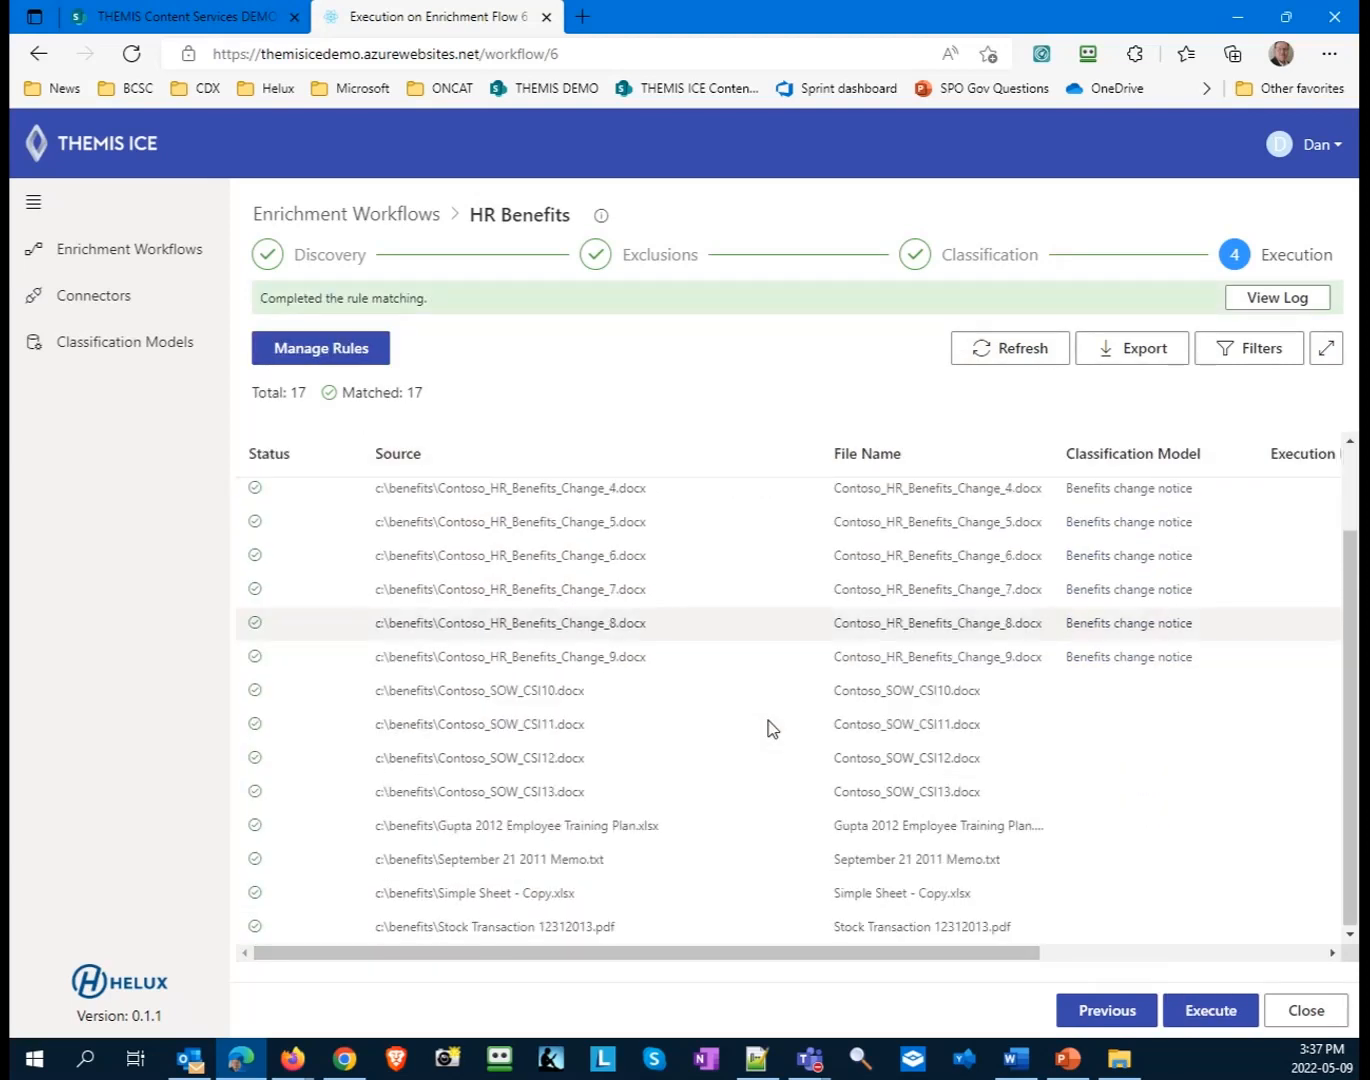
- Execute the matched rules on the HR Benefits files and refresh the execution list
{"action": "left_click", "coordinate": [1211, 1011]}
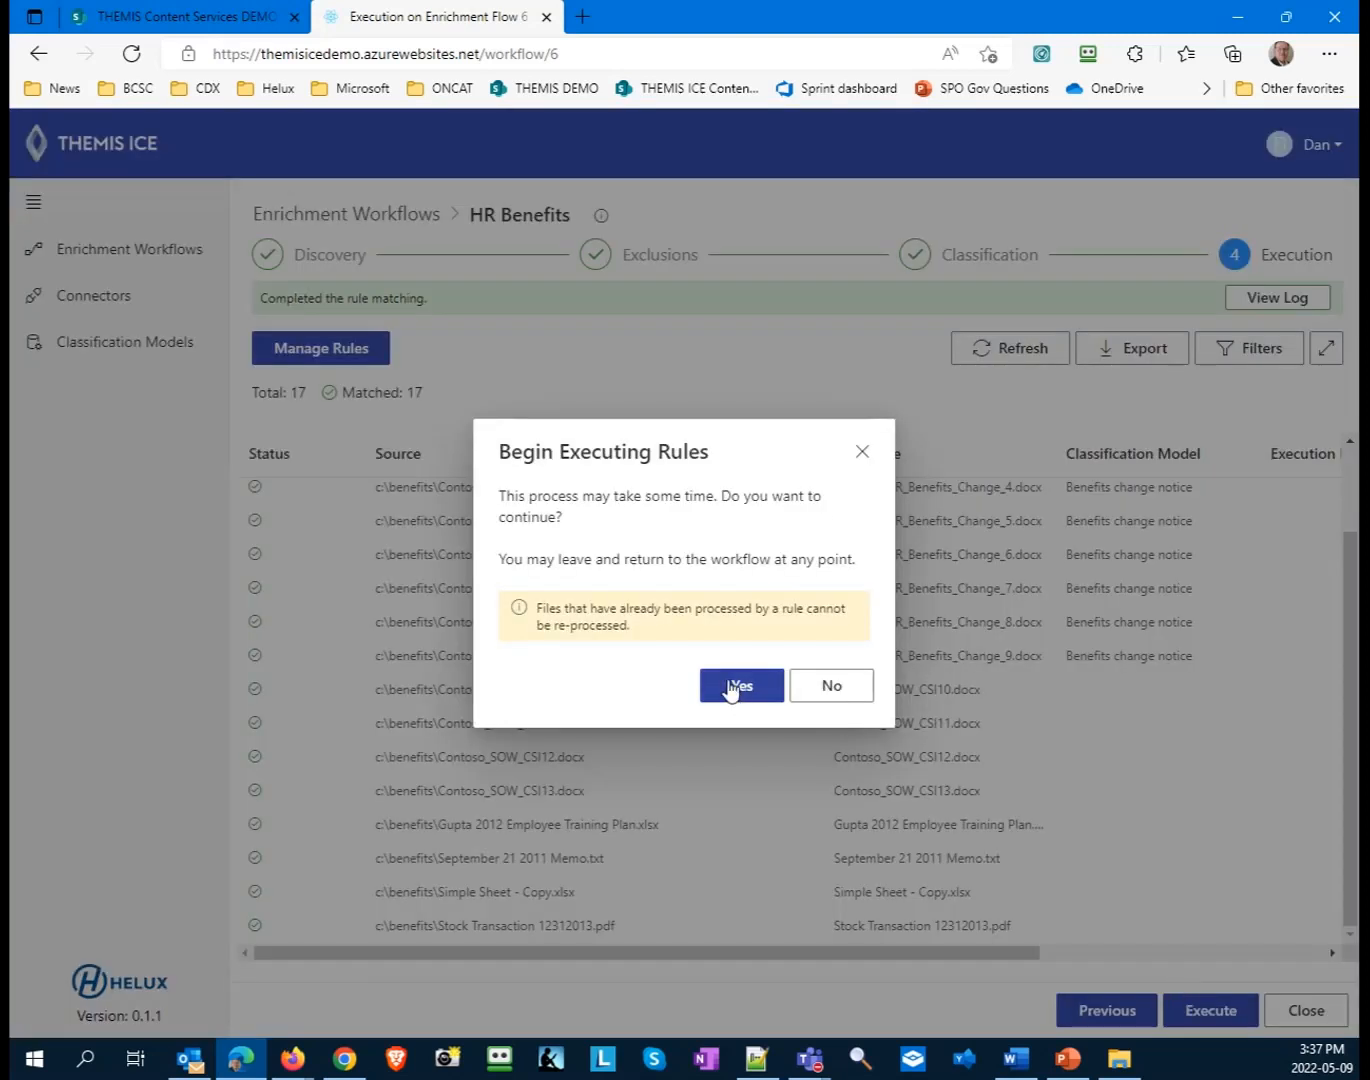
{"action": "left_click", "coordinate": [735, 688]}
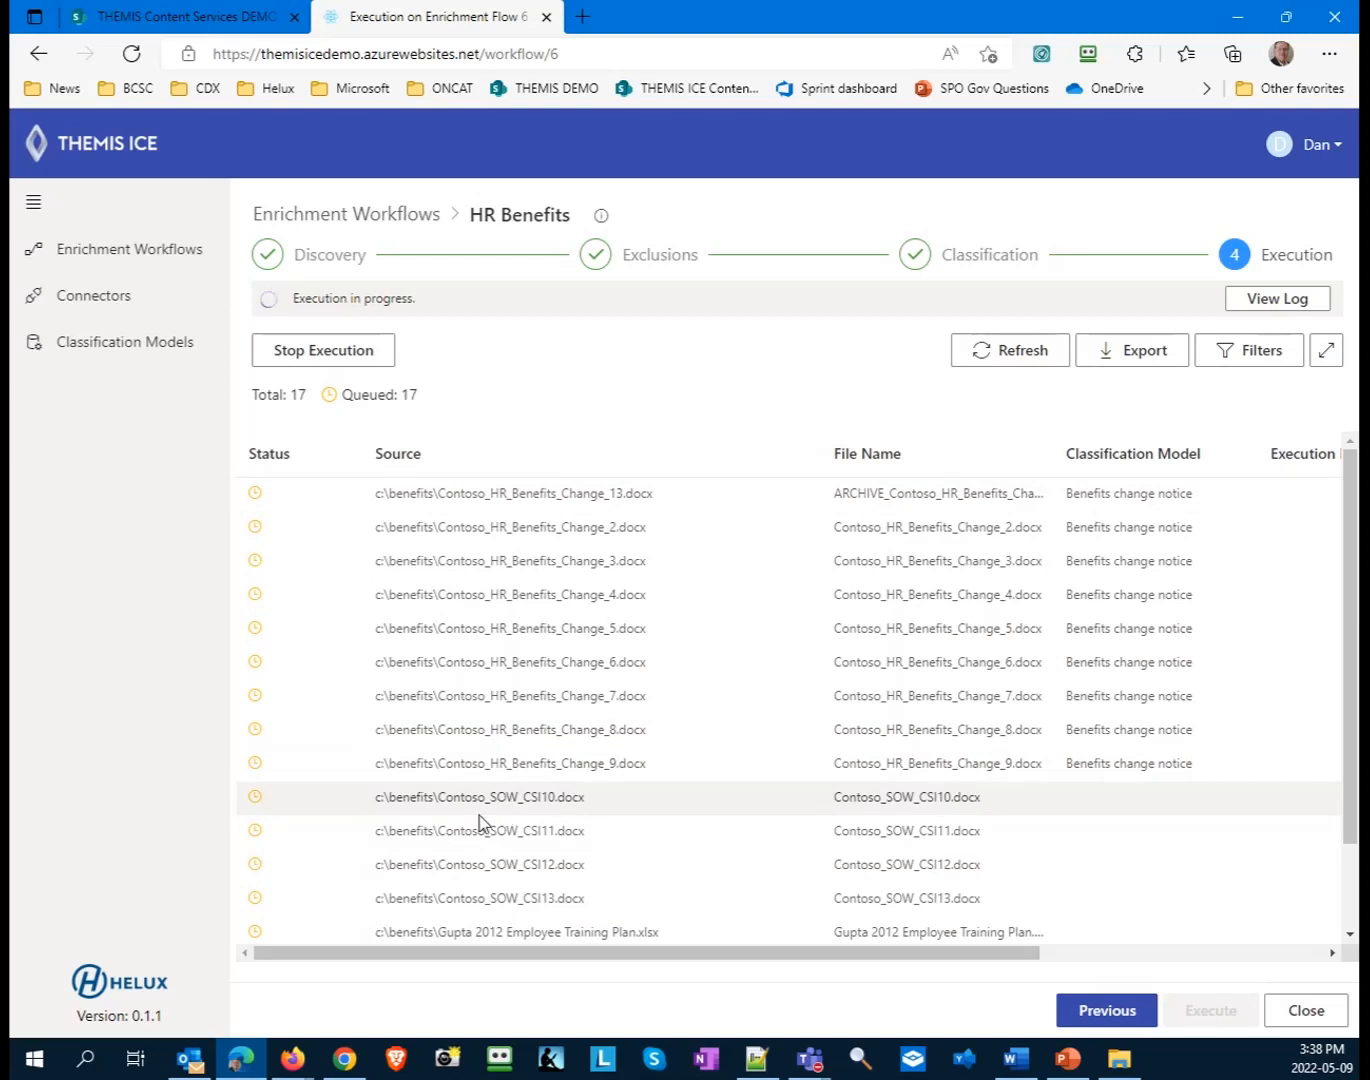
{"action": "left_click", "coordinate": [1015, 357]}
- Examine the execution details of the routed files and the log of ARCHIVE_Contoso_HR_Benefits_Change_13.docx
{"action": "left_click_drag", "start_coordinate": [825, 957], "coordinate": [1233, 967]}
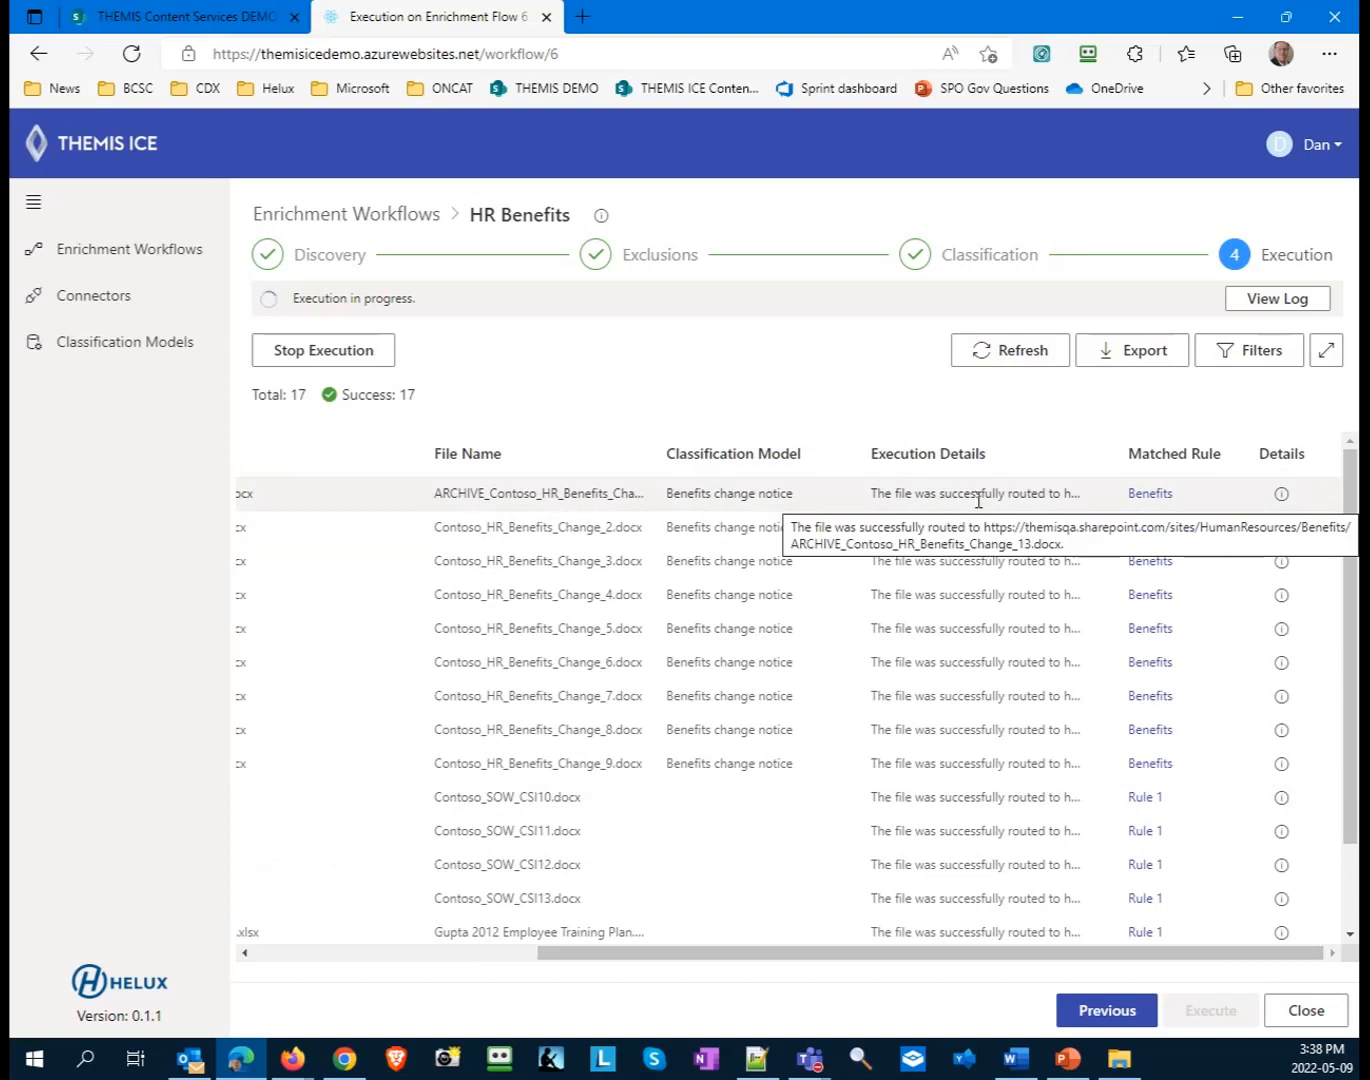
{"action": "left_click", "coordinate": [1281, 494]}
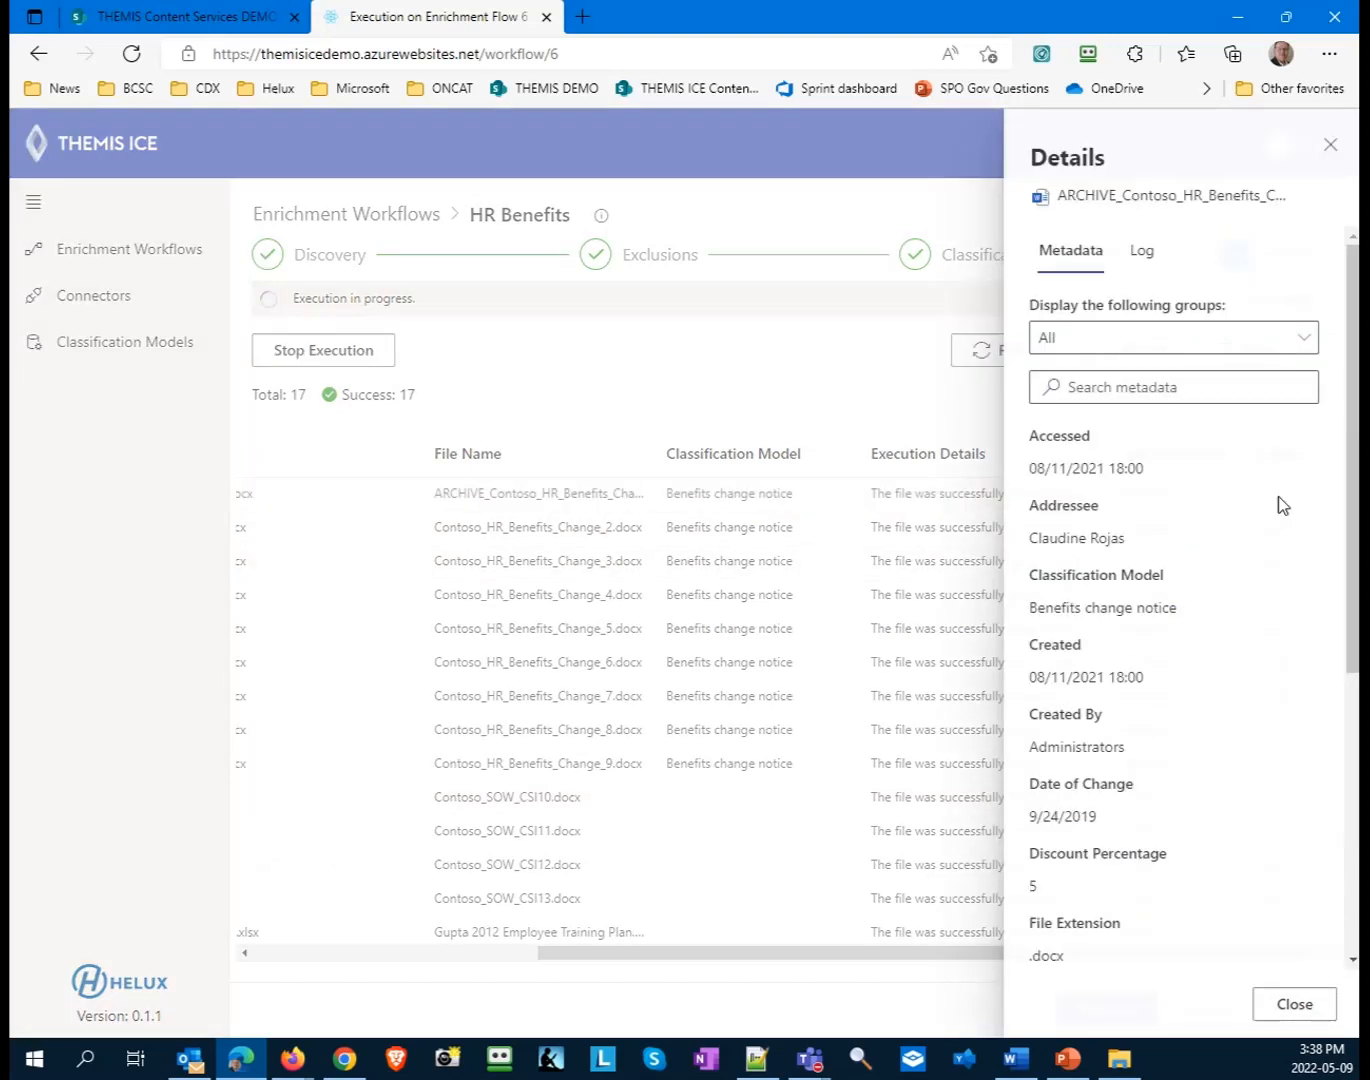
{"action": "left_click", "coordinate": [1141, 251]}
{"action": "scroll", "coordinate": [1208, 500], "scroll_direction": "down", "scroll_amount": 5}
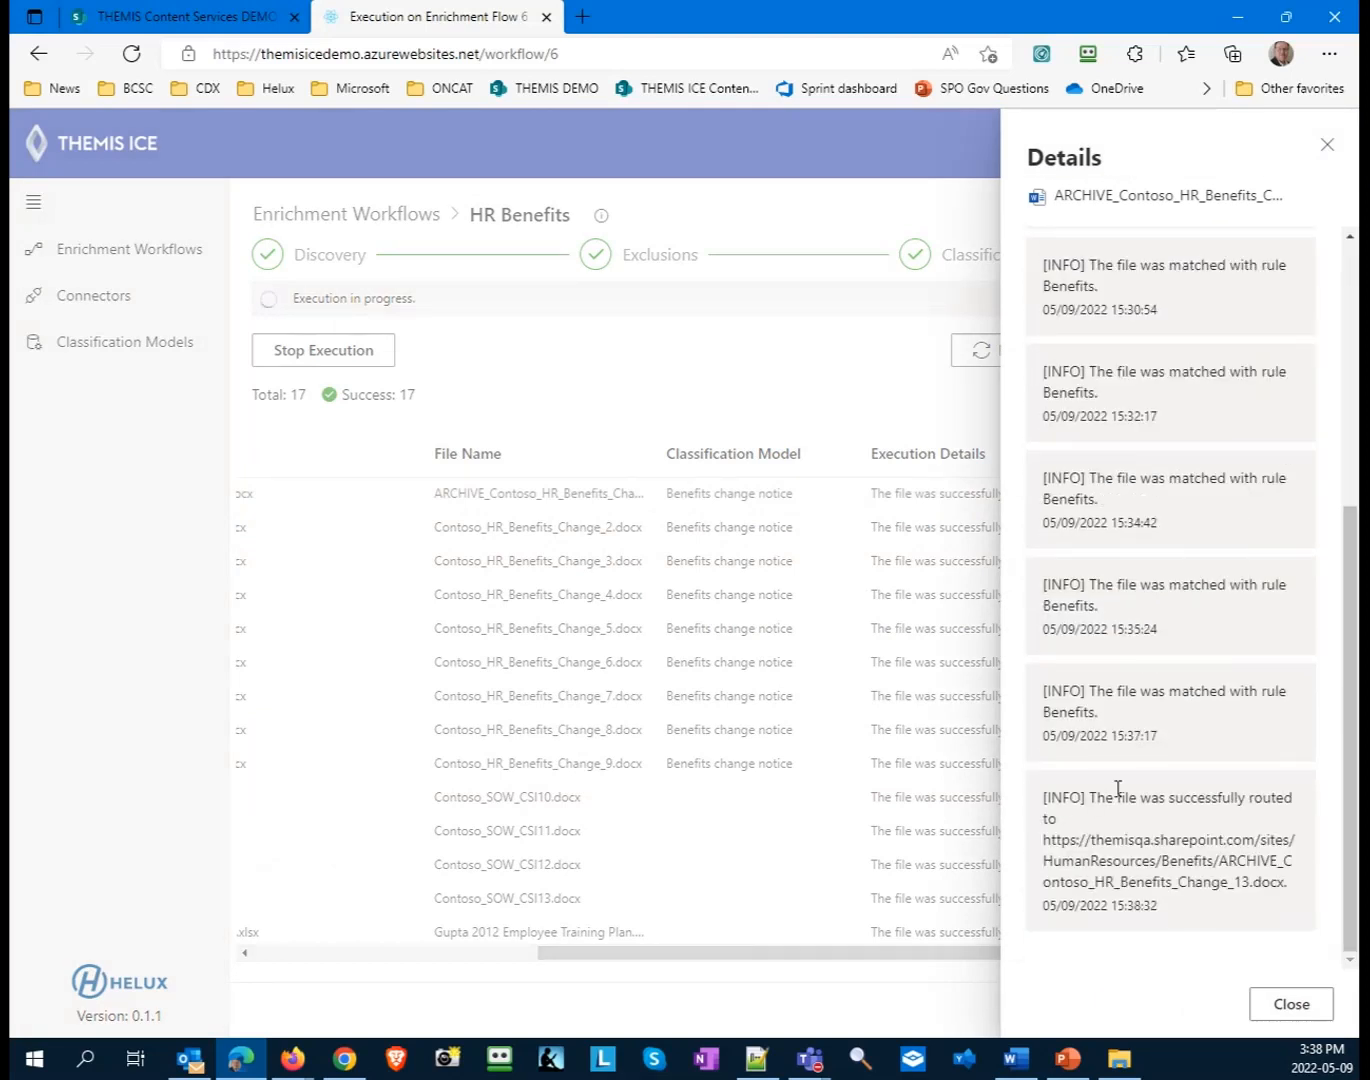
{"action": "left_click", "coordinate": [770, 966]}
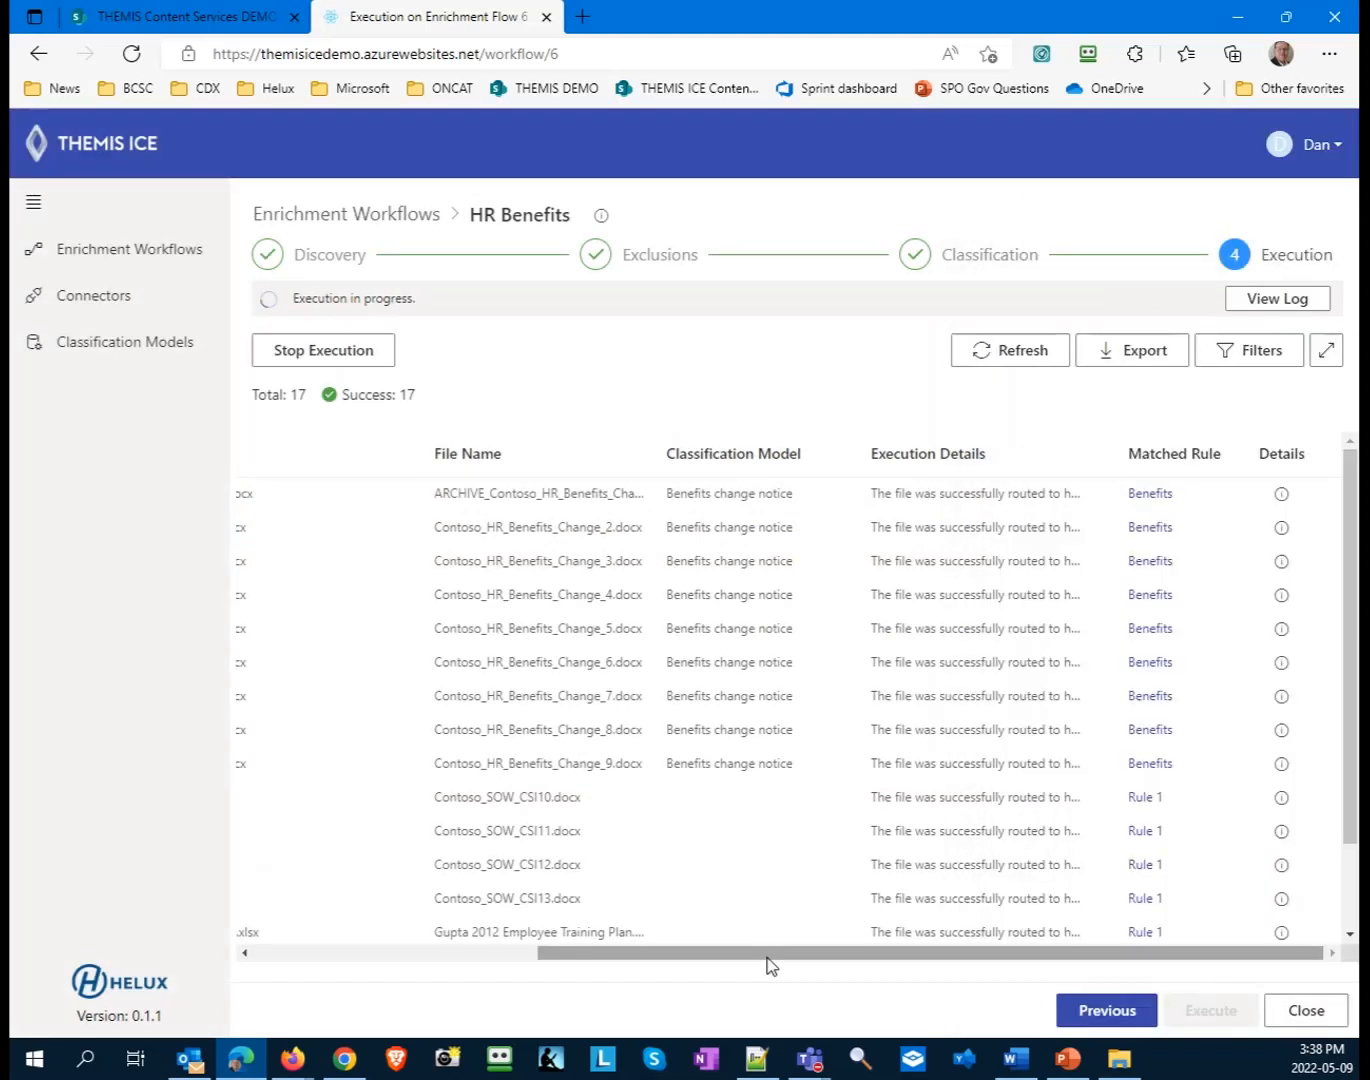
- Switch to SharePoint in Chrome, reload the Human Resources Benefits library and widen the Name column to show full file names
{"action": "left_click", "coordinate": [344, 1060]}
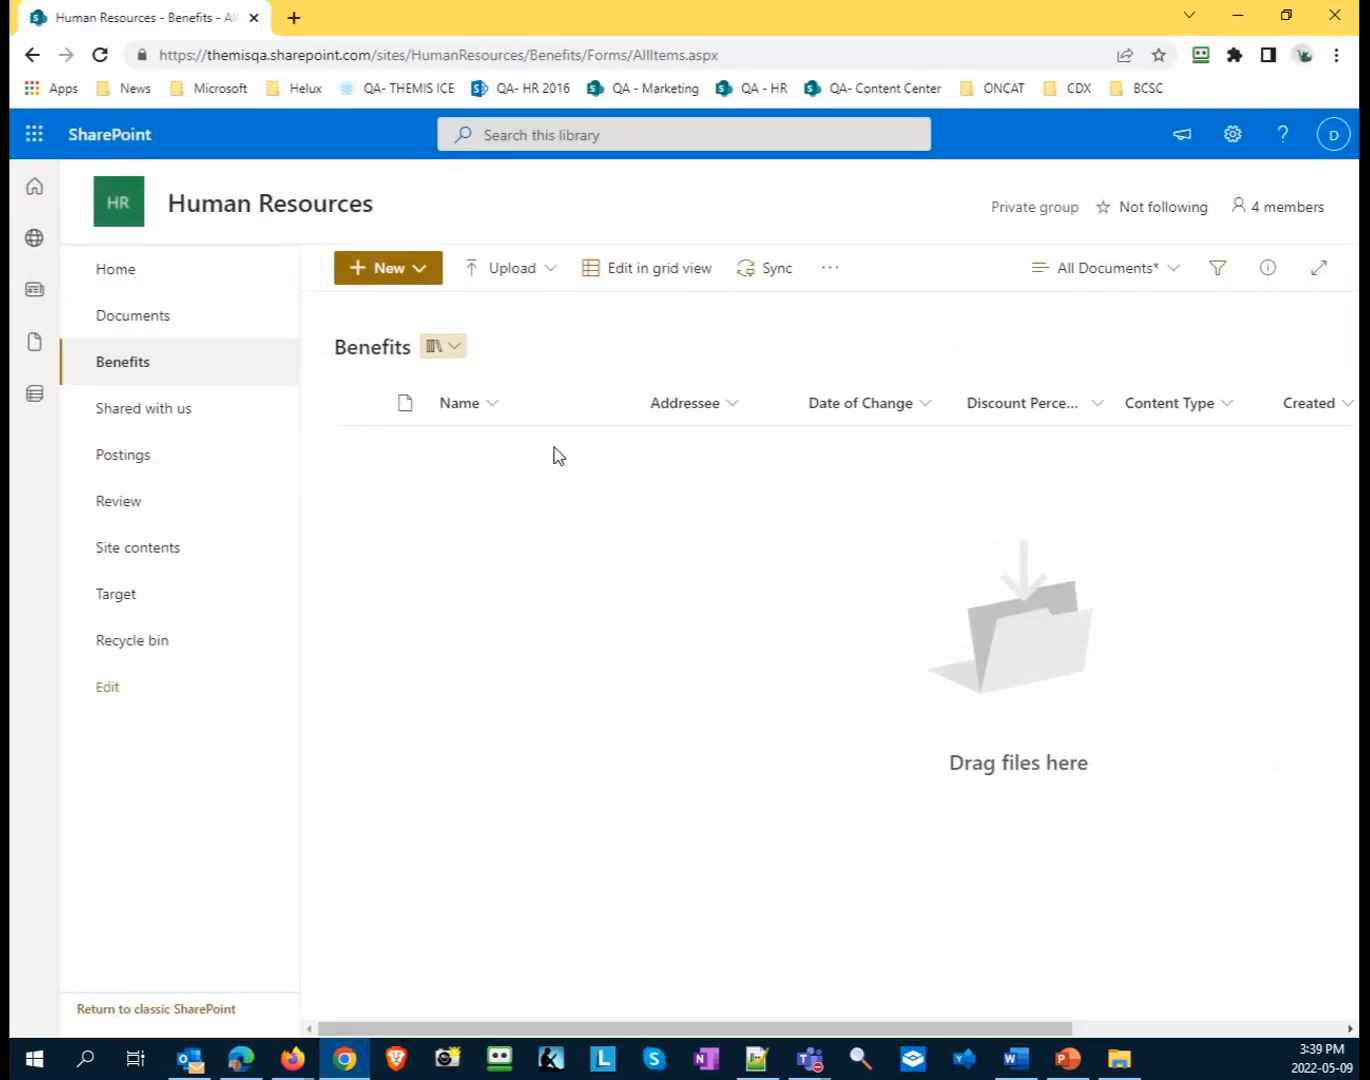
{"action": "left_click", "coordinate": [101, 60]}
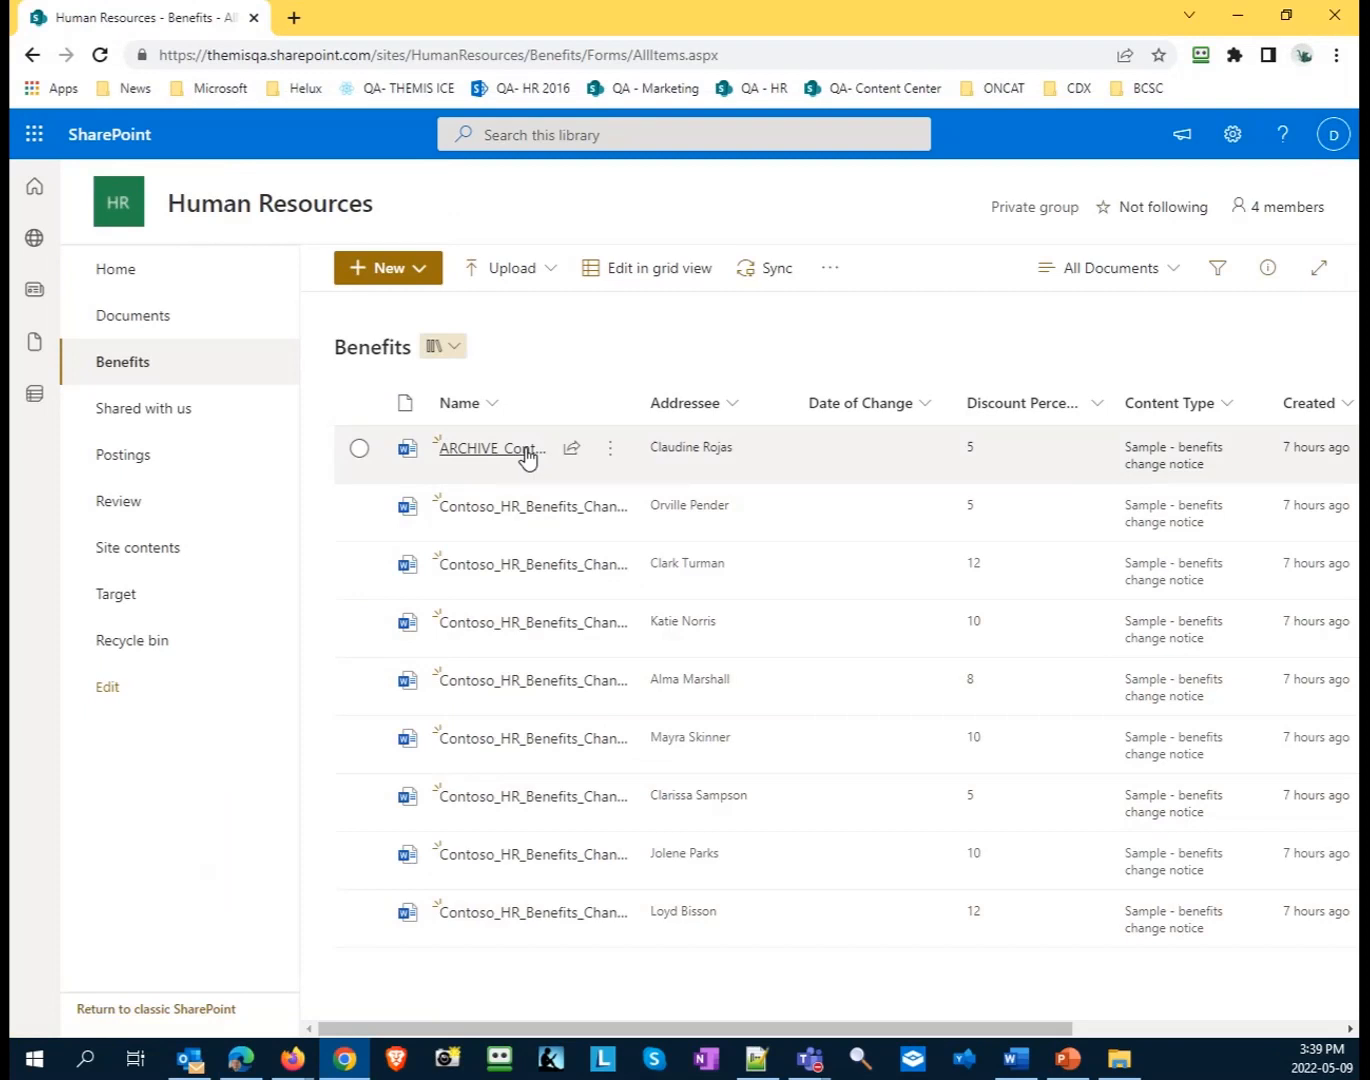
{"action": "left_click_drag", "start_coordinate": [635, 426], "coordinate": [814, 430]}
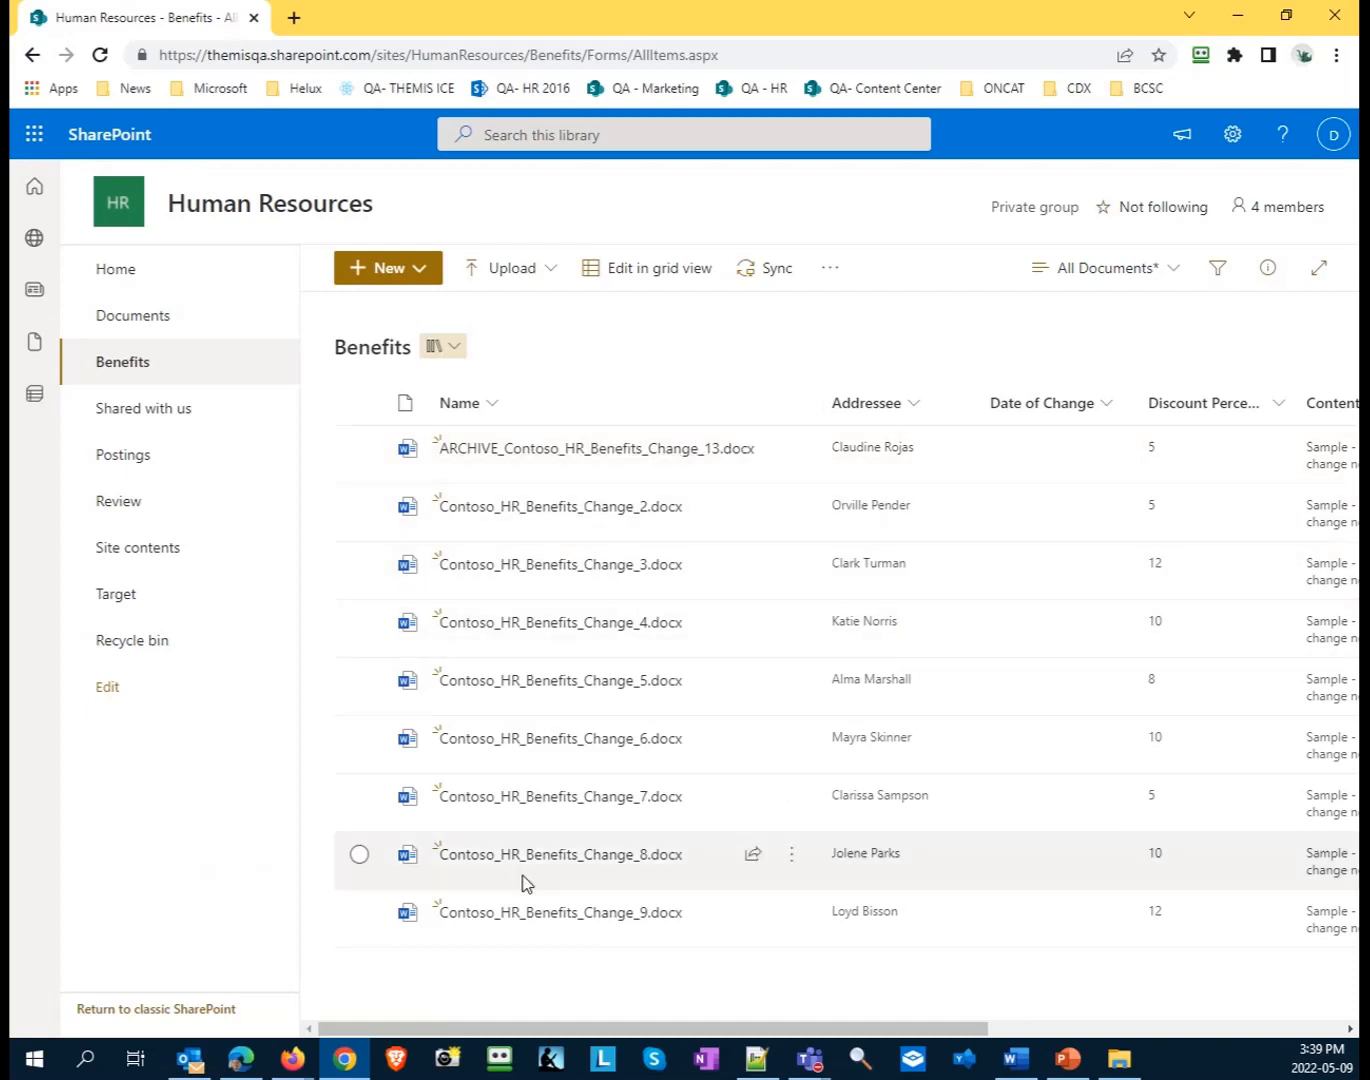
{"action": "left_click_drag", "start_coordinate": [746, 1030], "coordinate": [743, 967]}
- Open the ARCHIVE_Contoso_HR_Benefits_Change_13 document from the Benefits library in the browser
{"action": "left_click", "coordinate": [790, 463]}
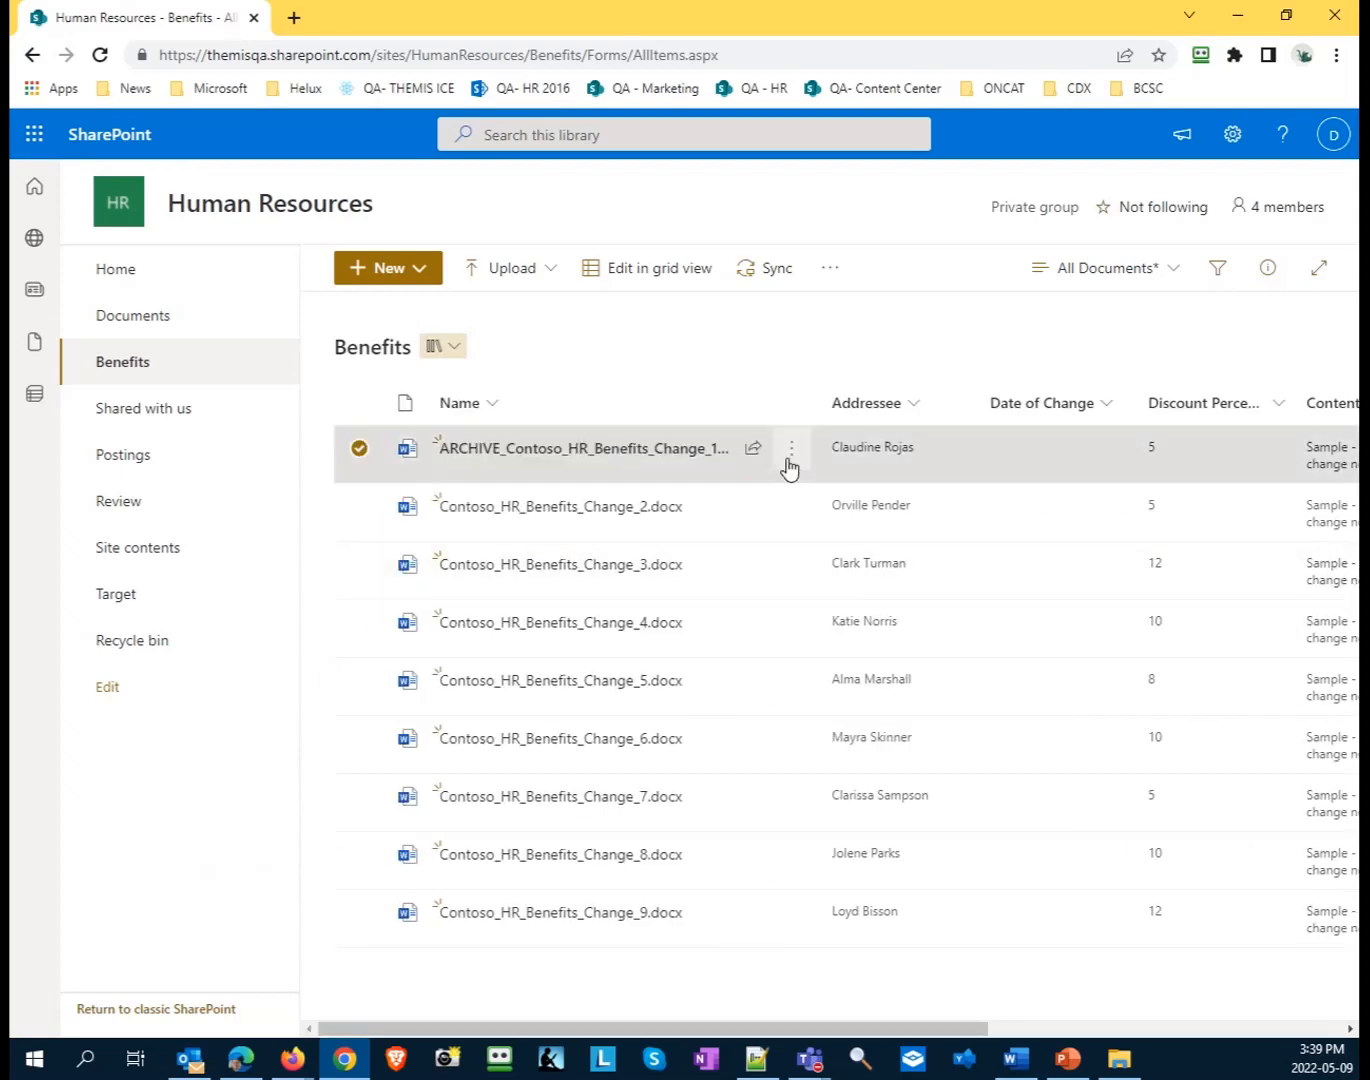
{"action": "left_click", "coordinate": [790, 464]}
{"action": "mouse_move", "coordinate": [923, 436]}
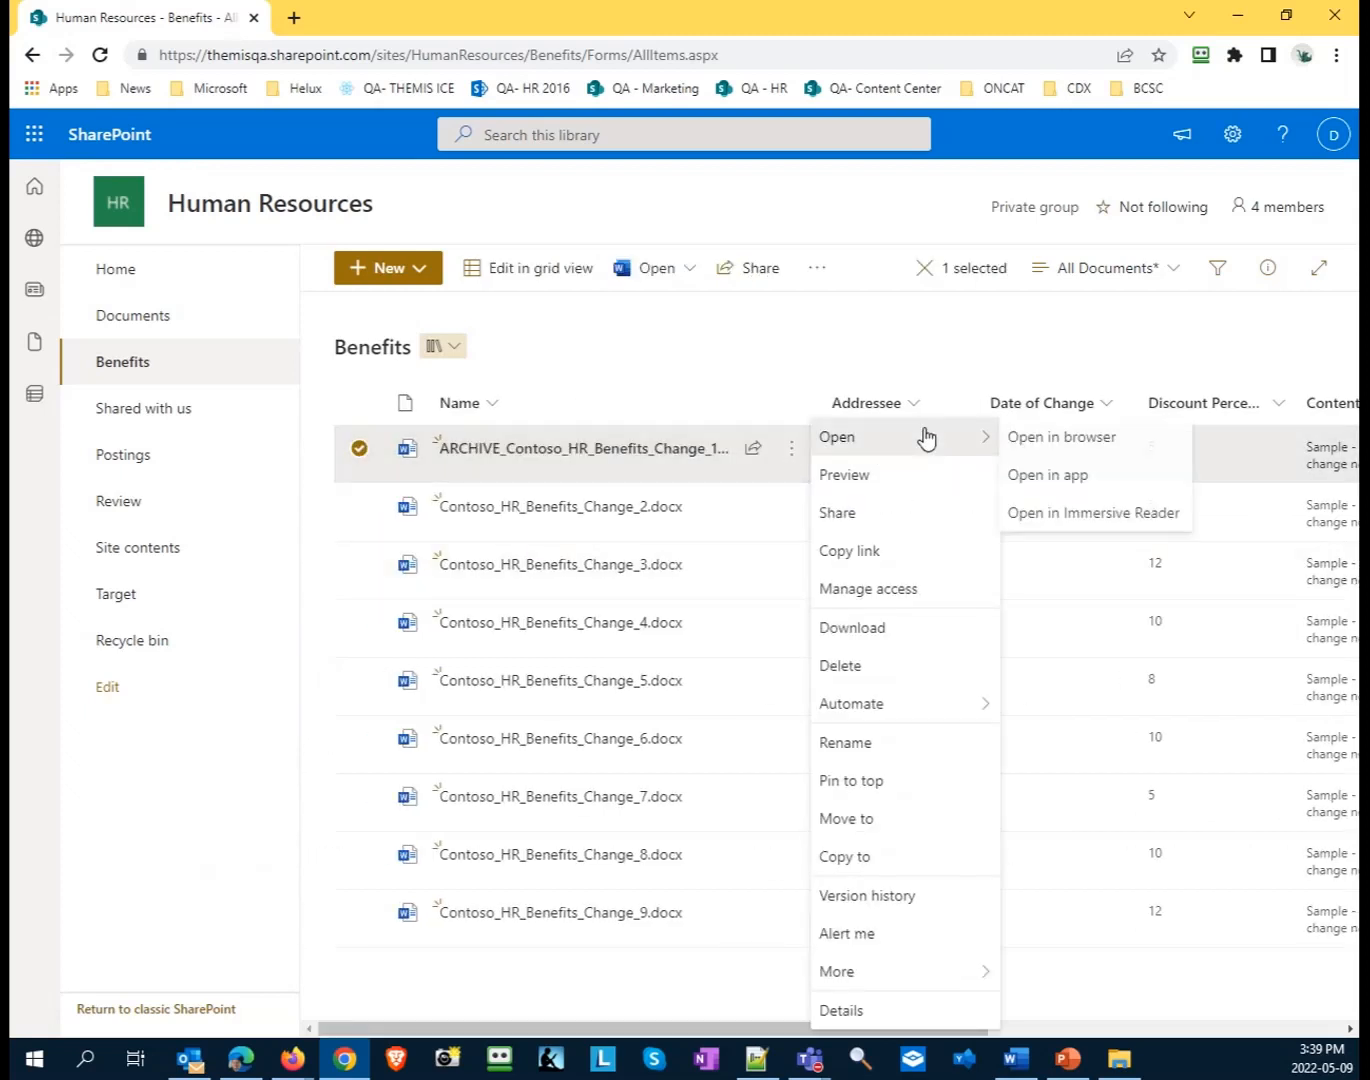
{"action": "left_click", "coordinate": [1045, 440]}
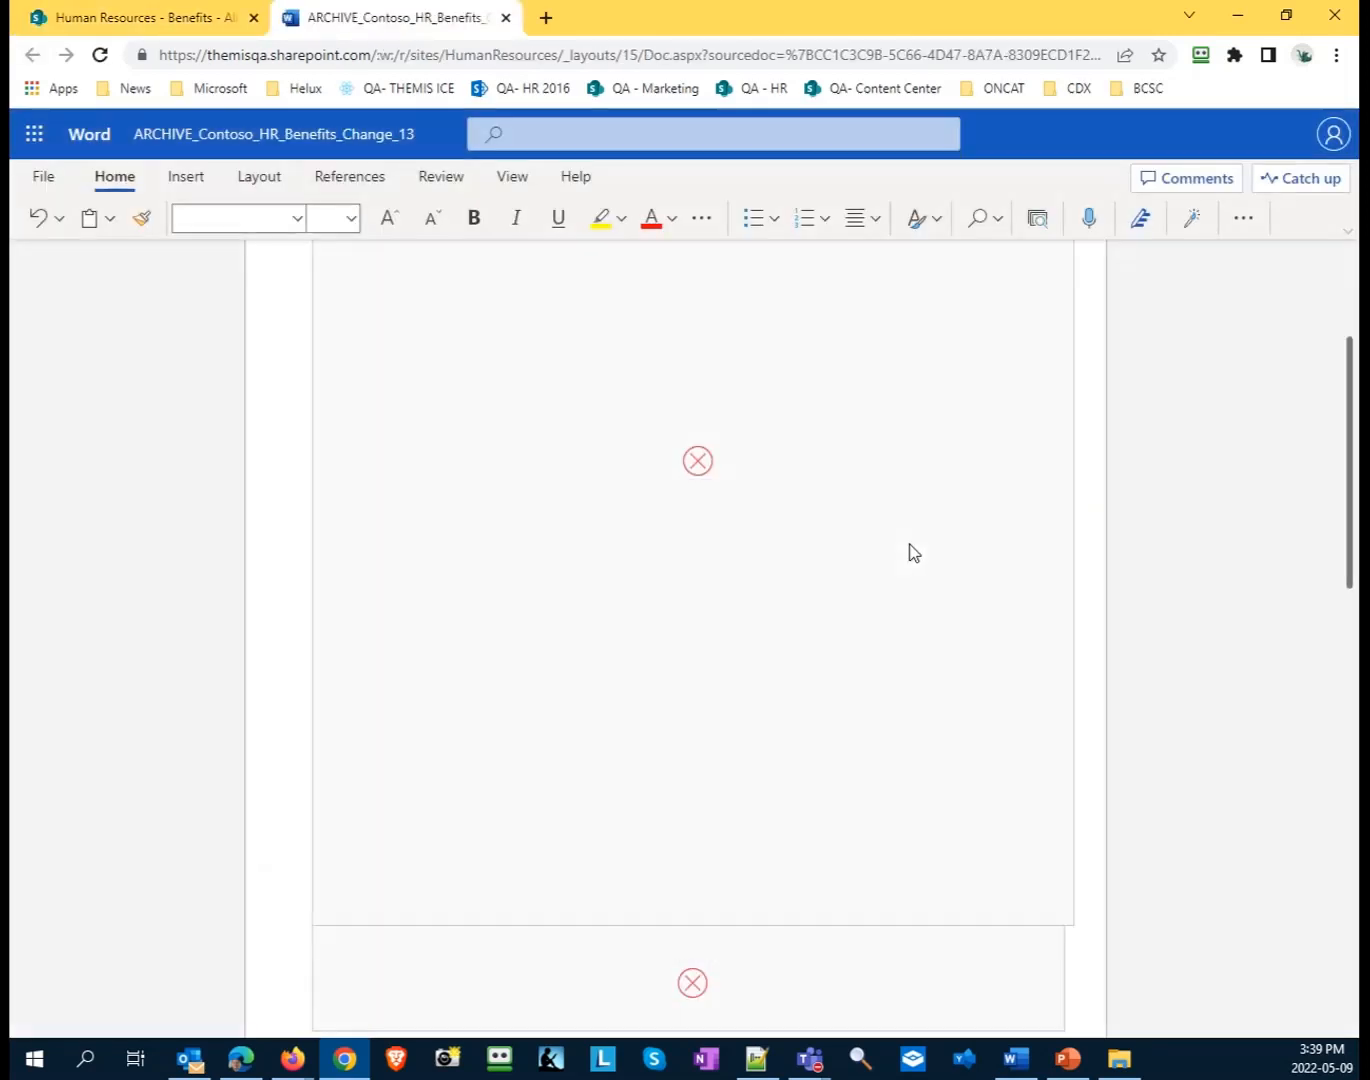
- Check the addressee, discount percentage and date of change in the letter's text, and close the document
{"action": "scroll", "coordinate": [909, 545], "scroll_direction": "down", "scroll_amount": 12}
{"action": "scroll", "coordinate": [774, 514], "scroll_direction": "up", "scroll_amount": 1}
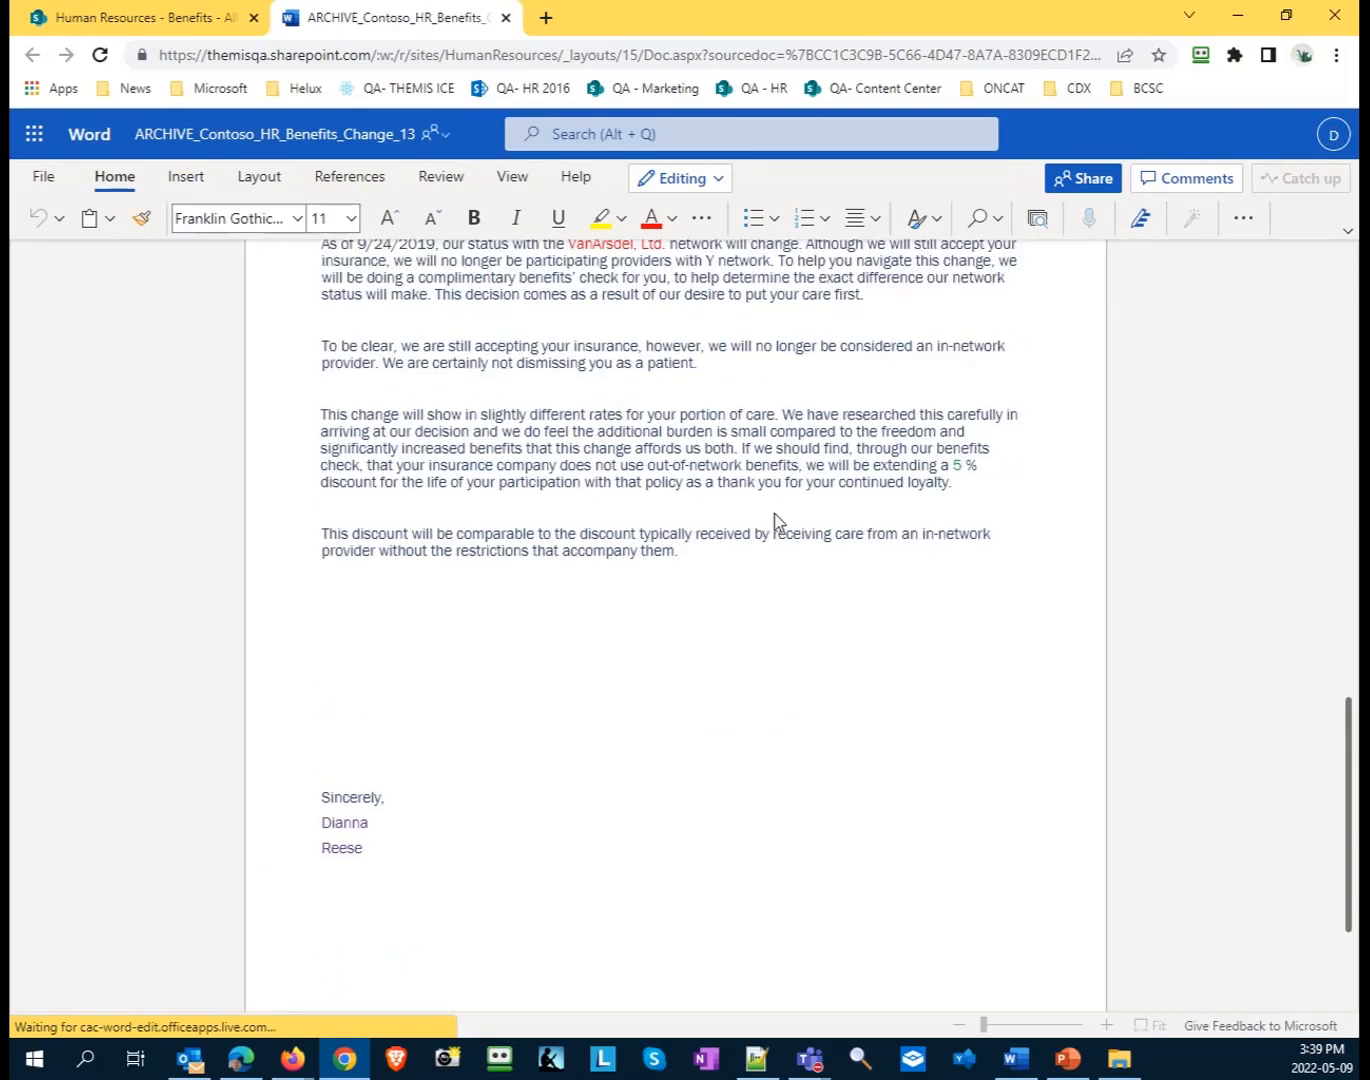
{"action": "scroll", "coordinate": [774, 513], "scroll_direction": "up", "scroll_amount": 3}
{"action": "left_click_drag", "start_coordinate": [474, 437], "coordinate": [360, 434]}
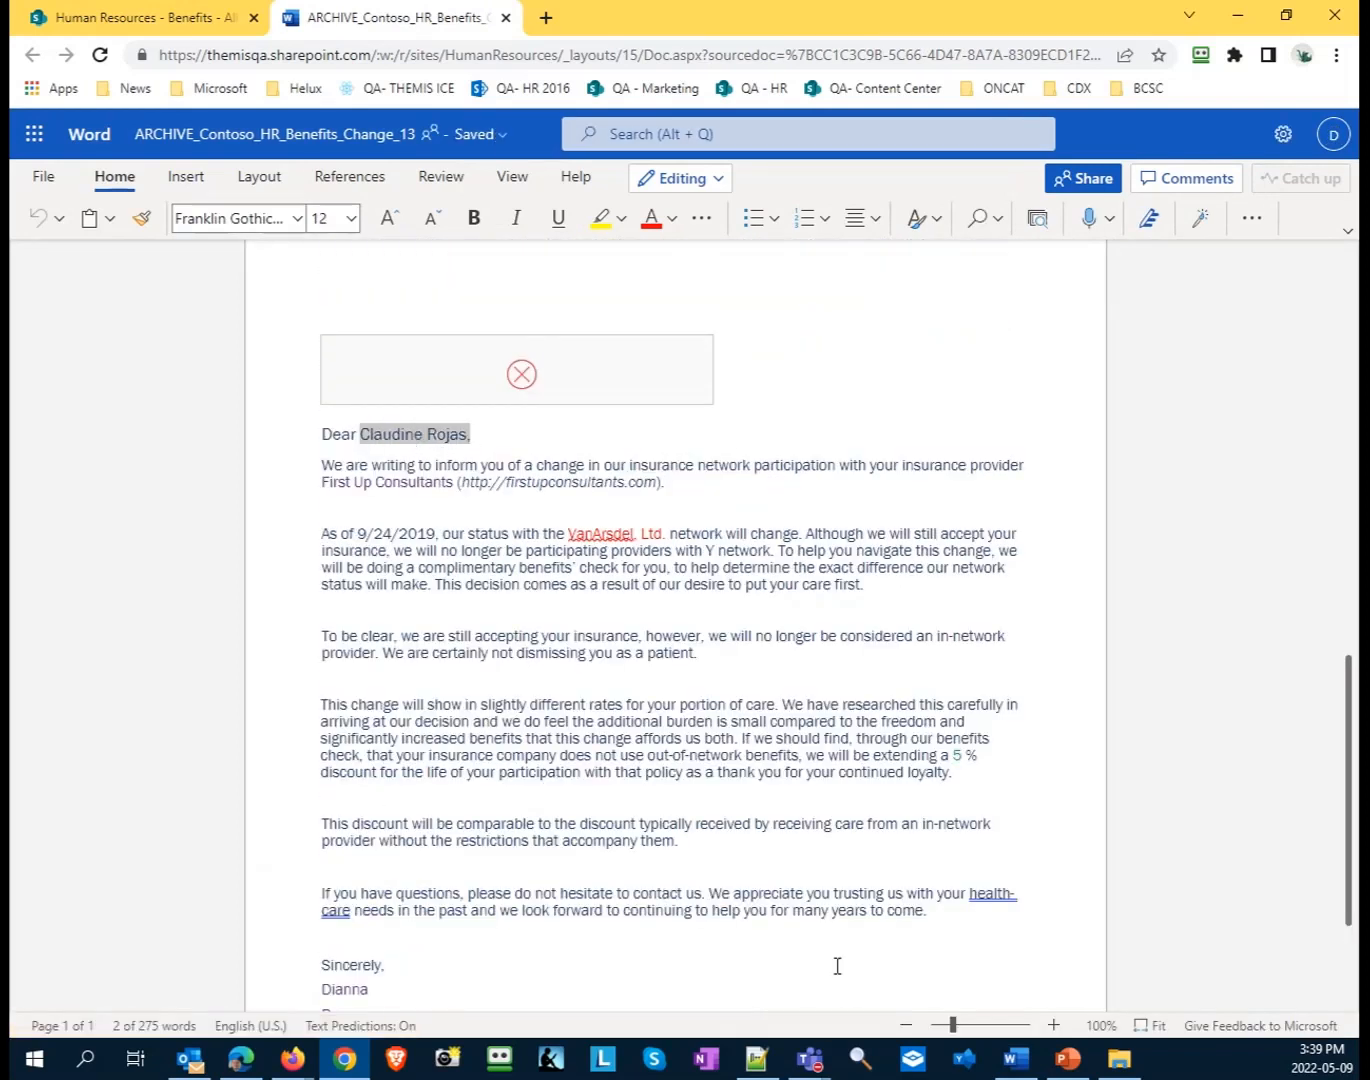
{"action": "double_click", "coordinate": [955, 755]}
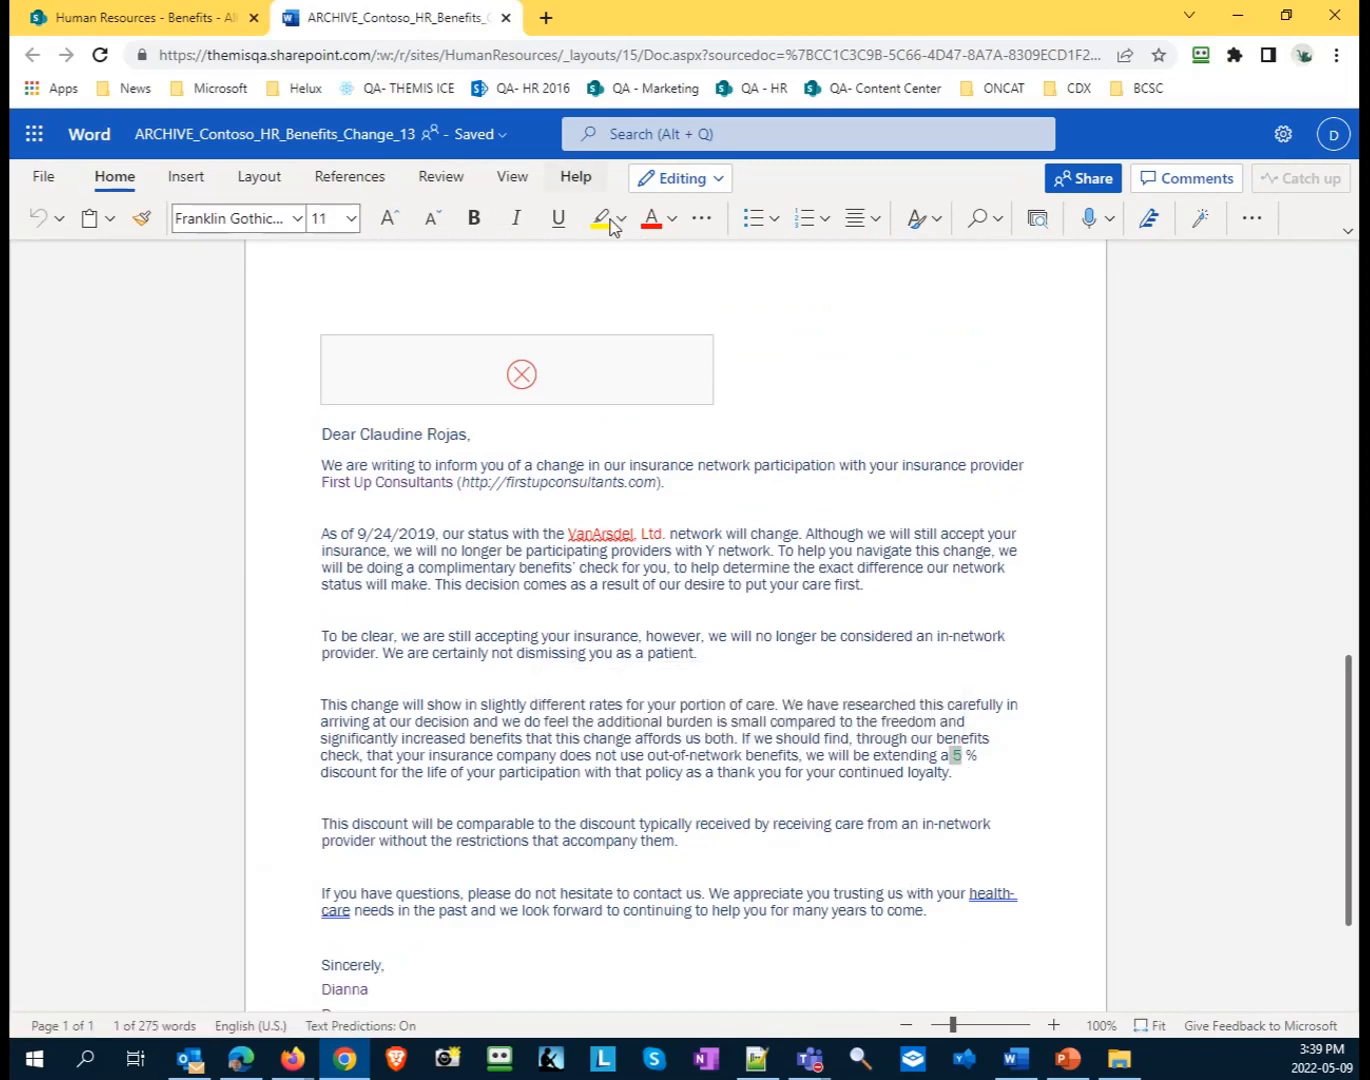
{"action": "left_click_drag", "start_coordinate": [358, 543], "coordinate": [442, 533]}
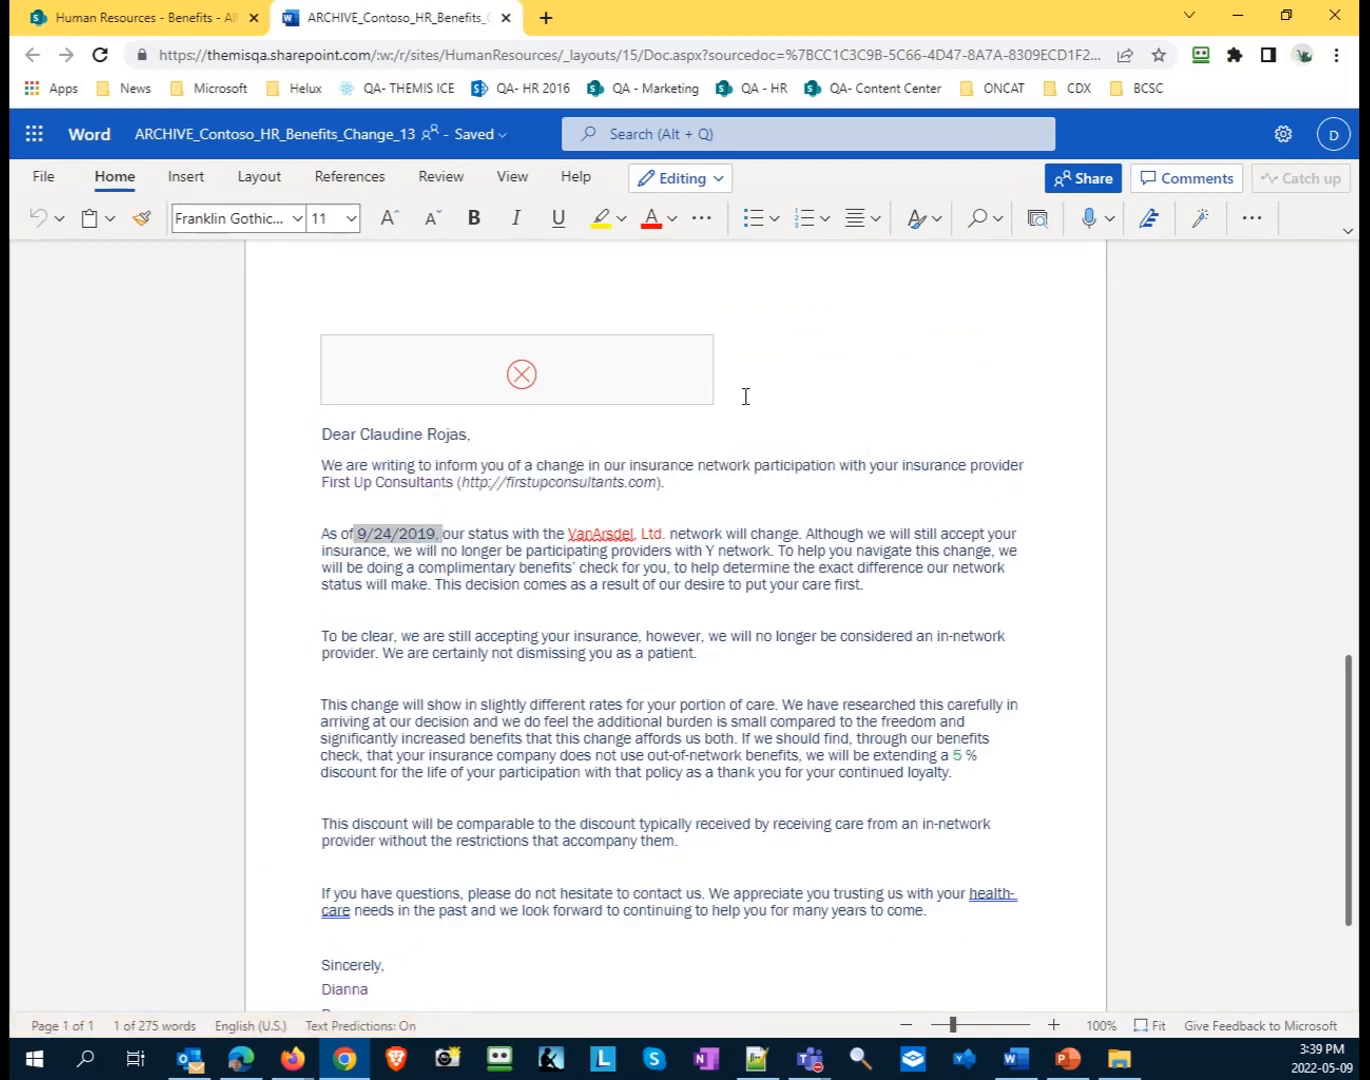
{"action": "left_click", "coordinate": [508, 18]}
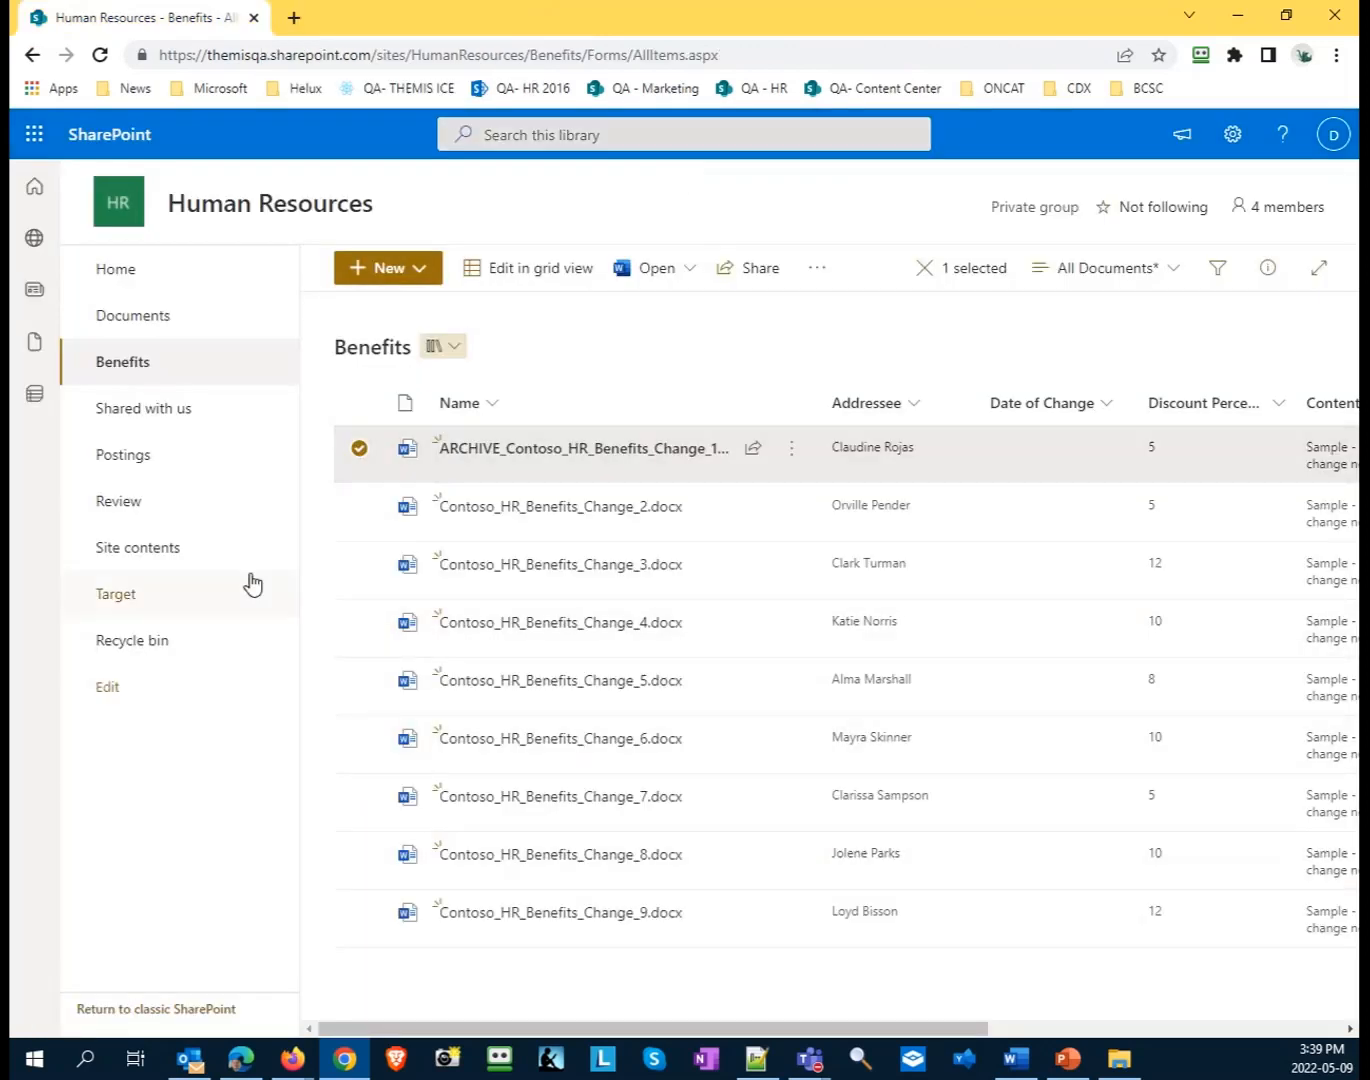
- Open the benefits folder in the Human Resources site's Review library
{"action": "left_click", "coordinate": [125, 499]}
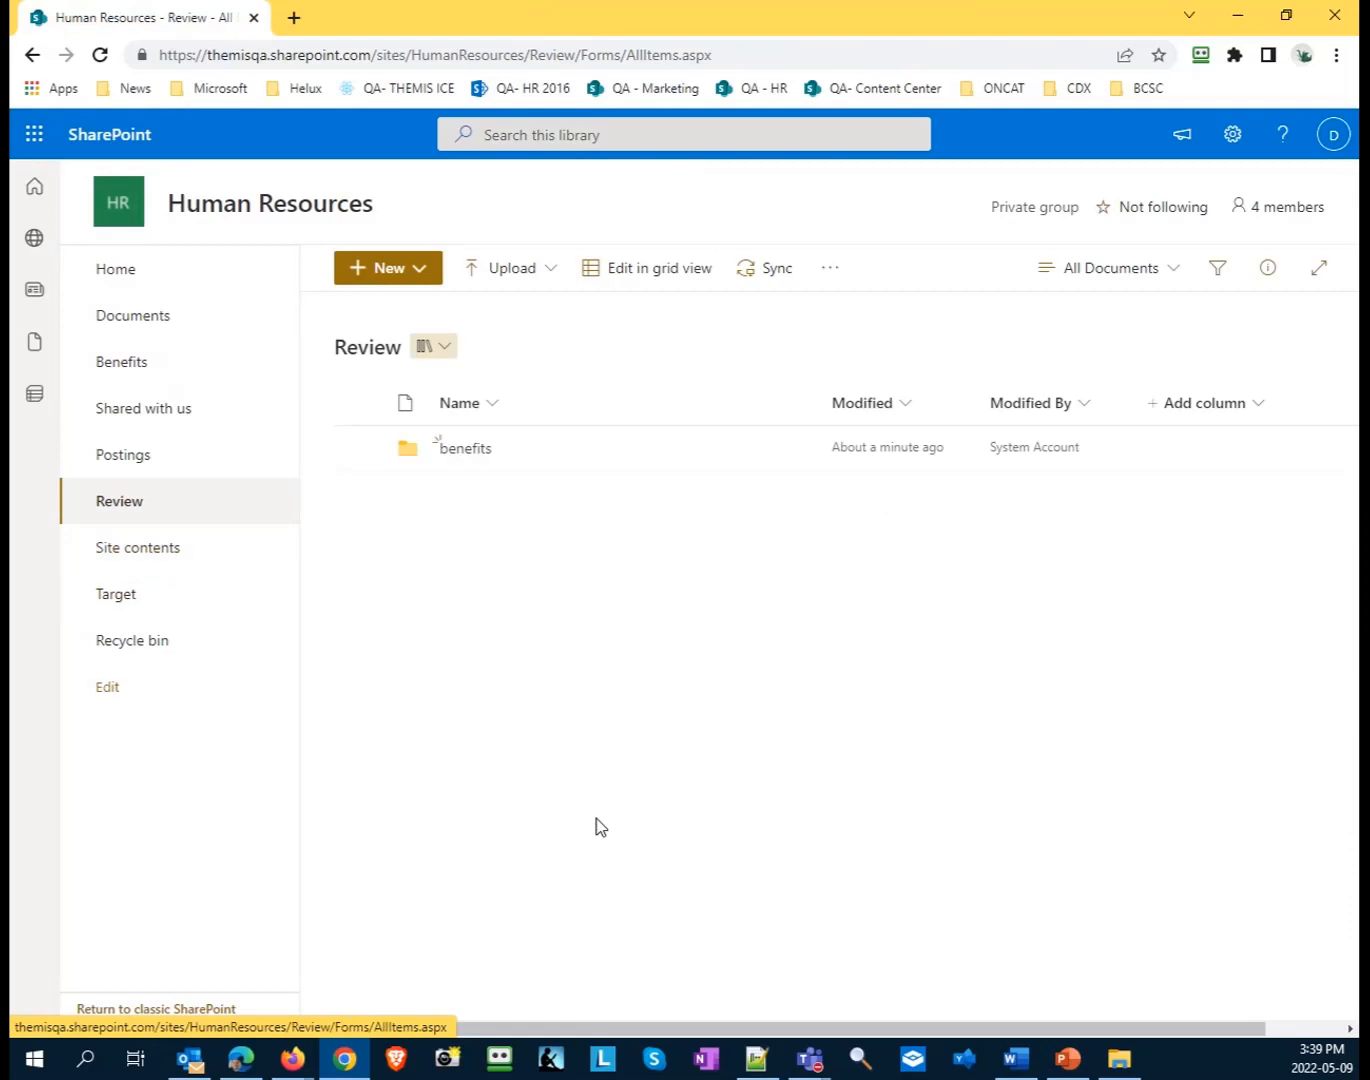
{"action": "left_click", "coordinate": [467, 450]}
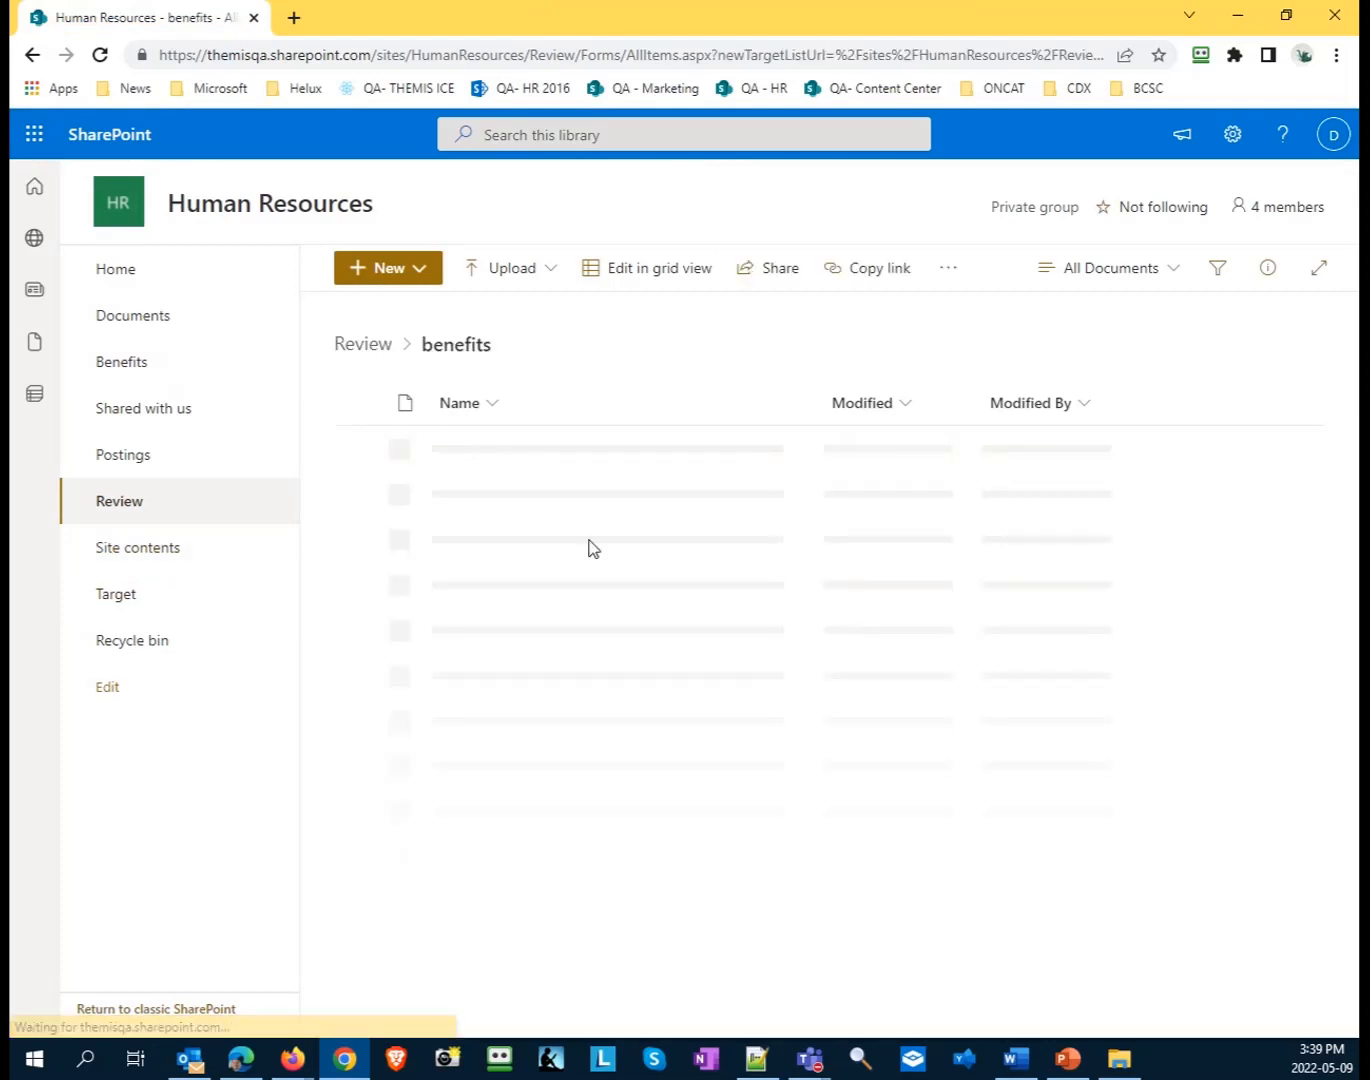